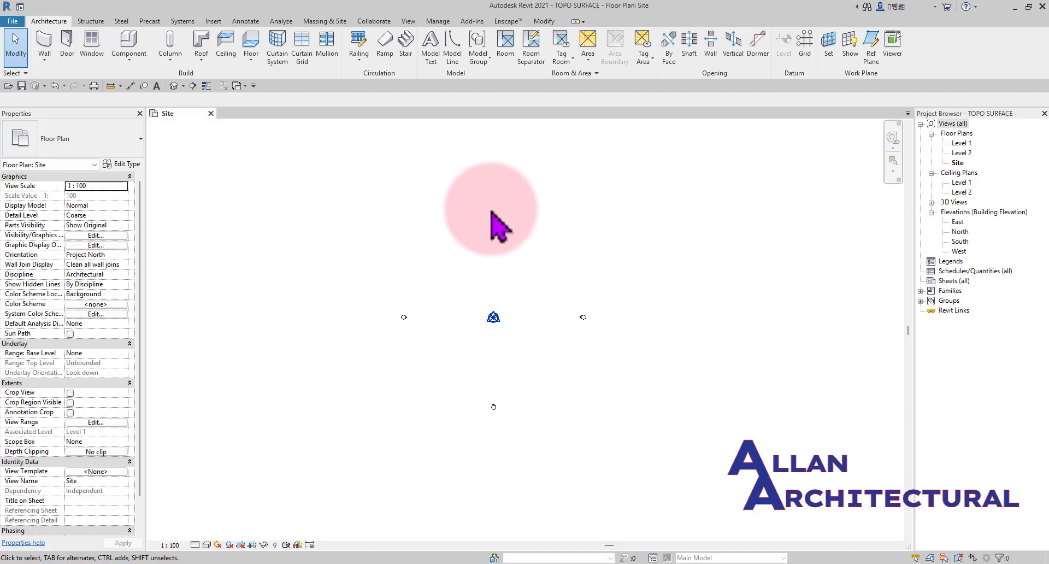
pyautogui.scroll(4, 491, 211)
pyautogui.scroll(-2, 525, 290)
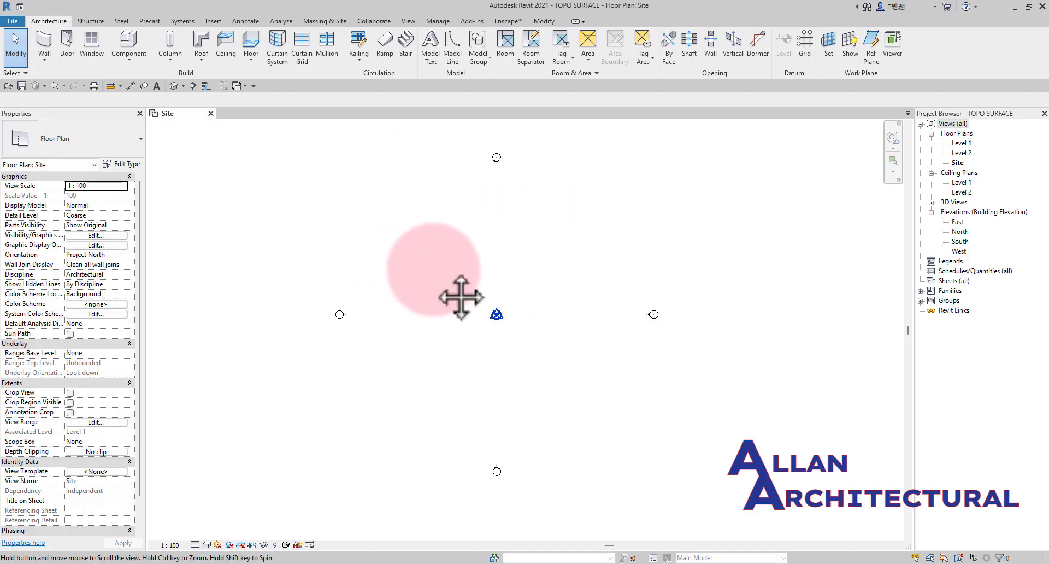
pyautogui.moveTo(459, 300); pyautogui.dragTo(457, 306, button='middle')
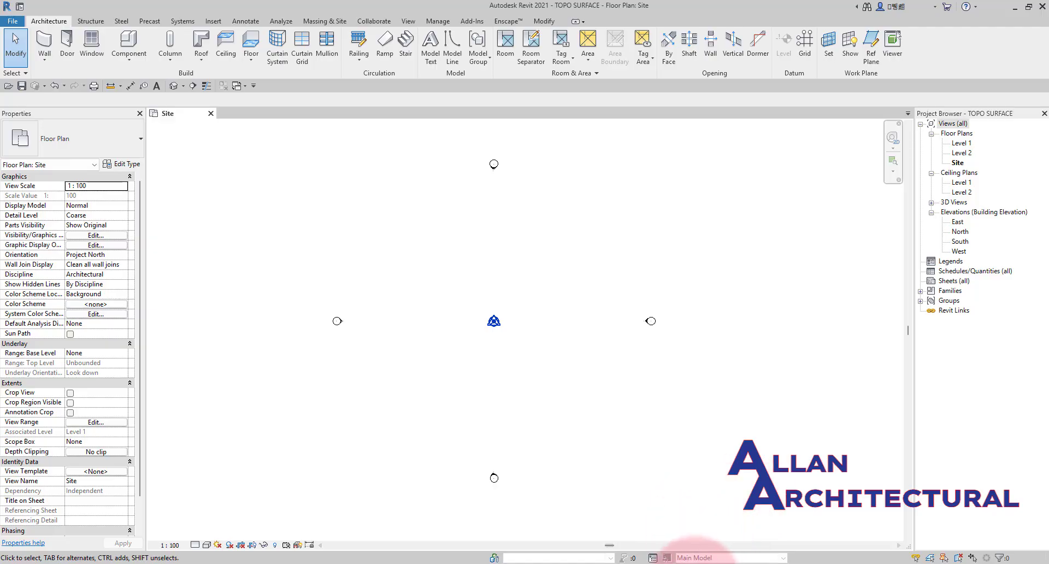
# - Switch to SITE.dwg in AutoCAD and examine the contour lines and their elevation labels around the 870 contour
pyautogui.click(693, 563)
pyautogui.scroll(-4, 494, 297)
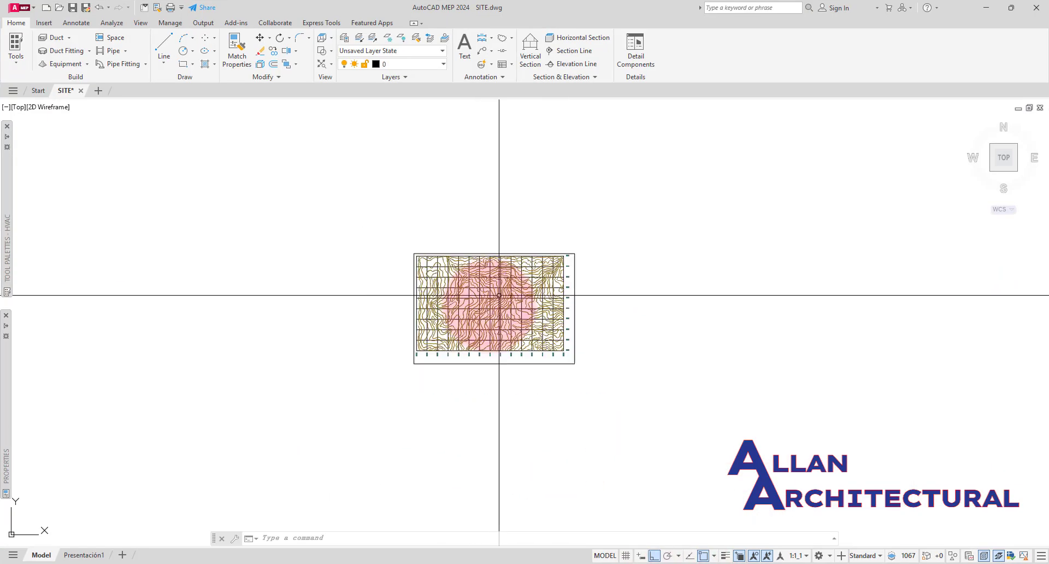
pyautogui.scroll(2, 481, 302)
pyautogui.scroll(6, 481, 301)
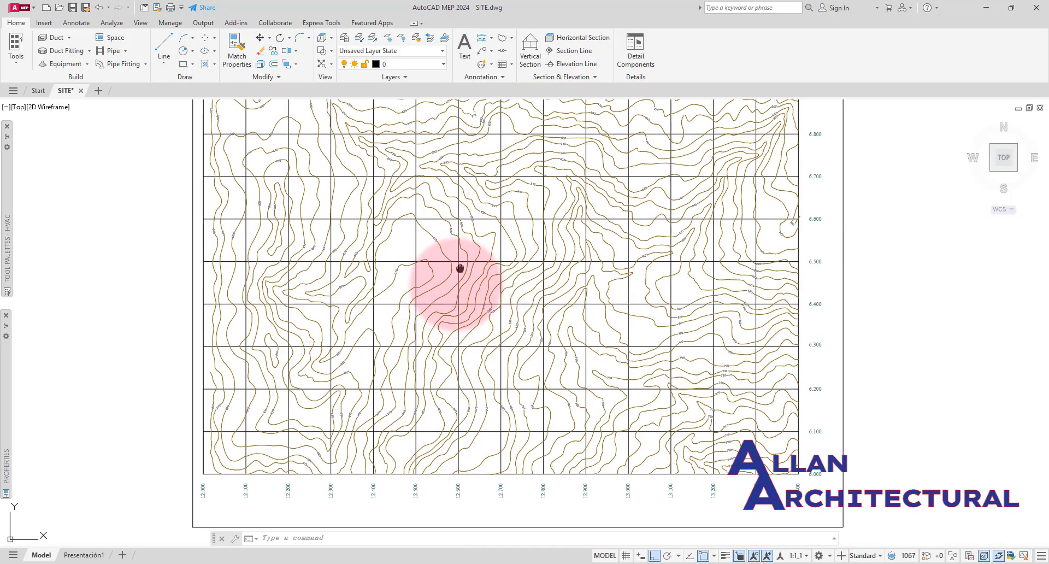
pyautogui.scroll(5, 437, 331)
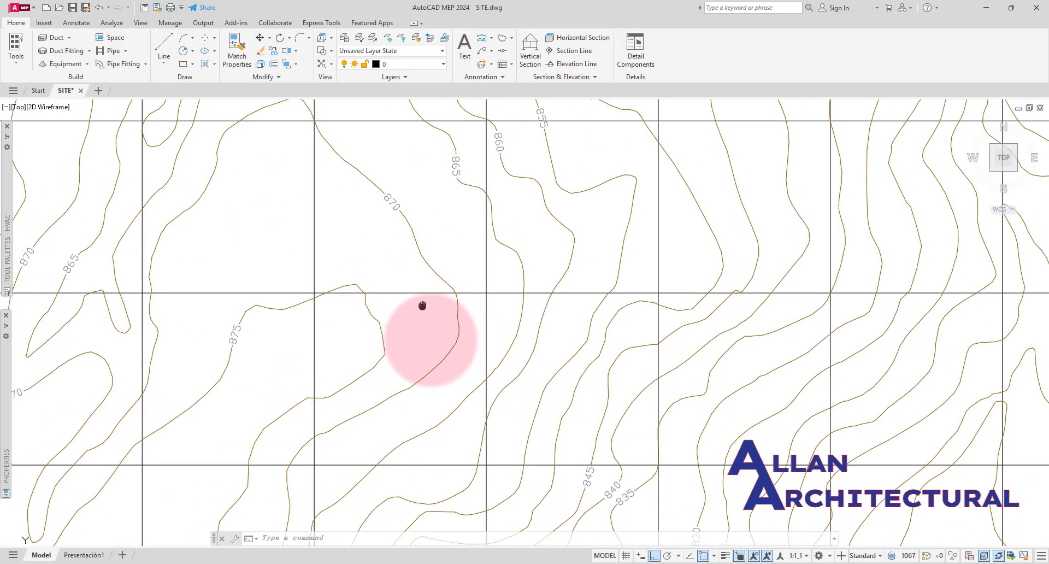
pyautogui.scroll(-2, 414, 308)
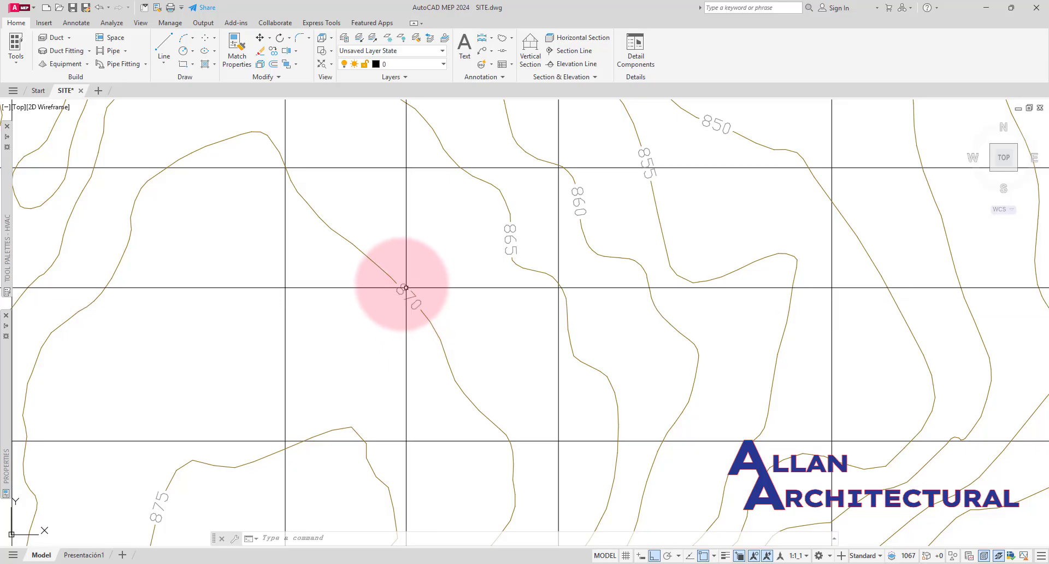
pyautogui.scroll(-3, 427, 307)
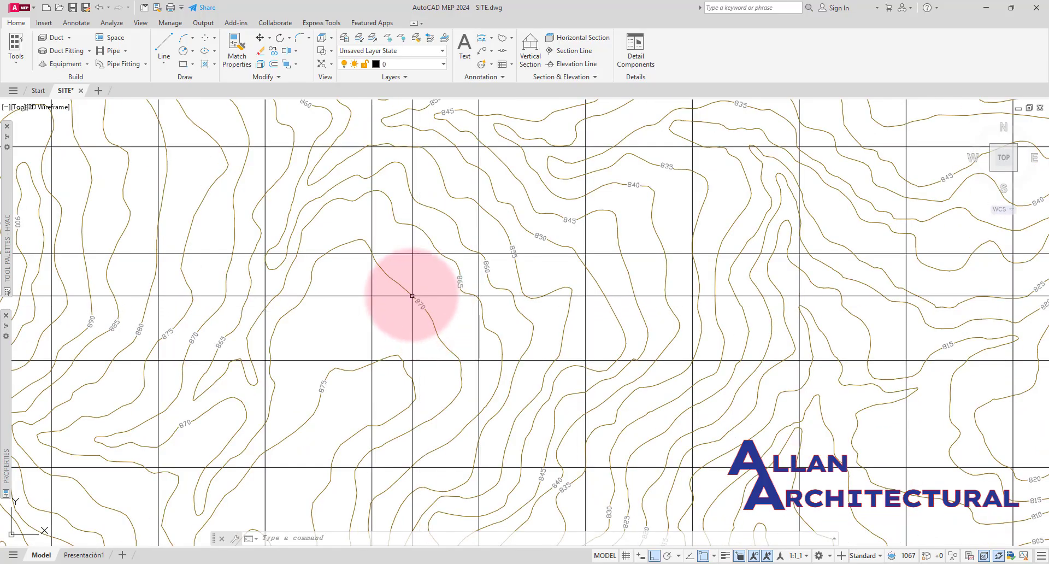
pyautogui.scroll(4, 423, 301)
pyautogui.scroll(-4, 446, 330)
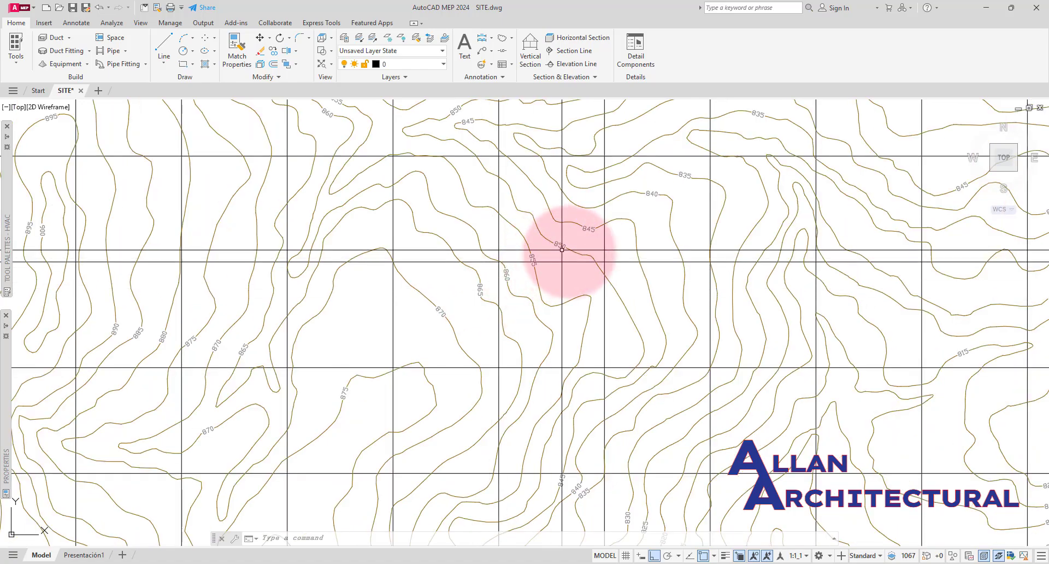
pyautogui.moveTo(446, 206); pyautogui.dragTo(454, 265, button='middle')
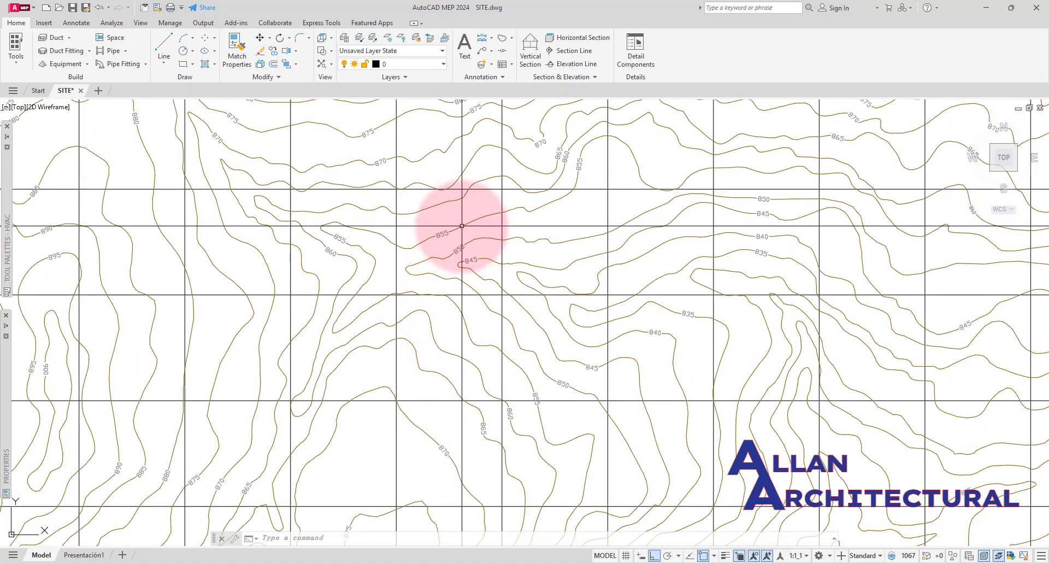
# - Examine the elevation labels near the 890, 895 and 900 contours, then review the whole site plan with its grid
pyautogui.scroll(-4, 454, 218)
pyautogui.scroll(2, 352, 244)
pyautogui.scroll(4, 293, 235)
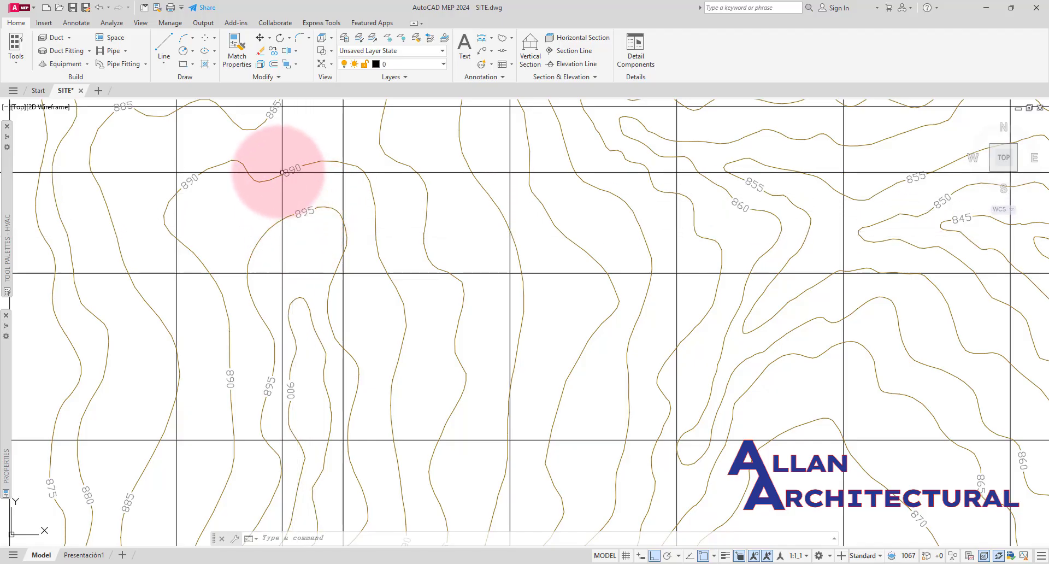
pyautogui.scroll(-2, 279, 180)
pyautogui.moveTo(268, 253)
pyautogui.mouseDown(button='middle')
pyautogui.moveTo(213, 298)
pyautogui.moveTo(223, 311)
pyautogui.moveTo(270, 317)
pyautogui.mouseUp(button='middle')
pyautogui.scroll(2, 269, 315)
pyautogui.scroll(4, 240, 309)
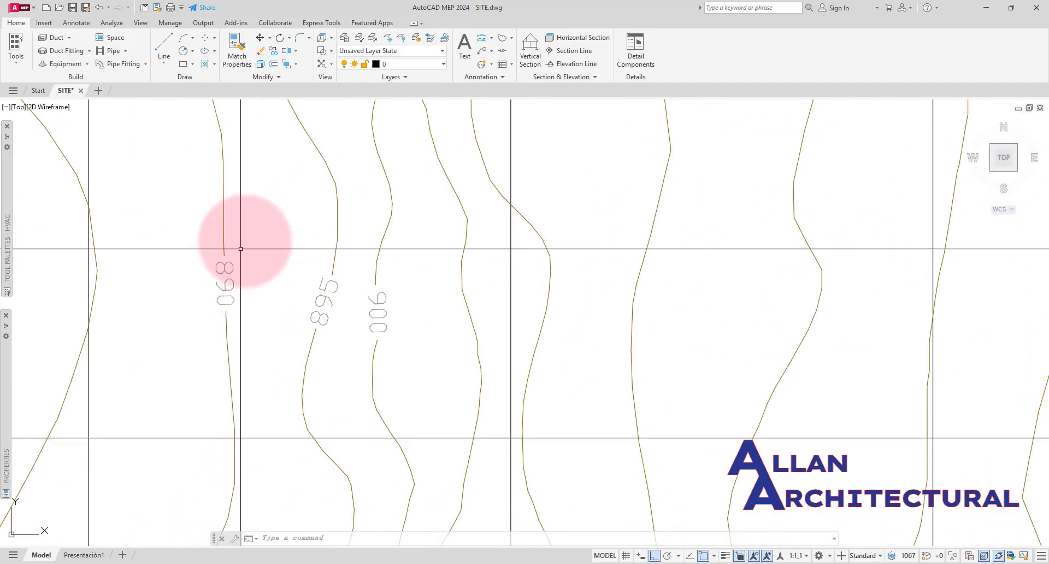
pyautogui.scroll(-4, 238, 240)
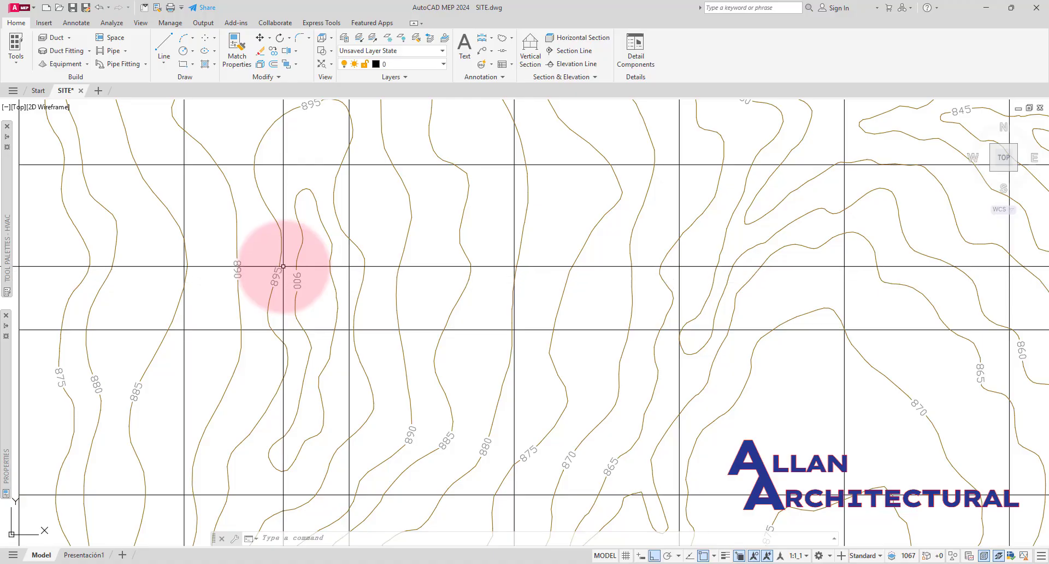
pyautogui.scroll(-2, 303, 284)
pyautogui.scroll(-4, 303, 284)
pyautogui.moveTo(621, 352)
pyautogui.mouseDown(button='middle')
pyautogui.moveTo(544, 321)
pyautogui.moveTo(562, 352)
pyautogui.mouseUp(button='middle')
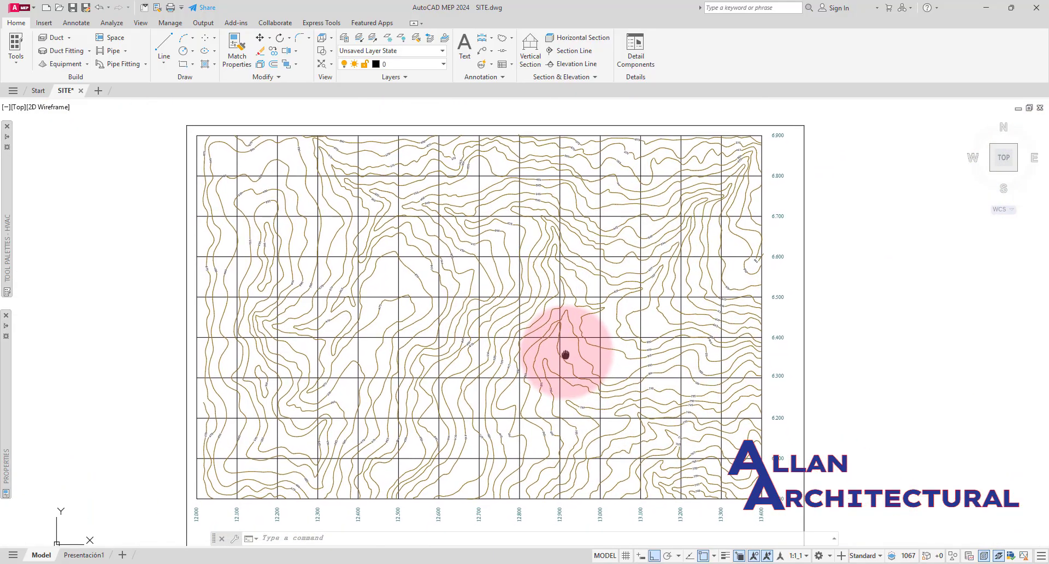
pyautogui.scroll(-2, 482, 275)
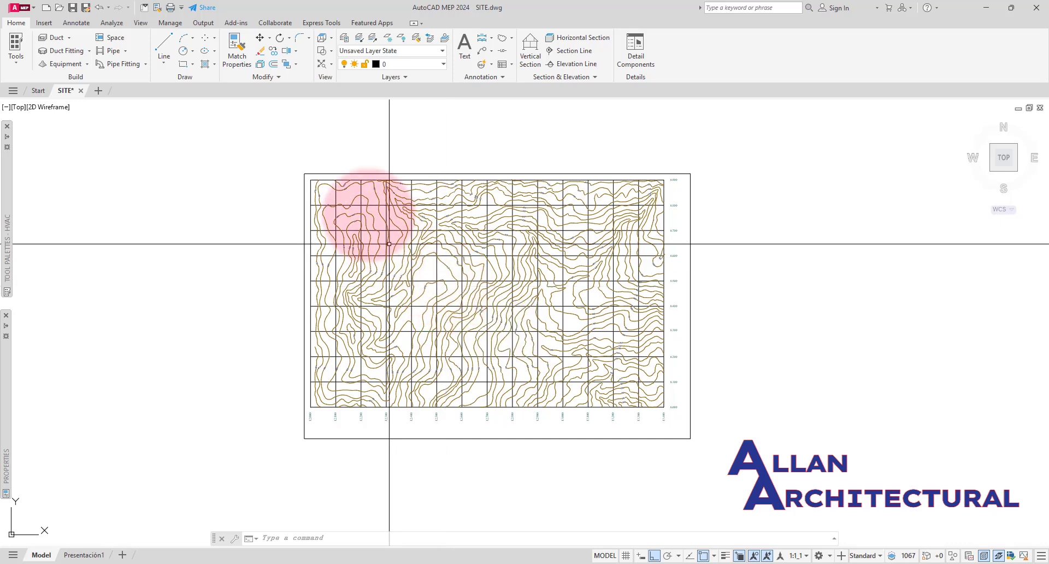
pyautogui.moveTo(452, 234)
pyautogui.mouseDown(button='middle')
pyautogui.moveTo(445, 265)
pyautogui.moveTo(445, 235)
pyautogui.mouseUp(button='middle')
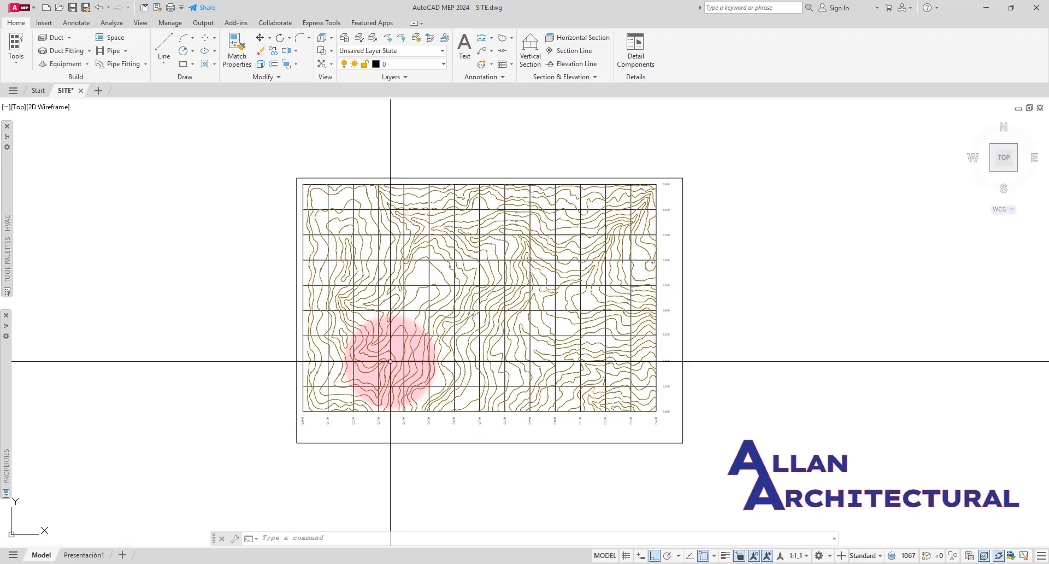
# - View the site drawing in 3D and examine the contours' height above the flat grid and the stray vertical line
pyautogui.moveTo(390, 362)
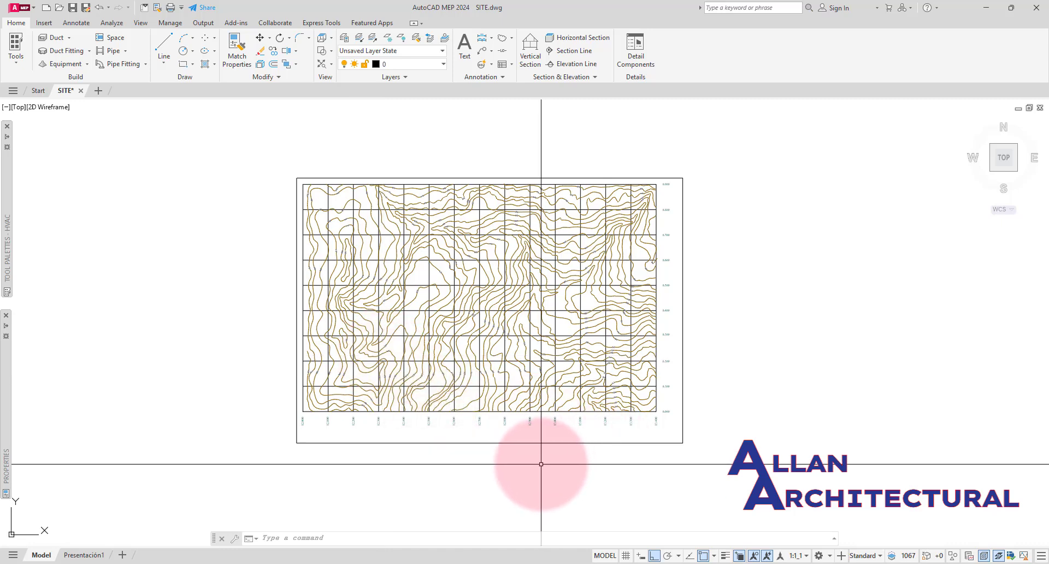
pyautogui.keyDown('shift'); pyautogui.moveTo(542, 463); pyautogui.dragTo(521, 301, button='middle'); pyautogui.keyUp('shift')
pyautogui.scroll(3, 494, 205)
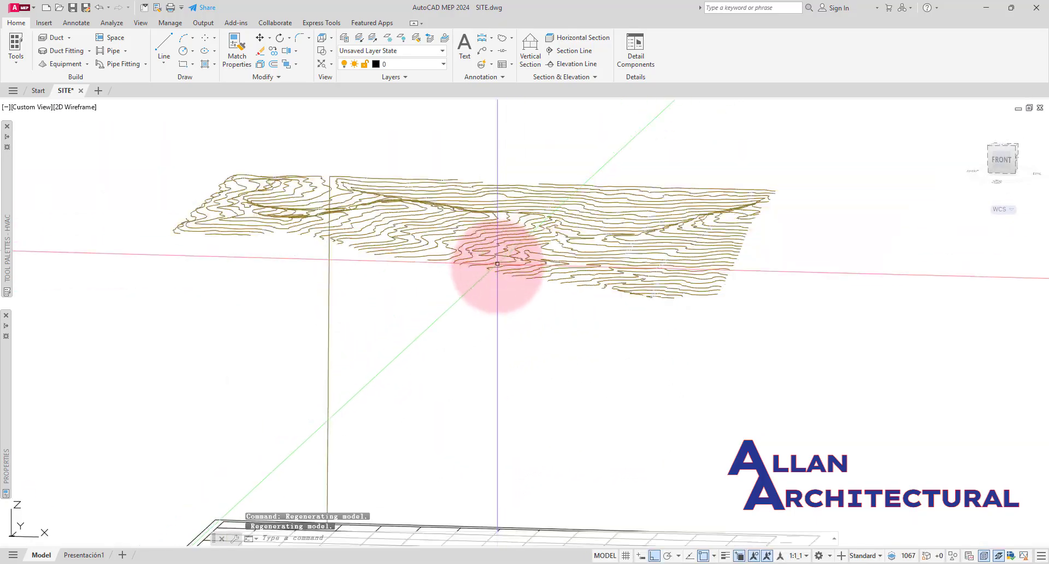
pyautogui.scroll(-3, 503, 267)
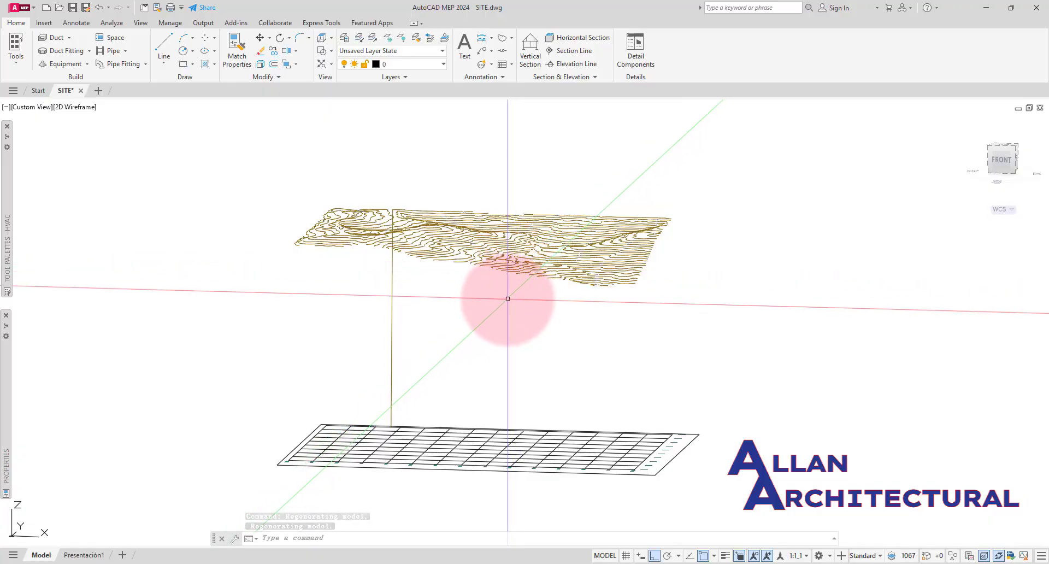
pyautogui.keyDown('shift'); pyautogui.moveTo(519, 328); pyautogui.dragTo(490, 342, button='middle'); pyautogui.keyUp('shift')
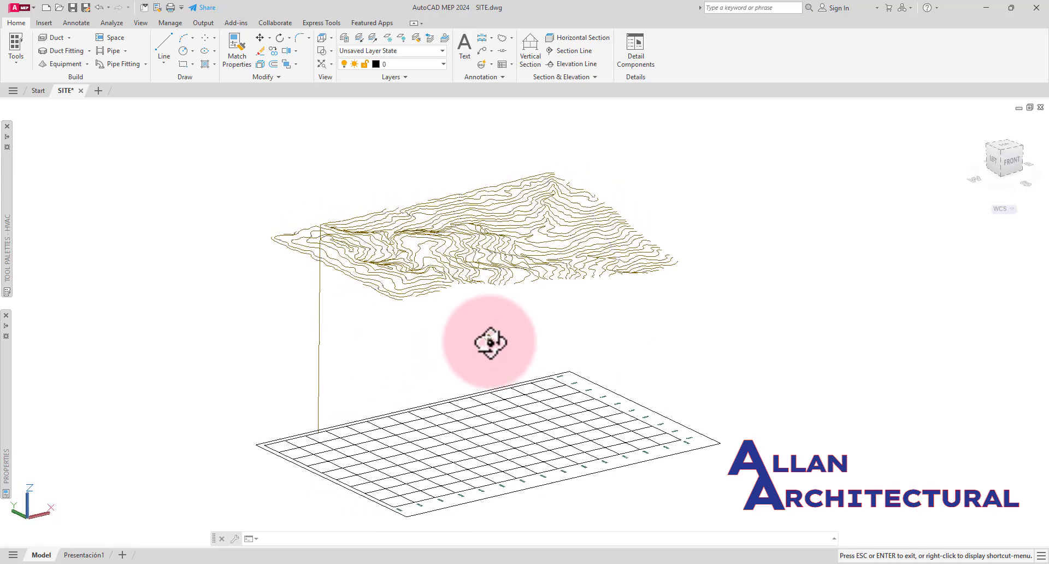
pyautogui.scroll(8, 328, 426)
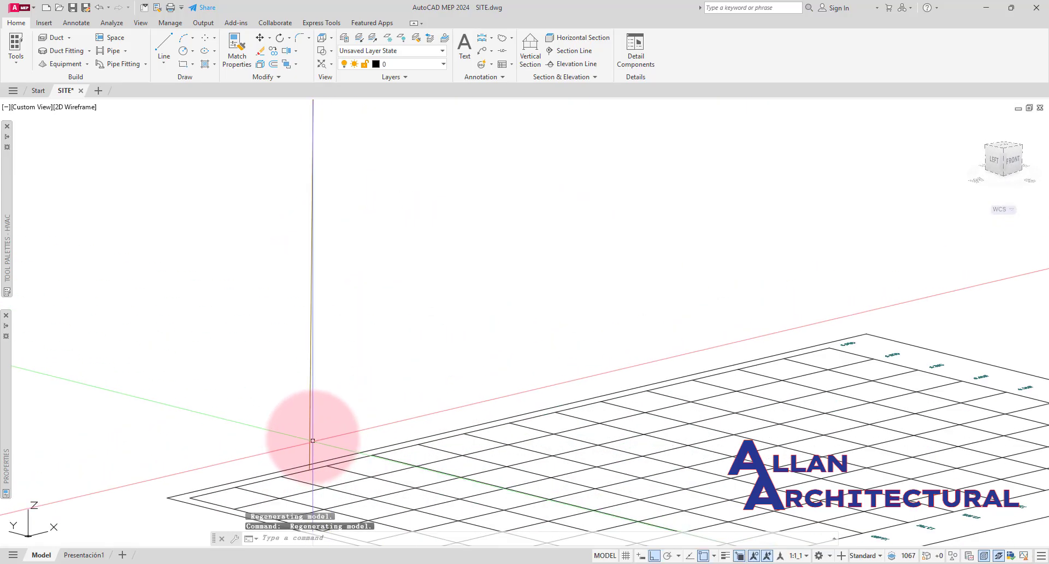
pyautogui.scroll(-4, 313, 441)
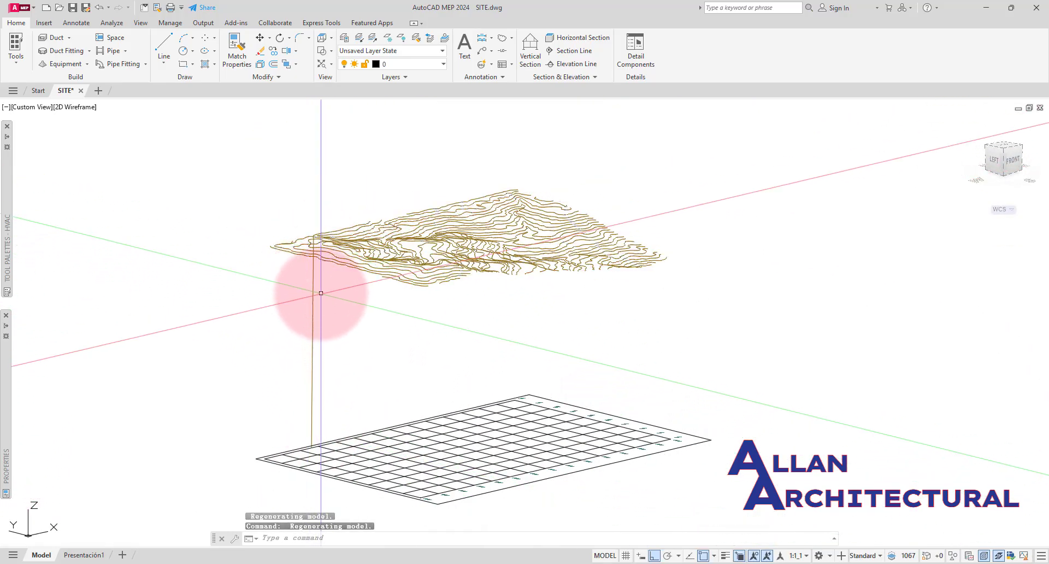
# - Erase the stray vertical line running between the grid and the raised contours
pyautogui.scroll(2, 309, 337)
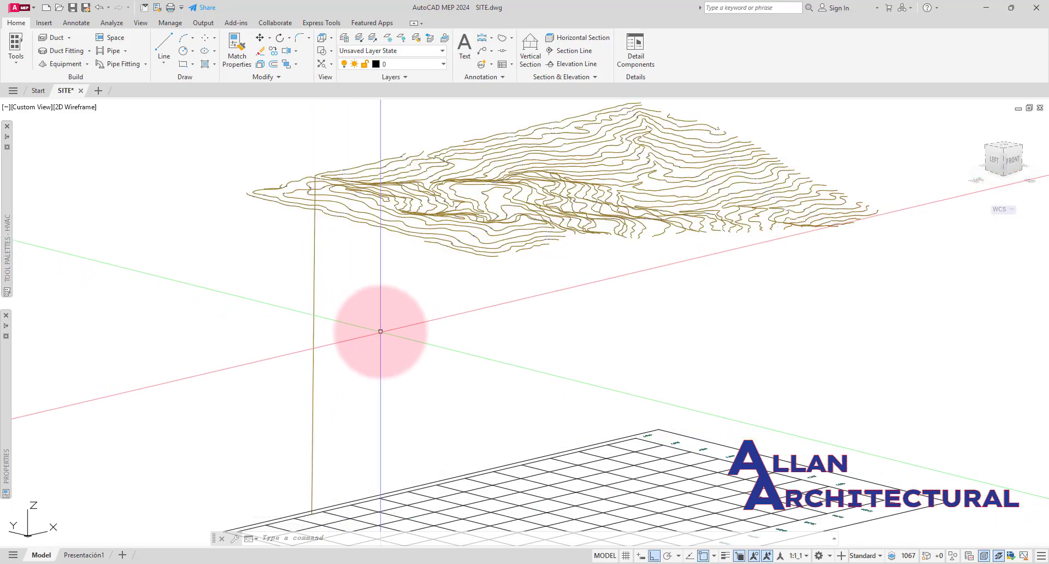
pyautogui.click(371, 324)
pyautogui.click(248, 363)
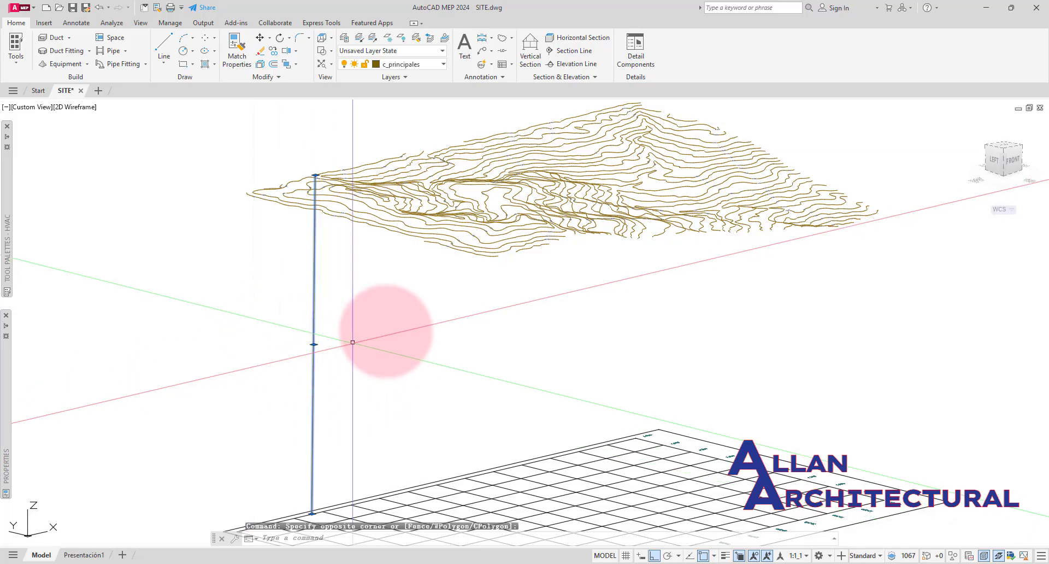
pyautogui.scroll(-2, 400, 324)
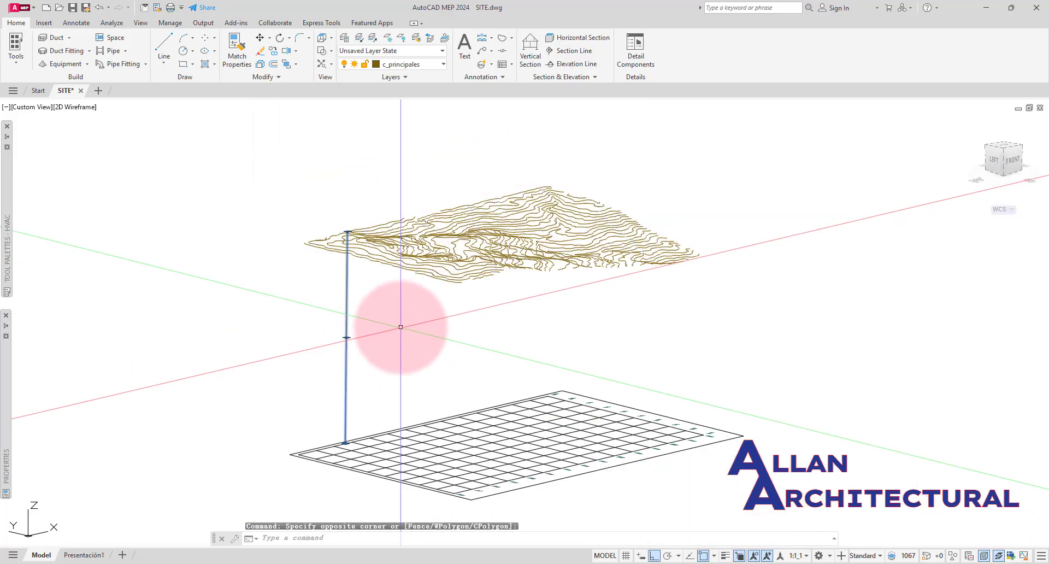
pyautogui.press('Return')
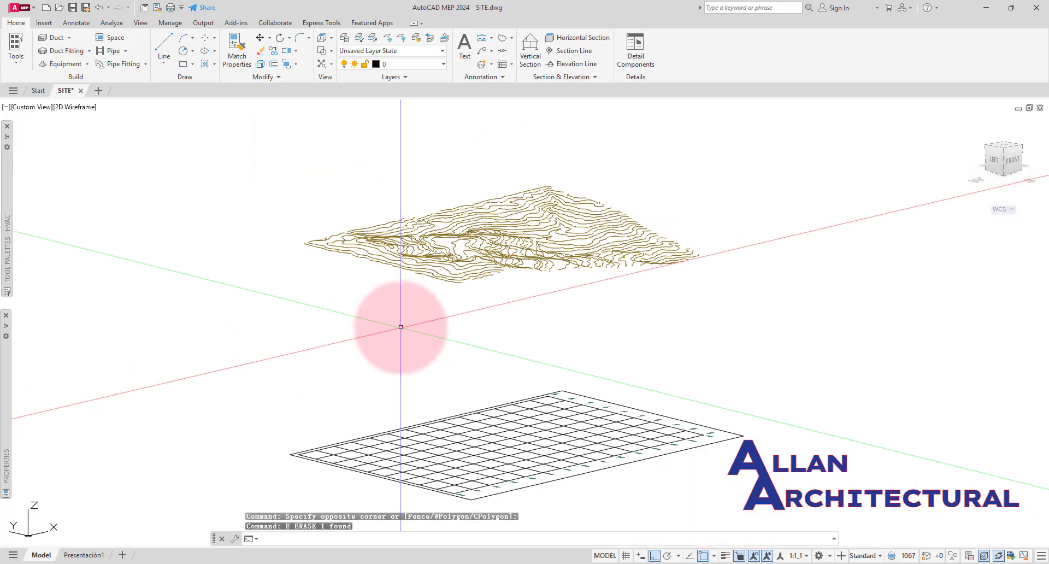
# - Examine the raised contour lines in 3D relative to the flat grid and the coordinate axes
pyautogui.keyDown('shift'); pyautogui.moveTo(400, 327); pyautogui.dragTo(560, 408, button='middle'); pyautogui.keyUp('shift')
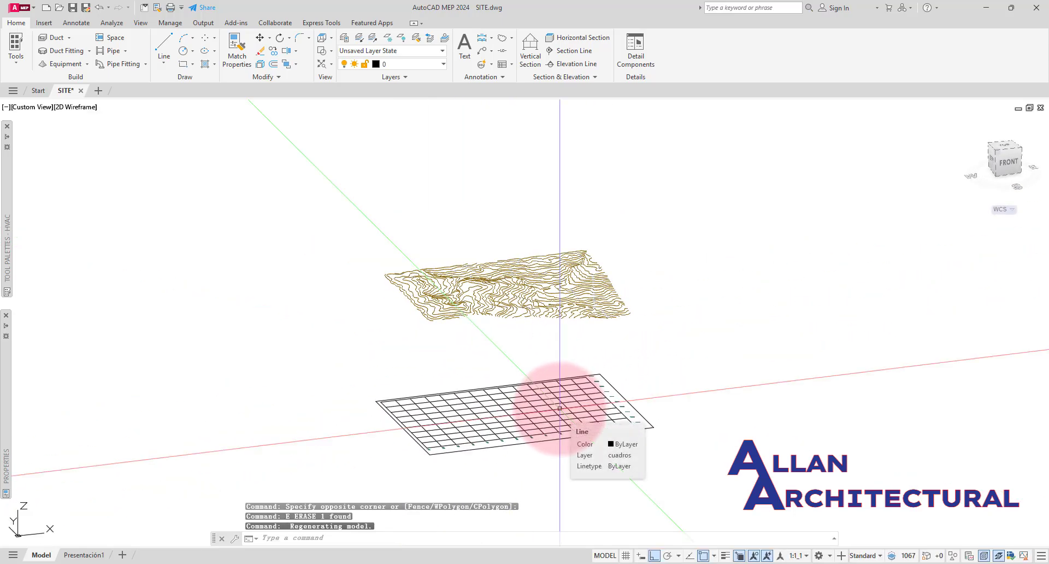
pyautogui.moveTo(503, 398)
pyautogui.keyDown('shift'); pyautogui.mouseDown(button='middle')
pyautogui.moveTo(499, 352)
pyautogui.moveTo(458, 376)
pyautogui.moveTo(504, 355)
pyautogui.moveTo(538, 362)
pyautogui.moveTo(485, 398)
pyautogui.mouseUp(button='middle'); pyautogui.keyUp('shift')
pyautogui.scroll(5, 500, 284)
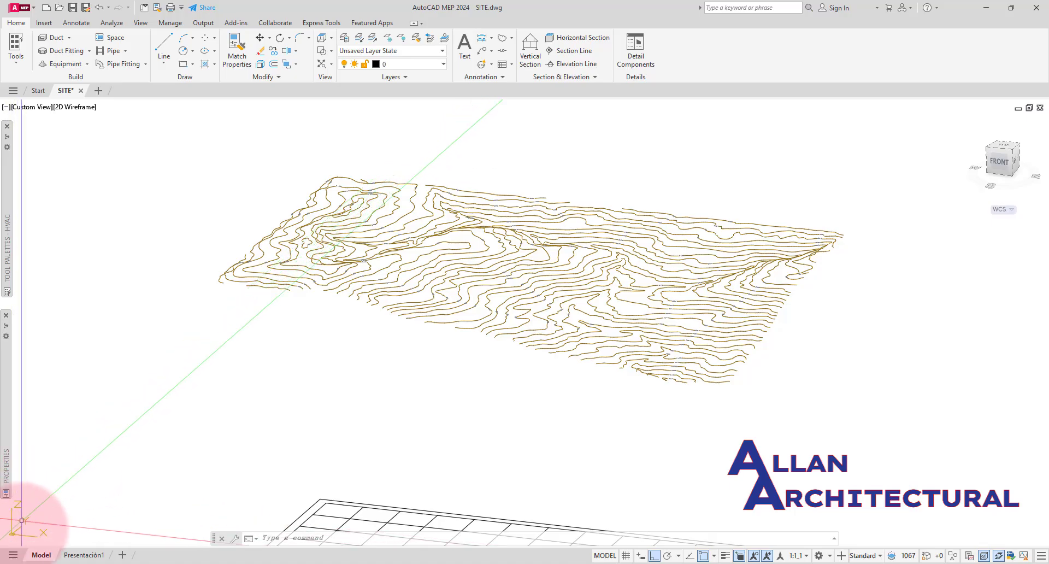
pyautogui.moveTo(17, 507); pyautogui.dragTo(425, 325)
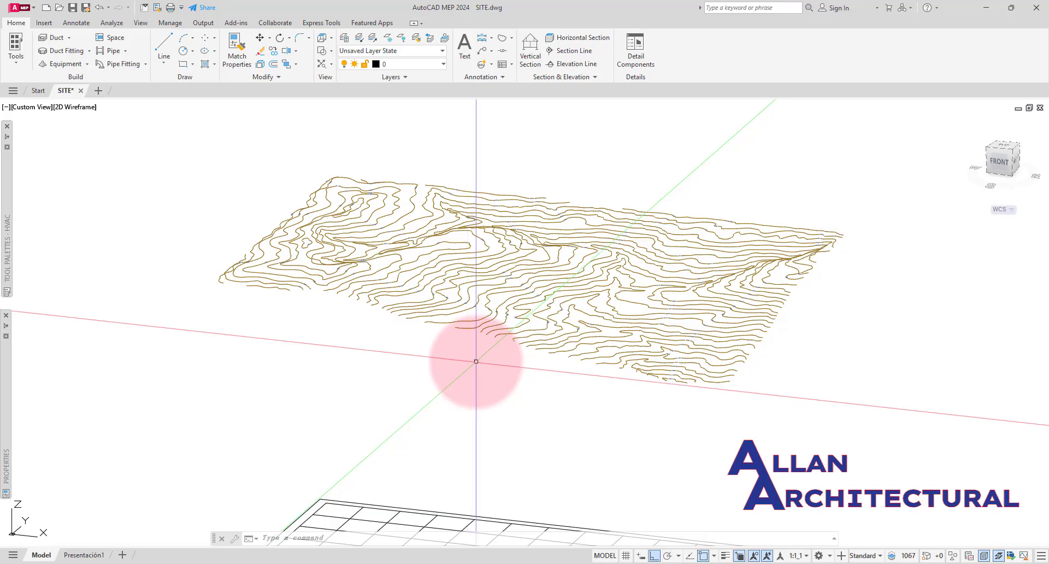
# - Switch to the Front view and examine the stepped heights of the contour lines
pyautogui.keyDown('shift'); pyautogui.moveTo(476, 361); pyautogui.dragTo(1017, 158, button='middle'); pyautogui.keyUp('shift')
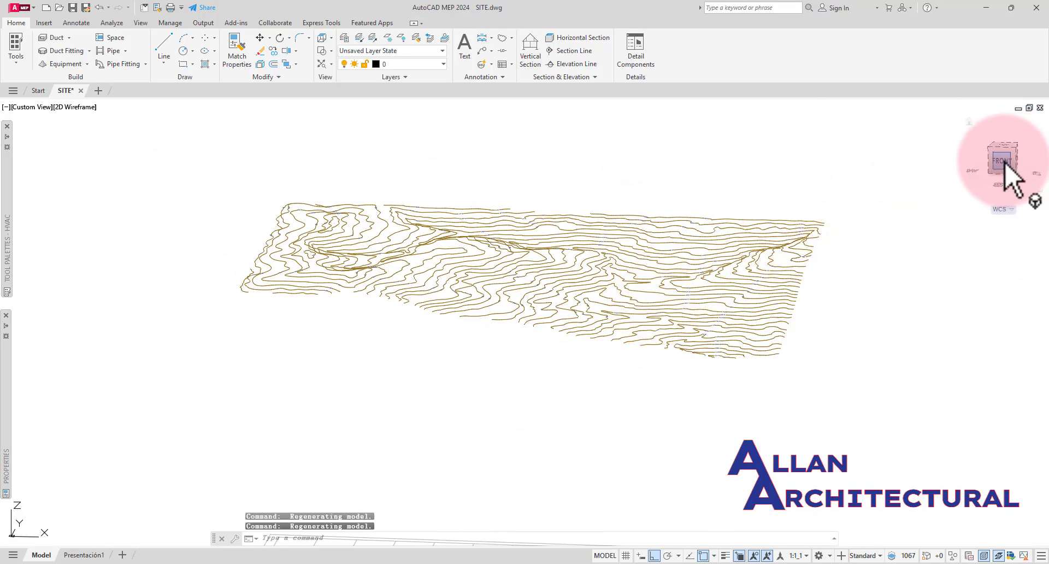
pyautogui.click(1004, 163)
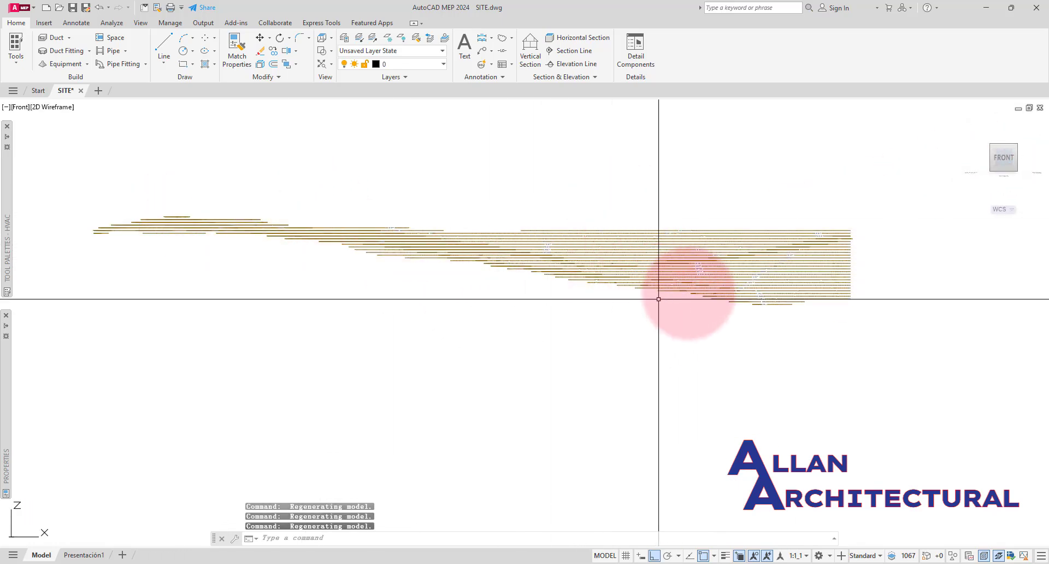
pyautogui.scroll(3, 775, 300)
pyautogui.scroll(-2, 475, 220)
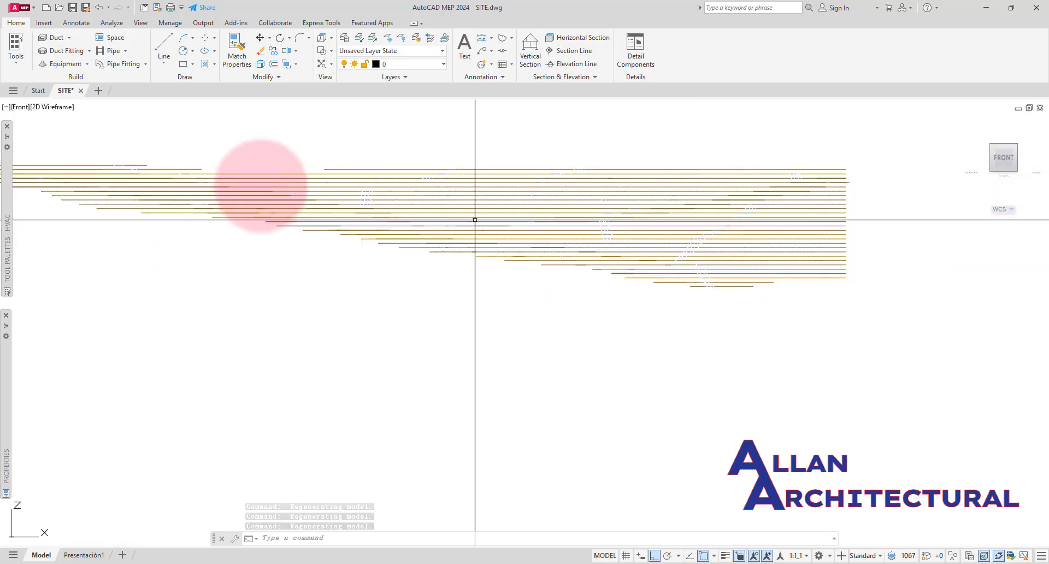
pyautogui.scroll(-2, 492, 232)
pyautogui.scroll(-4, 641, 278)
# - Return to an angled 3D view and examine the contour polylines and their elevation labels from above
pyautogui.keyDown('shift'); pyautogui.moveTo(650, 290); pyautogui.dragTo(651, 310, button='middle'); pyautogui.keyUp('shift')
pyautogui.scroll(4, 615, 253)
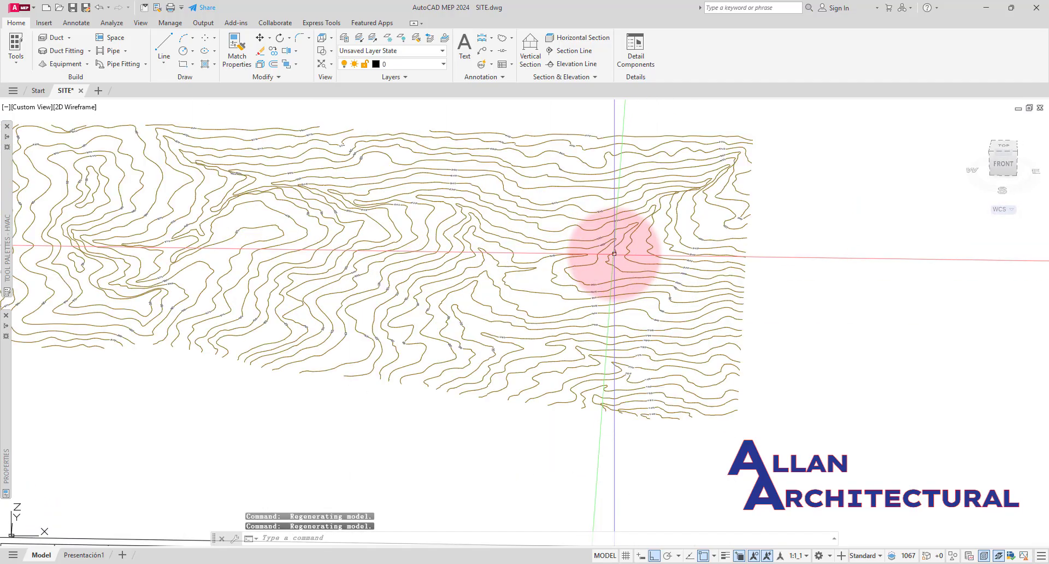
pyautogui.scroll(-5, 628, 254)
pyautogui.moveTo(656, 277)
pyautogui.keyDown('shift'); pyautogui.mouseDown(button='middle')
pyautogui.moveTo(543, 286)
pyautogui.moveTo(496, 225)
pyautogui.moveTo(434, 272)
pyautogui.moveTo(417, 227)
pyautogui.moveTo(541, 267)
pyautogui.moveTo(614, 248)
pyautogui.moveTo(652, 293)
pyautogui.mouseUp(button='middle'); pyautogui.keyUp('shift')
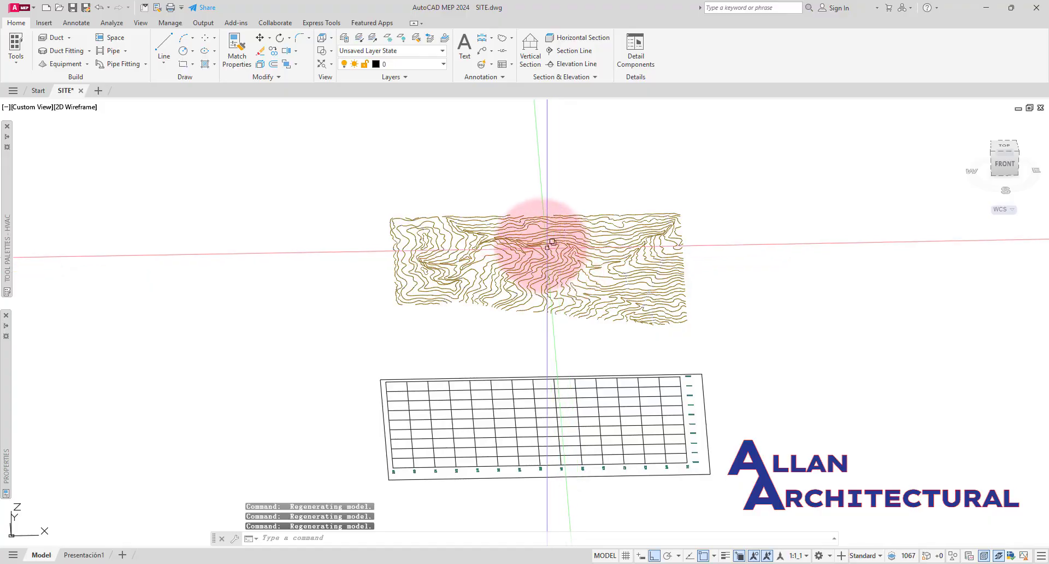
pyautogui.keyDown('shift'); pyautogui.moveTo(497, 262); pyautogui.dragTo(522, 262, button='middle'); pyautogui.keyUp('shift')
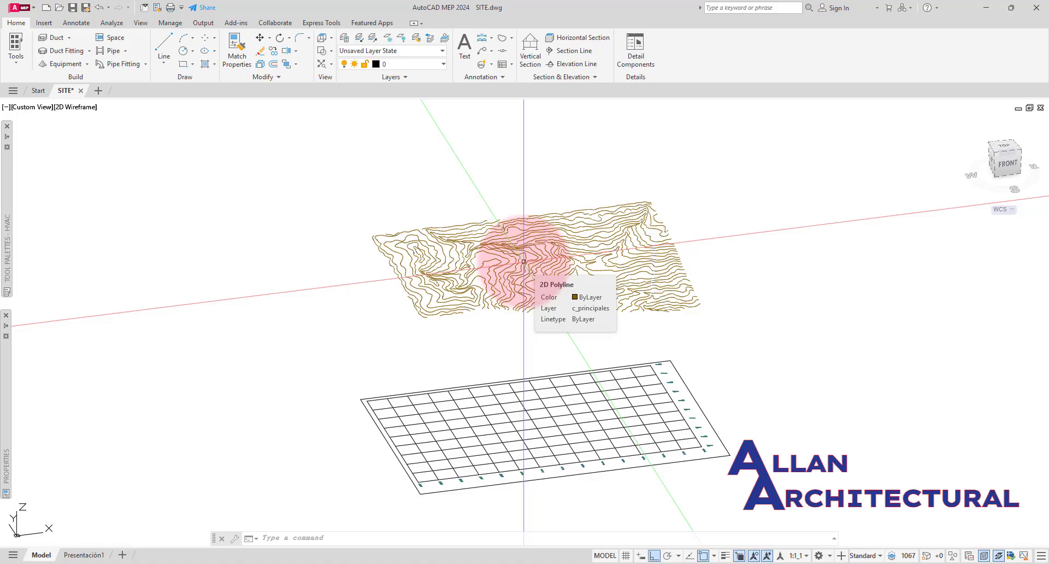
pyautogui.keyDown('shift'); pyautogui.moveTo(523, 262); pyautogui.dragTo(527, 292, button='middle'); pyautogui.keyUp('shift')
pyautogui.scroll(8, 524, 289)
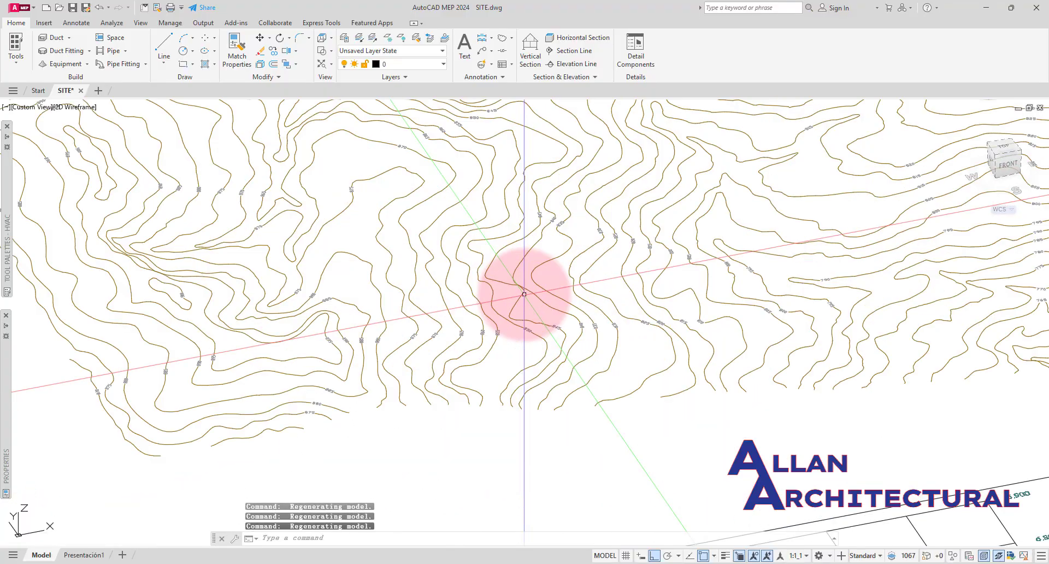
# - Try to list the data of the 835 contour polyline in the angled 3D view
pyautogui.scroll(5, 501, 290)
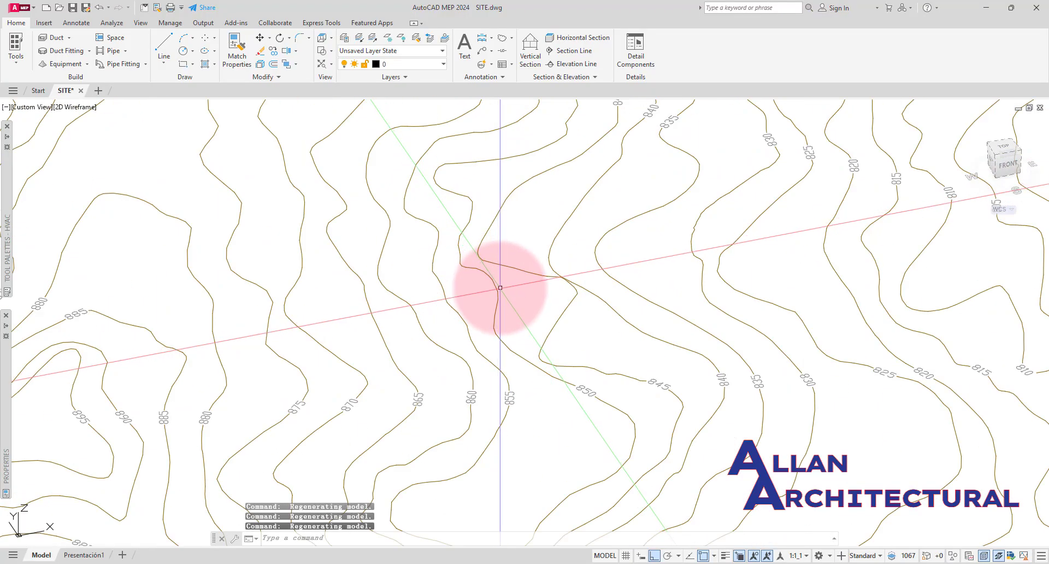
pyautogui.scroll(-12, 501, 287)
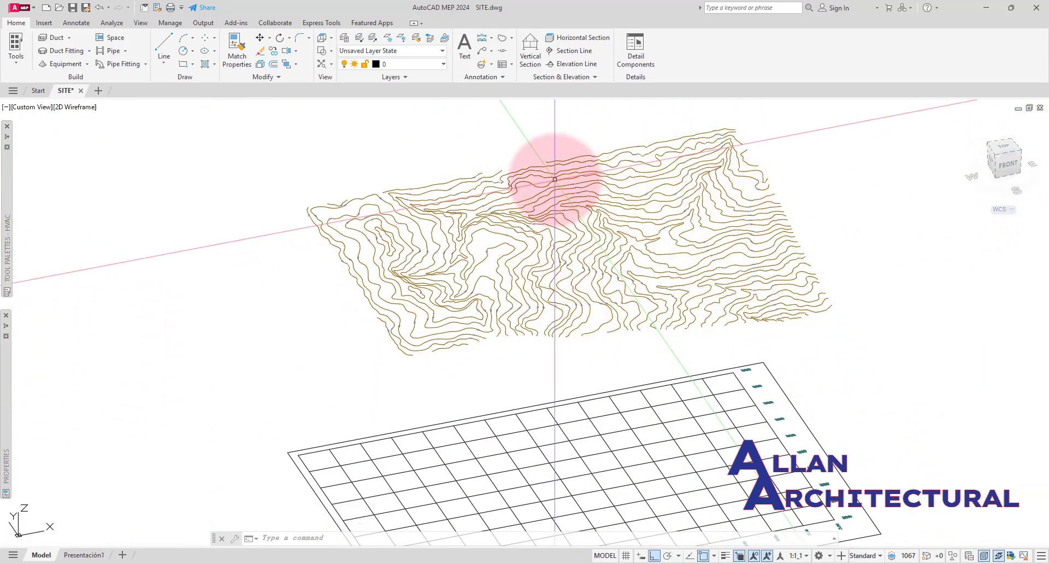
pyautogui.scroll(10, 585, 244)
pyautogui.click(621, 275)
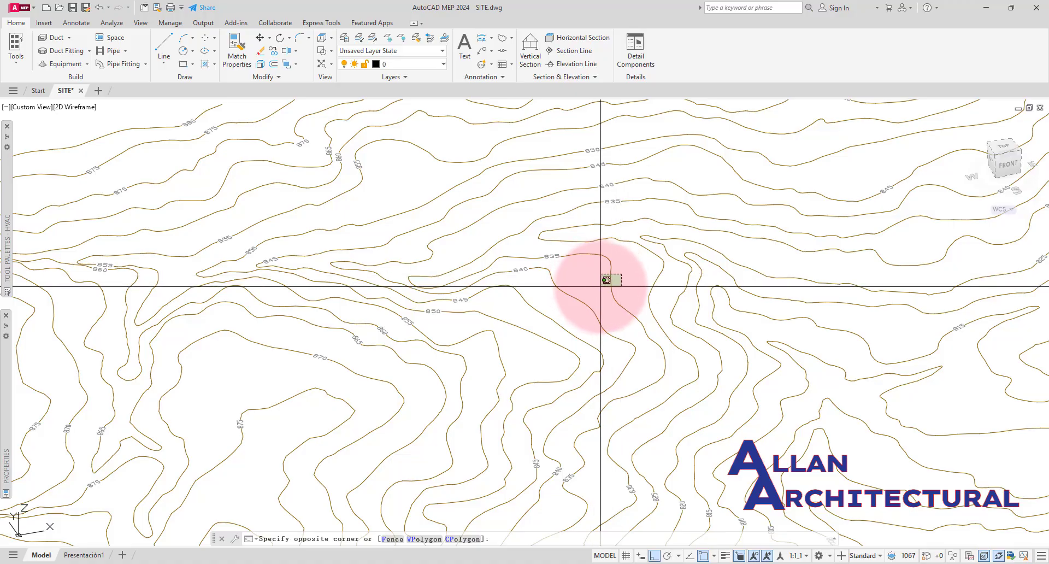
pyautogui.click(603, 285)
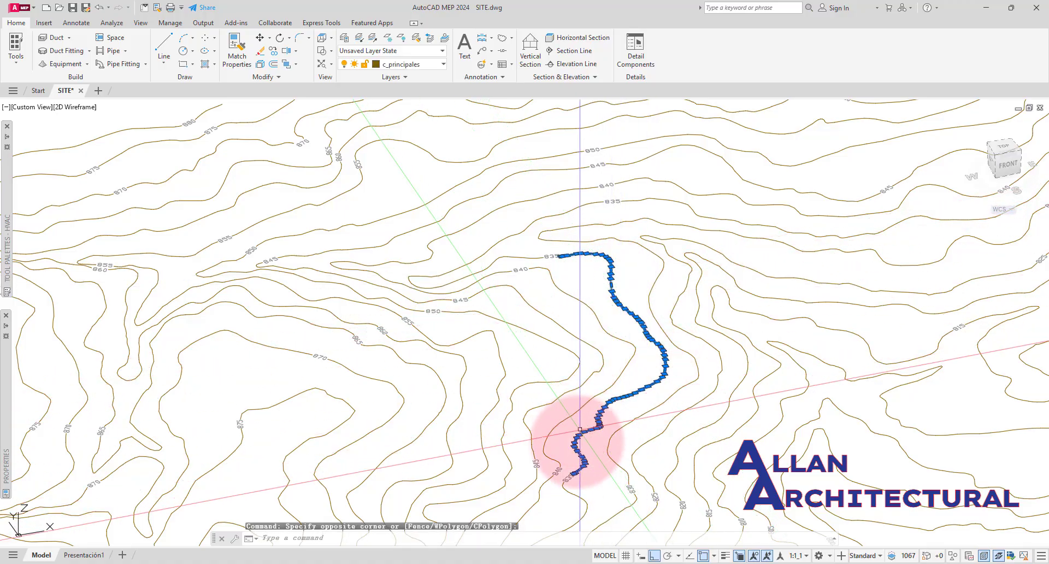
pyautogui.moveTo(575, 442)
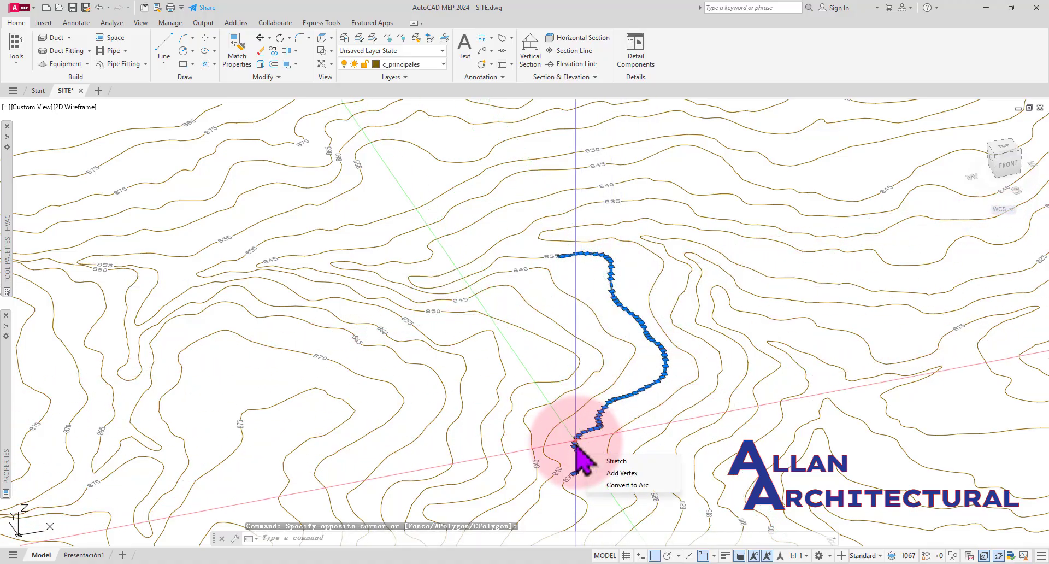
pyautogui.click(576, 441)
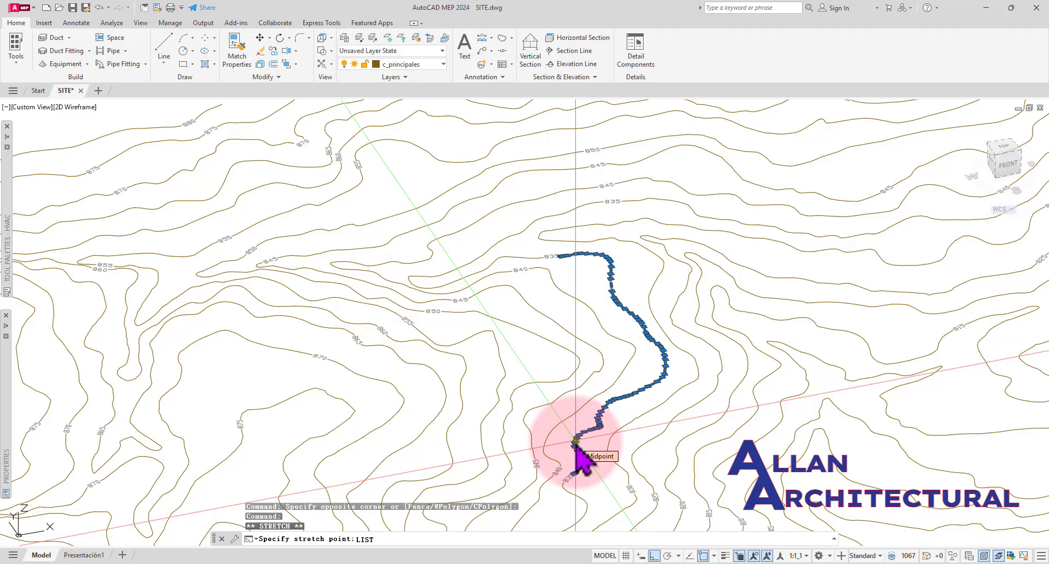
pyautogui.press('Return')
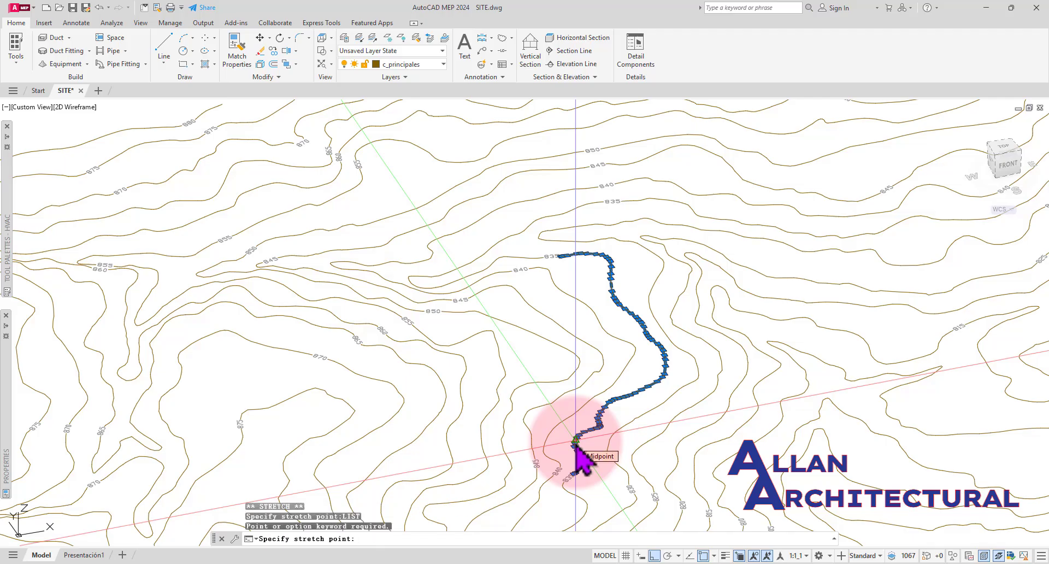
pyautogui.press('Escape')
pyautogui.press('Escape')
pyautogui.press('Escape')
pyautogui.scroll(4, 663, 364)
pyautogui.scroll(-4, 627, 365)
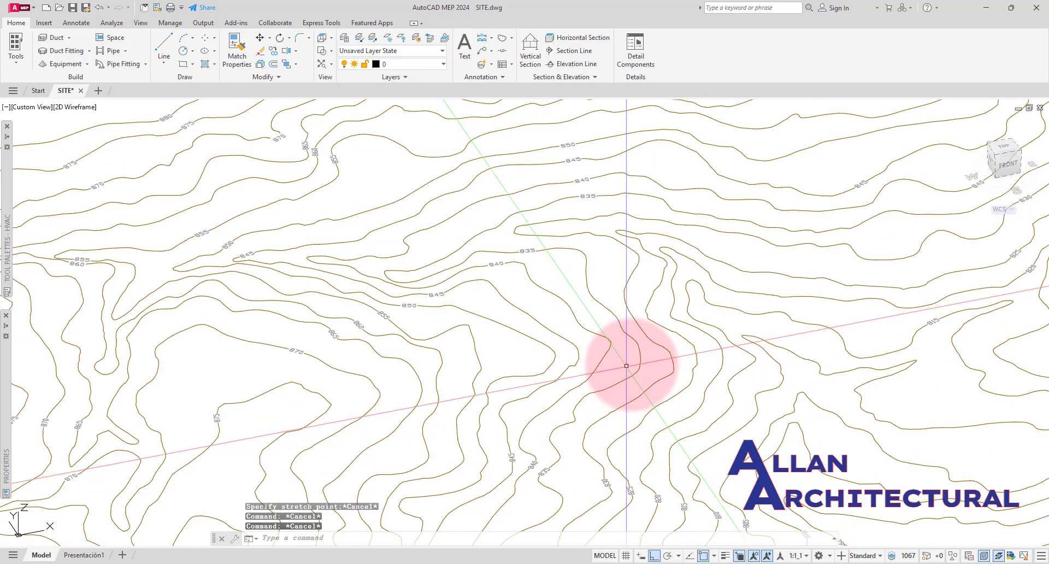
pyautogui.click(648, 365)
pyautogui.click(629, 375)
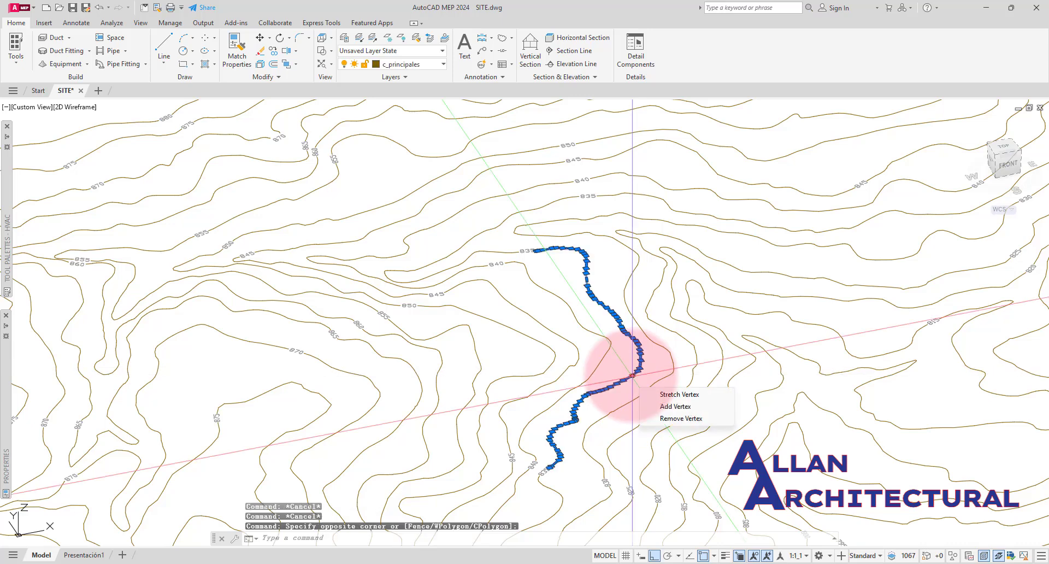
pyautogui.click(632, 376)
pyautogui.press('Escape')
pyautogui.press('Escape')
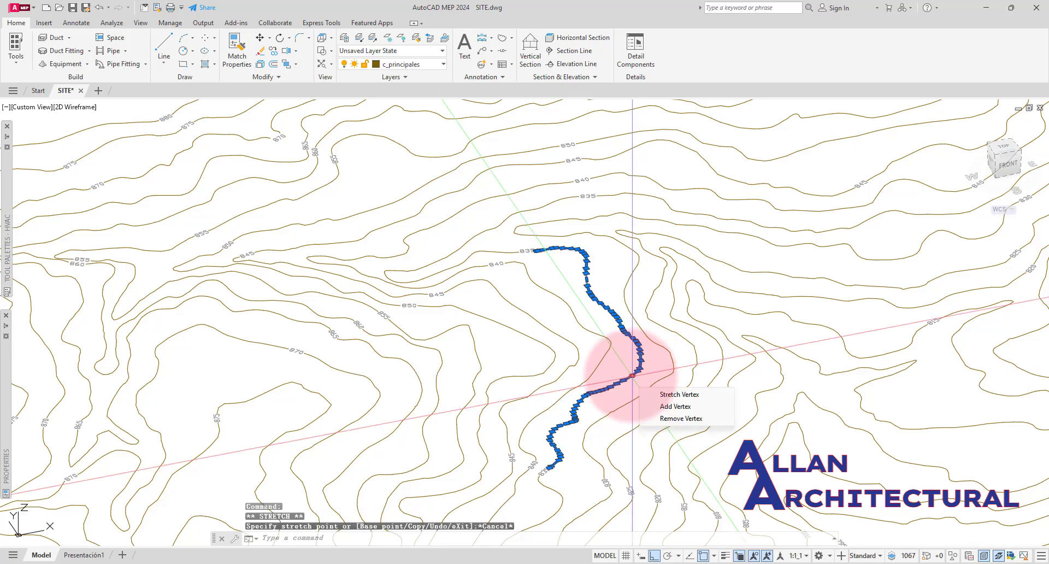
pyautogui.click(656, 363)
pyautogui.click(590, 392)
pyautogui.press('Escape')
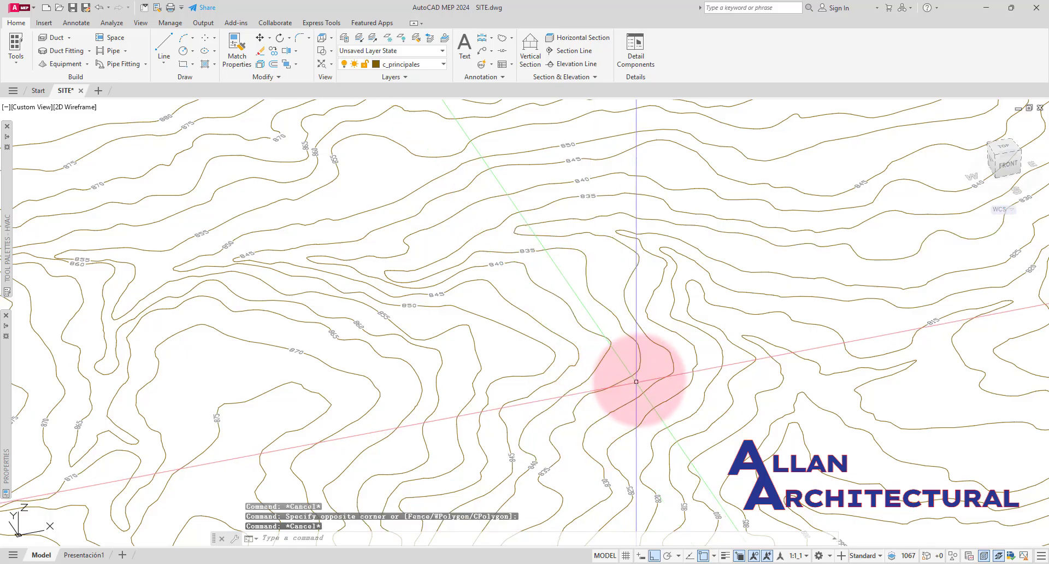
pyautogui.click(632, 369)
pyautogui.click(624, 379)
pyautogui.moveTo(623, 379)
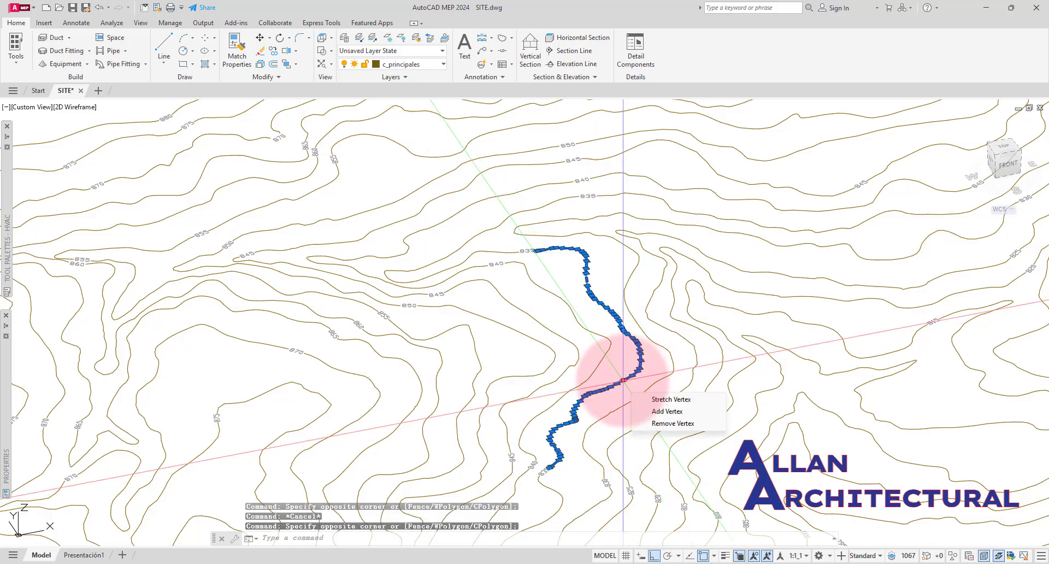
pyautogui.press('Escape')
# - Switch to the Top view and list the polyline data of the contour labelled 840 to check its vertex elevations
pyautogui.click(1003, 147)
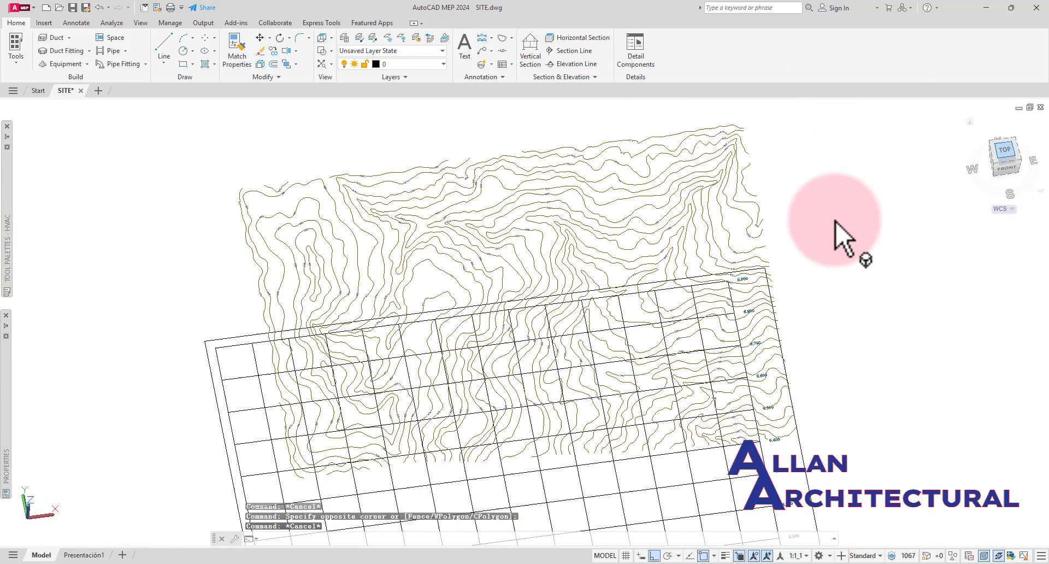
pyautogui.scroll(8, 628, 257)
pyautogui.click(638, 207)
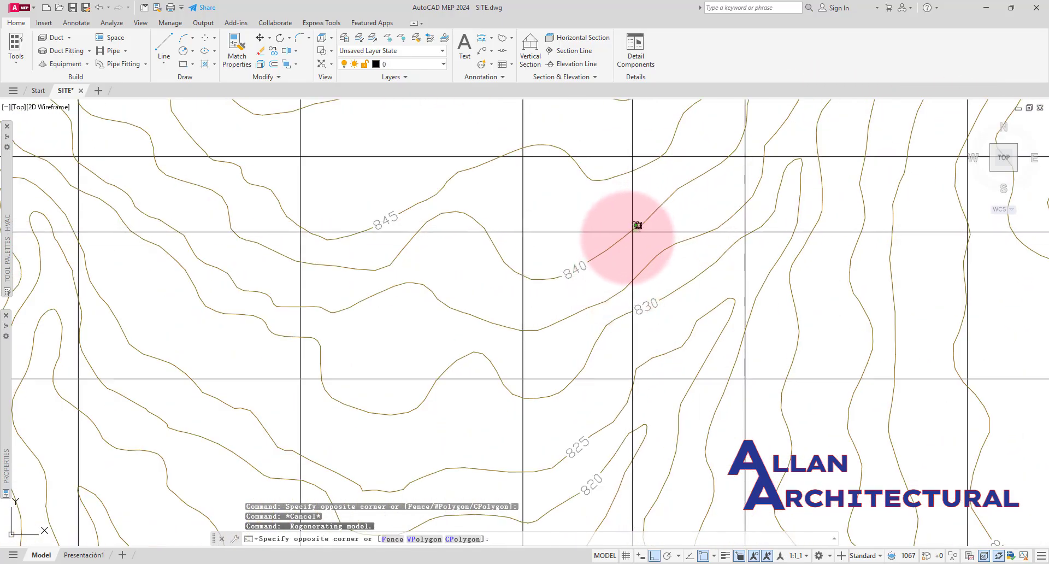
pyautogui.click(605, 243)
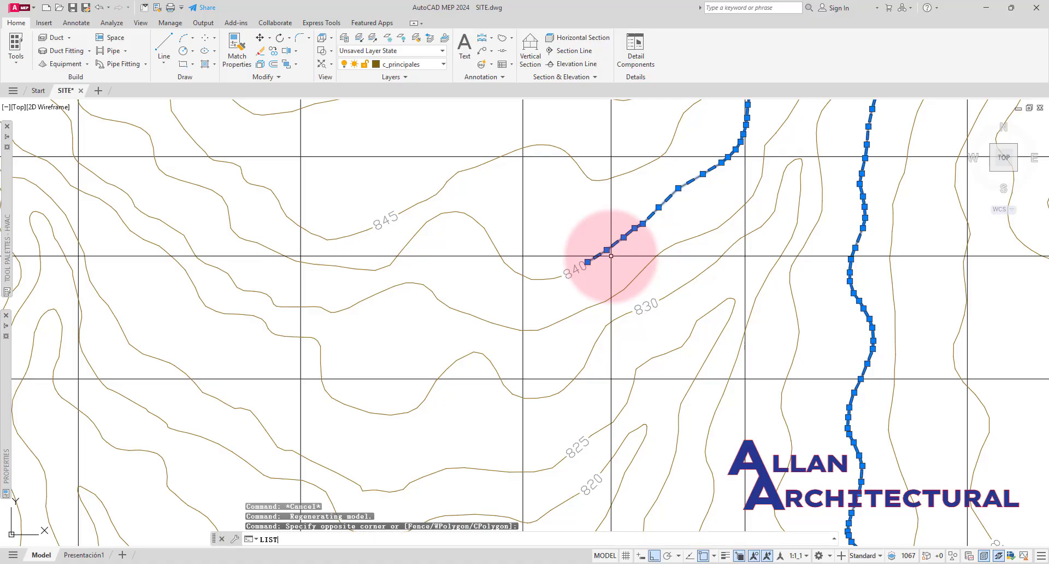
pyautogui.press('Return')
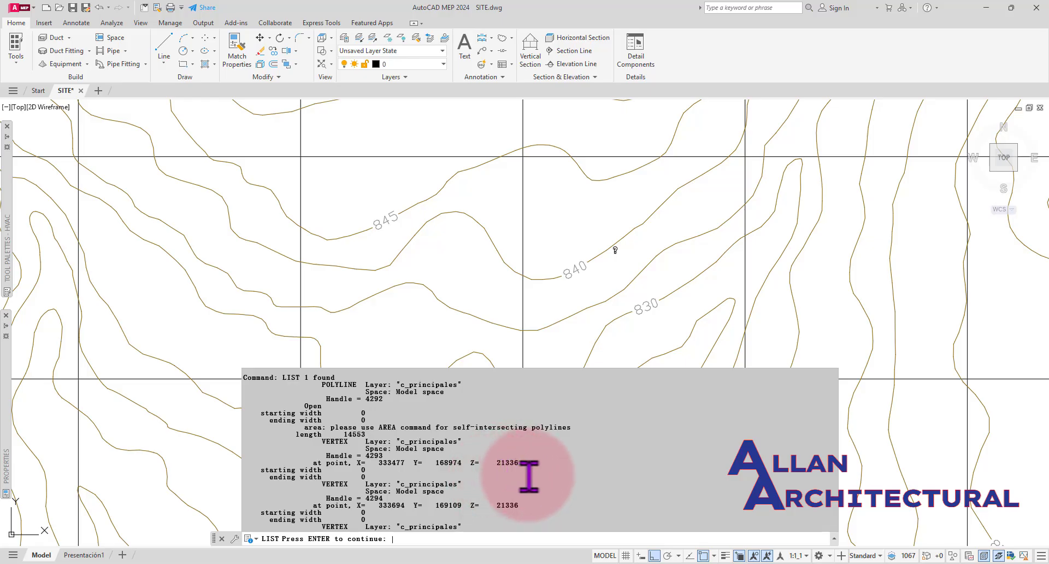
pyautogui.press('Escape')
# - List the polyline data of the contour labelled 900 and check the Z values of its vertices
pyautogui.scroll(-6, 514, 388)
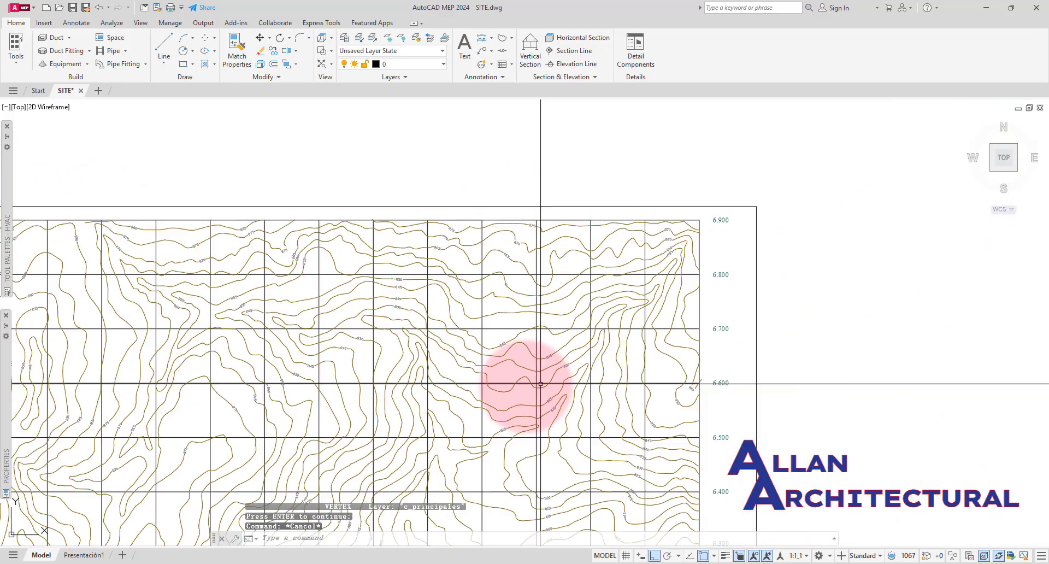
pyautogui.moveTo(448, 384); pyautogui.dragTo(701, 362, button='middle')
pyautogui.scroll(10, 433, 356)
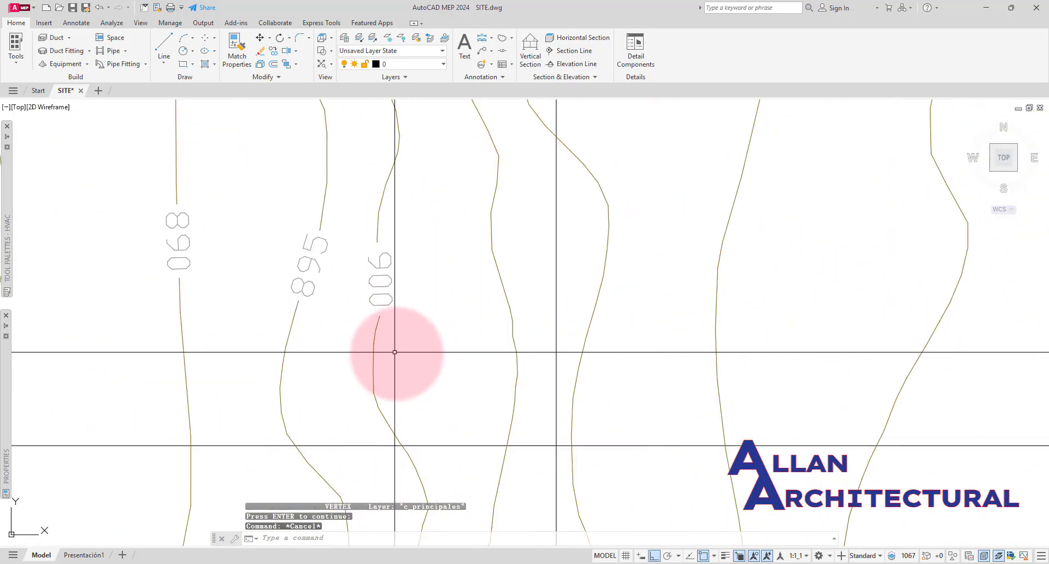
pyautogui.click(393, 352)
pyautogui.click(359, 379)
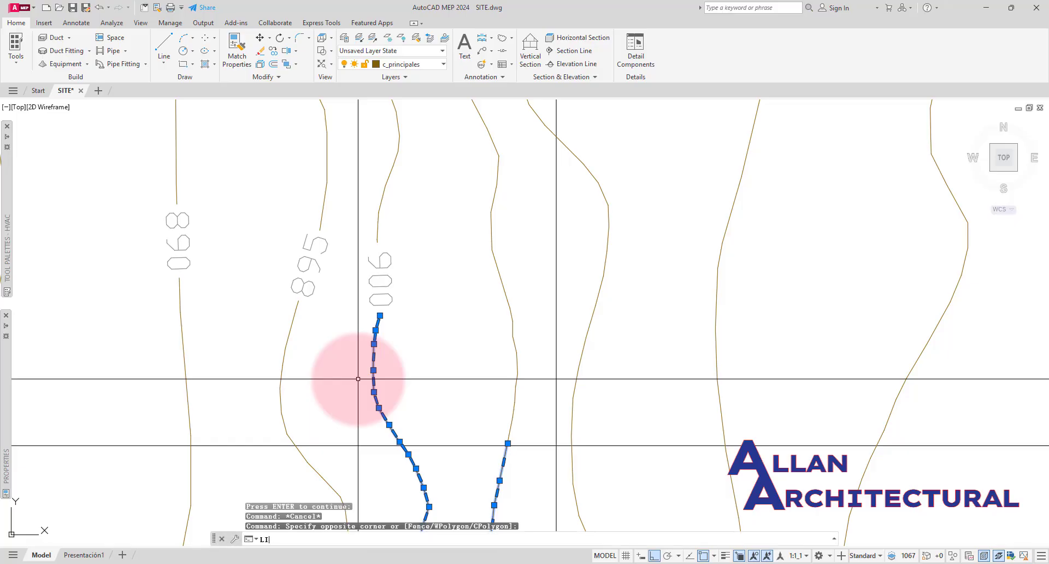
pyautogui.press('Return')
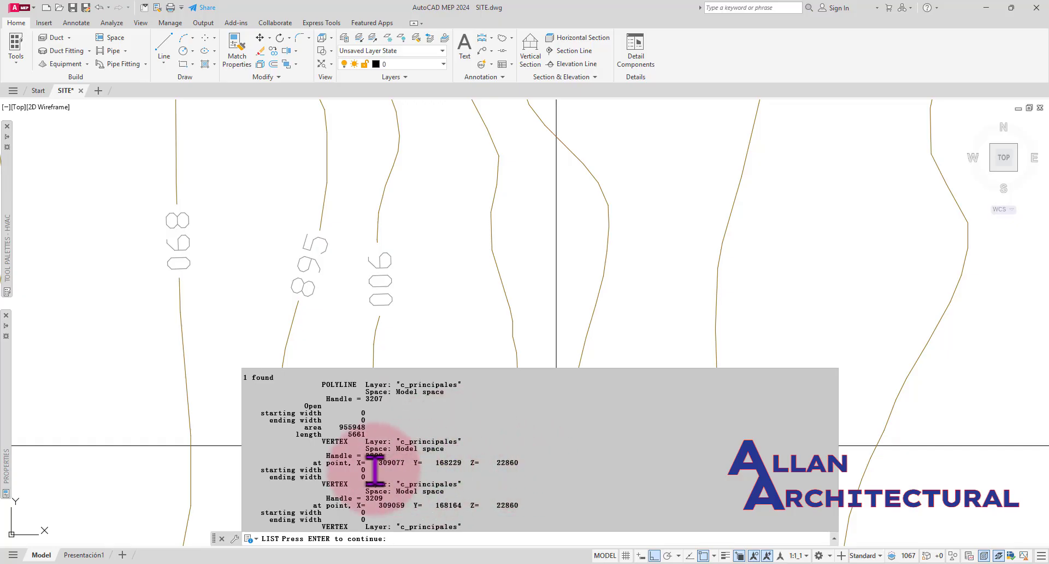
pyautogui.press('Escape')
# - Examine the complete contour plan and inspect the 850 elevation label, leaving nothing selected
pyautogui.scroll(-10, 363, 323)
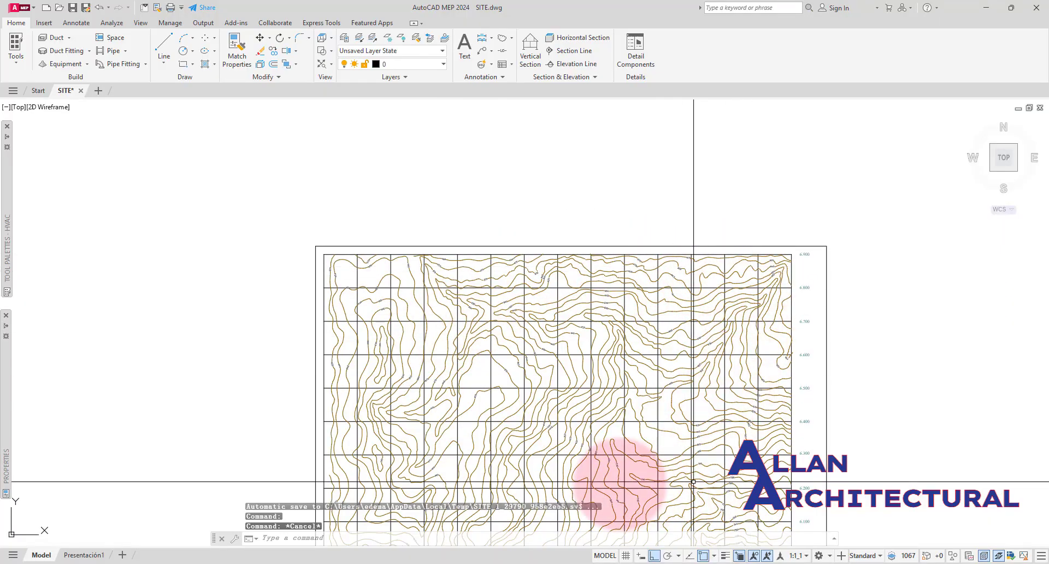
pyautogui.moveTo(480, 368); pyautogui.dragTo(481, 305, button='middle')
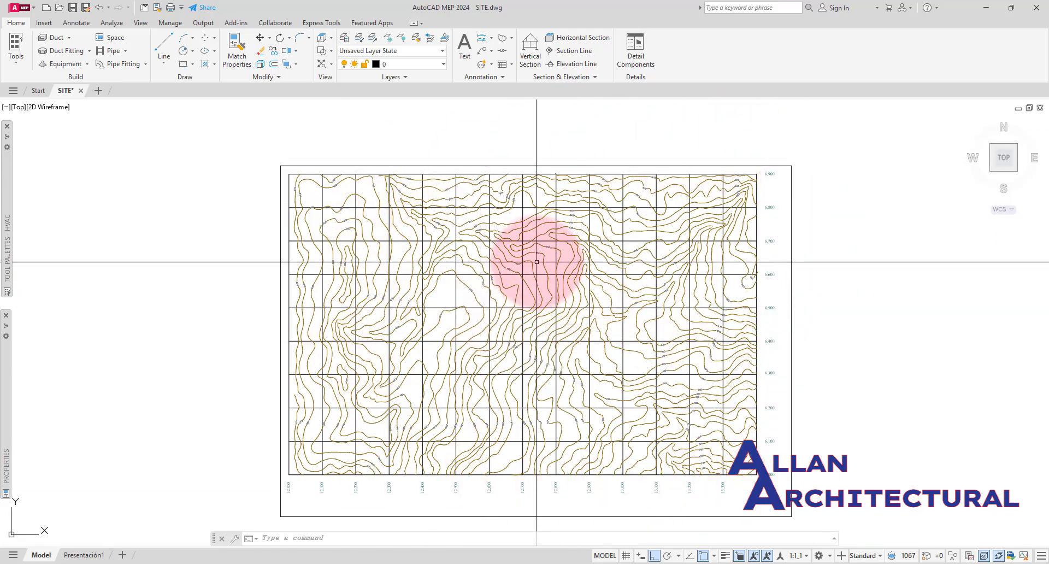
pyautogui.scroll(5, 597, 201)
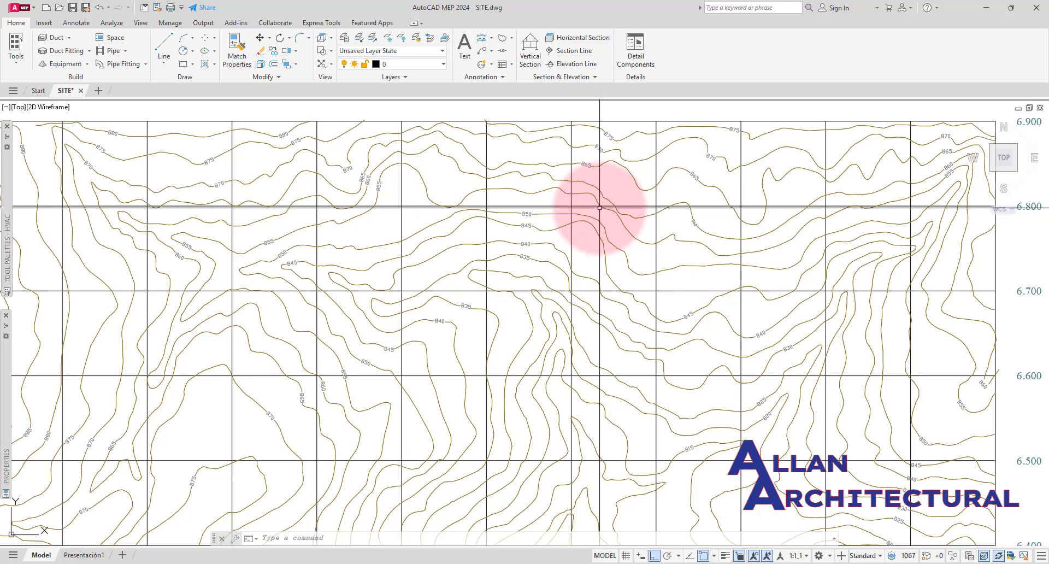
pyautogui.scroll(3, 525, 216)
pyautogui.click(516, 211)
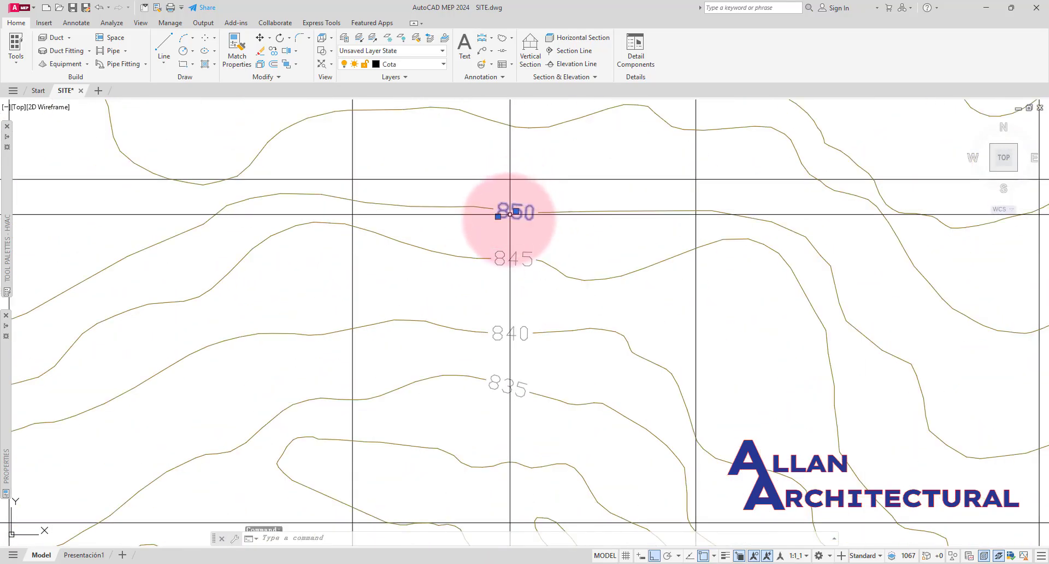
pyautogui.scroll(-6, 517, 210)
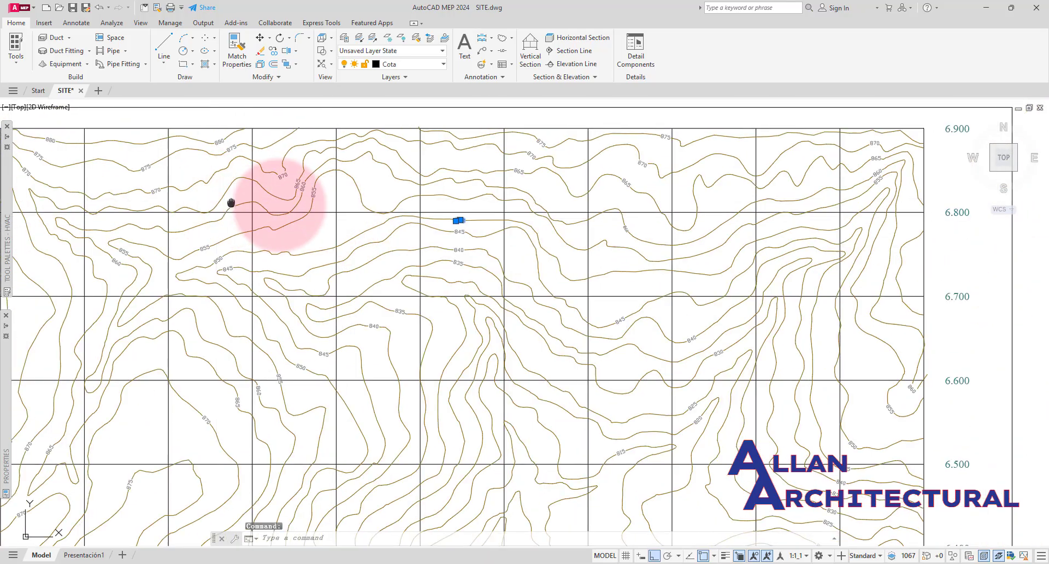
pyautogui.scroll(-5, 275, 186)
pyautogui.press('Escape')
pyautogui.press('Escape')
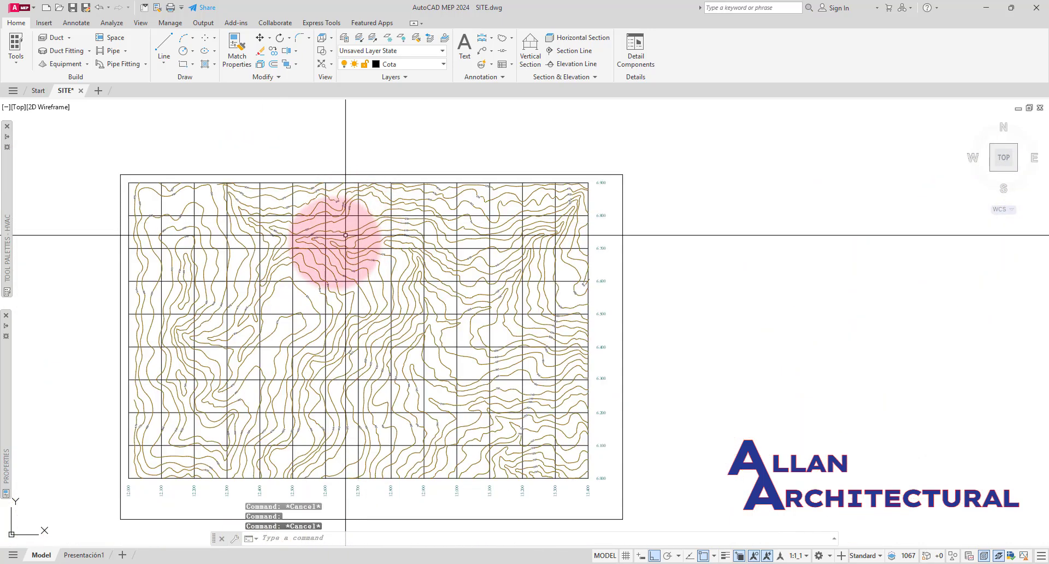
# - Review the available drawing units with the UNITS command and confirm Millimeters as the drawing unit
pyautogui.scroll(3, 375, 269)
pyautogui.scroll(-5, 375, 260)
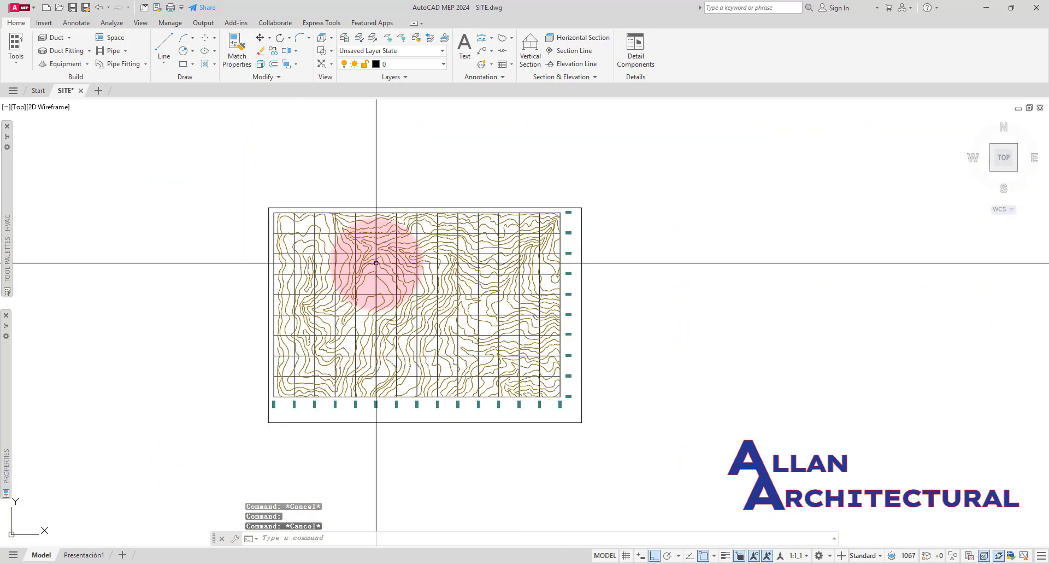
pyautogui.write('UNI')
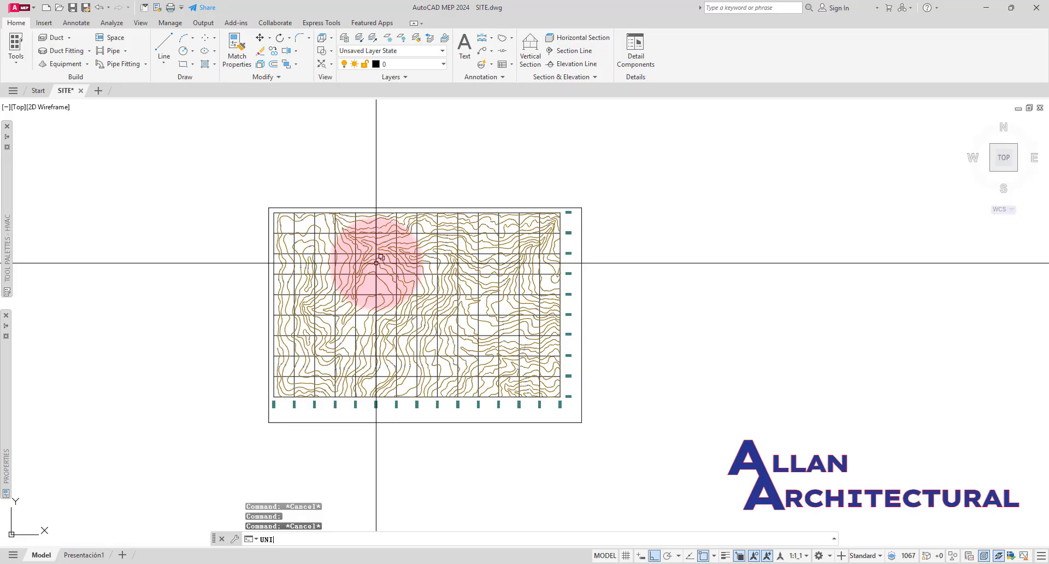
pyautogui.write('TS')
pyautogui.press('Return')
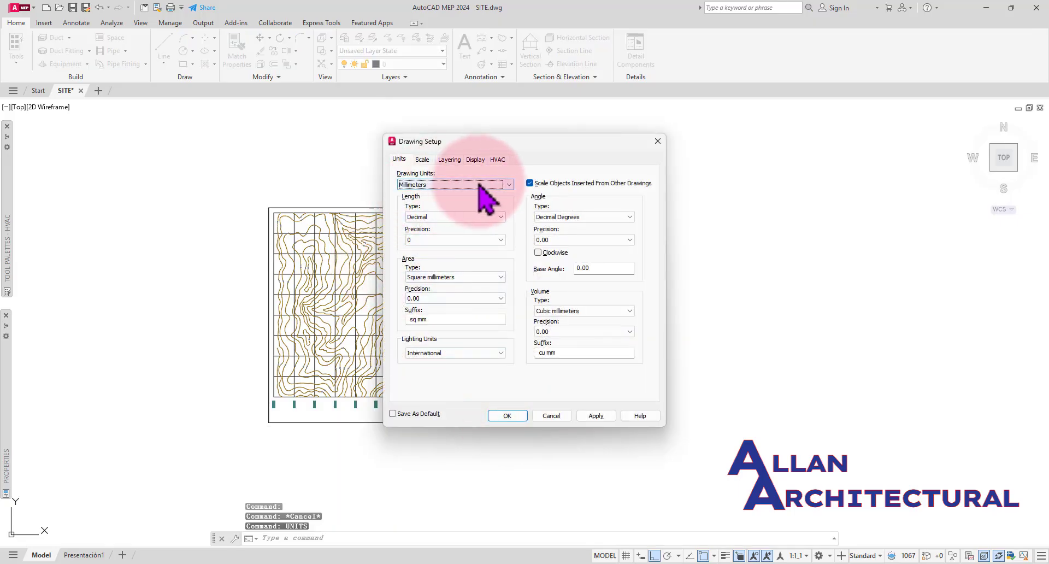
pyautogui.click(510, 185)
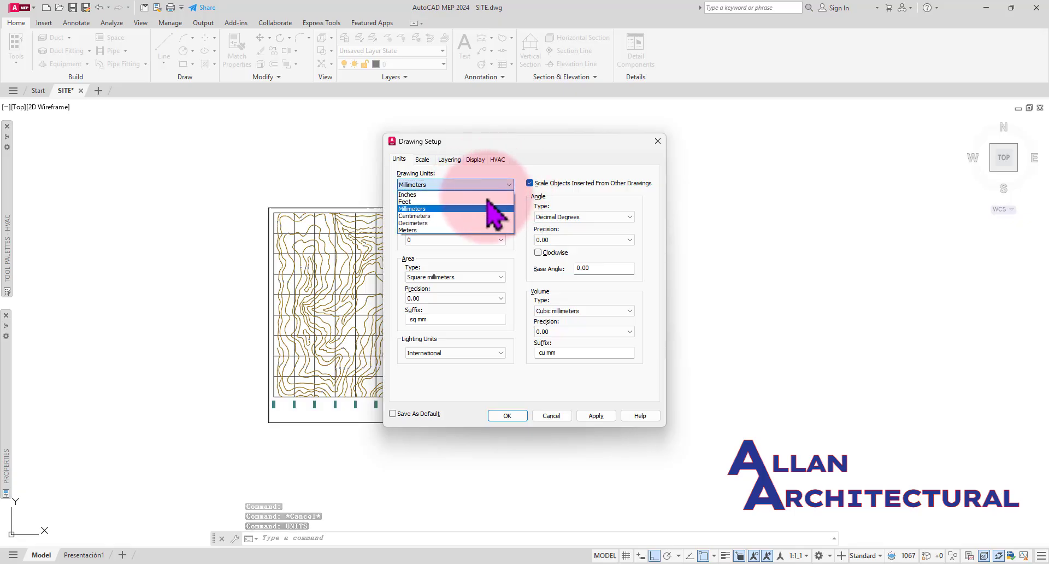
pyautogui.click(418, 230)
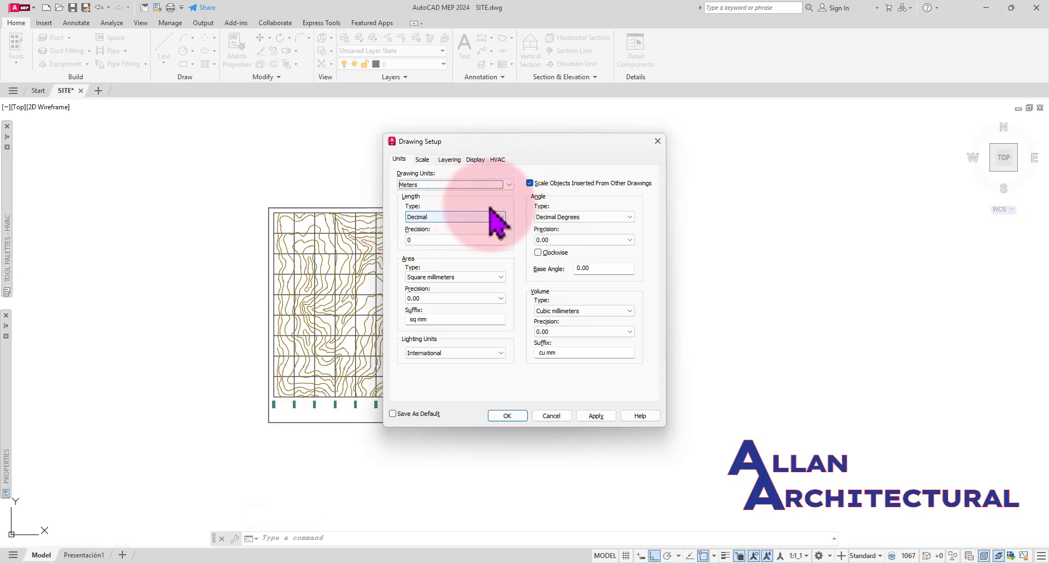
pyautogui.click(510, 186)
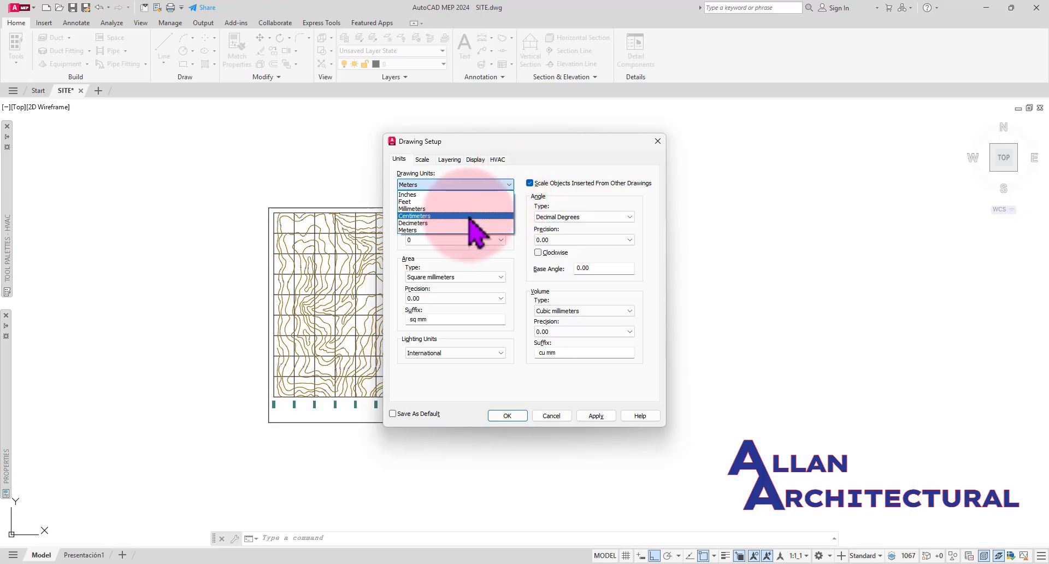
pyautogui.click(452, 208)
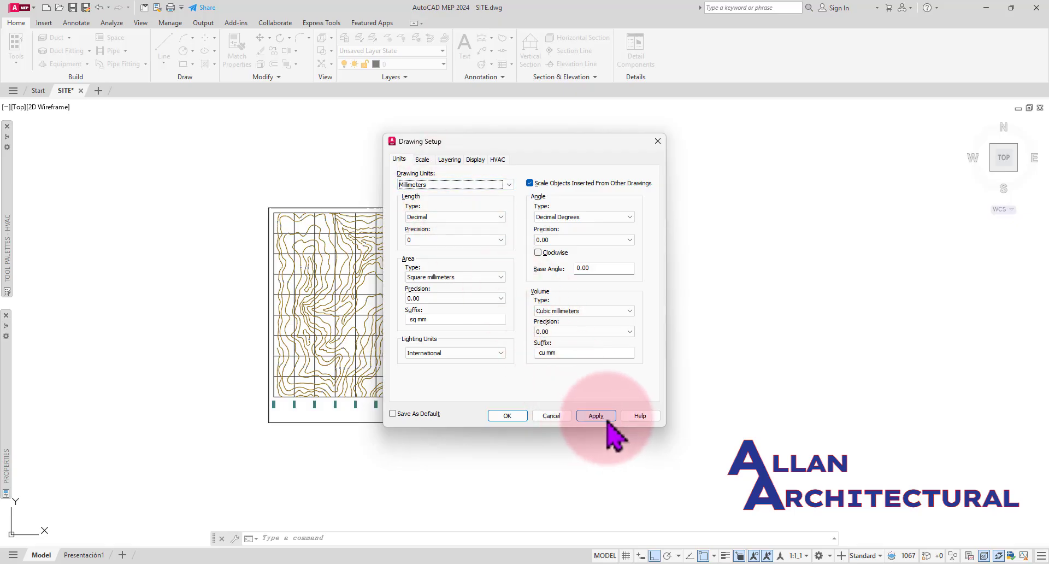
pyautogui.click(511, 416)
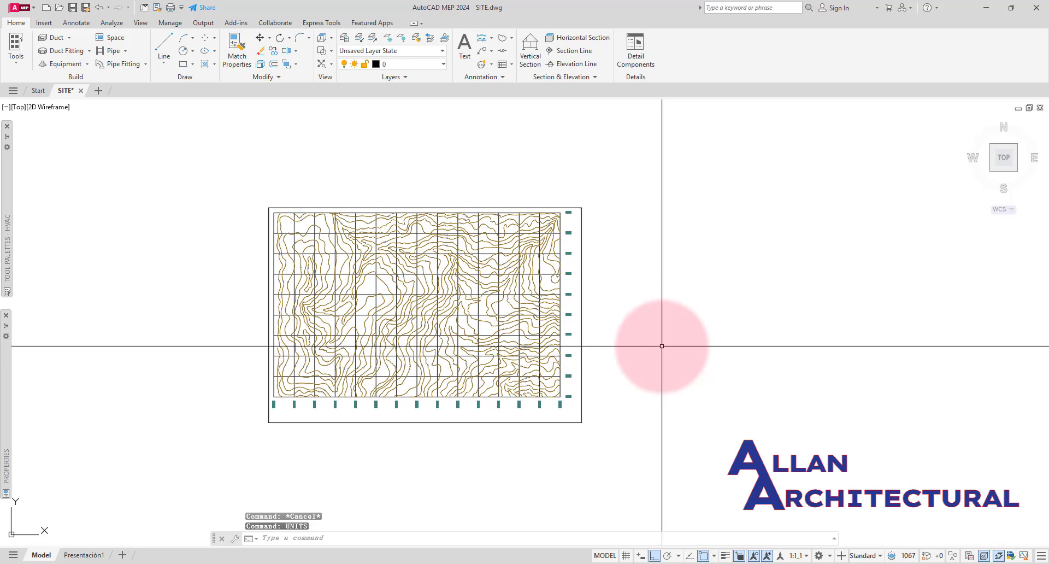
pyautogui.moveTo(328, 251); pyautogui.dragTo(373, 254, button='middle')
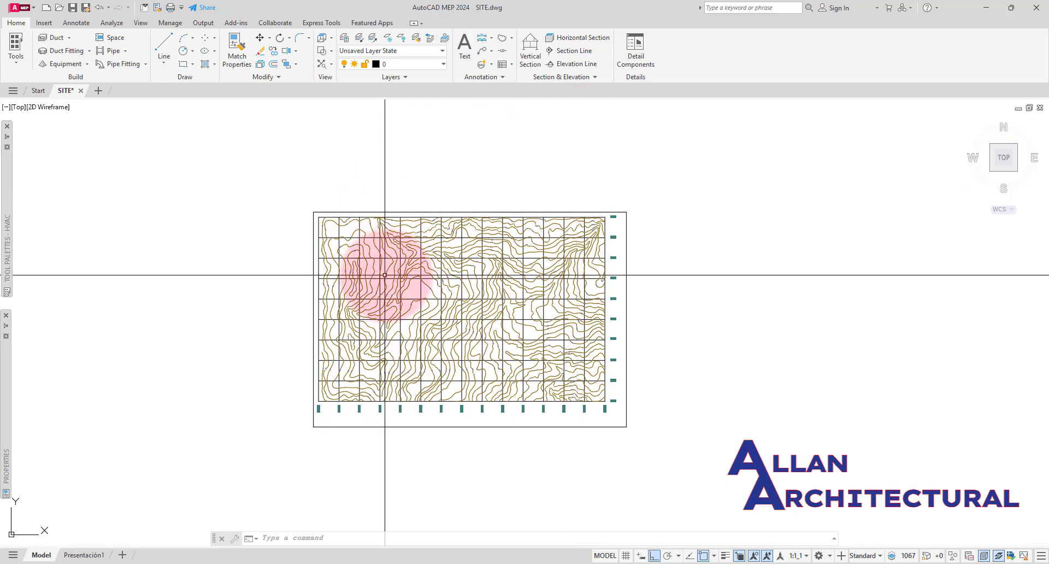
# - Select the contour labelled 870, check which layer it is on, and leave nothing selected
pyautogui.scroll(4, 383, 275)
pyautogui.scroll(4, 491, 306)
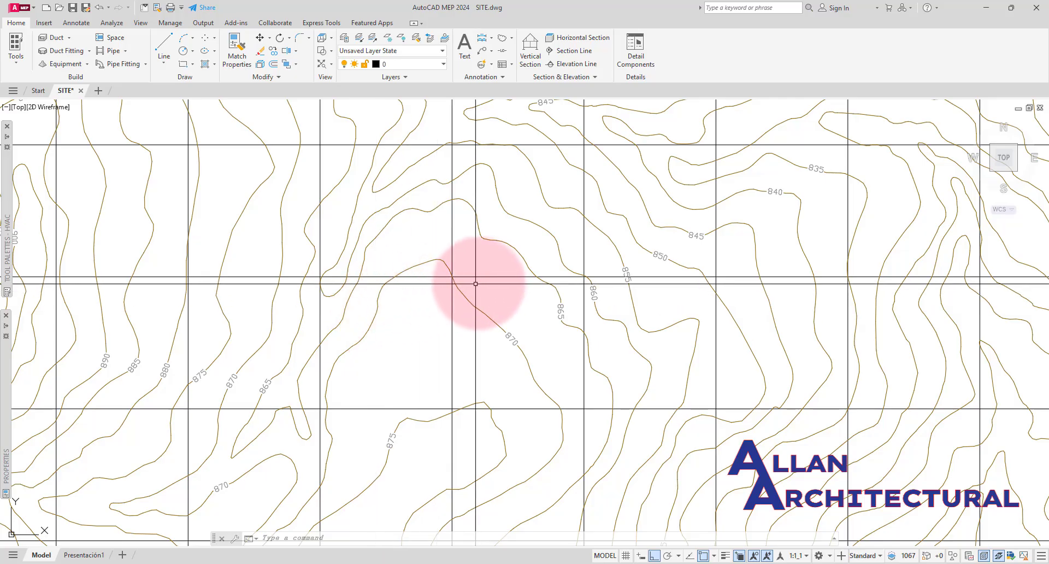
pyautogui.scroll(2, 483, 298)
pyautogui.click(484, 298)
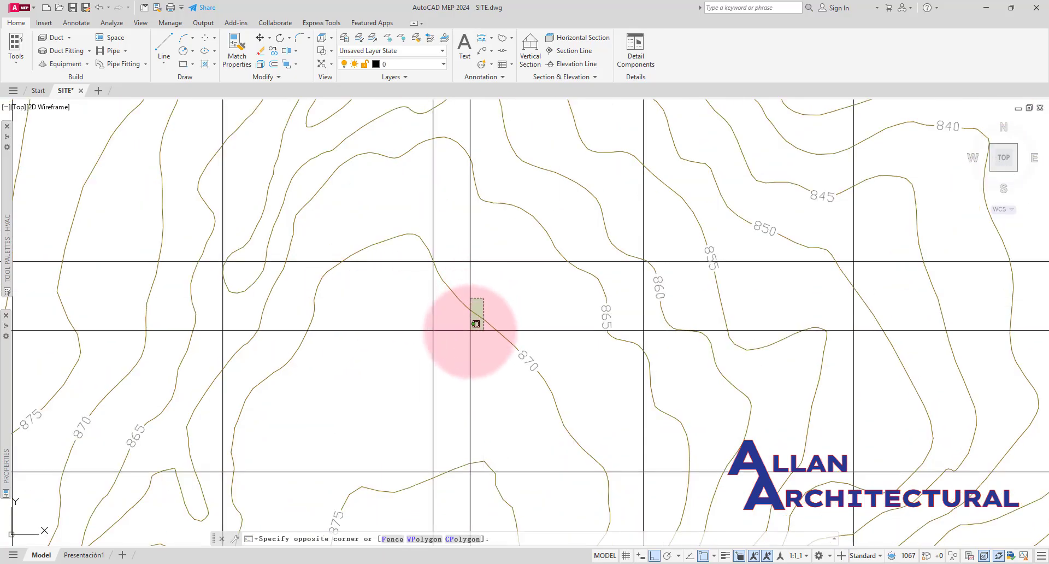
pyautogui.click(469, 329)
pyautogui.scroll(-4, 441, 299)
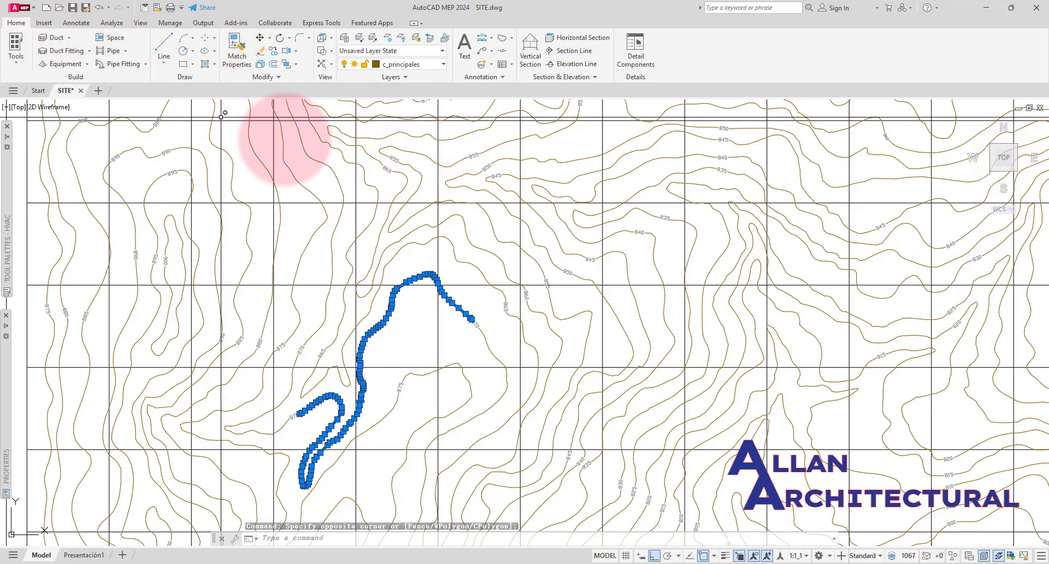
pyautogui.click(404, 65)
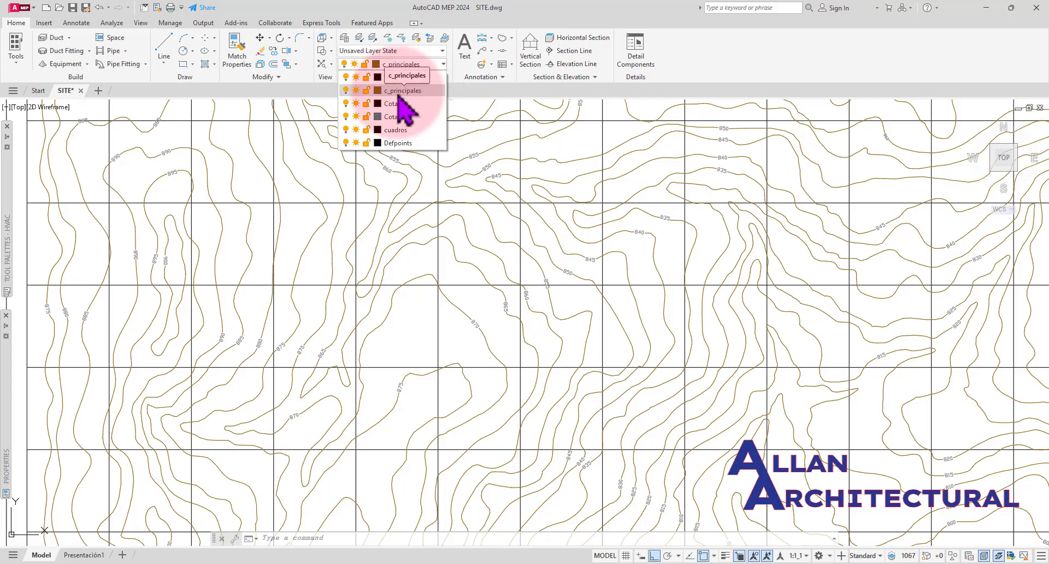
pyautogui.click(399, 91)
pyautogui.click(398, 249)
pyautogui.press('Escape')
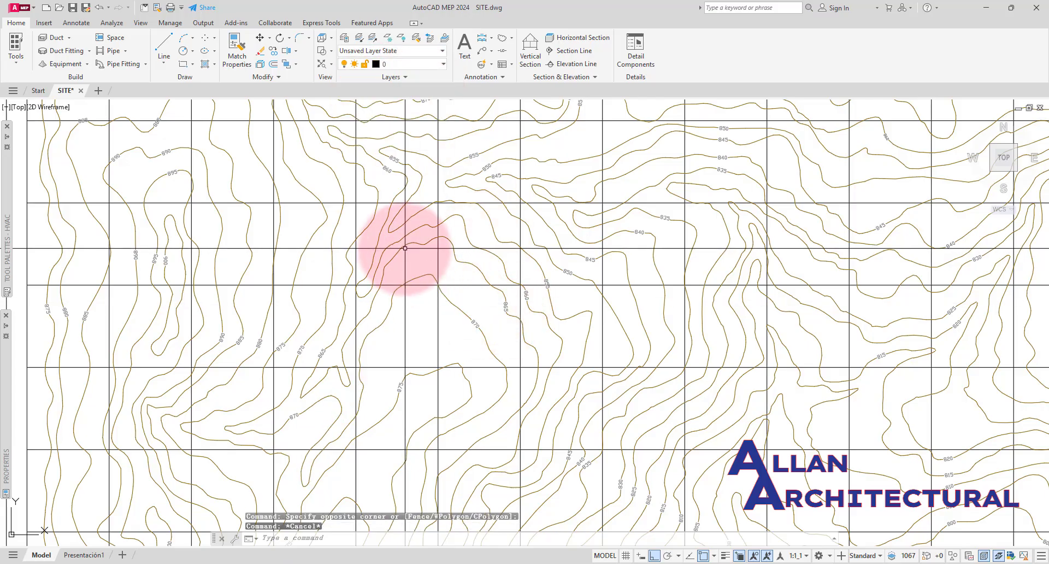
pyautogui.scroll(-6, 398, 249)
pyautogui.moveTo(371, 257); pyautogui.dragTo(398, 269, button='middle')
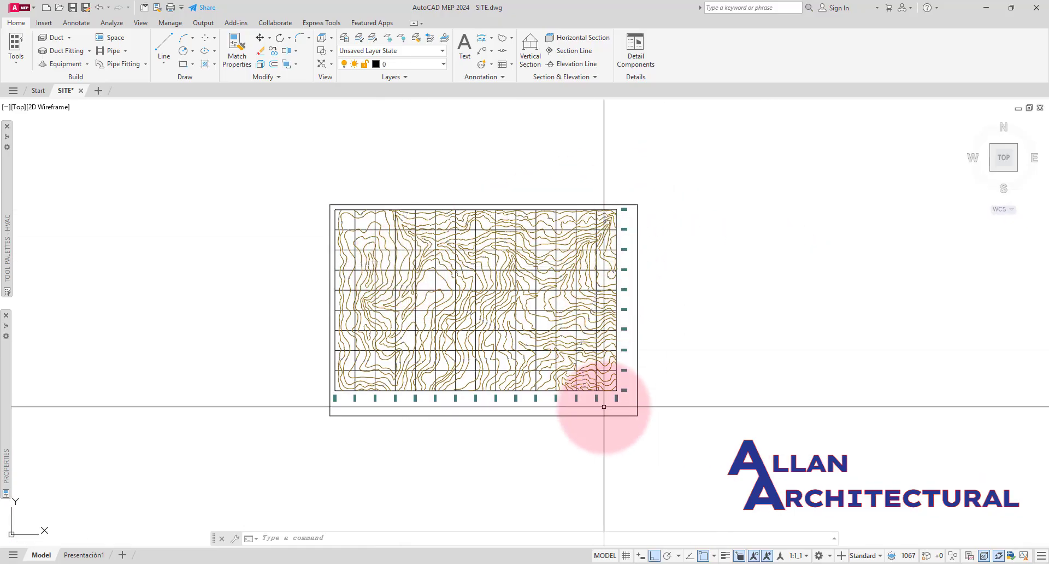
# - Switch to the Site floor plan in Revit, start a CAD import and enlarge the import dialog
pyautogui.click(615, 563)
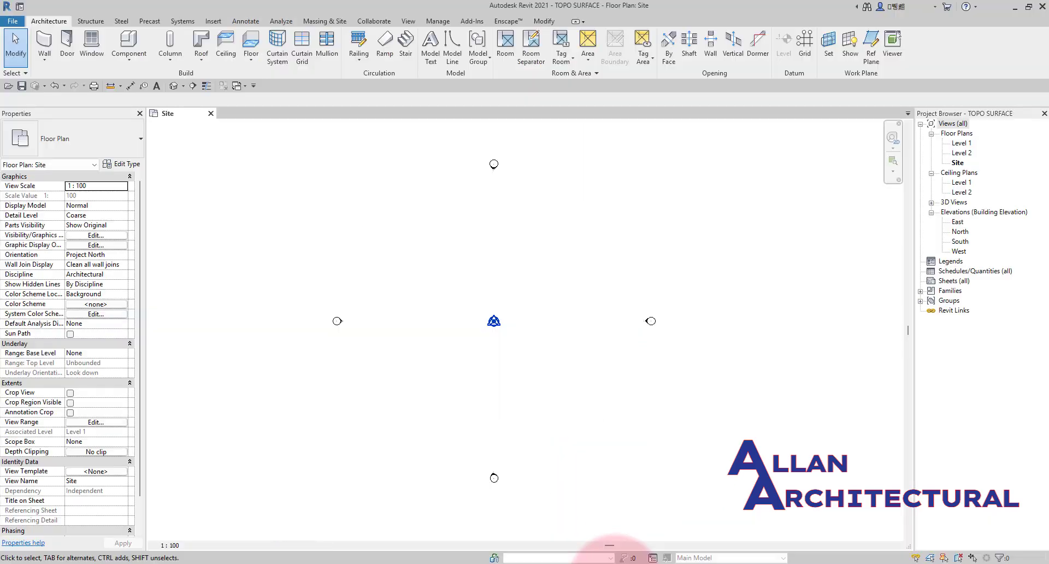
pyautogui.moveTo(499, 285); pyautogui.dragTo(525, 292, button='middle')
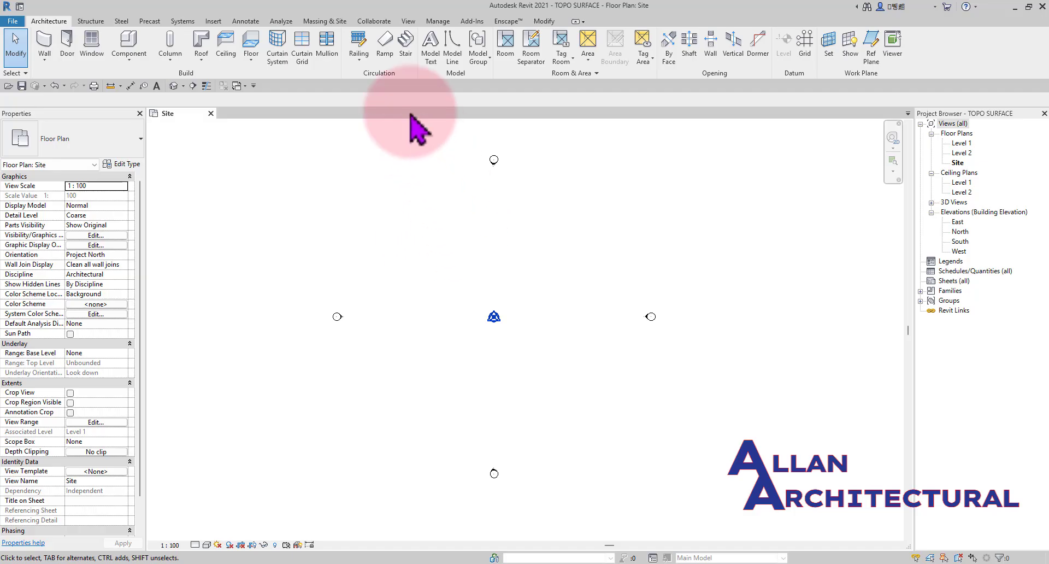
pyautogui.click(213, 22)
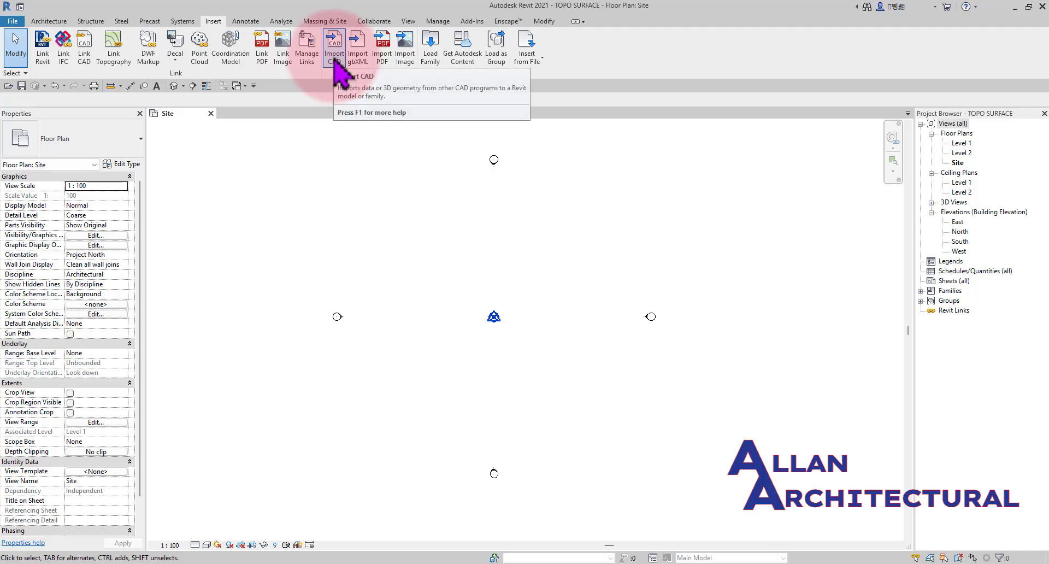
pyautogui.click(336, 61)
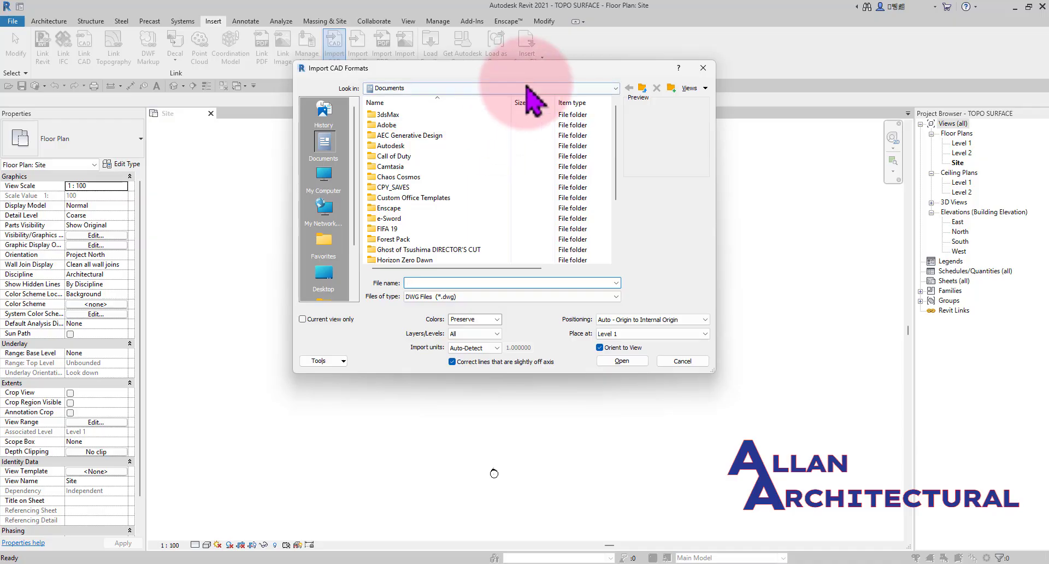
pyautogui.moveTo(718, 214); pyautogui.dragTo(784, 214)
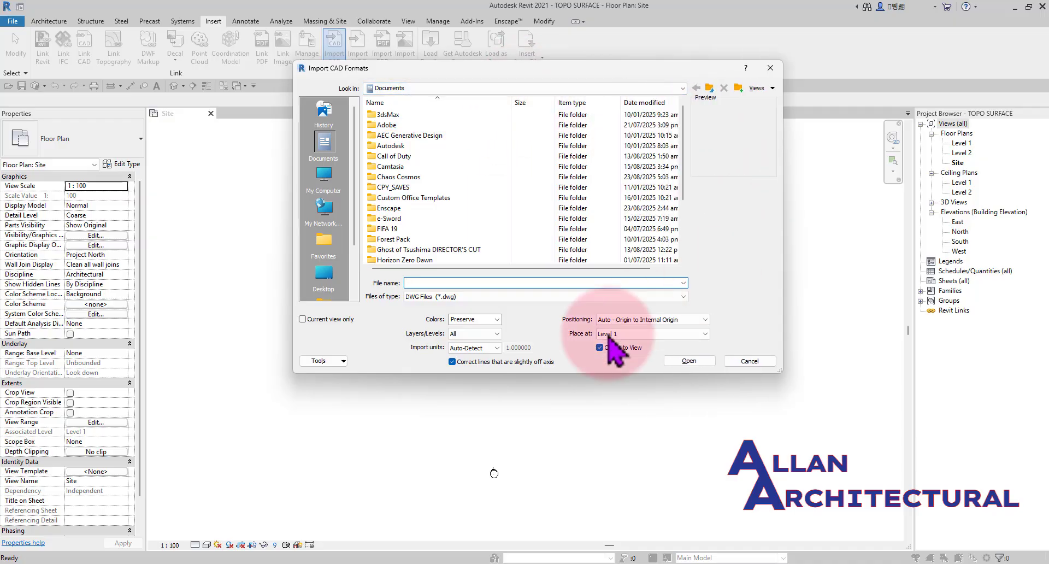
pyautogui.moveTo(532, 387); pyautogui.dragTo(532, 432)
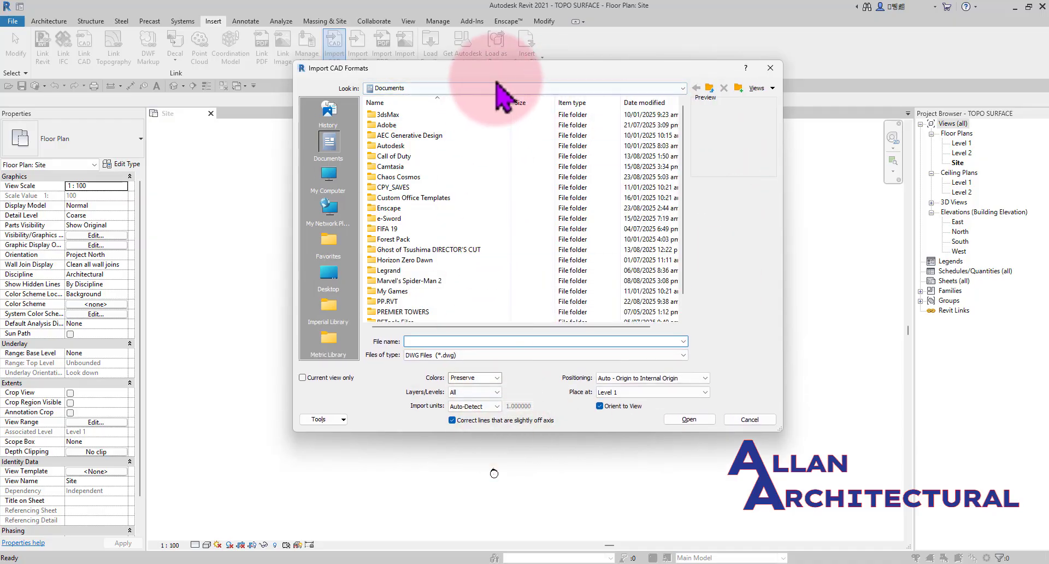
pyautogui.moveTo(506, 70); pyautogui.dragTo(484, 85)
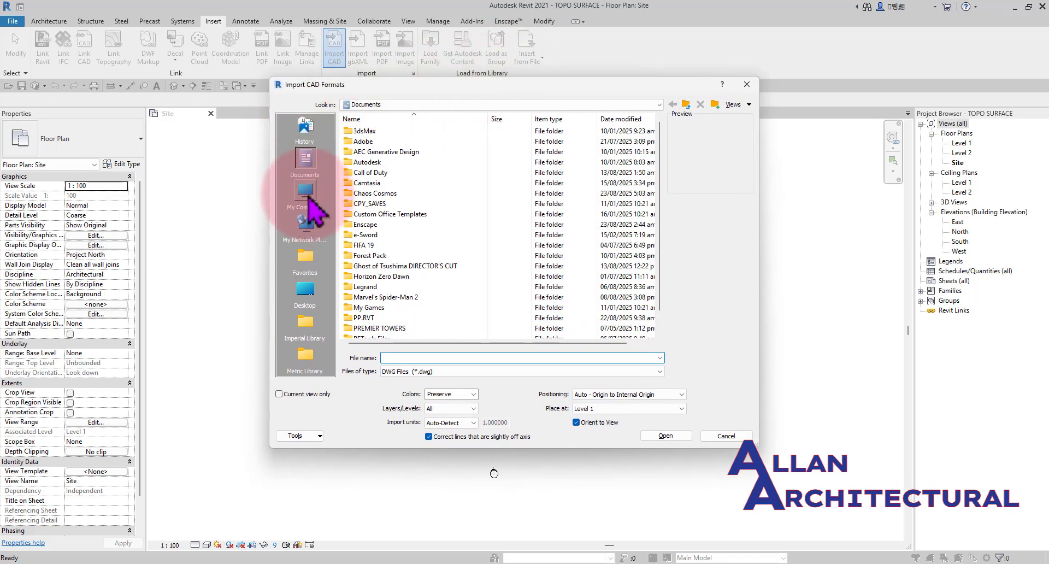
# - Choose SITE.dwg from the TOPO folder on the Desktop as the file to import
pyautogui.click(306, 192)
pyautogui.click(309, 305)
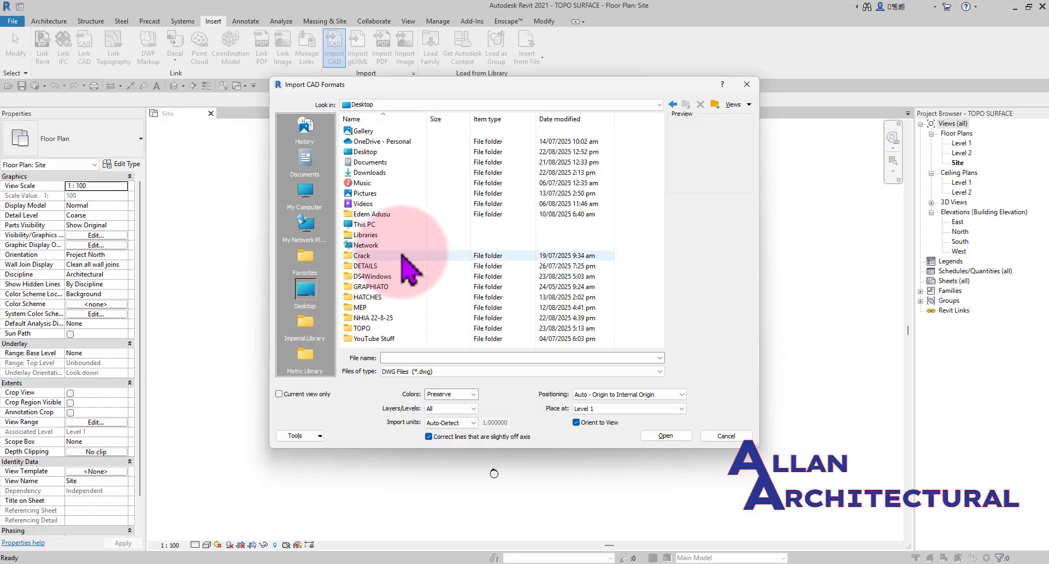
pyautogui.doubleClick(364, 328)
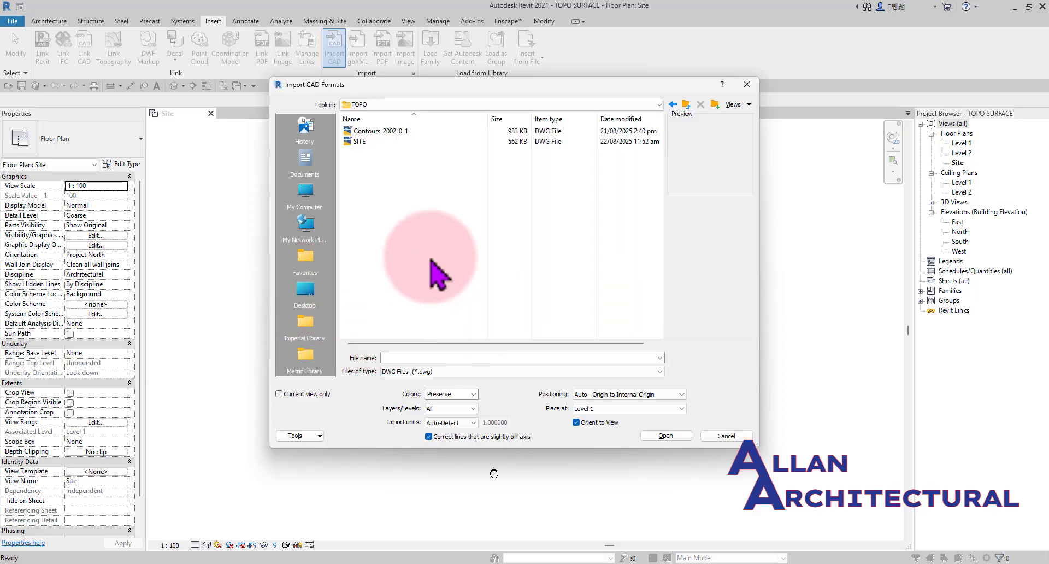
pyautogui.click(378, 142)
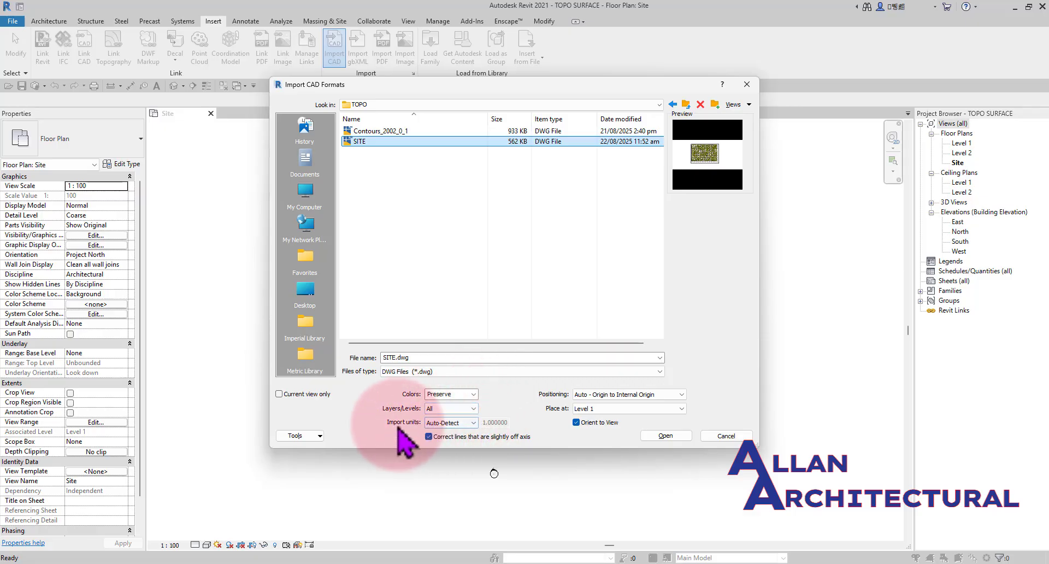
# - Set the import units to millimeter, keep Level 1 as the placement level and import the drawing
pyautogui.click(466, 424)
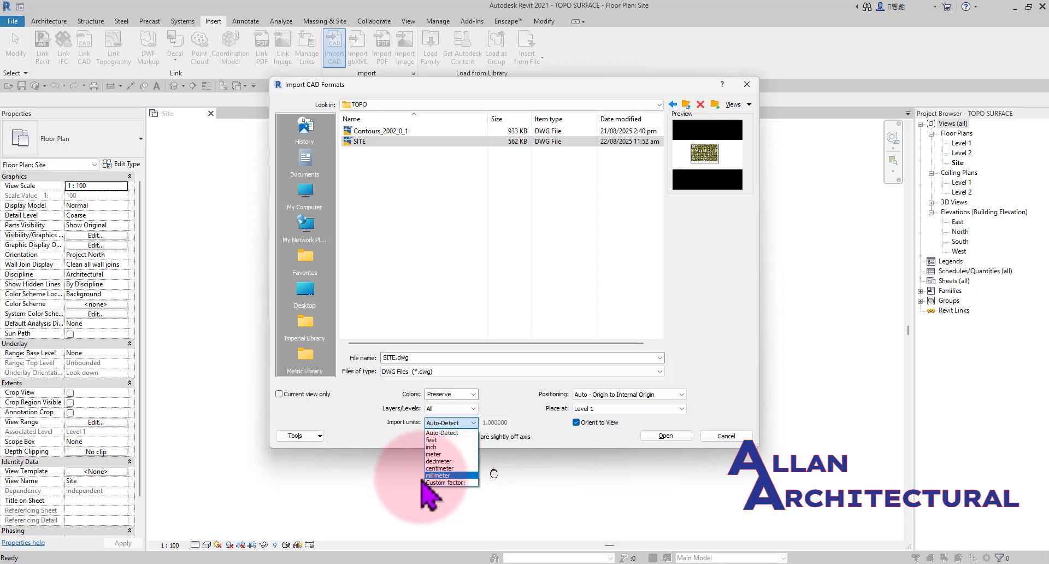
pyautogui.click(439, 475)
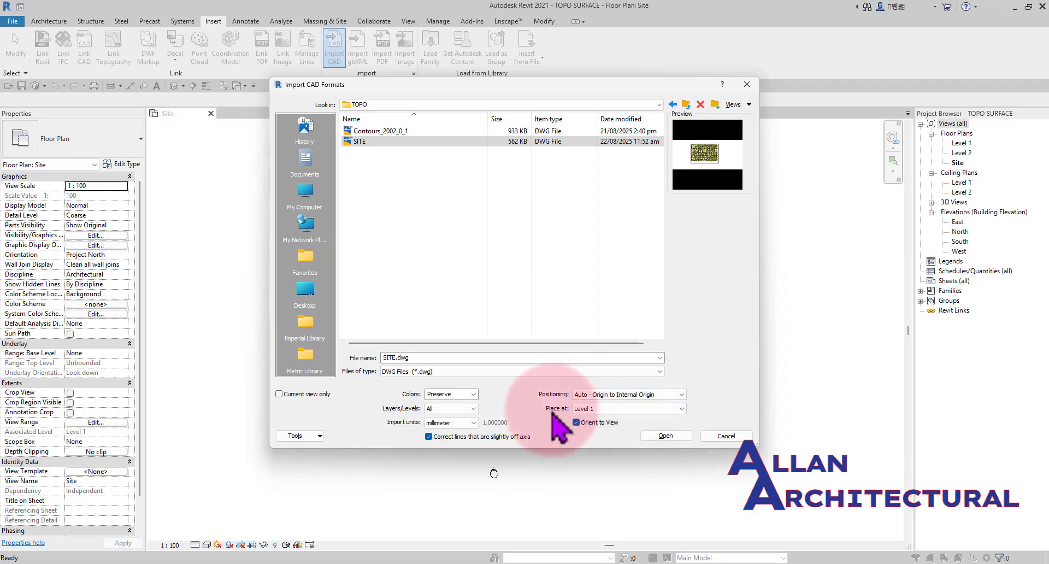
pyautogui.click(585, 410)
pyautogui.click(604, 410)
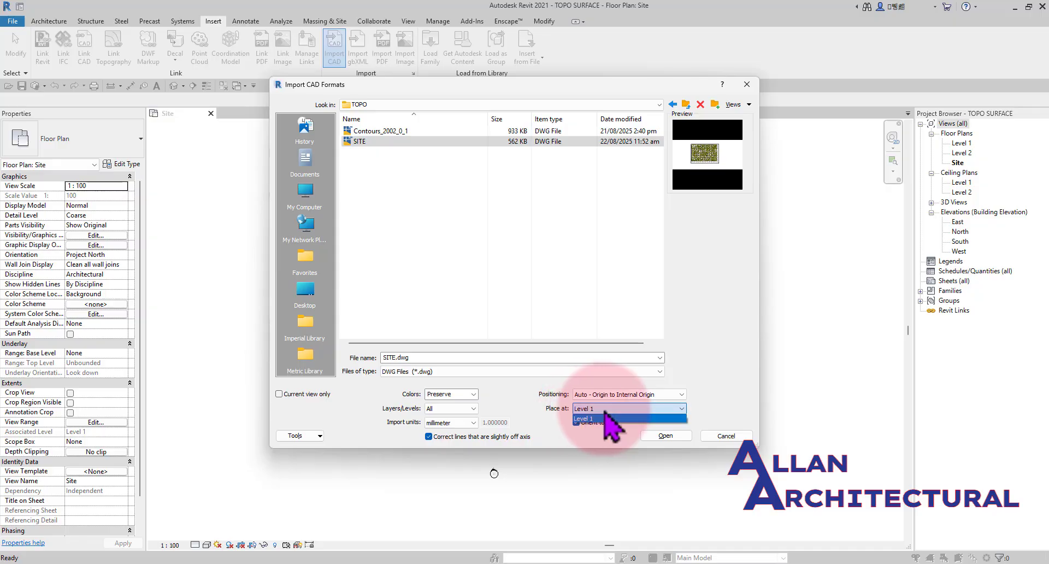
pyautogui.click(604, 410)
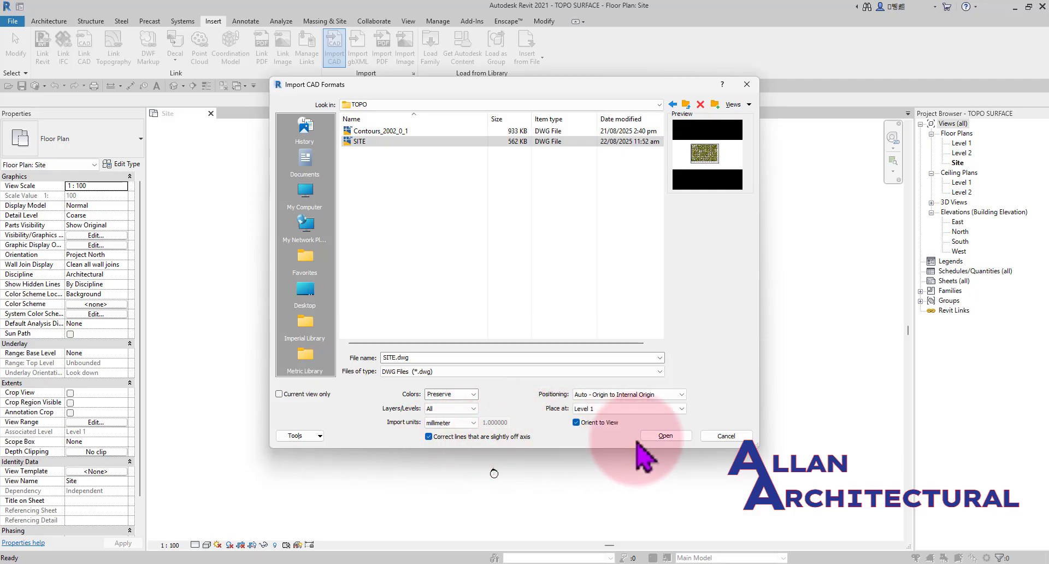
pyautogui.click(656, 438)
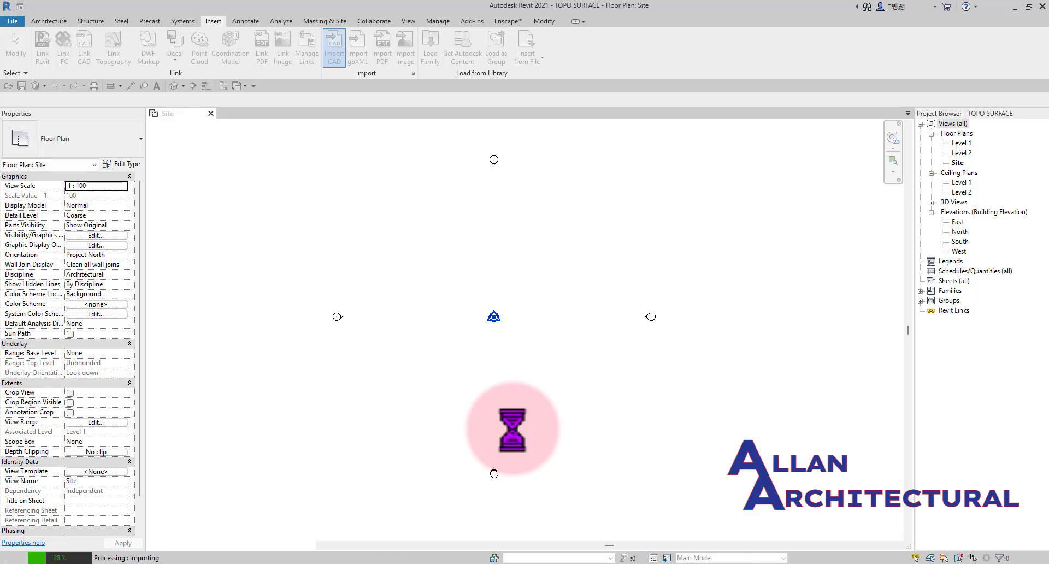
# - Unpin the imported SITE.dwg and move it over the project base point between the elevation markers
pyautogui.scroll(-10, 514, 430)
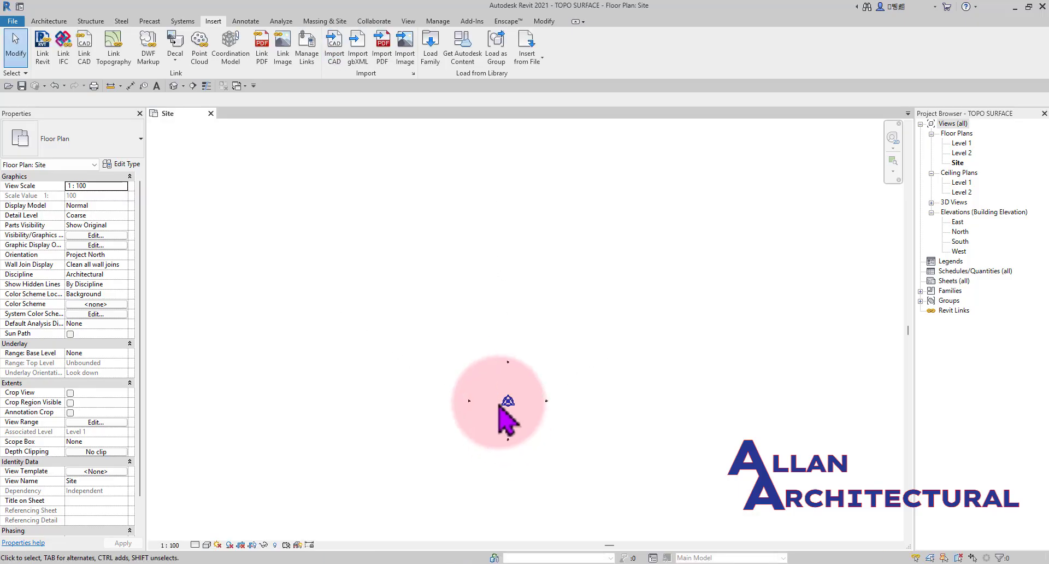
pyautogui.middleClick(495, 406)
pyautogui.middleClick(496, 405)
pyautogui.scroll(-2, 500, 415)
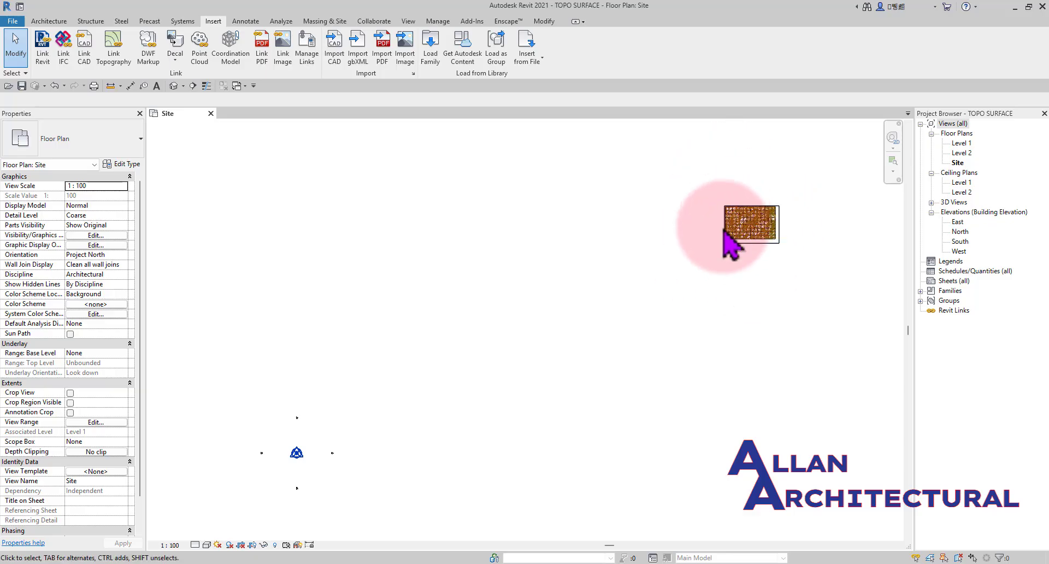
pyautogui.scroll(3, 757, 230)
pyautogui.click(757, 235)
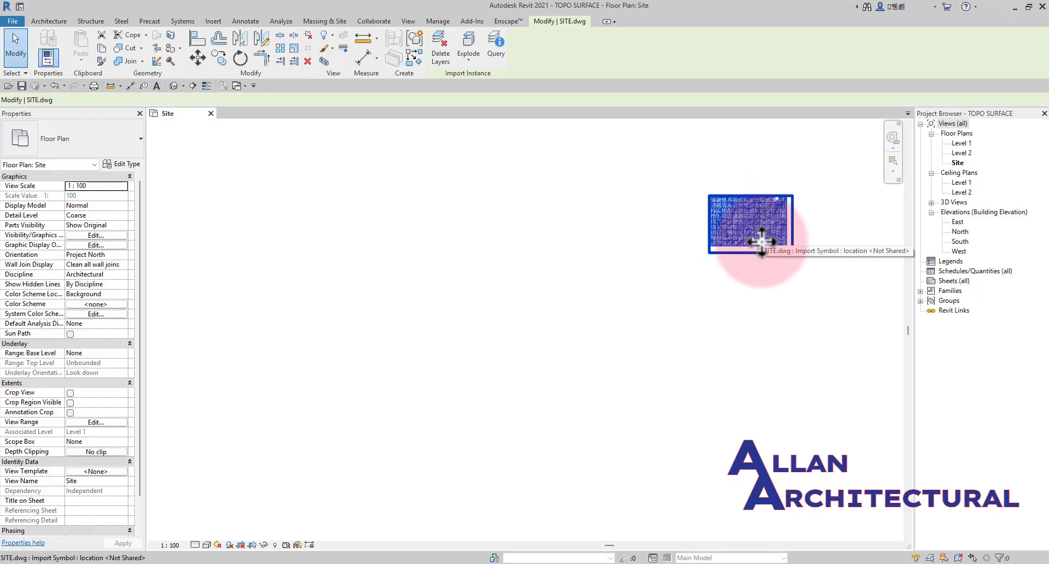
pyautogui.scroll(-3, 765, 238)
pyautogui.click(752, 251)
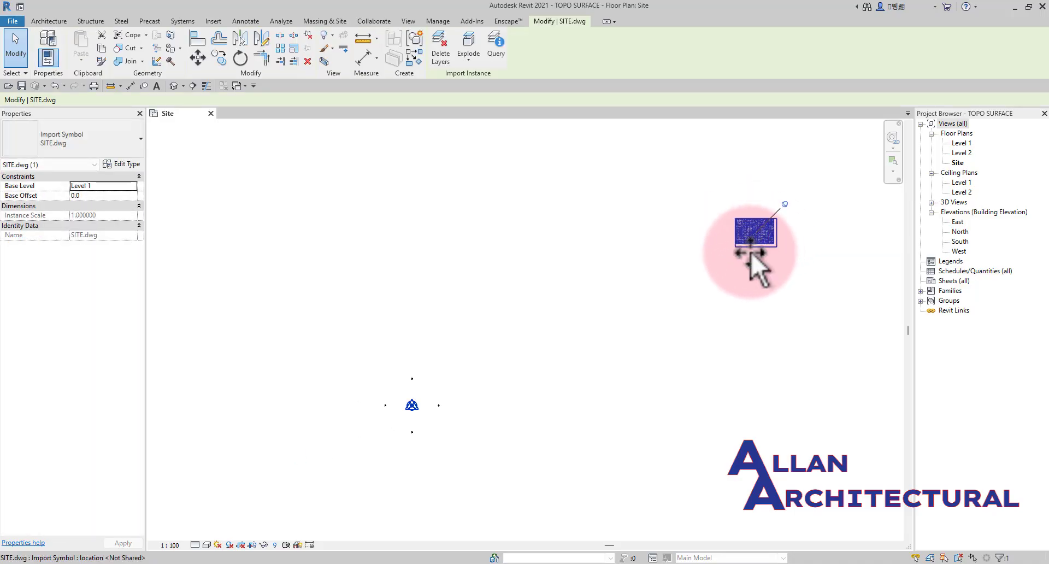
pyautogui.click(785, 207)
pyautogui.moveTo(801, 186); pyautogui.dragTo(667, 321)
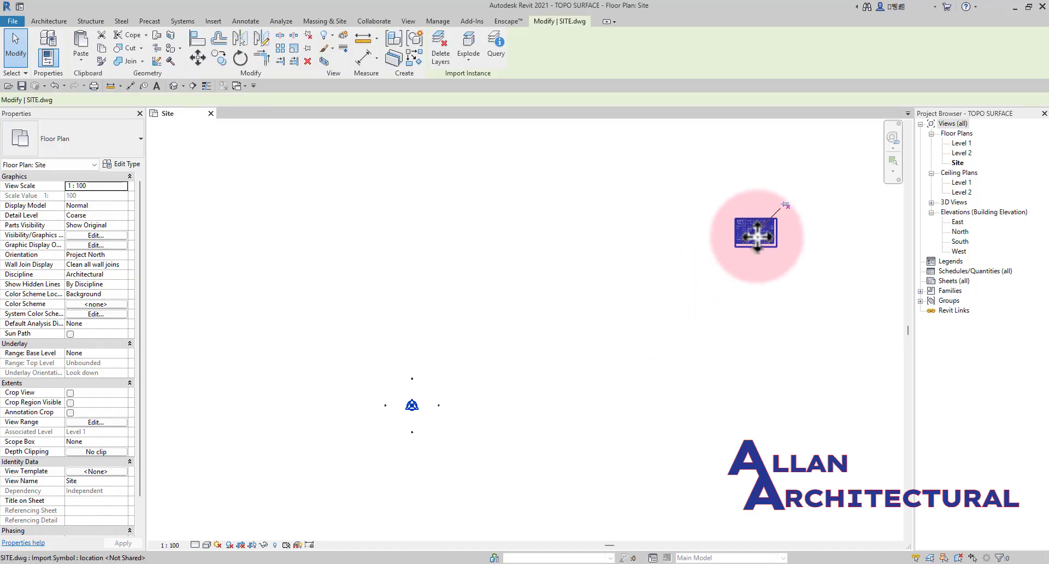
pyautogui.moveTo(757, 236); pyautogui.dragTo(415, 411)
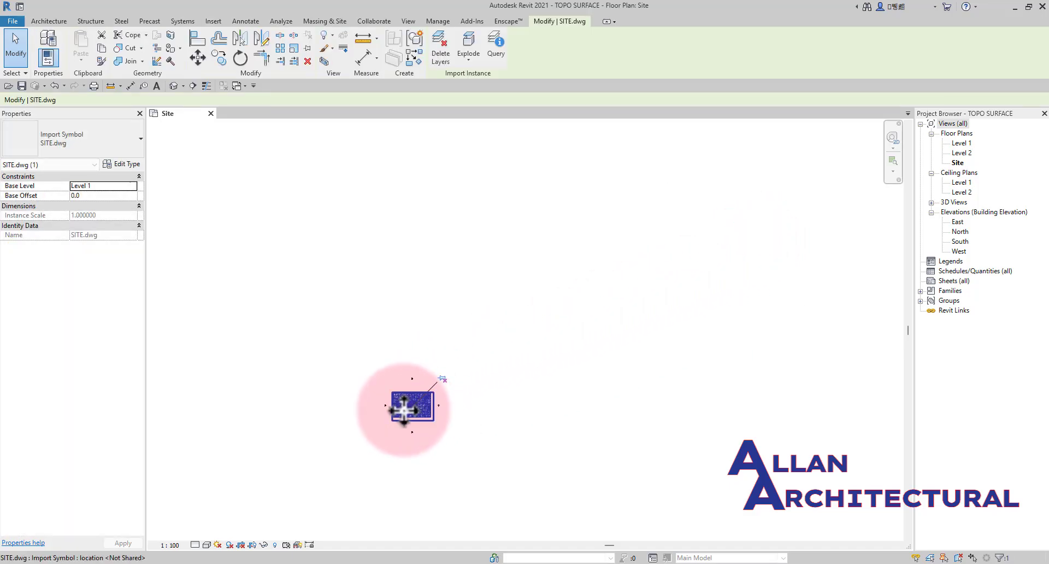
# - Pin the imported drawing at its new location and deselect it
pyautogui.scroll(6, 405, 410)
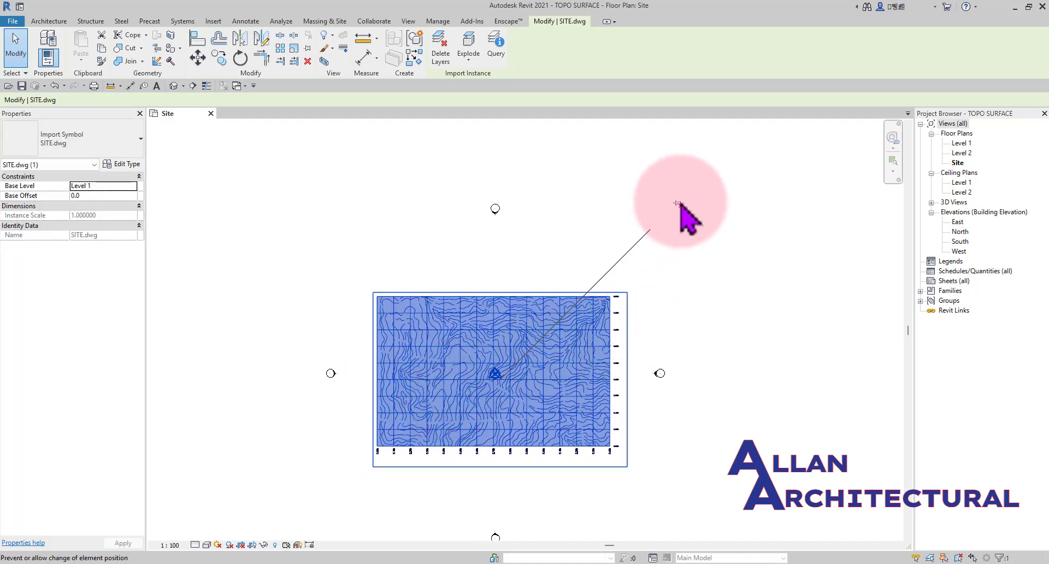
pyautogui.click(679, 203)
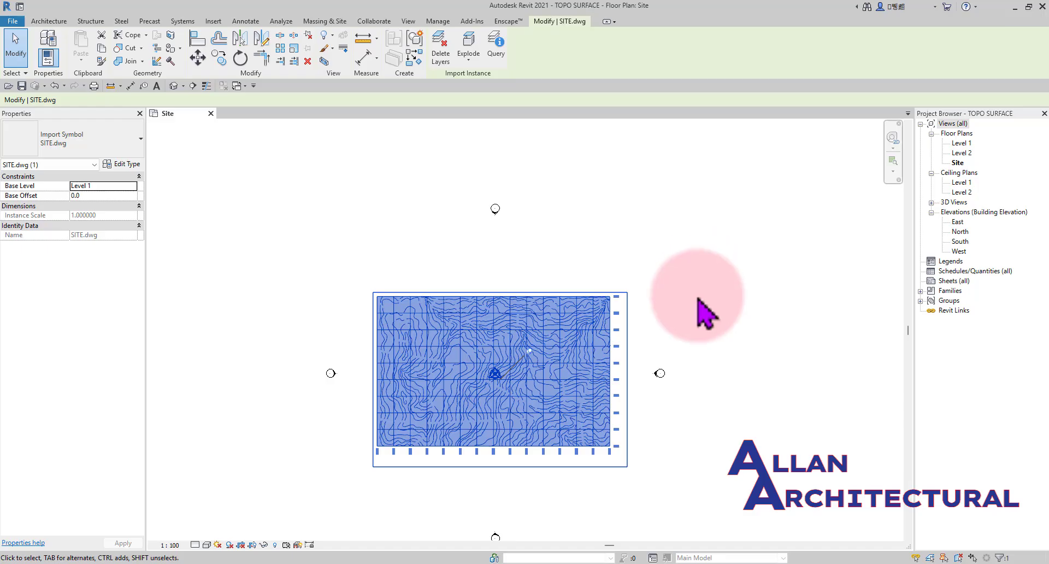
pyautogui.click(699, 296)
pyautogui.scroll(-2, 623, 296)
pyautogui.moveTo(504, 354); pyautogui.dragTo(524, 354, button='middle')
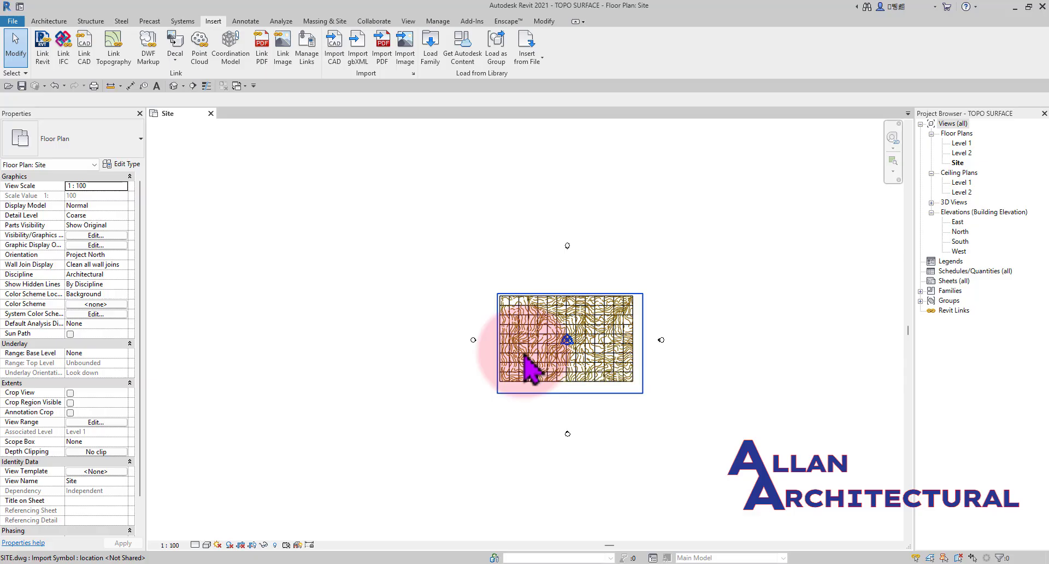
# - Examine the import instance options of SITE.dwg and the contour elevation labels near its upper-left corner
pyautogui.scroll(5, 607, 317)
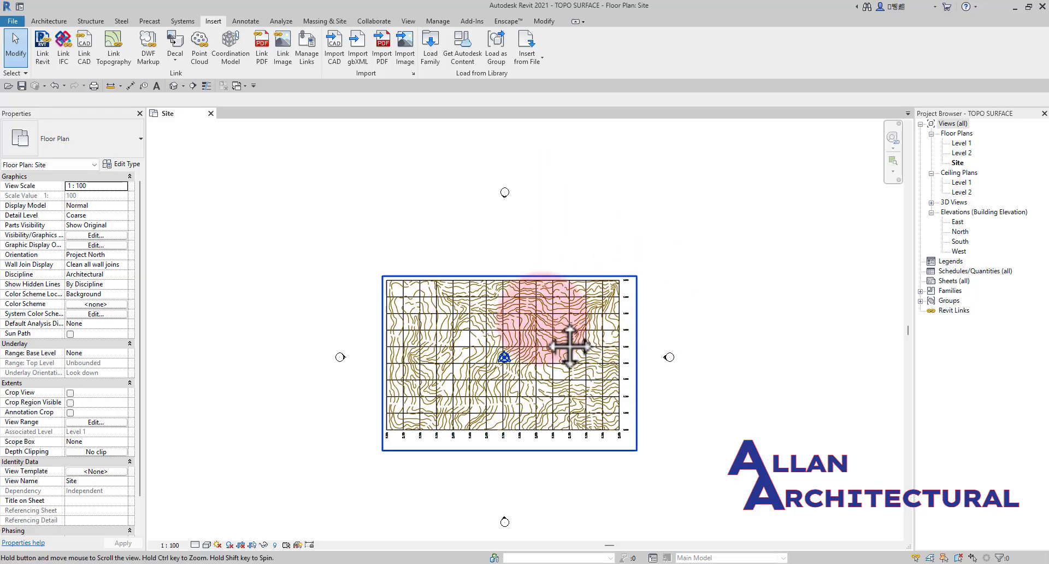
pyautogui.moveTo(567, 346); pyautogui.dragTo(498, 310, button='middle')
pyautogui.click(477, 287)
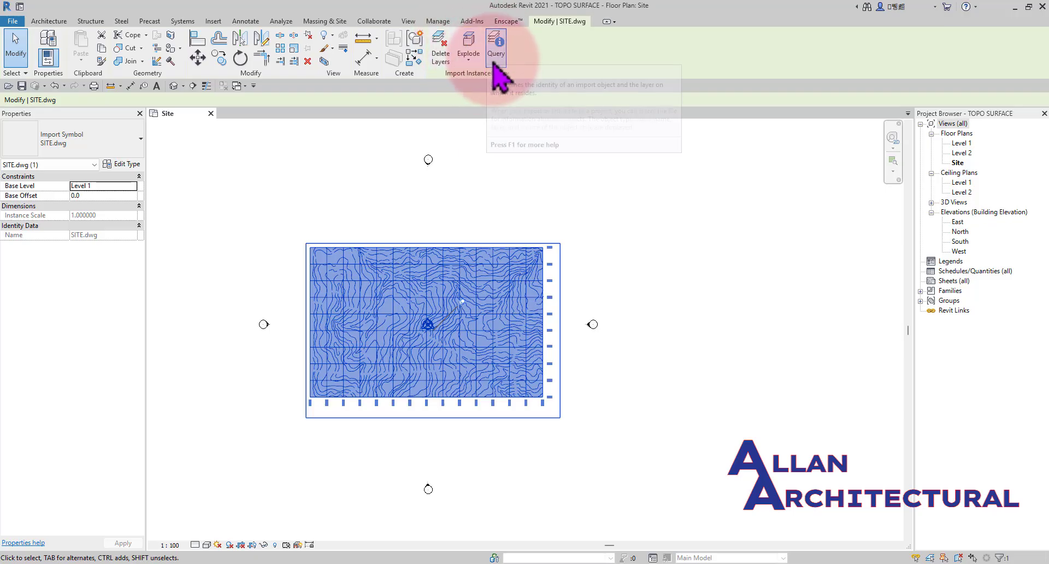
pyautogui.click(456, 68)
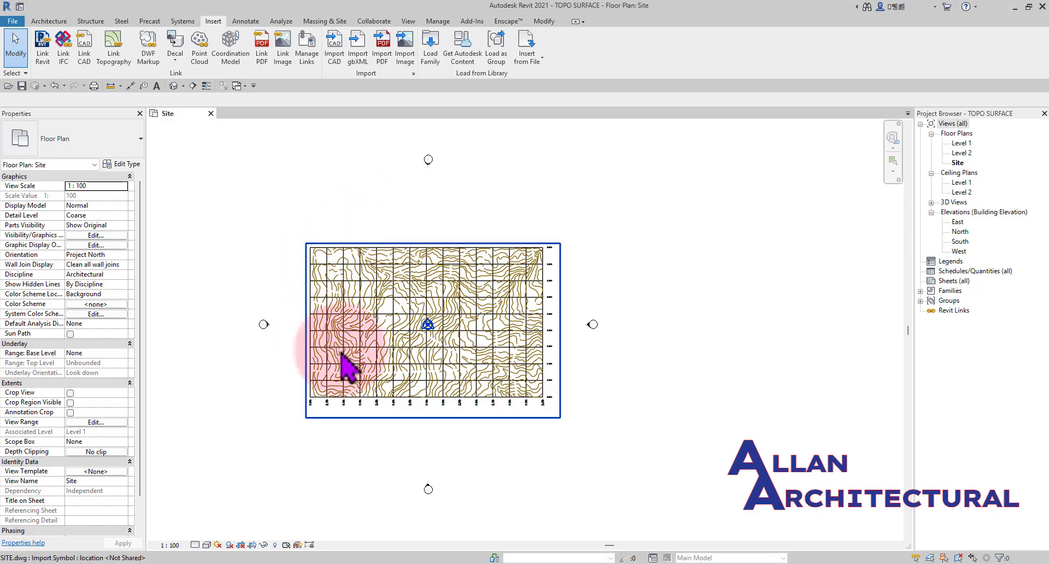
pyautogui.scroll(1, 344, 278)
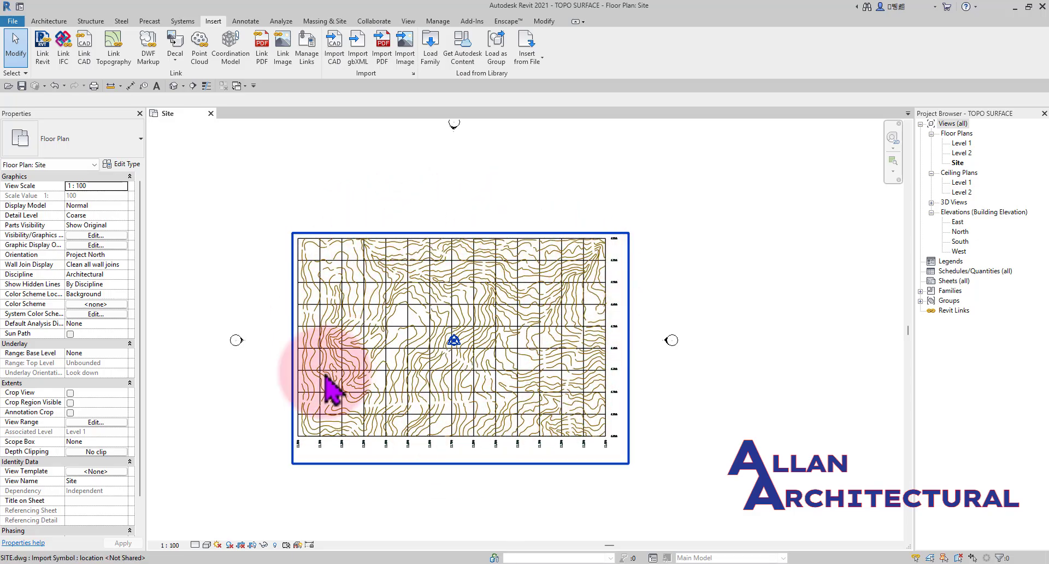
pyautogui.scroll(2, 319, 270)
pyautogui.scroll(5, 286, 243)
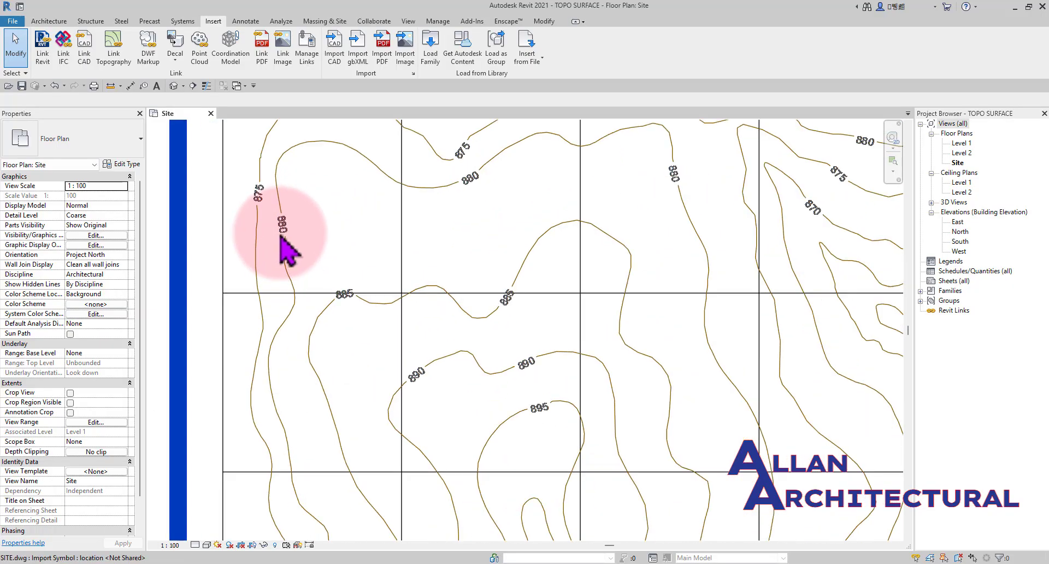
# - Start a toposurface in the Site plan and place a surface point at elevation 0.0 just above the imported drawing
pyautogui.scroll(-3, 291, 256)
pyautogui.scroll(-3, 426, 264)
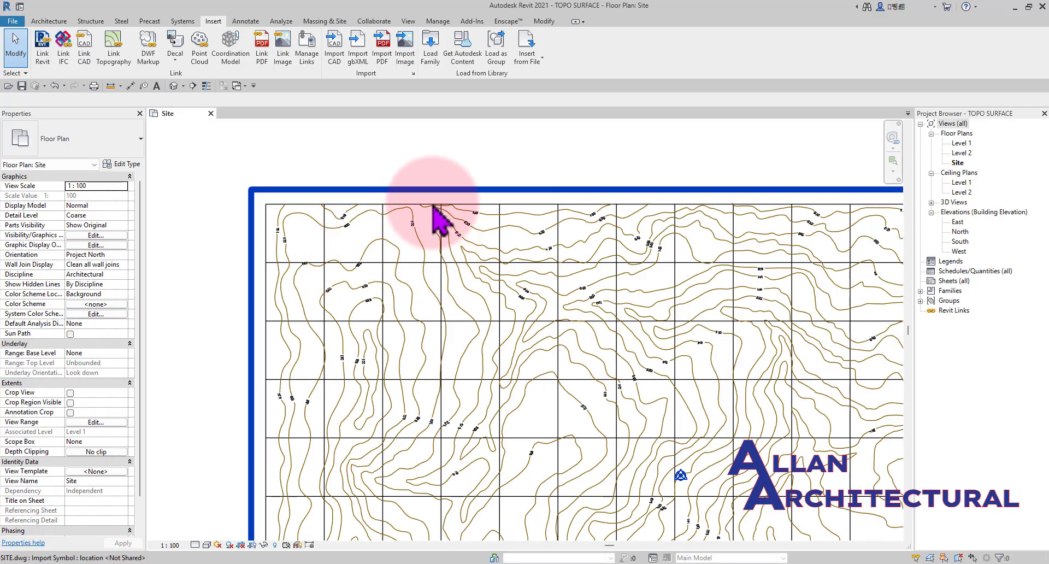
pyautogui.scroll(-3, 601, 392)
pyautogui.moveTo(529, 355); pyautogui.dragTo(459, 351, button='middle')
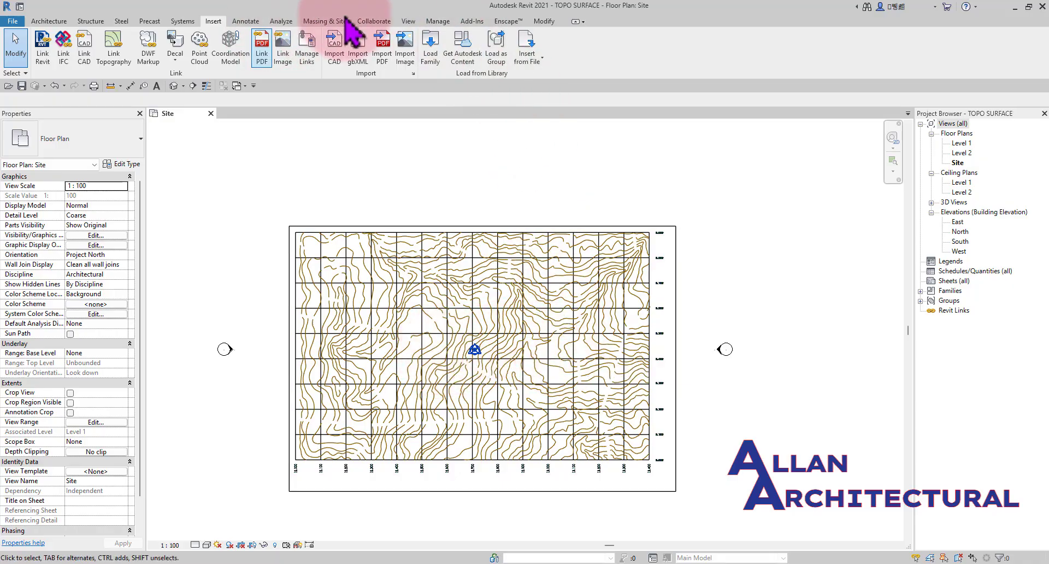
pyautogui.click(322, 21)
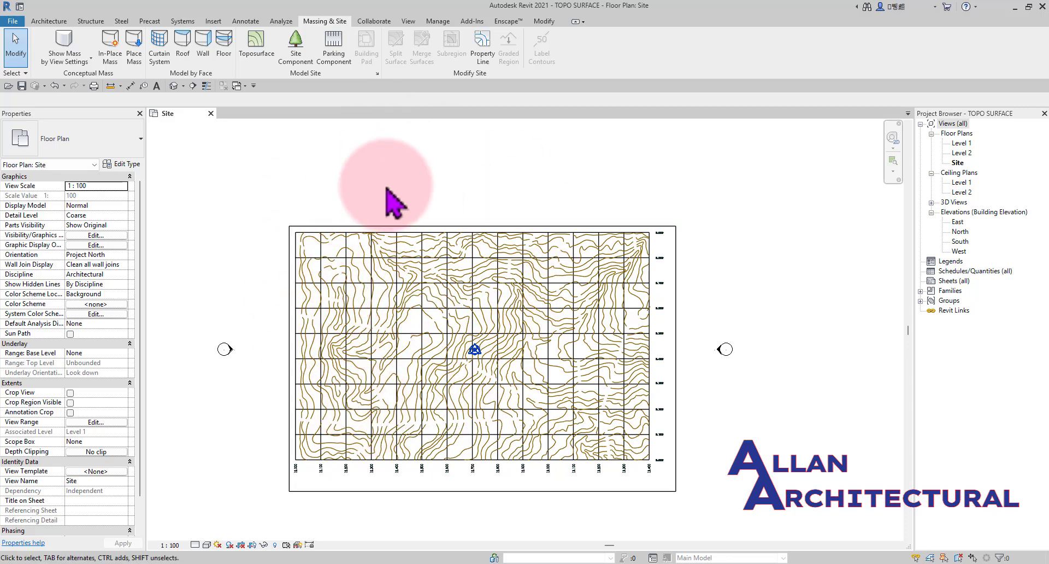
pyautogui.click(255, 55)
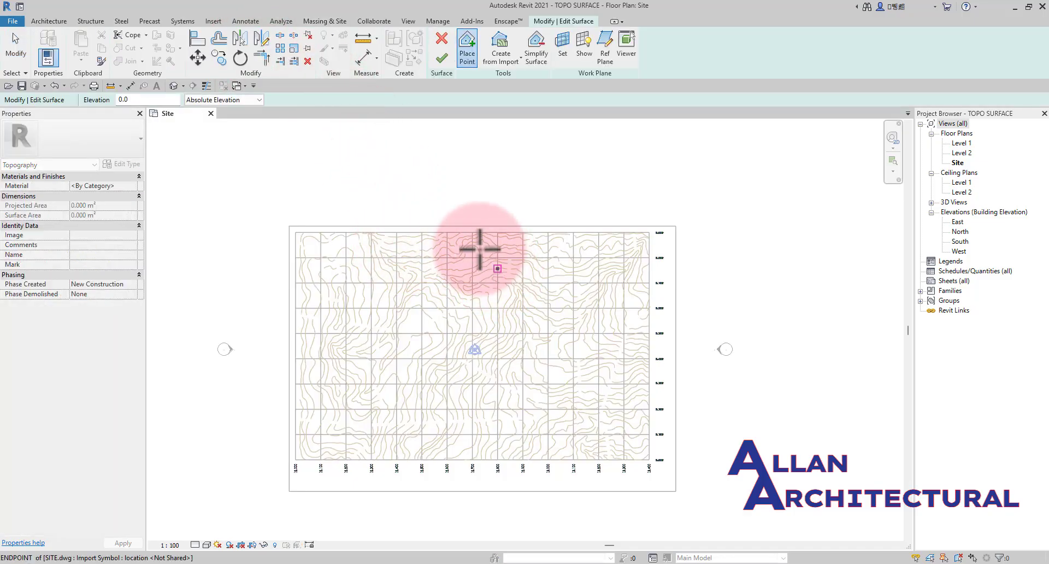
pyautogui.click(403, 121)
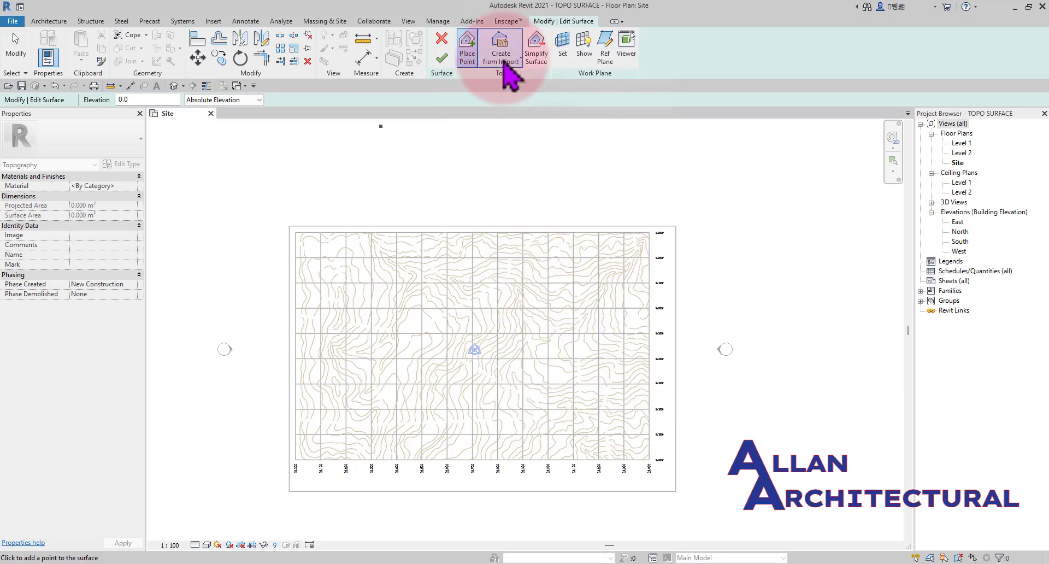
# - Start creating surface points from the SITE.dwg import instance, bringing up the selection of its layers
pyautogui.click(502, 63)
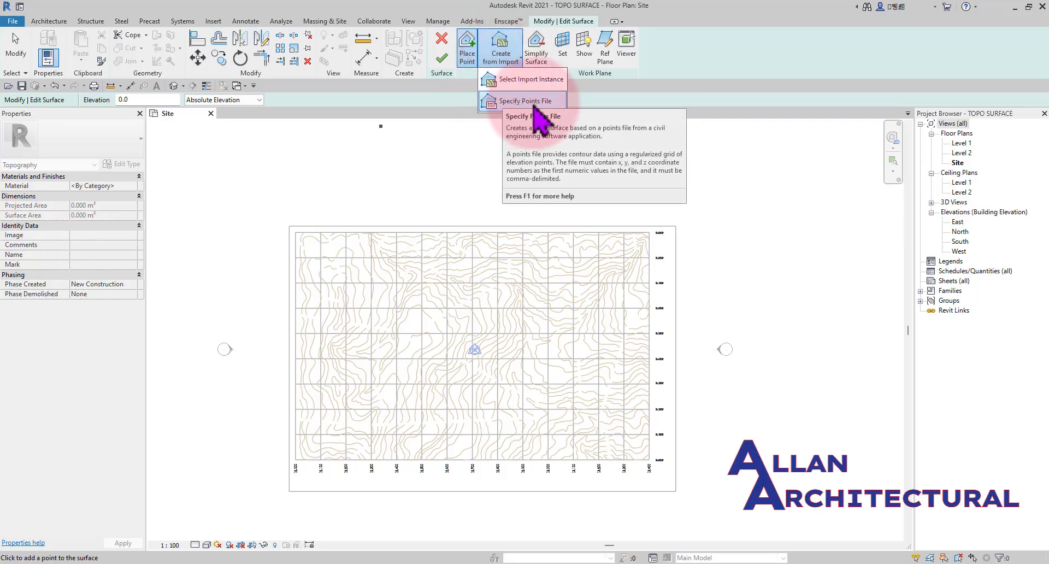
pyautogui.click(509, 80)
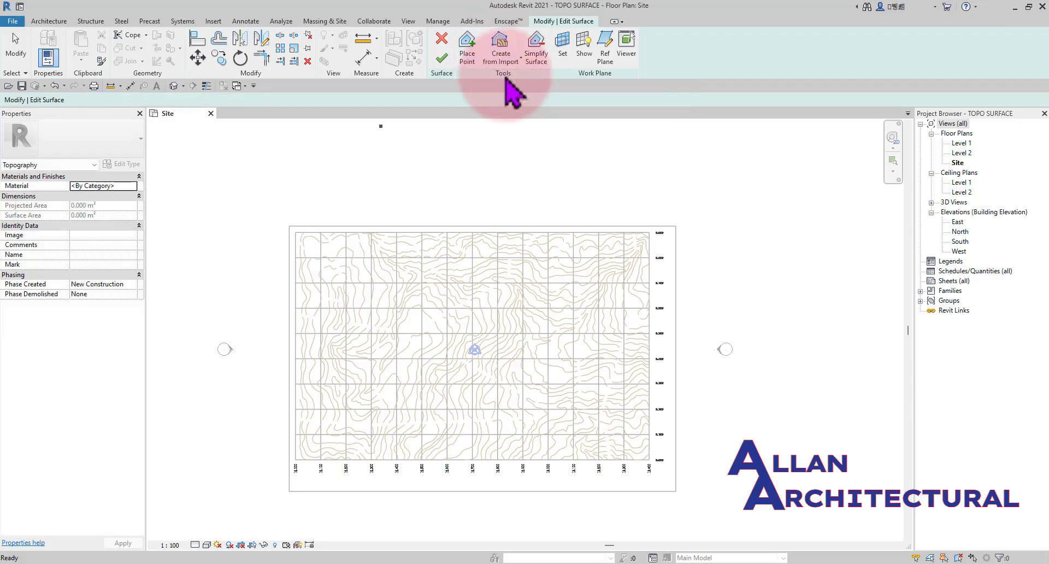
pyautogui.click(466, 280)
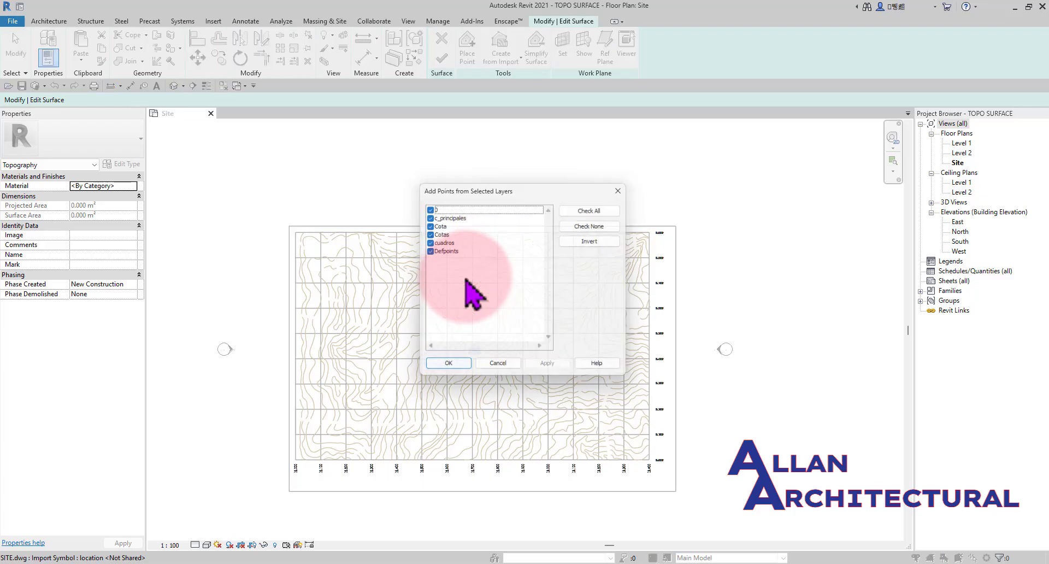
pyautogui.moveTo(481, 193); pyautogui.dragTo(436, 195)
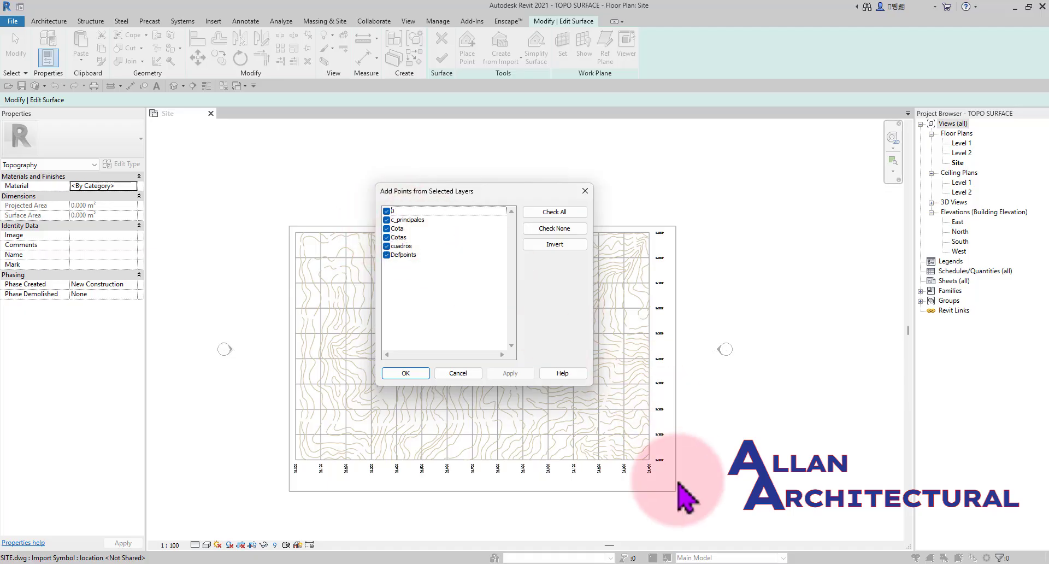
# - Switch to AutoCAD, select a contour line in SITE.dwg to check which layer it is on, and deselect it
pyautogui.moveTo(703, 562)
pyautogui.click(683, 539)
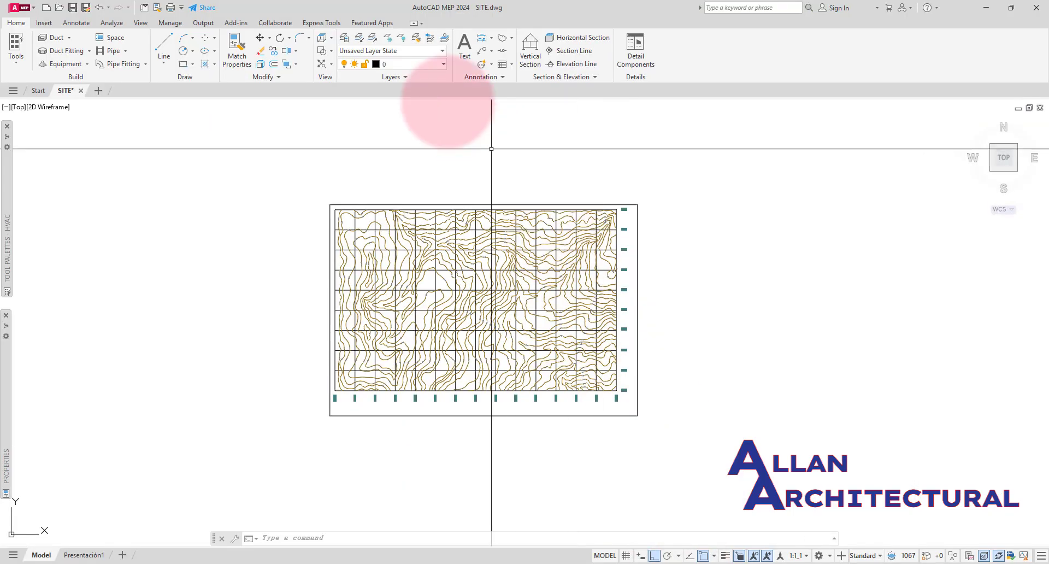
pyautogui.click(397, 64)
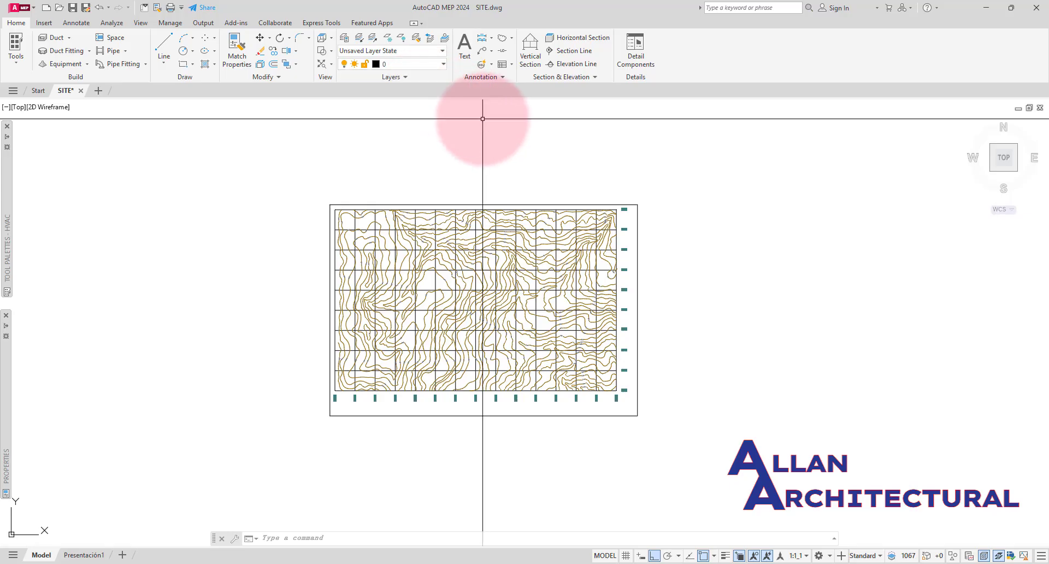
pyautogui.scroll(8, 481, 230)
pyautogui.click(535, 207)
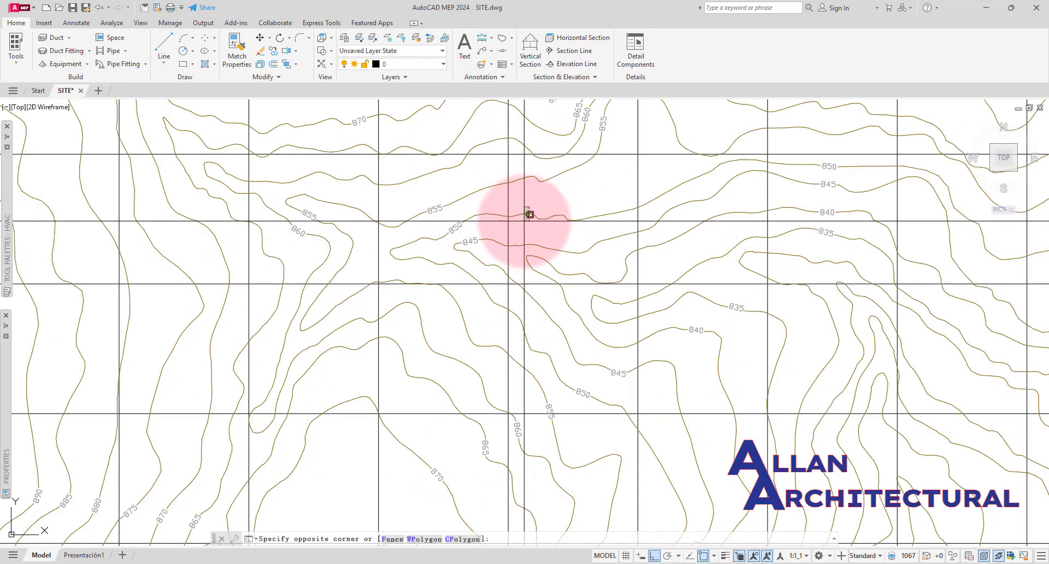
pyautogui.click(530, 213)
pyautogui.scroll(-2, 431, 257)
pyautogui.click(254, 169)
pyautogui.scroll(-4, 266, 223)
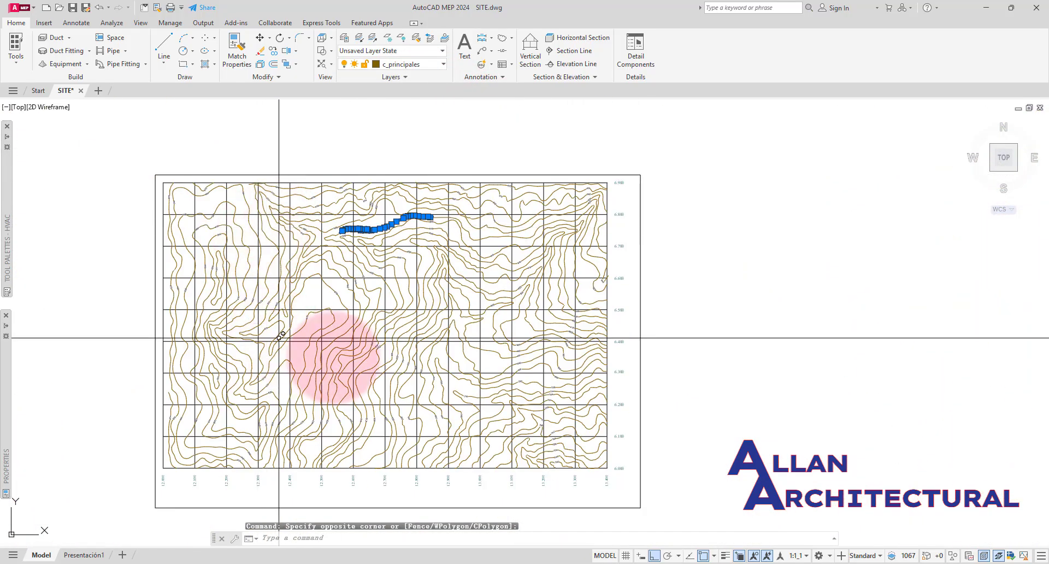
pyautogui.click(404, 65)
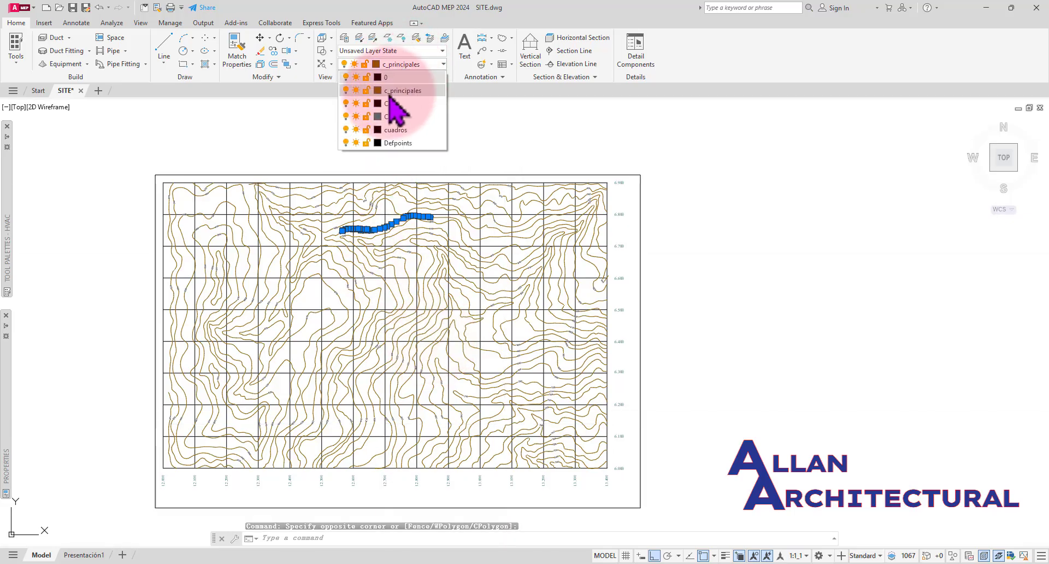
pyautogui.click(547, 156)
pyautogui.press('Escape')
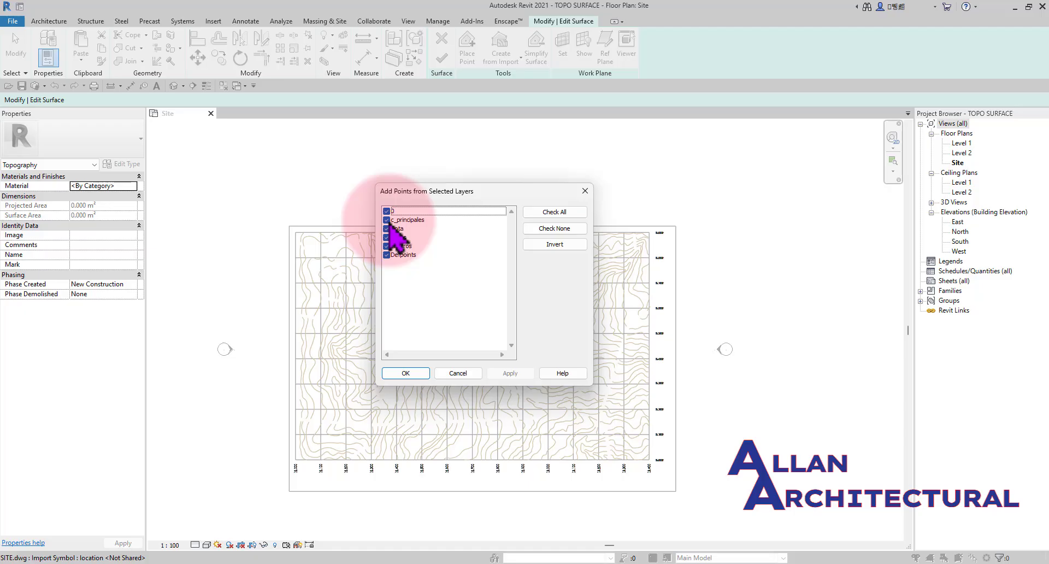
pyautogui.click(386, 246)
pyautogui.click(386, 237)
pyautogui.click(386, 229)
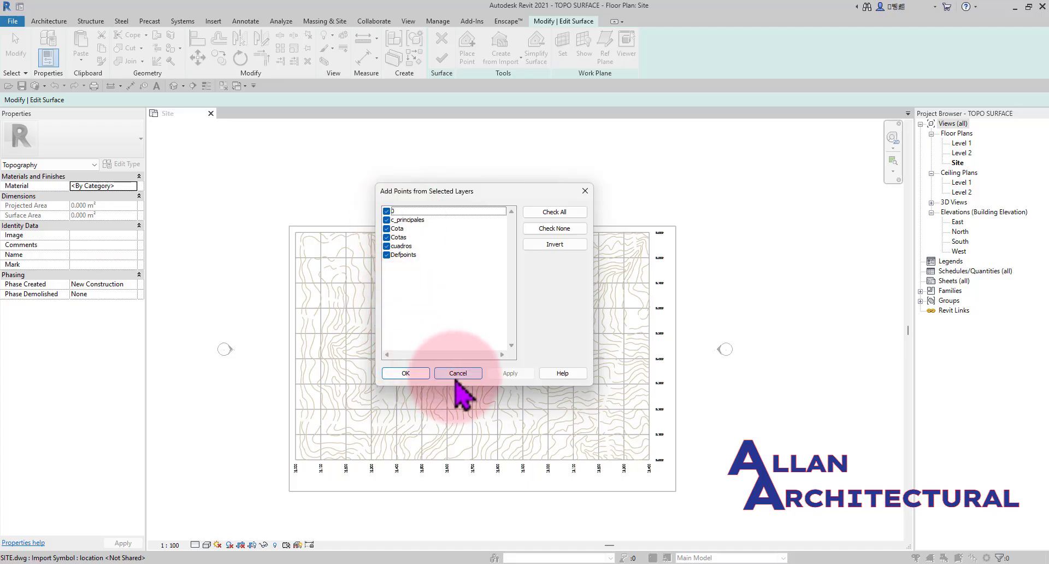
# - Check the layer of another contour line in AutoCAD, near the 6.600 grid line, and return to Revit
pyautogui.click(694, 563)
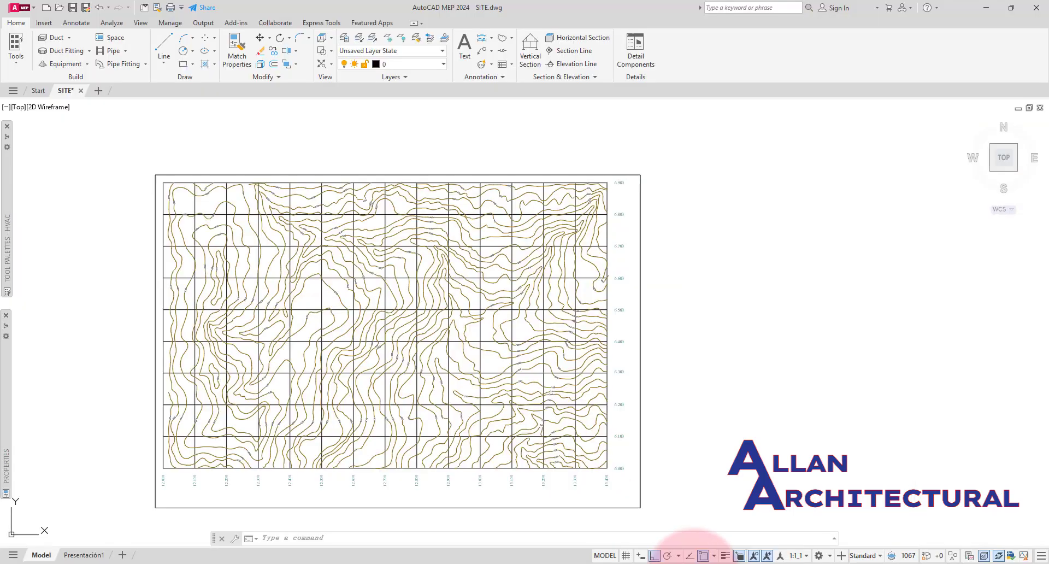
pyautogui.scroll(6, 559, 279)
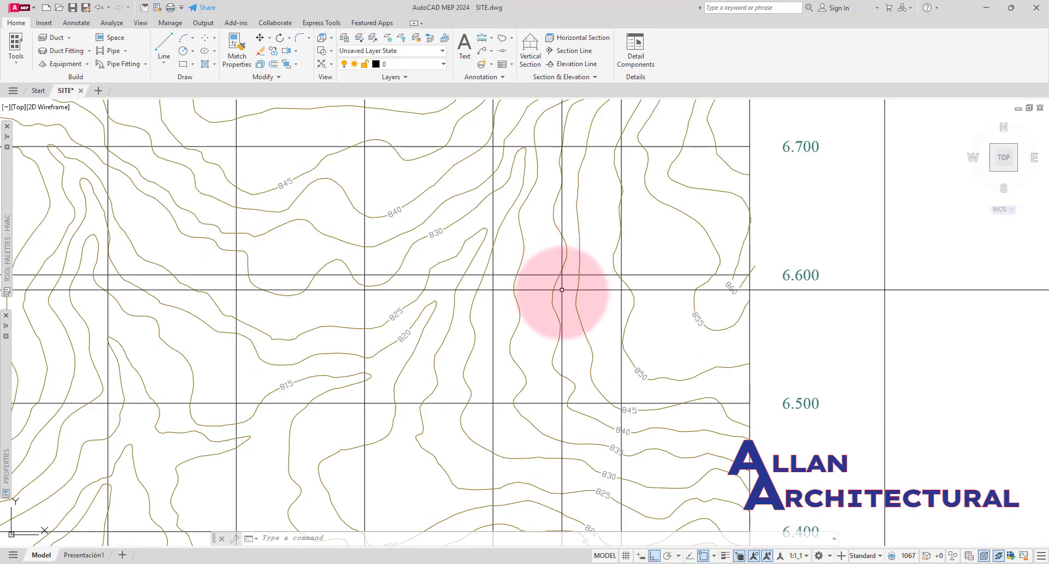
pyautogui.click(558, 296)
pyautogui.click(552, 293)
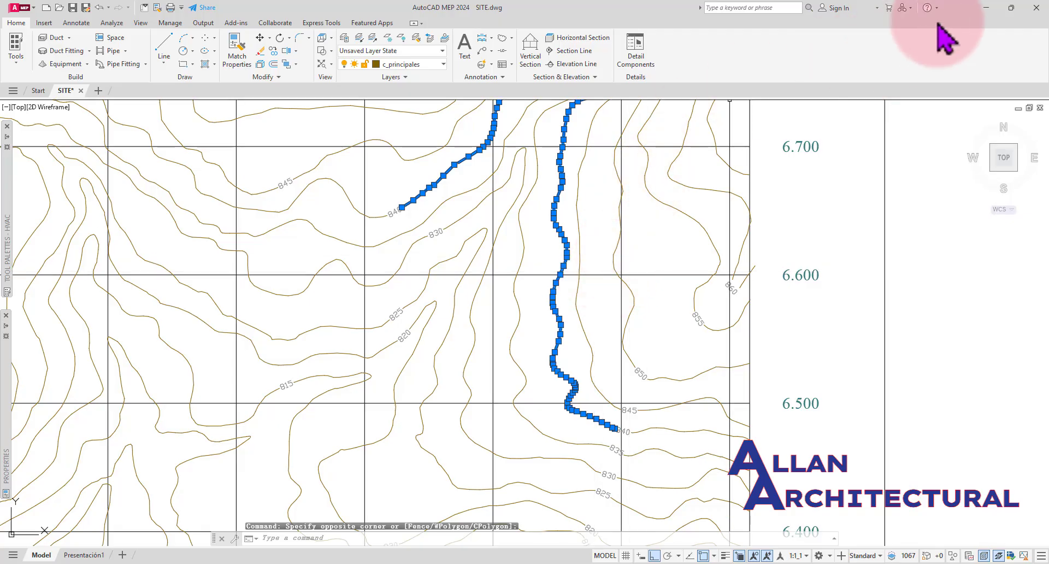
pyautogui.press('Delete')
pyautogui.click(1012, 8)
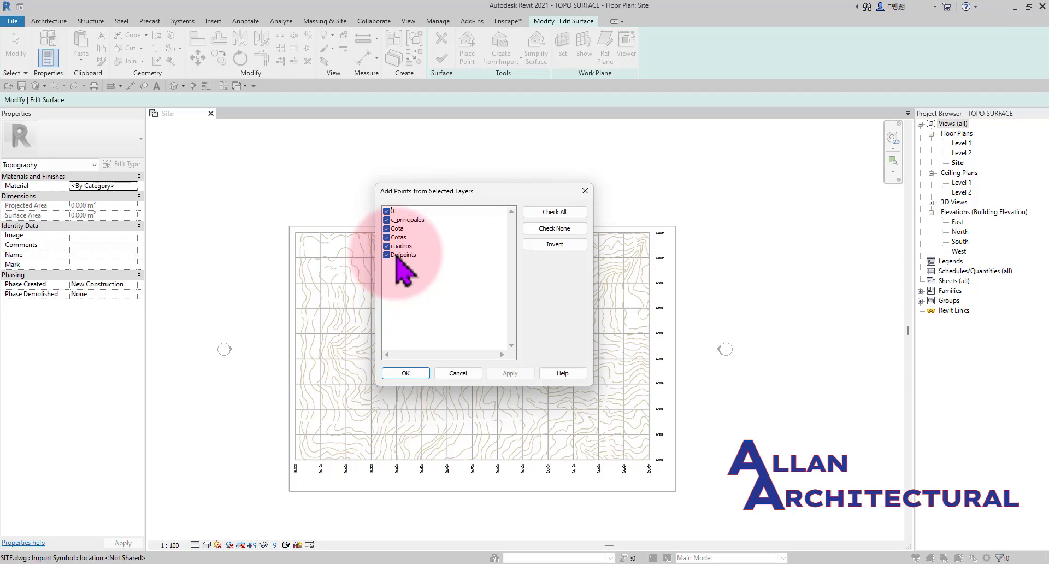
# - Cancel adding points from the drawing's layers and discard the toposurface being edited
pyautogui.click(459, 373)
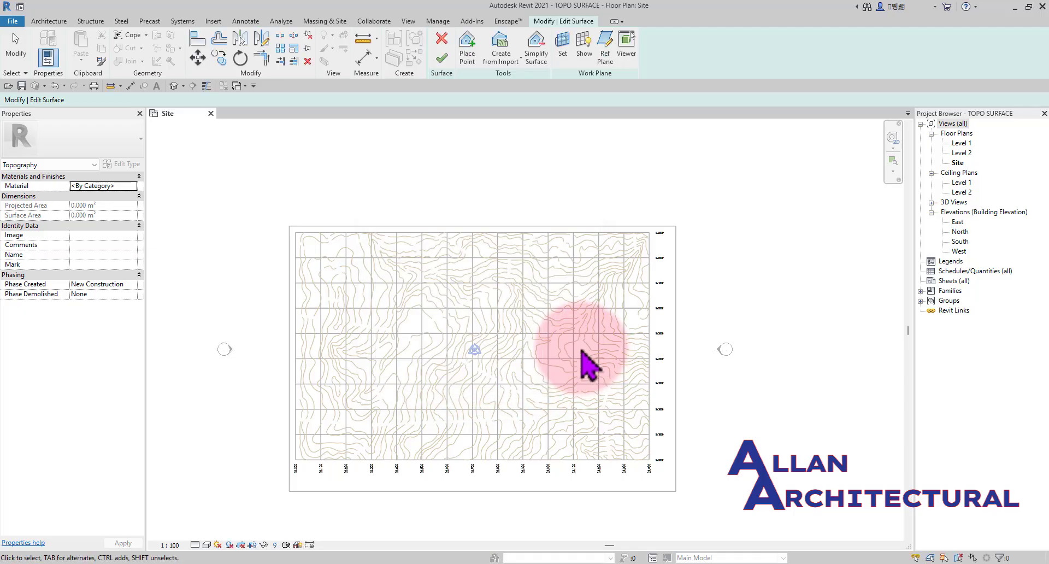
pyautogui.click(442, 39)
# - Query a contour line of the imported SITE.dwg to check its layer, and deselect the drawing
pyautogui.scroll(2, 506, 292)
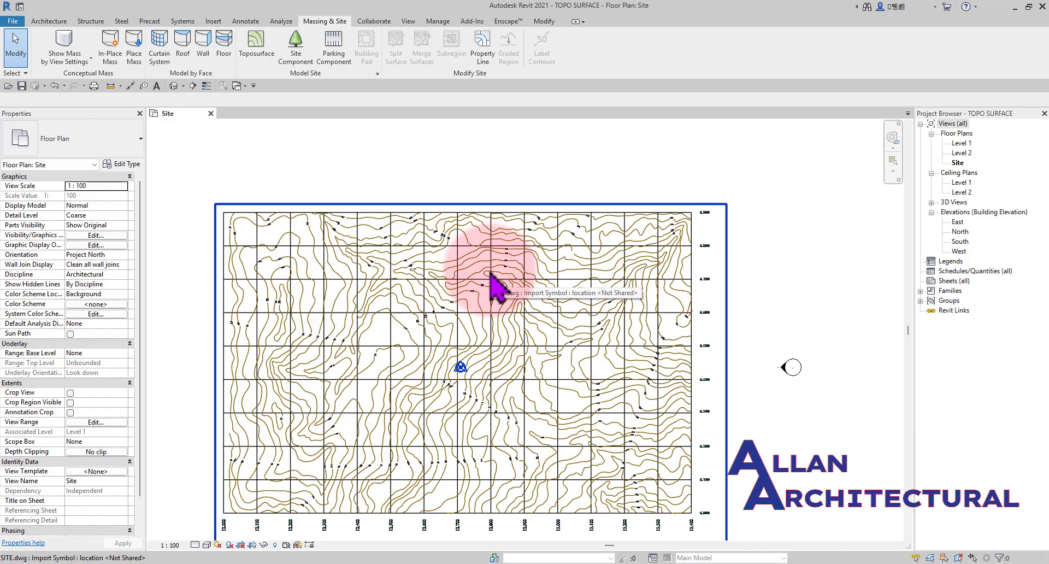
pyautogui.scroll(2, 462, 286)
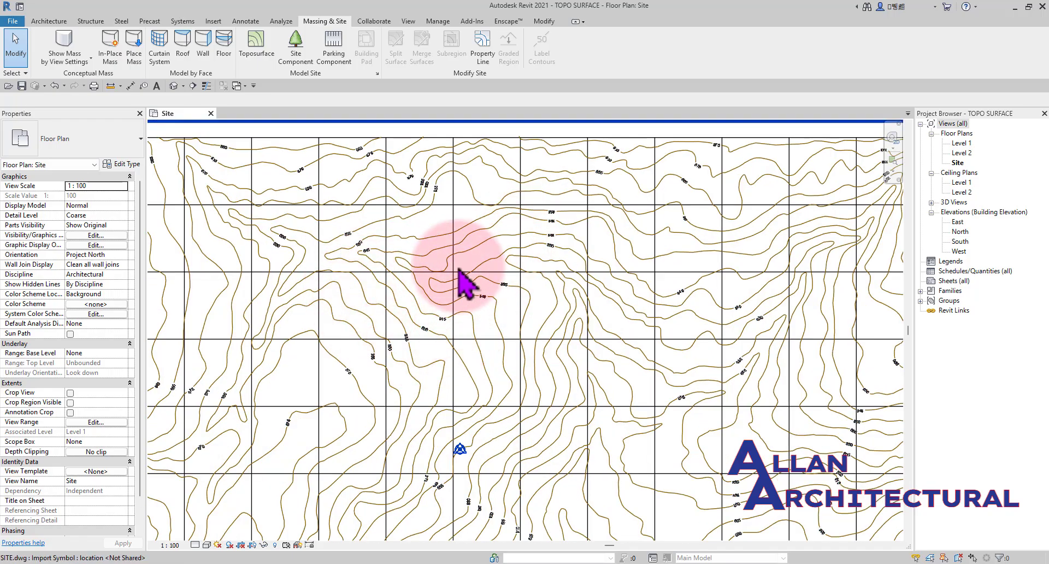
pyautogui.scroll(-3, 458, 269)
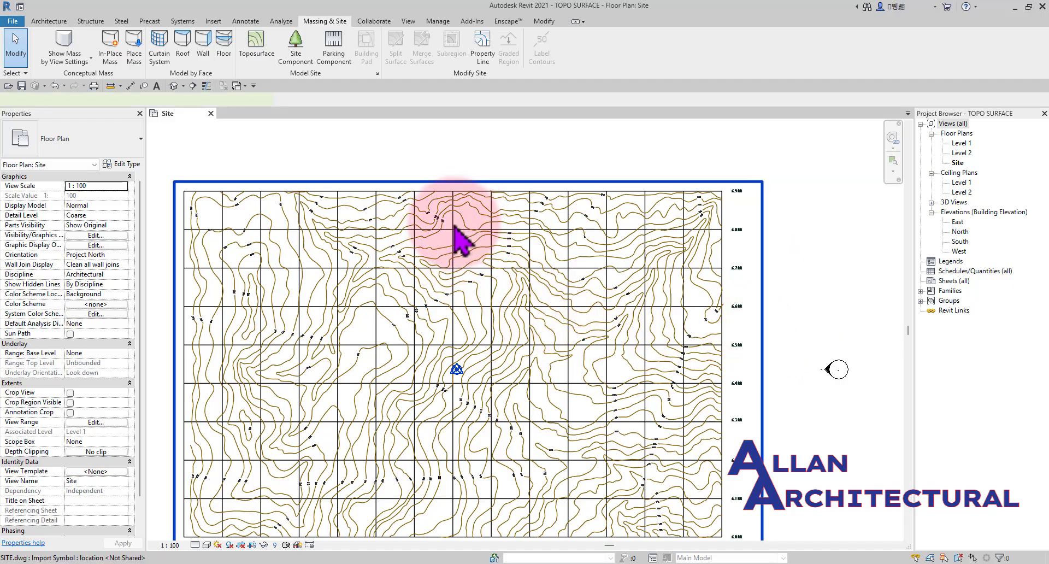
pyautogui.click(456, 241)
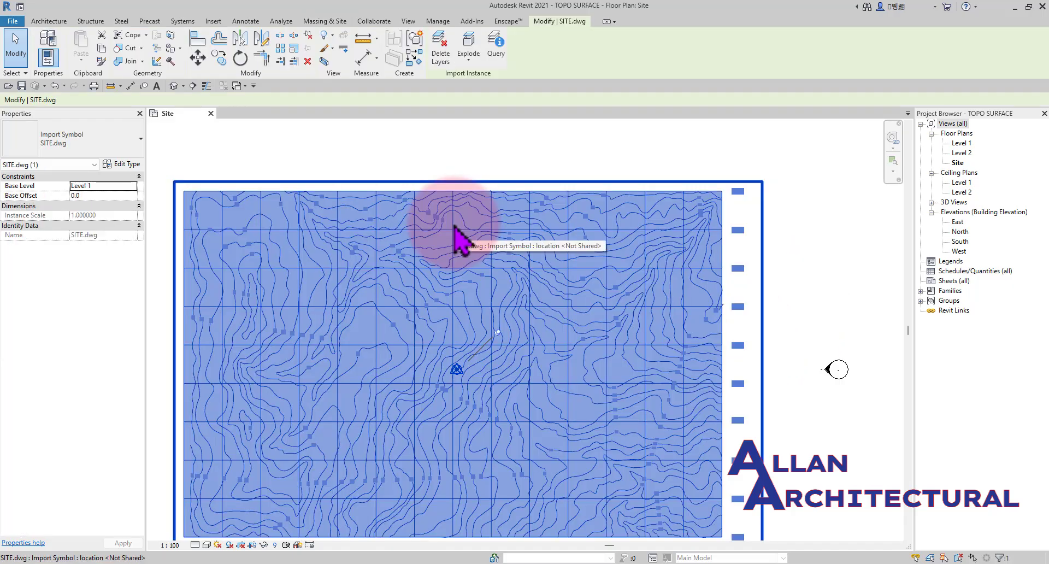
pyautogui.click(493, 48)
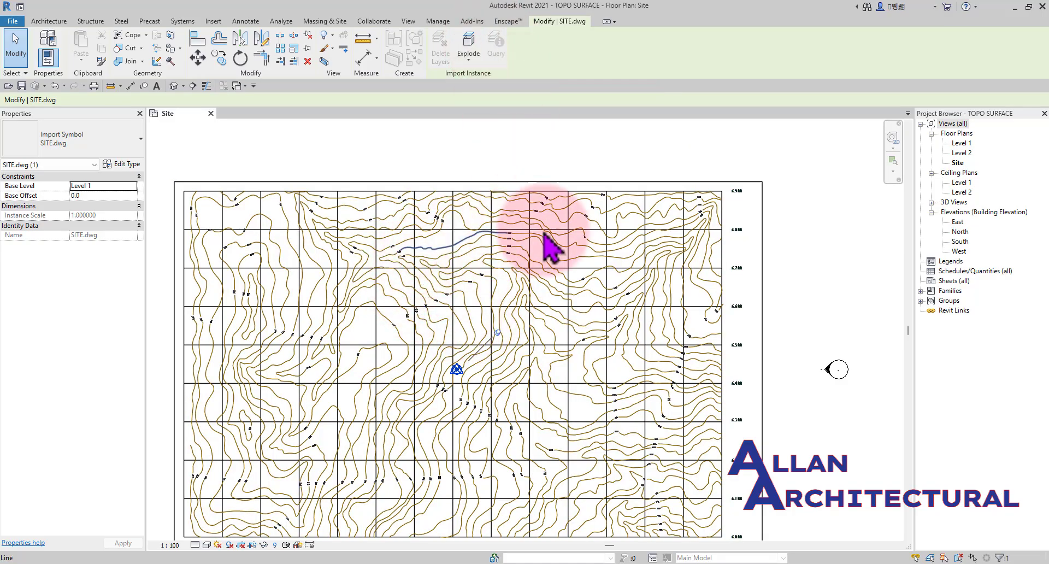
pyautogui.scroll(3, 717, 323)
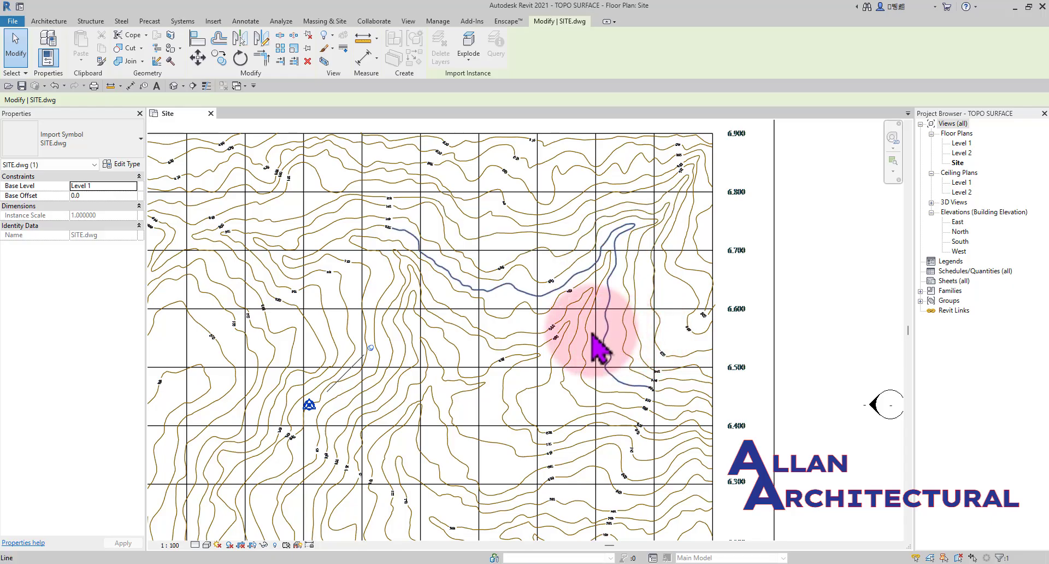
pyautogui.scroll(1, 596, 336)
pyautogui.scroll(-3, 454, 306)
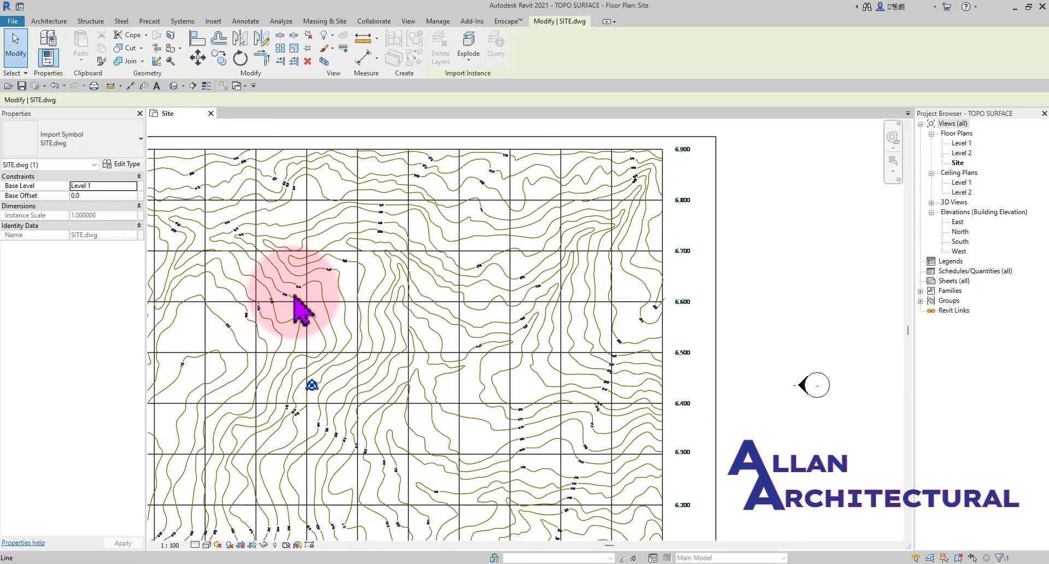
pyautogui.moveTo(492, 386); pyautogui.dragTo(621, 293, button='middle')
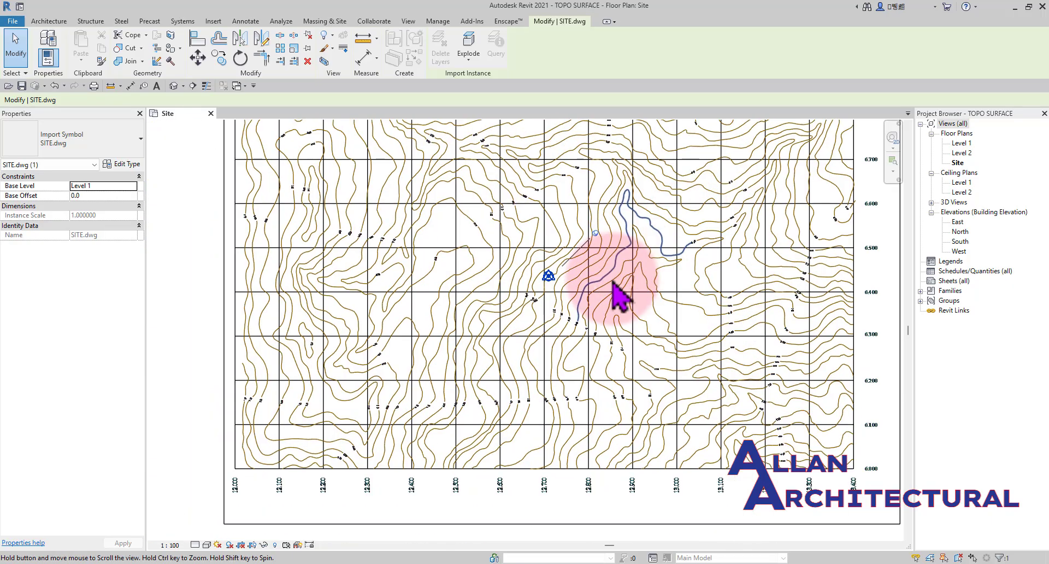
pyautogui.scroll(3, 480, 375)
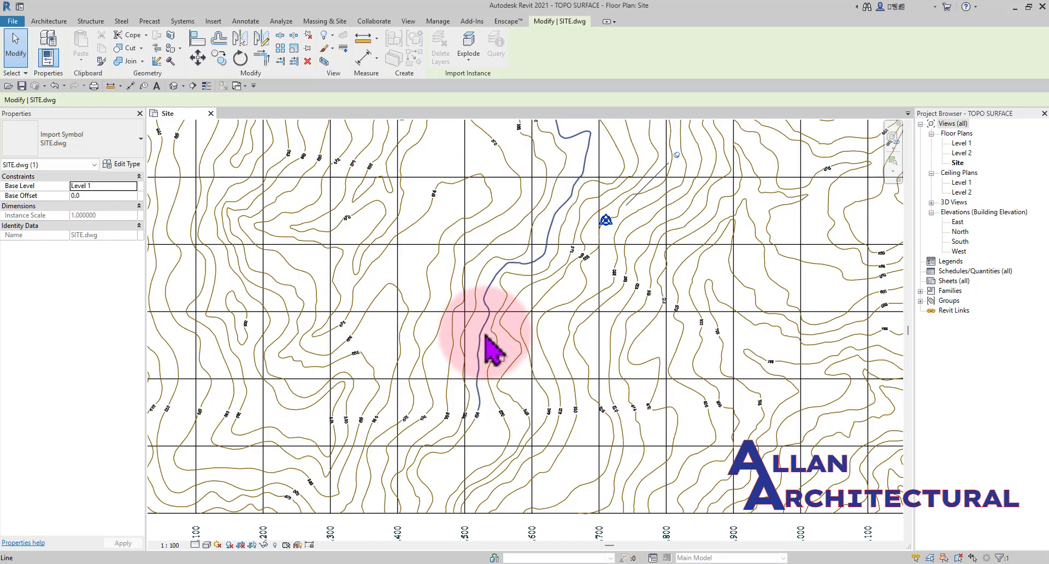
pyautogui.click(485, 335)
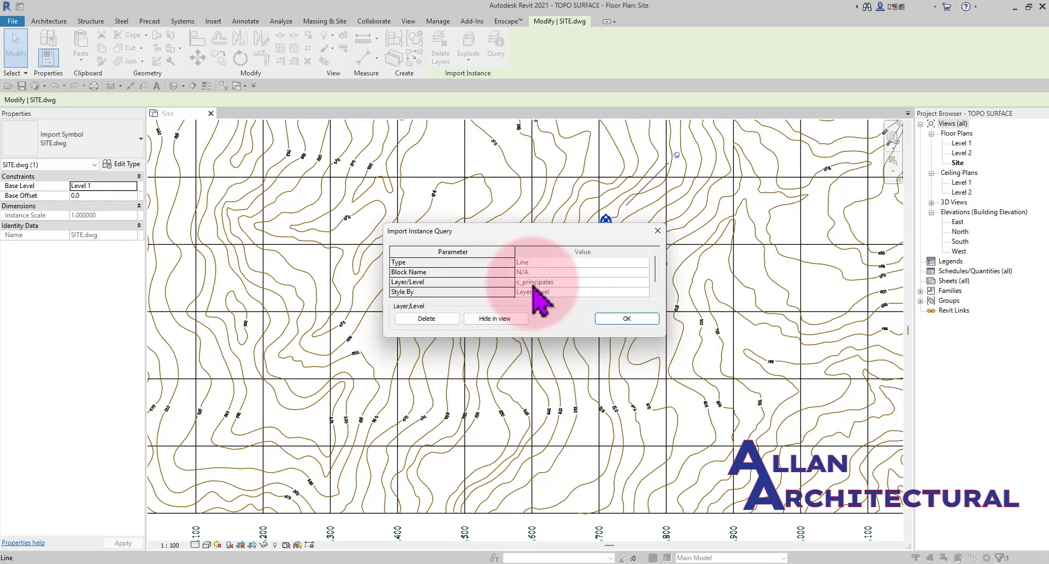
pyautogui.click(629, 320)
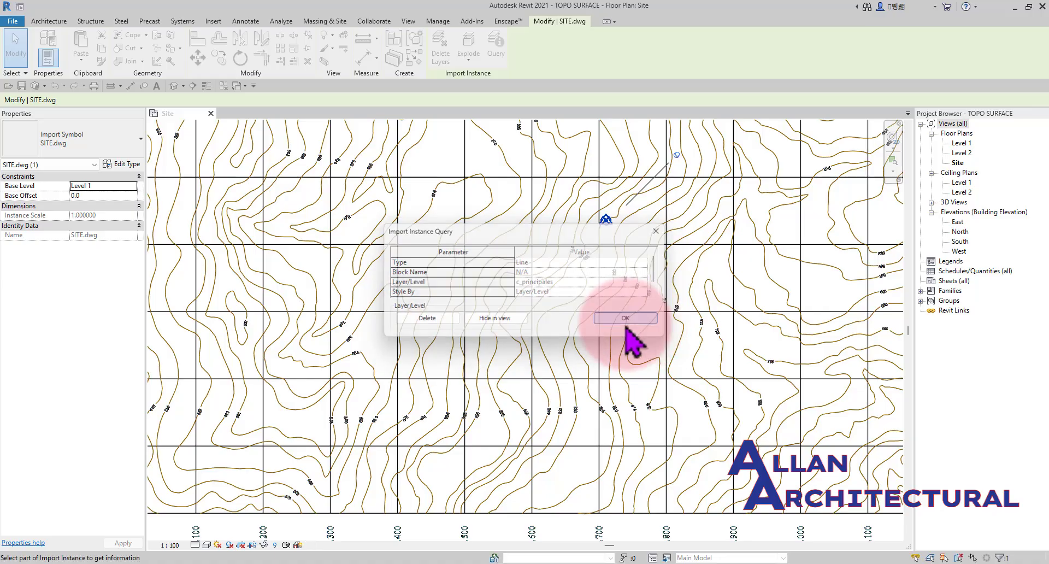
pyautogui.scroll(-2, 547, 320)
pyautogui.press('Escape')
pyautogui.press('Escape')
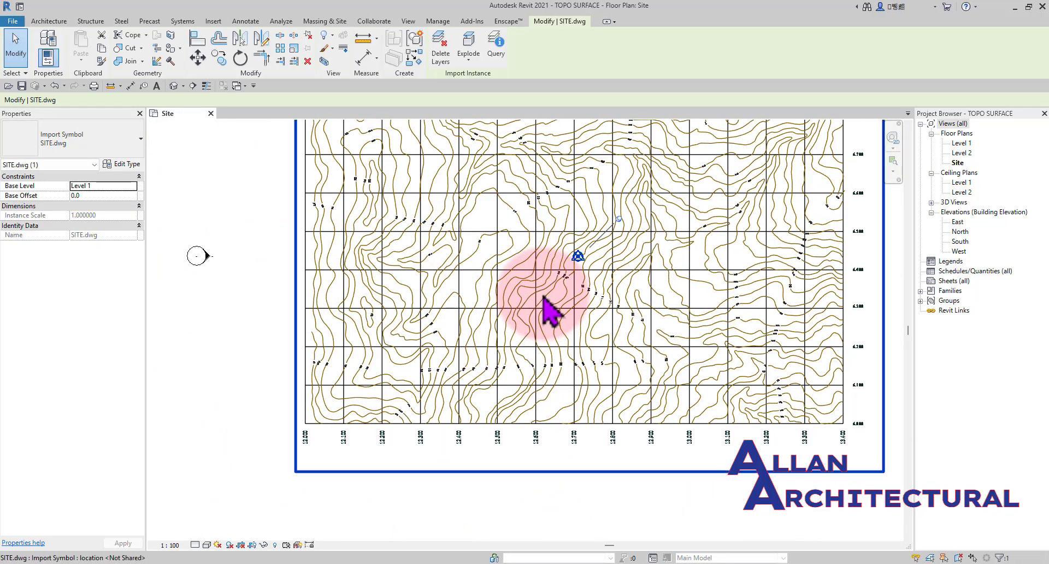
# - Start a new toposurface and choose the imported SITE.dwg as the import instance to create it from
pyautogui.scroll(-3, 545, 344)
pyautogui.moveTo(680, 299); pyautogui.dragTo(630, 315, button='middle')
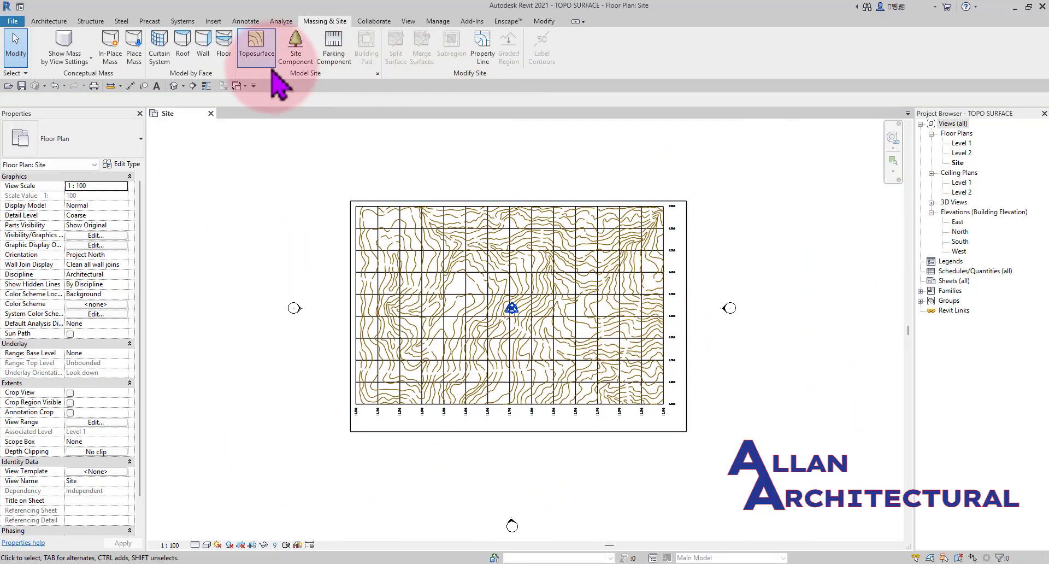
pyautogui.click(260, 50)
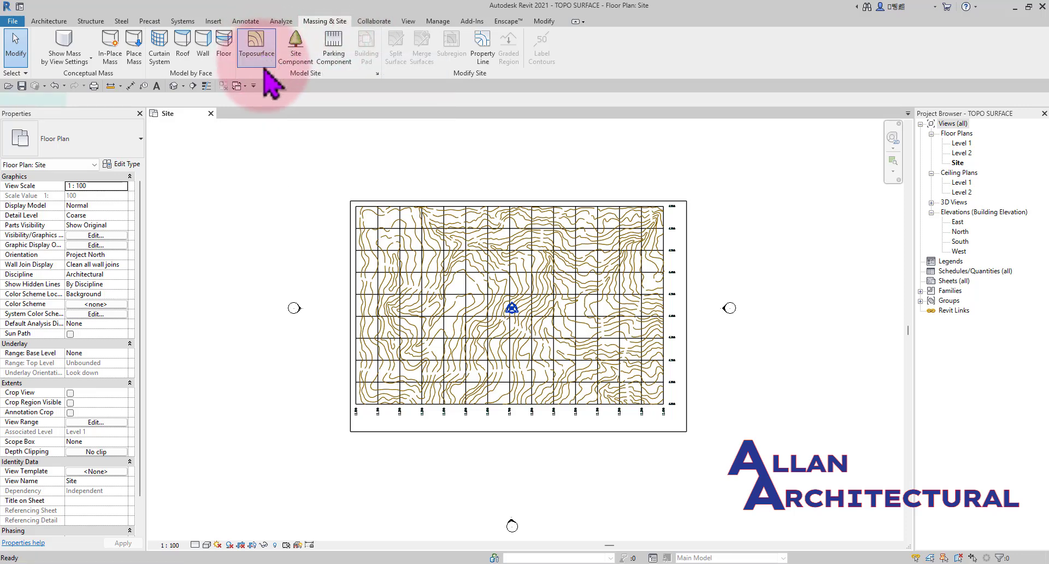
pyautogui.click(506, 68)
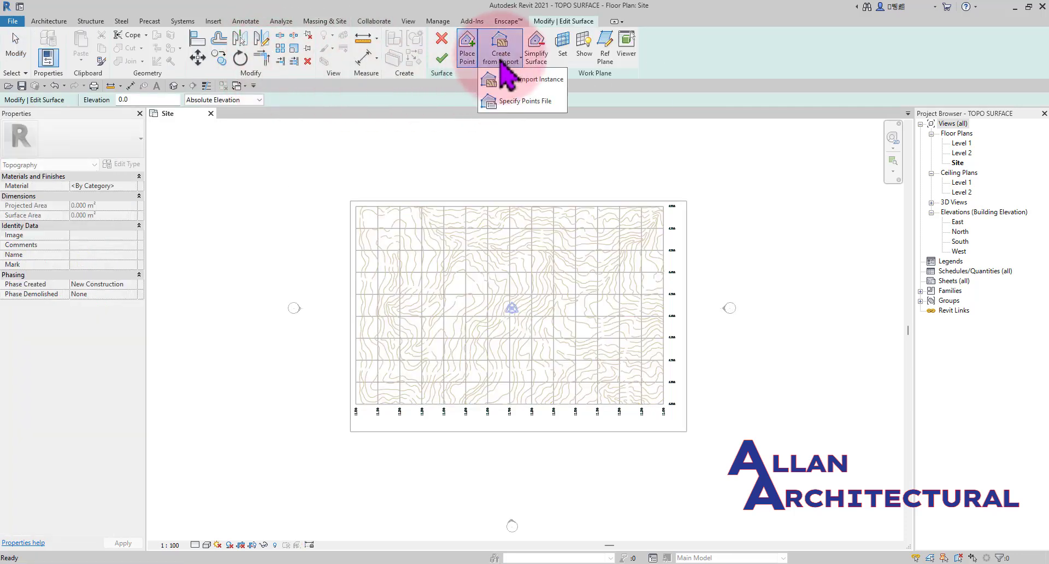
pyautogui.click(505, 81)
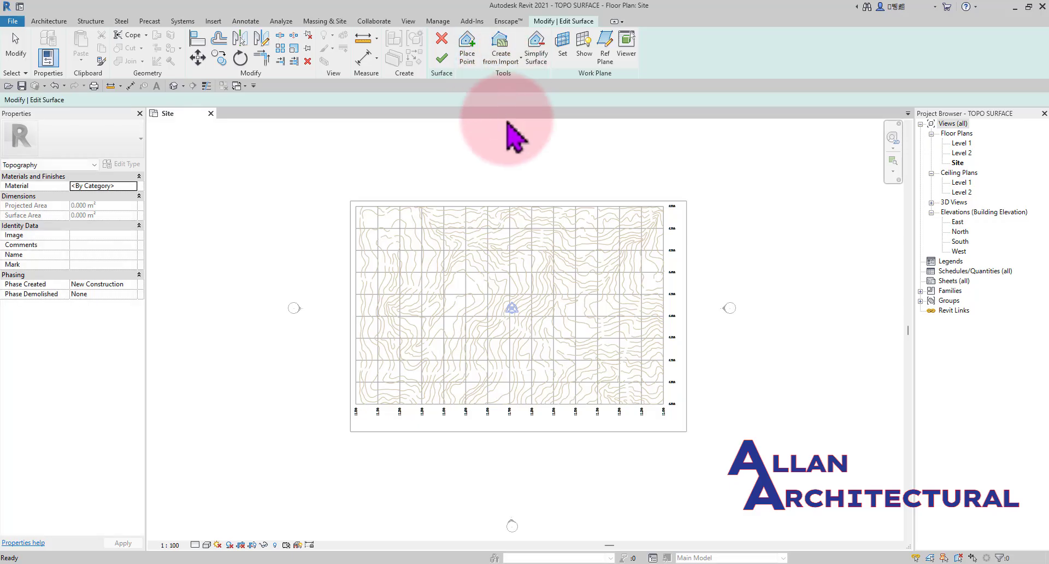
pyautogui.click(548, 276)
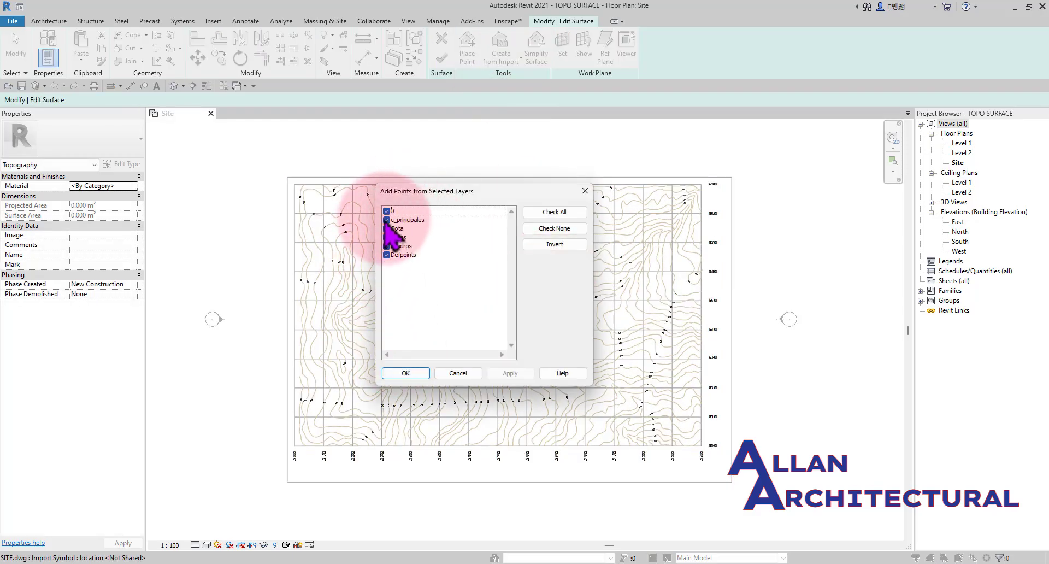
# - Add the surface points from the c_principales layer only, leaving all other layers out
pyautogui.click(554, 230)
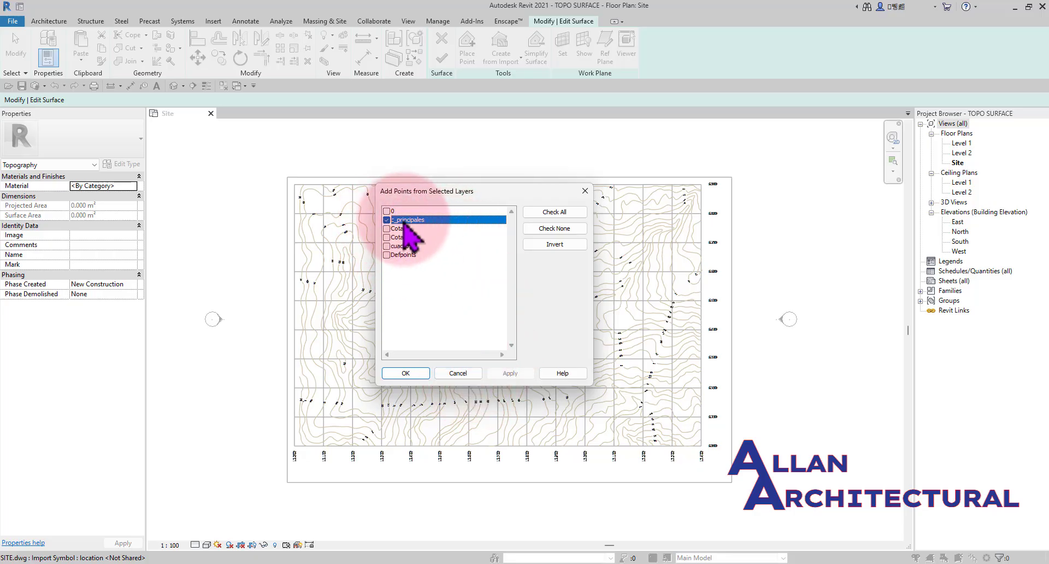
pyautogui.click(420, 375)
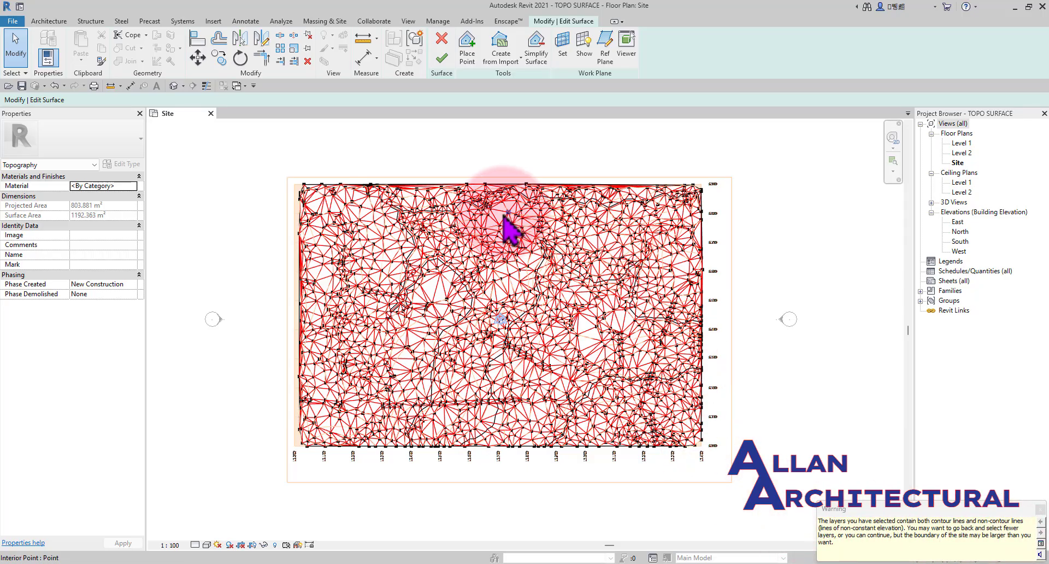
pyautogui.click(565, 142)
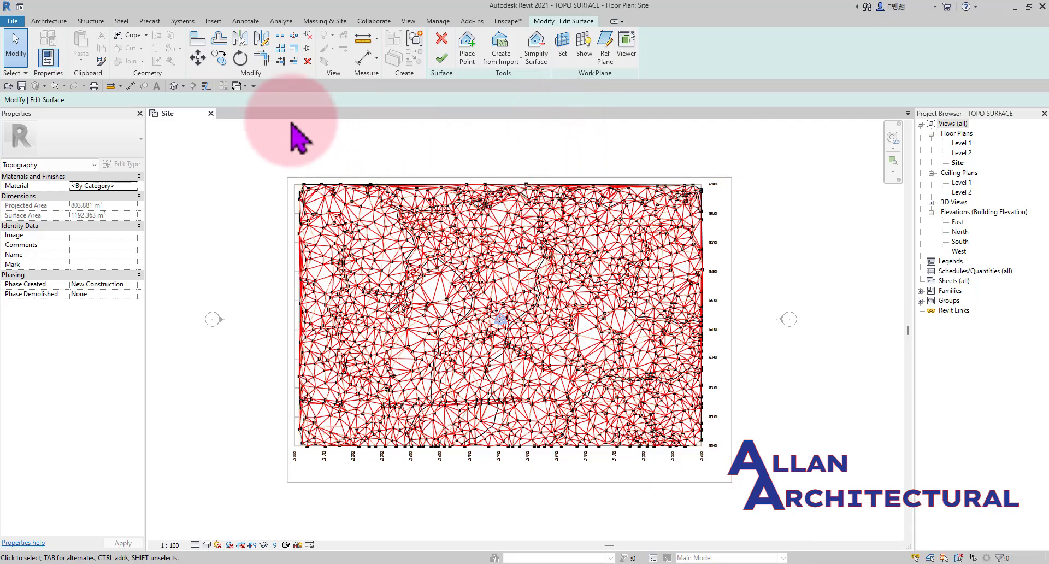
# - Open the default 3D view and delete the stray interior point at the corner, at elevation 0.0, that pulls the surface down
pyautogui.click(173, 86)
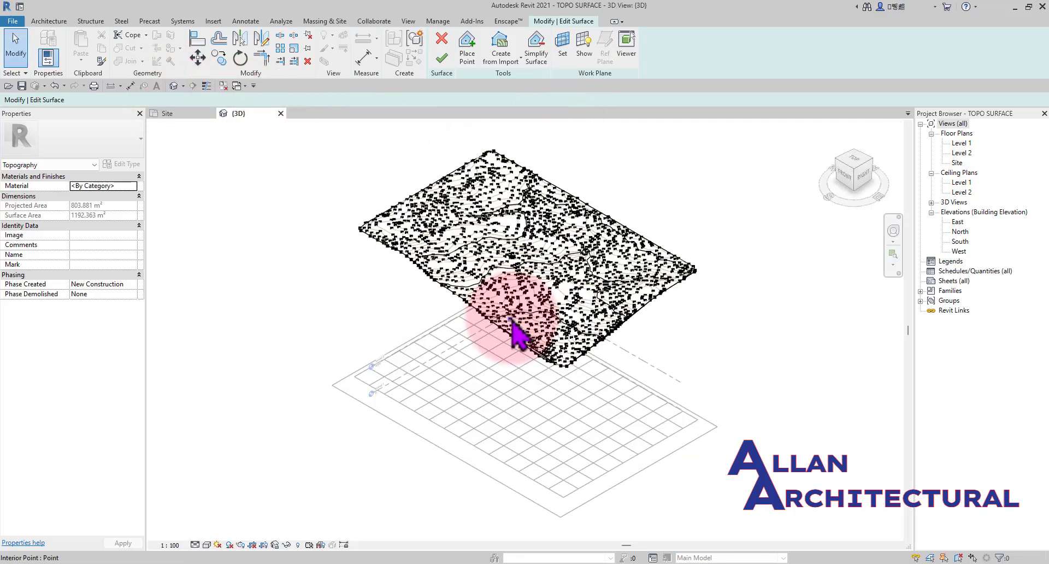
pyautogui.keyDown('shift'); pyautogui.moveTo(511, 421); pyautogui.dragTo(321, 304, button='middle'); pyautogui.keyUp('shift')
pyautogui.scroll(3, 625, 421)
pyautogui.keyDown('shift'); pyautogui.moveTo(623, 410); pyautogui.dragTo(585, 383, button='middle'); pyautogui.keyUp('shift')
pyautogui.scroll(2, 586, 395)
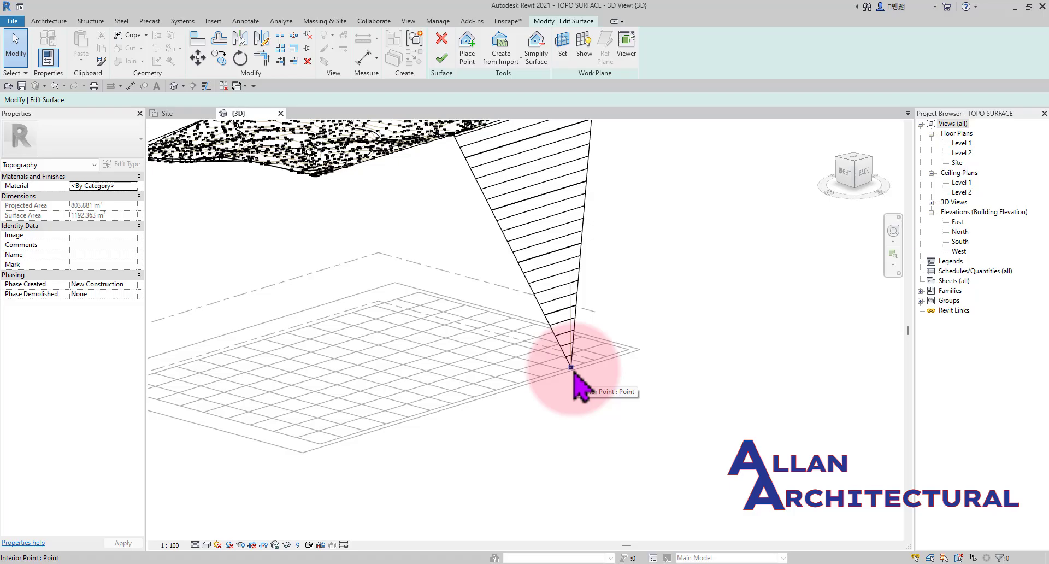
pyautogui.click(572, 368)
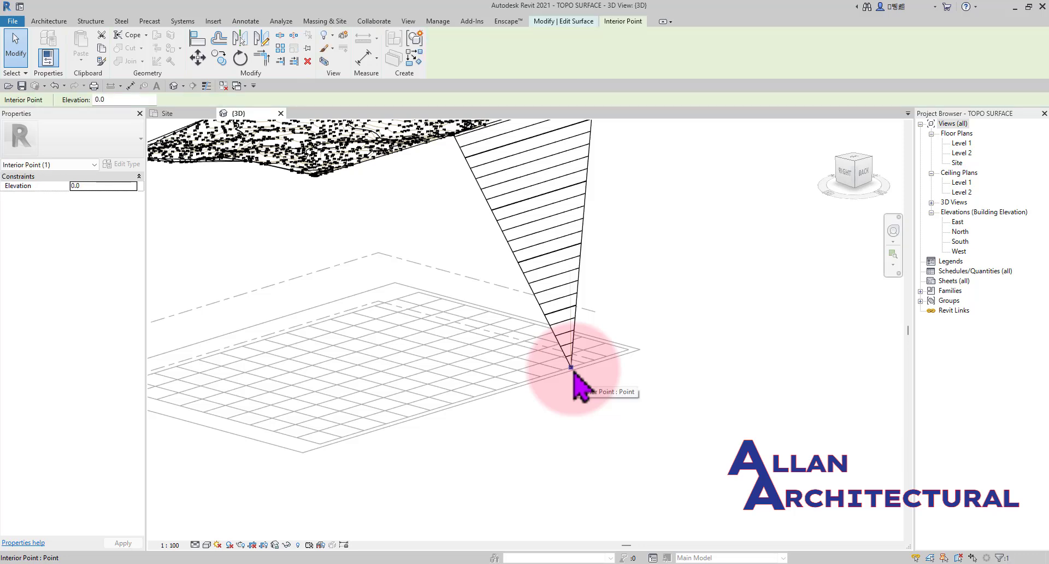
pyautogui.press('Delete')
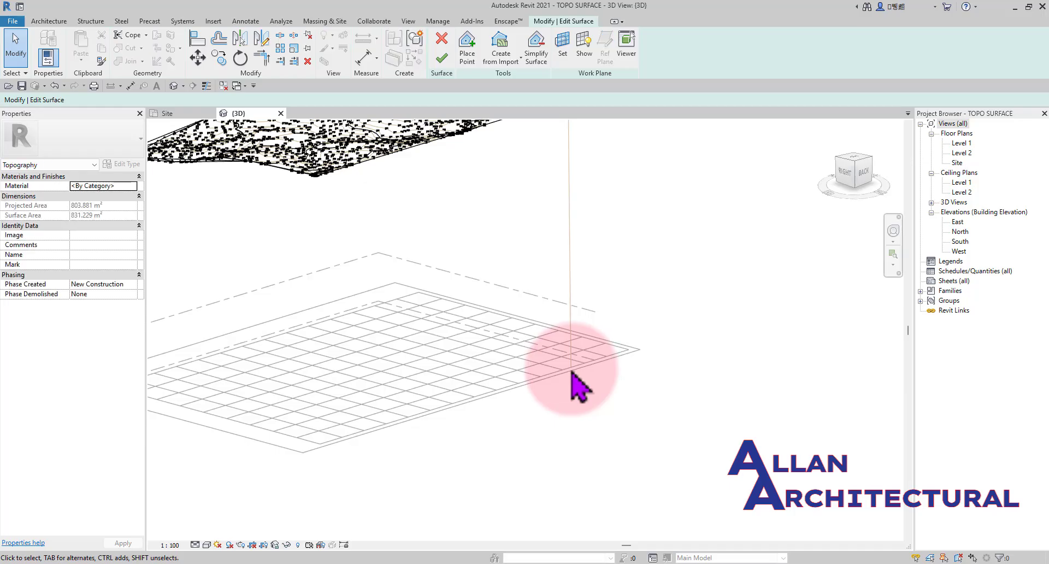
# - Check the corrected surface from several sides in 3D and finish the toposurface edit
pyautogui.scroll(-3, 572, 370)
pyautogui.scroll(4, 565, 137)
pyautogui.keyDown('shift'); pyautogui.moveTo(585, 191); pyautogui.dragTo(538, 227, button='middle'); pyautogui.keyUp('shift')
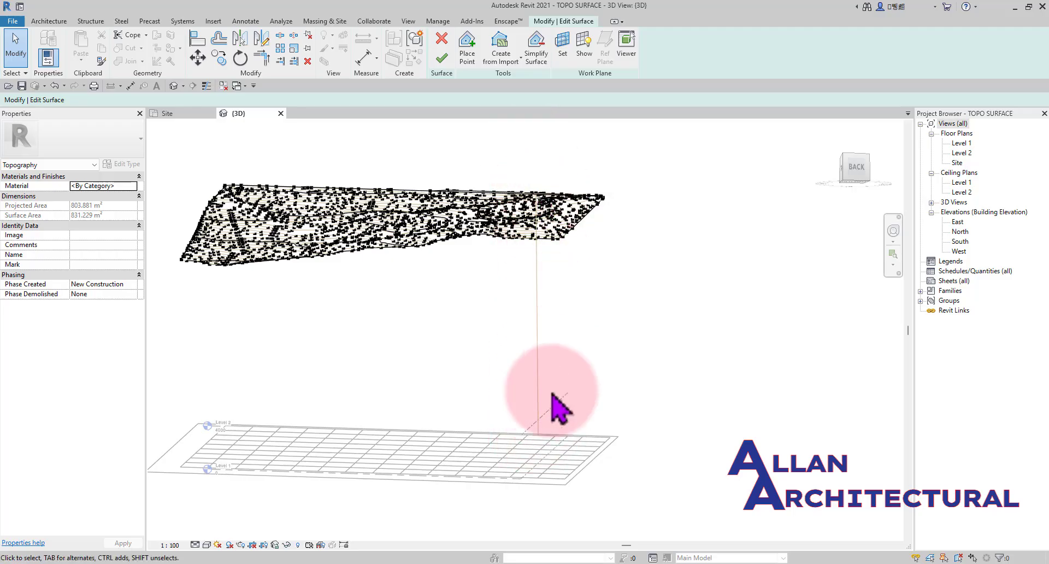
pyautogui.keyDown('shift'); pyautogui.moveTo(562, 323); pyautogui.dragTo(633, 437, button='middle'); pyautogui.keyUp('shift')
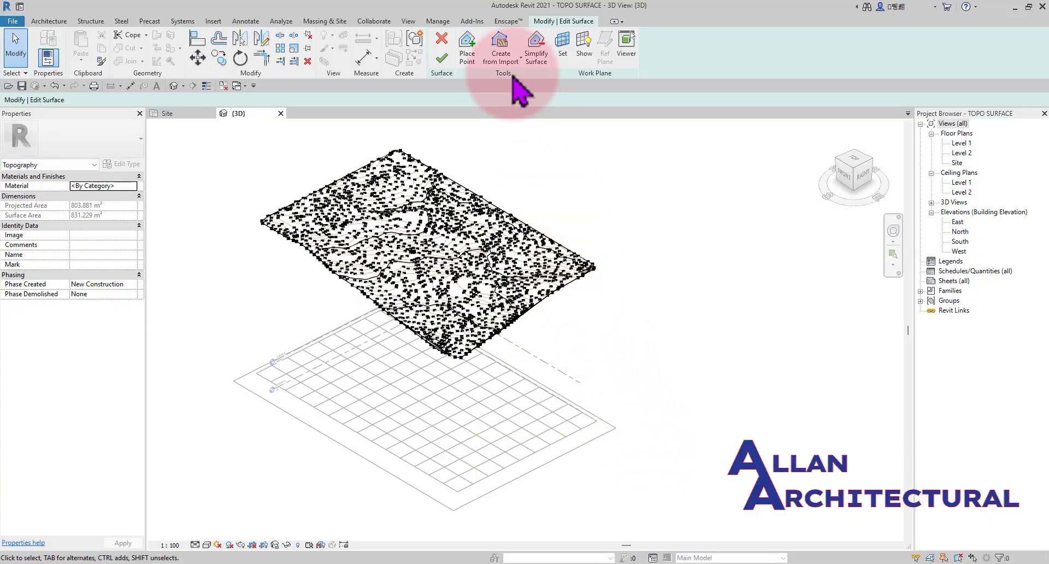
pyautogui.click(443, 59)
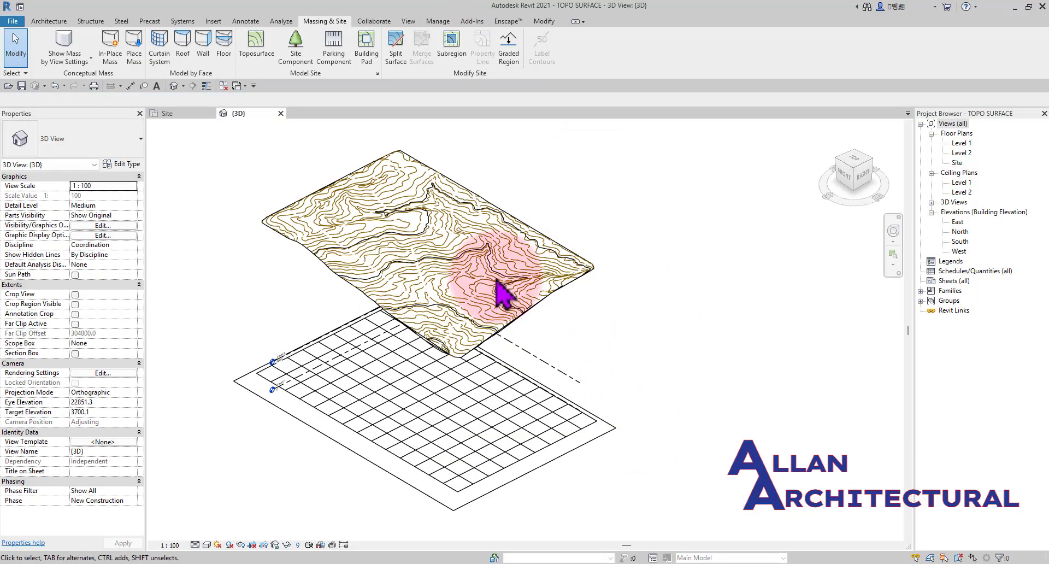
# - Hide the imported SITE.dwg in the 3D view
pyautogui.scroll(5, 527, 363)
pyautogui.scroll(-5, 416, 308)
pyautogui.keyDown('shift'); pyautogui.moveTo(416, 309); pyautogui.dragTo(469, 335, button='middle'); pyautogui.keyUp('shift')
pyautogui.keyDown('shift'); pyautogui.moveTo(553, 394); pyautogui.dragTo(313, 487, button='middle'); pyautogui.keyUp('shift')
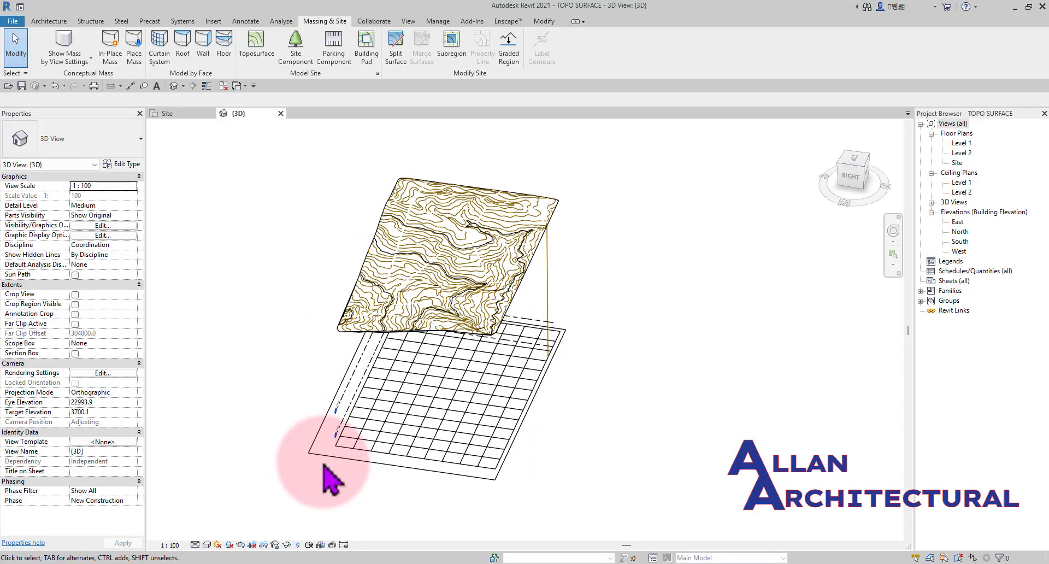
pyautogui.click(330, 462)
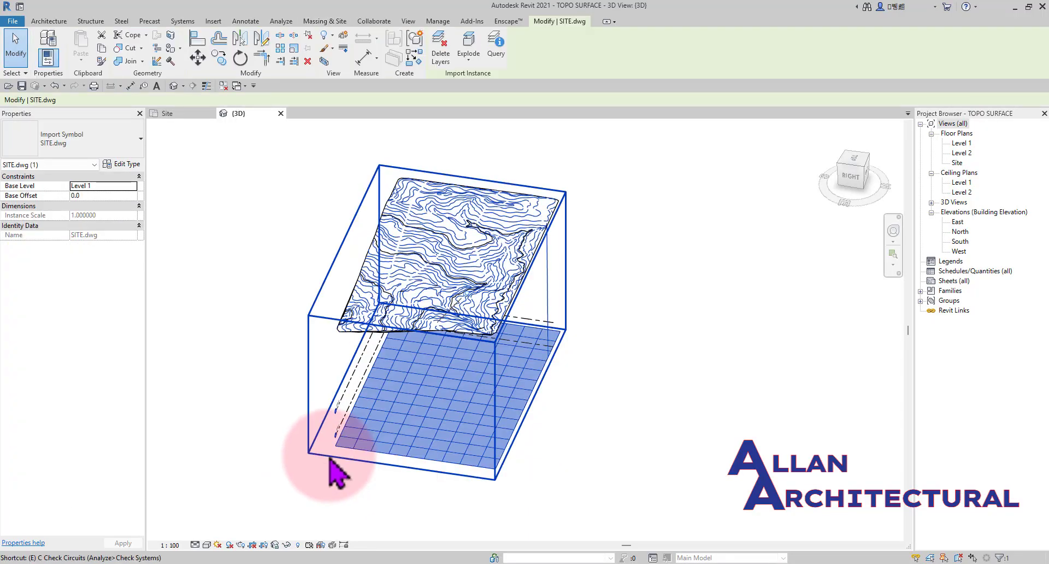
pyautogui.press('Delete')
# - Turn on shadows in the 3D view and set its visual style to Shaded
pyautogui.keyDown('shift'); pyautogui.moveTo(439, 353); pyautogui.dragTo(510, 379, button='middle'); pyautogui.keyUp('shift')
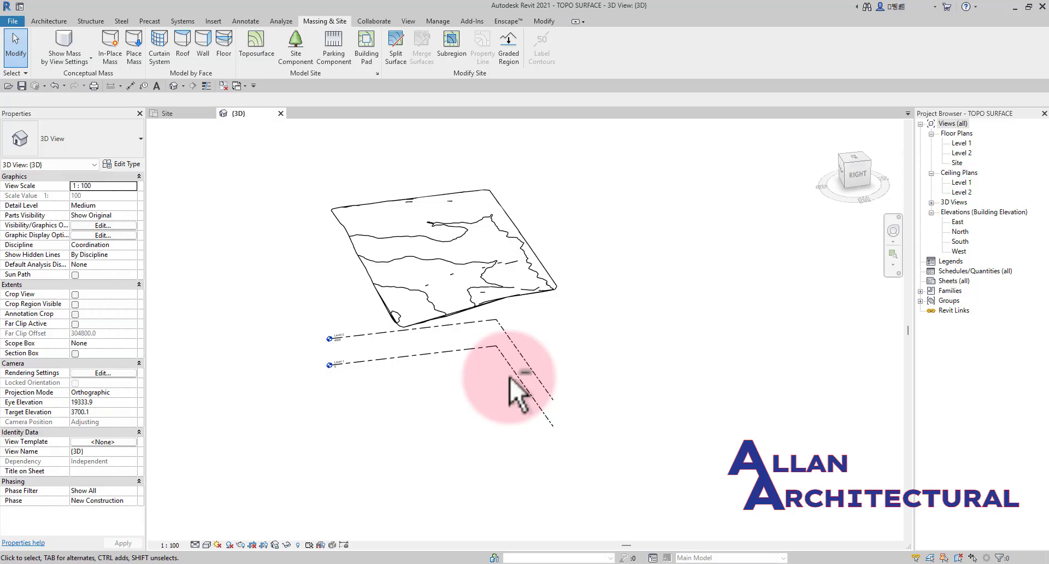
pyautogui.keyDown('shift'); pyautogui.moveTo(510, 378); pyautogui.dragTo(188, 351, button='middle'); pyautogui.keyUp('shift')
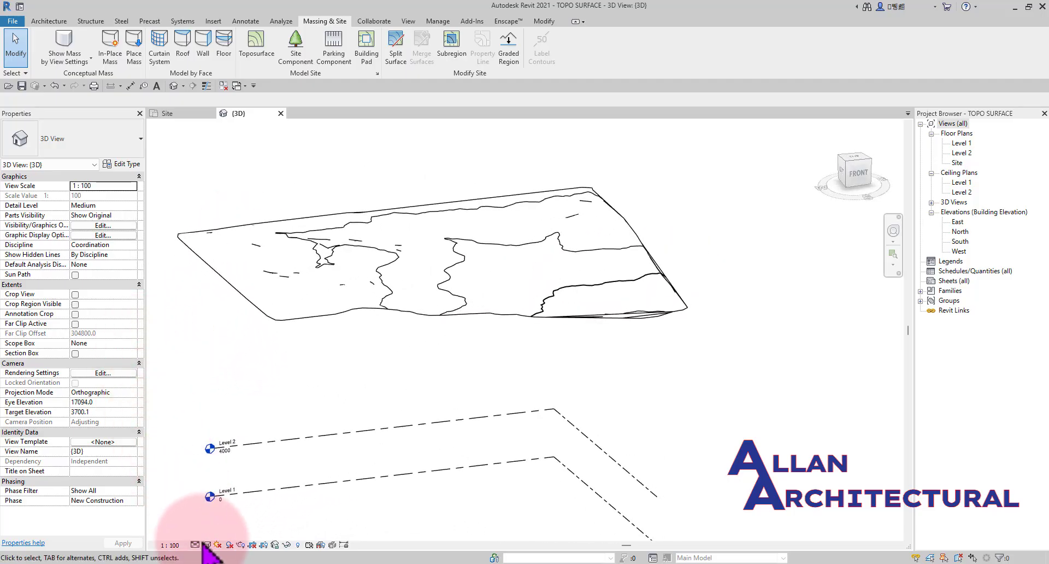
pyautogui.click(229, 545)
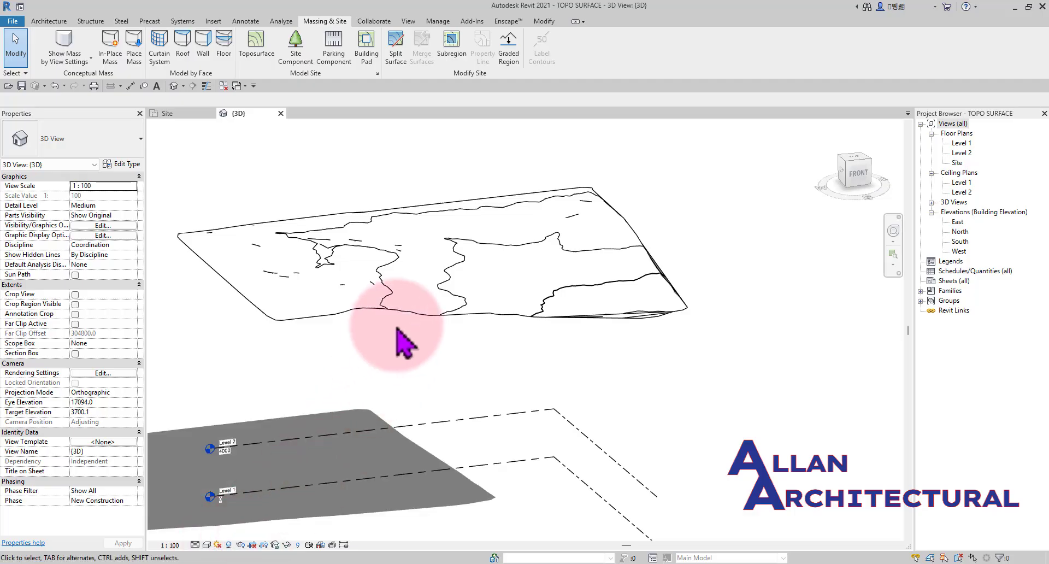
pyautogui.scroll(-2, 410, 341)
pyautogui.keyDown('shift'); pyautogui.moveTo(407, 328); pyautogui.dragTo(306, 404, button='middle'); pyautogui.keyUp('shift')
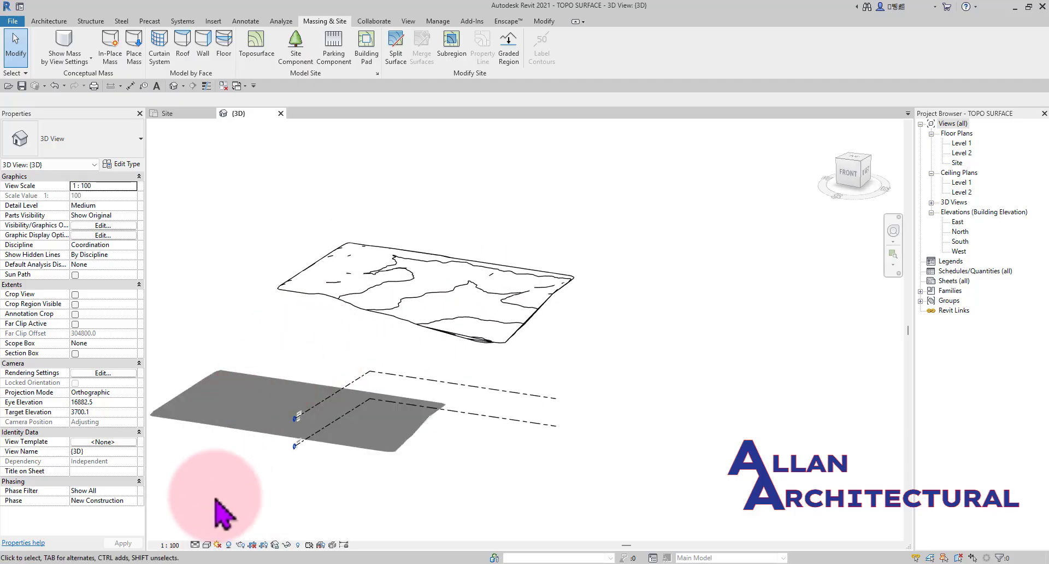
pyautogui.click(207, 545)
pyautogui.click(230, 504)
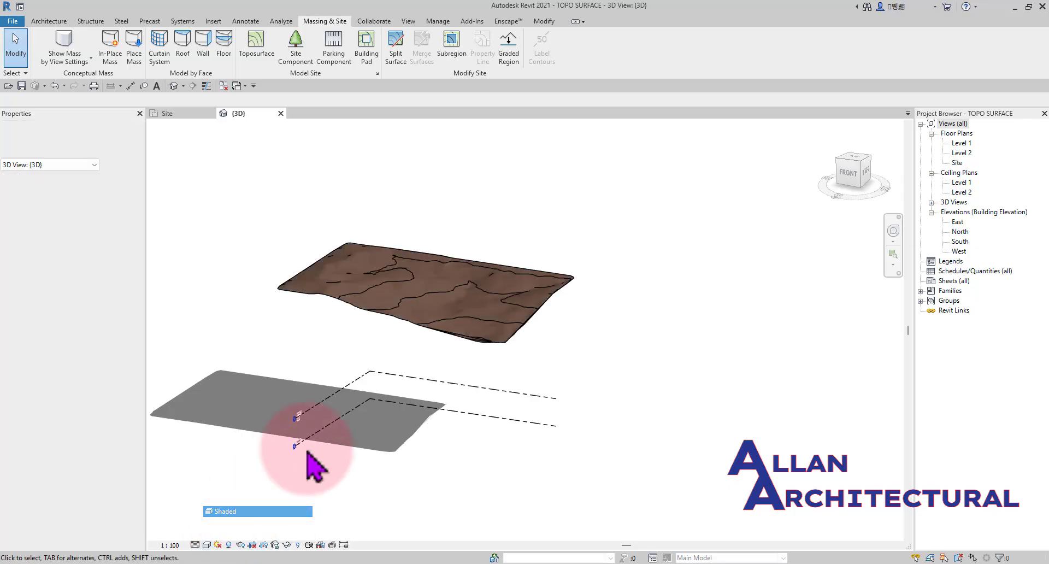
# - Examine the relief and contour lines of the shaded toposurface from several angles and distances
pyautogui.scroll(2, 432, 307)
pyautogui.scroll(3, 427, 295)
pyautogui.scroll(2, 514, 322)
pyautogui.scroll(-3, 719, 314)
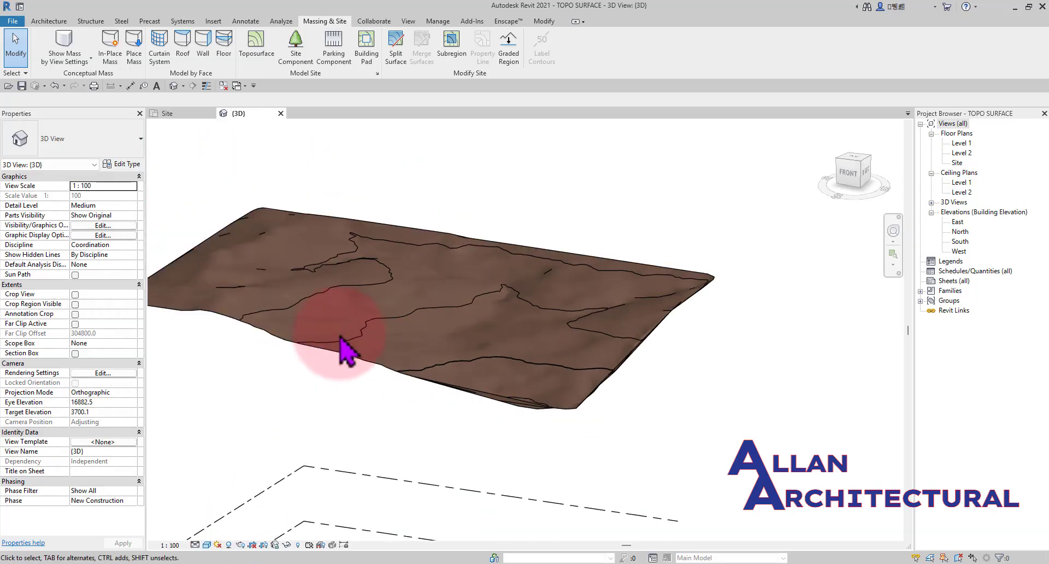
pyautogui.moveTo(339, 350); pyautogui.dragTo(406, 362, button='middle')
pyautogui.scroll(1, 405, 362)
pyautogui.scroll(1, 406, 362)
pyautogui.moveTo(664, 380); pyautogui.dragTo(598, 332, button='middle')
pyautogui.scroll(-2, 598, 334)
pyautogui.keyDown('shift'); pyautogui.moveTo(686, 421); pyautogui.dragTo(602, 453, button='middle'); pyautogui.keyUp('shift')
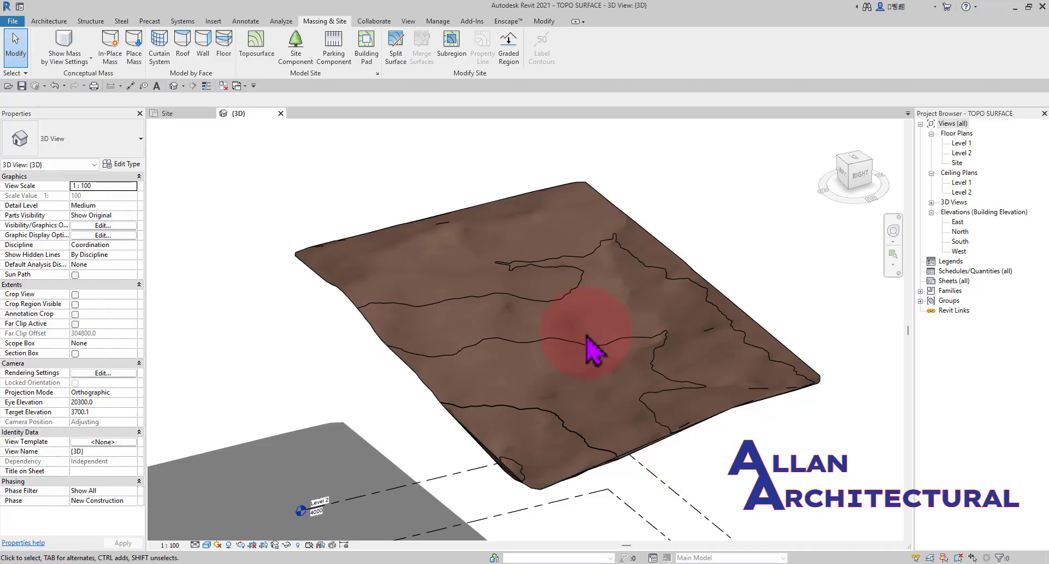
pyautogui.scroll(-1, 566, 355)
pyautogui.moveTo(589, 370); pyautogui.dragTo(492, 337, button='middle')
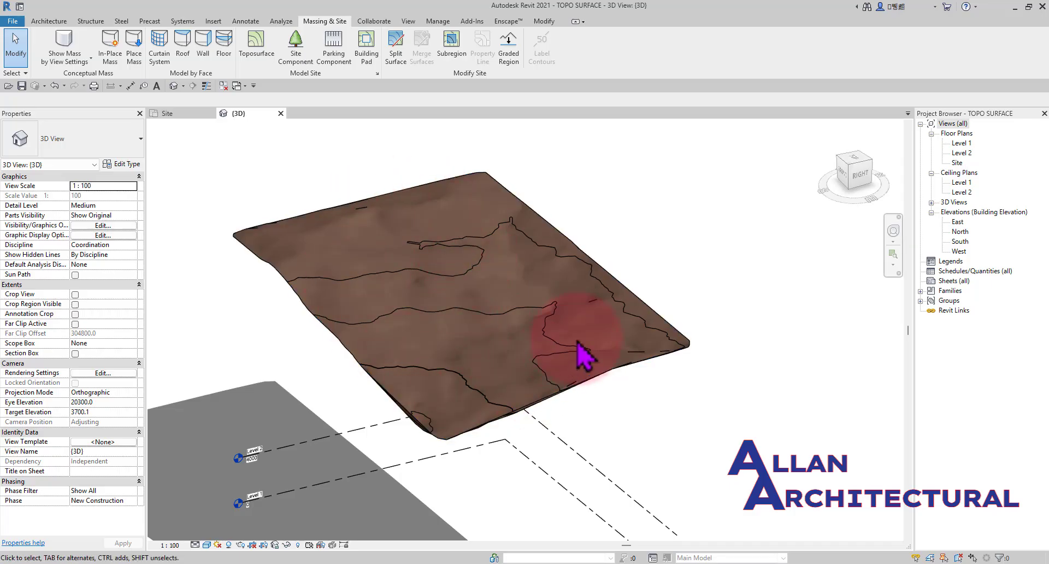
pyautogui.scroll(-2, 386, 336)
pyautogui.moveTo(580, 449); pyautogui.dragTo(566, 450, button='middle')
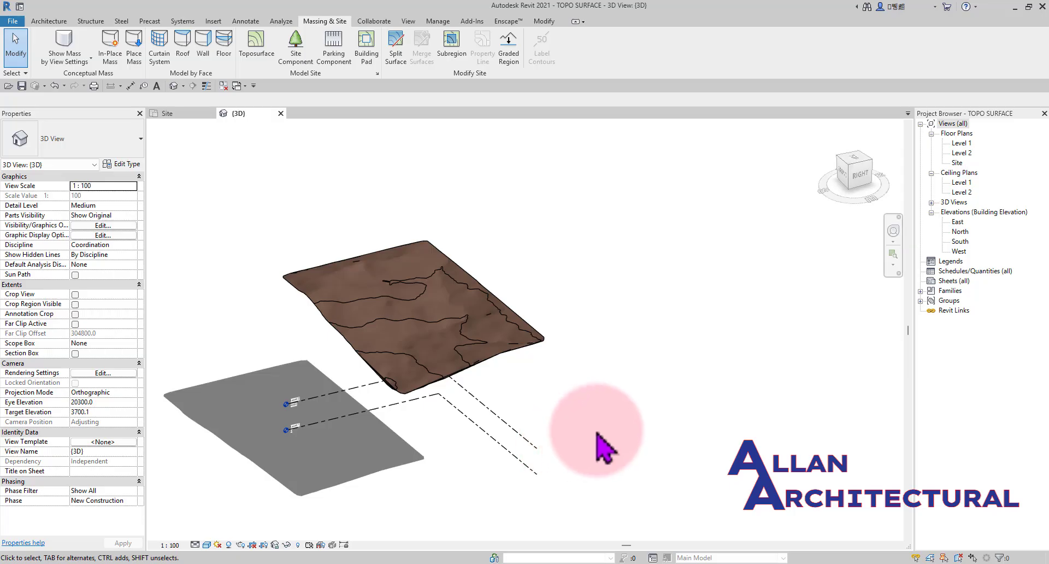
pyautogui.scroll(3, 489, 355)
pyautogui.scroll(-4, 488, 356)
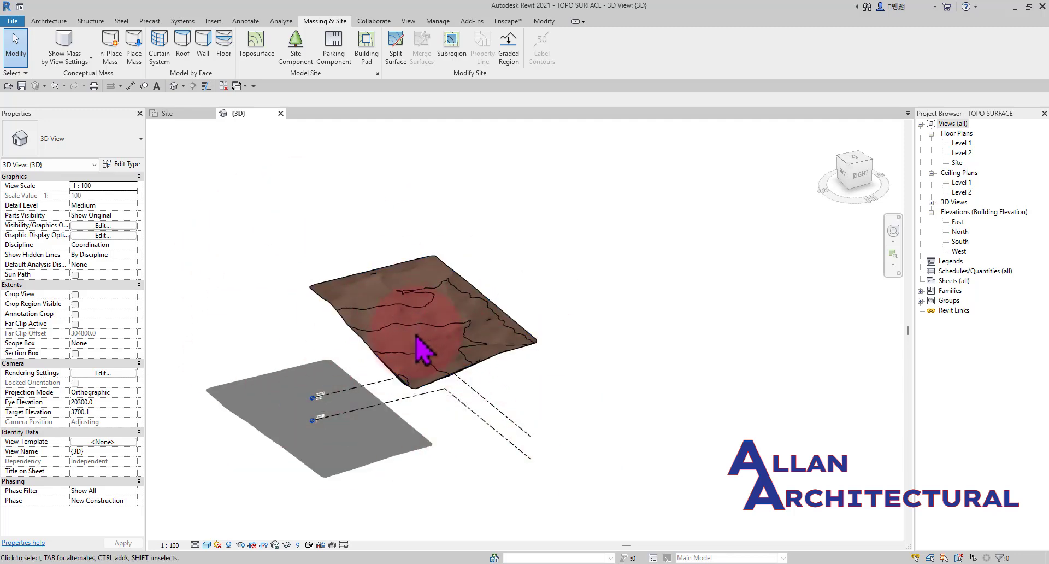
# - Reveal the hidden elements, unhide the imported SITE.dwg, and leave the reveal mode
pyautogui.click(299, 546)
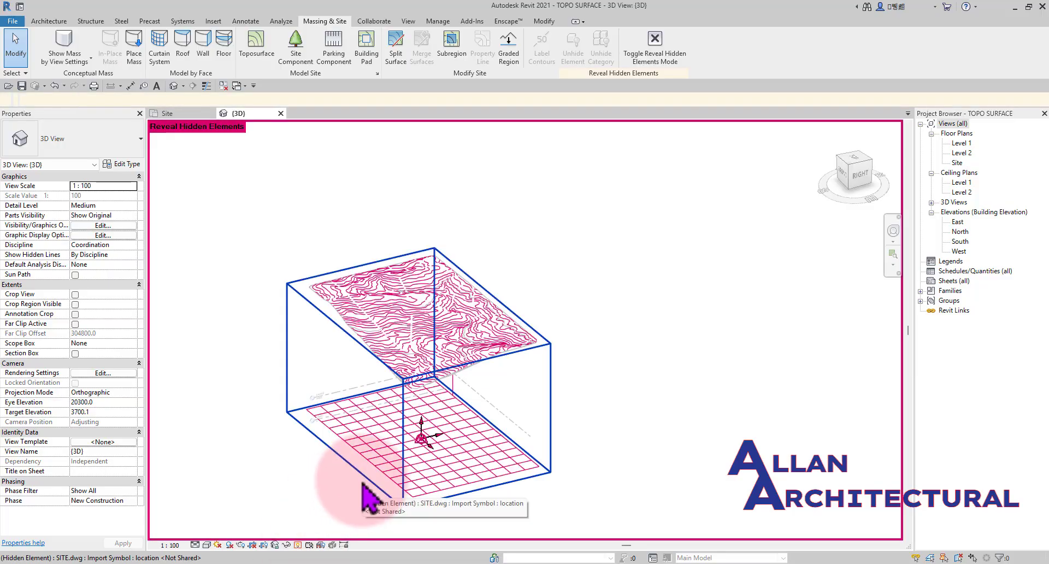
pyautogui.click(363, 426)
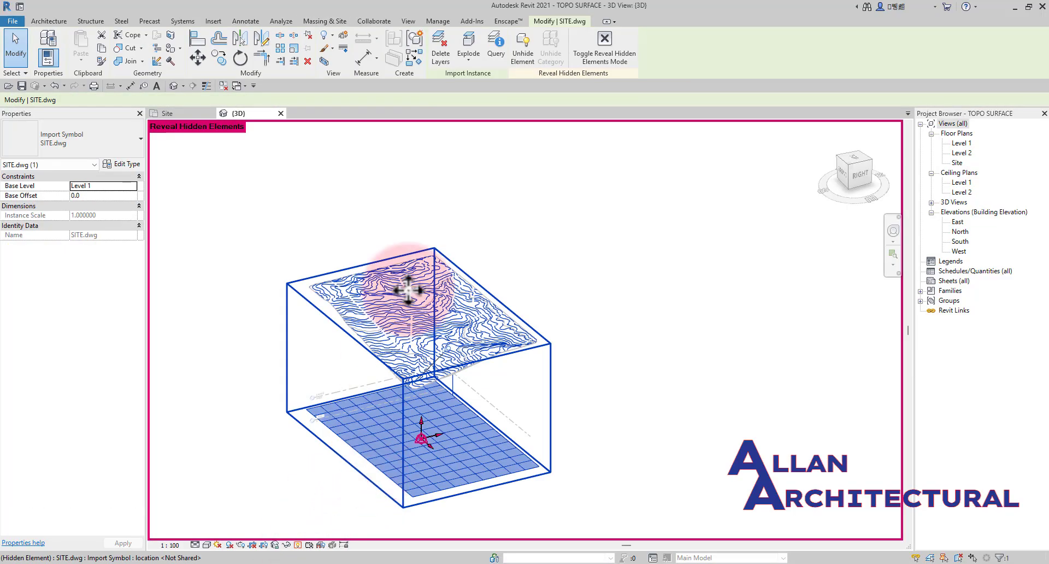
pyautogui.click(523, 56)
pyautogui.click(609, 44)
pyautogui.click(449, 314)
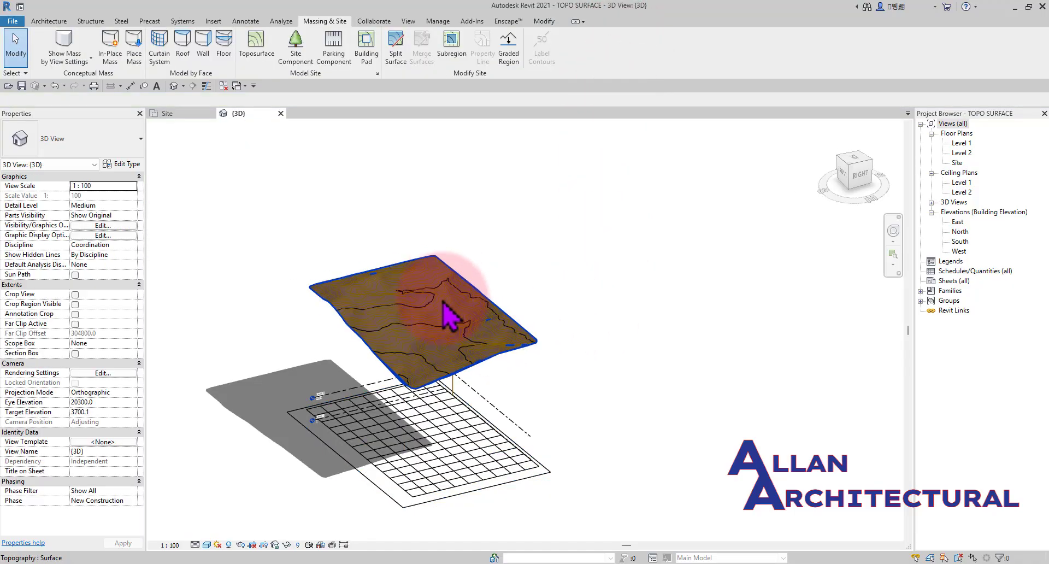
# - Examine how the toposurface follows the contour lines of SITE.dwg in the 3D view
pyautogui.scroll(-1, 448, 315)
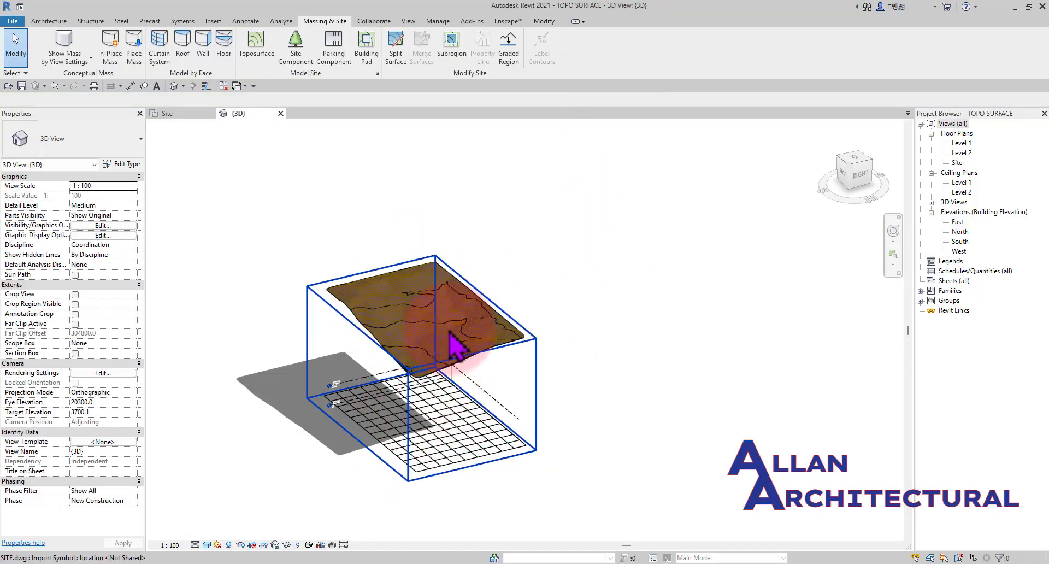
pyautogui.keyDown('shift'); pyautogui.moveTo(511, 398); pyautogui.dragTo(492, 375, button='middle'); pyautogui.keyUp('shift')
pyautogui.scroll(4, 442, 343)
pyautogui.scroll(-2, 377, 330)
pyautogui.keyDown('shift'); pyautogui.moveTo(404, 371); pyautogui.dragTo(462, 309, button='middle'); pyautogui.keyUp('shift')
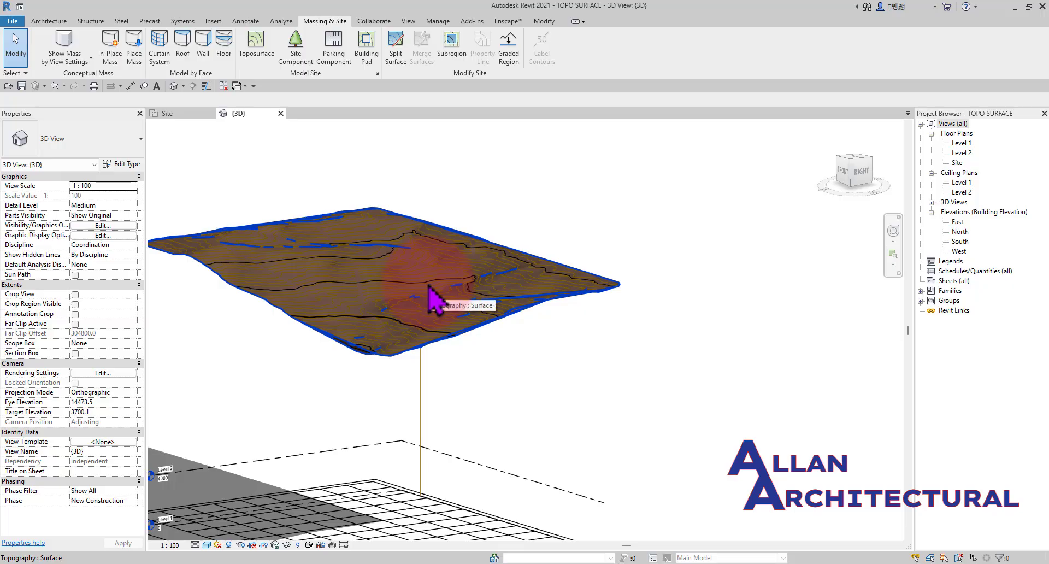
pyautogui.keyDown('shift'); pyautogui.moveTo(432, 298); pyautogui.dragTo(525, 376, button='middle'); pyautogui.keyUp('shift')
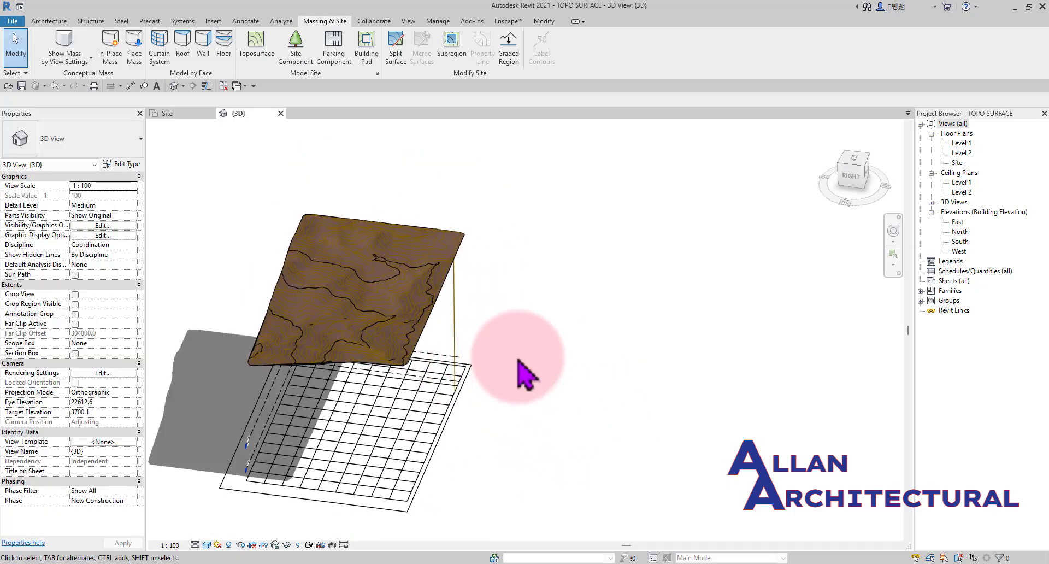
# - Return to the Site floor plan and examine the toposurface over the drawing's grid
pyautogui.click(168, 113)
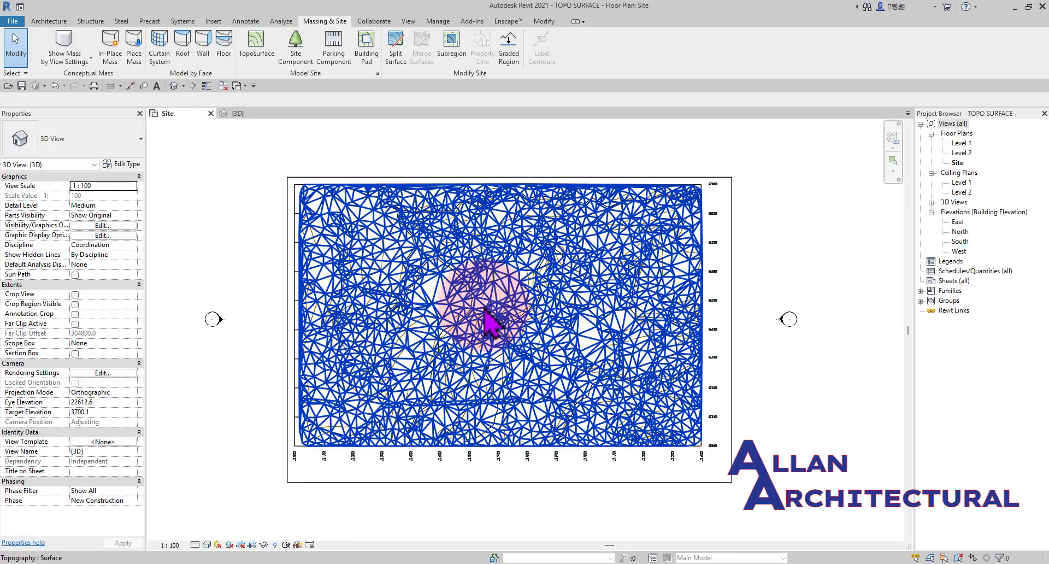
pyautogui.scroll(4, 686, 331)
pyautogui.moveTo(672, 374); pyautogui.dragTo(802, 378, button='middle')
pyautogui.click(368, 352)
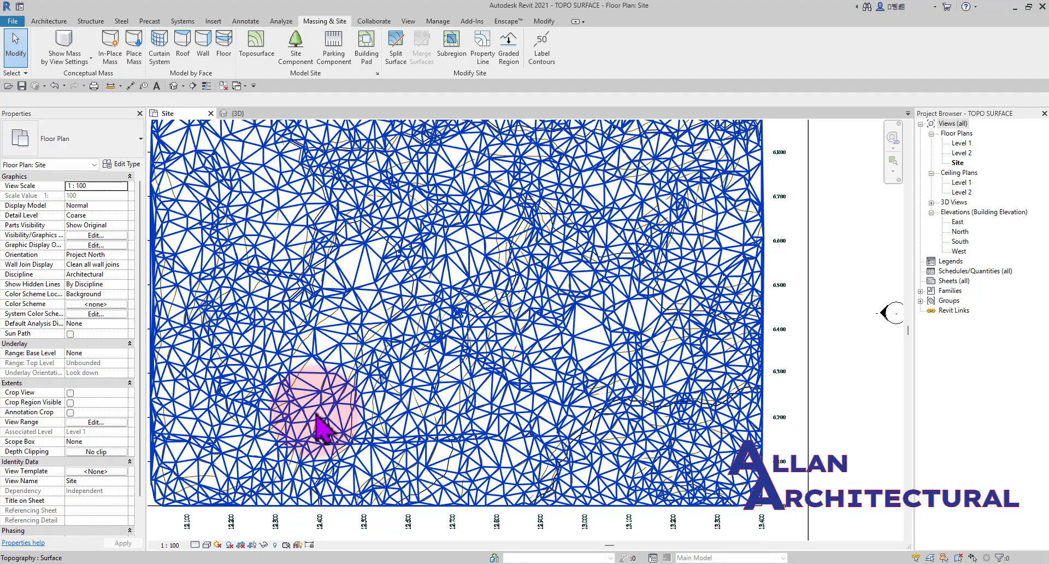
# - Start a new toposurface in the Site plan and open the file selection for creating it from a points file
pyautogui.scroll(-4, 295, 399)
pyautogui.scroll(-5, 317, 368)
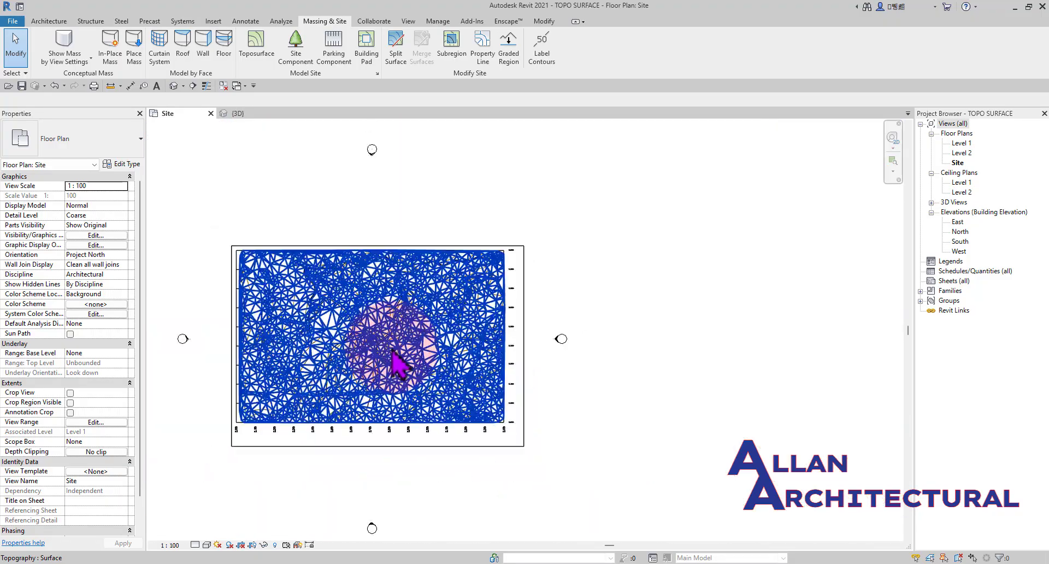
pyautogui.moveTo(638, 375); pyautogui.dragTo(570, 378, button='middle')
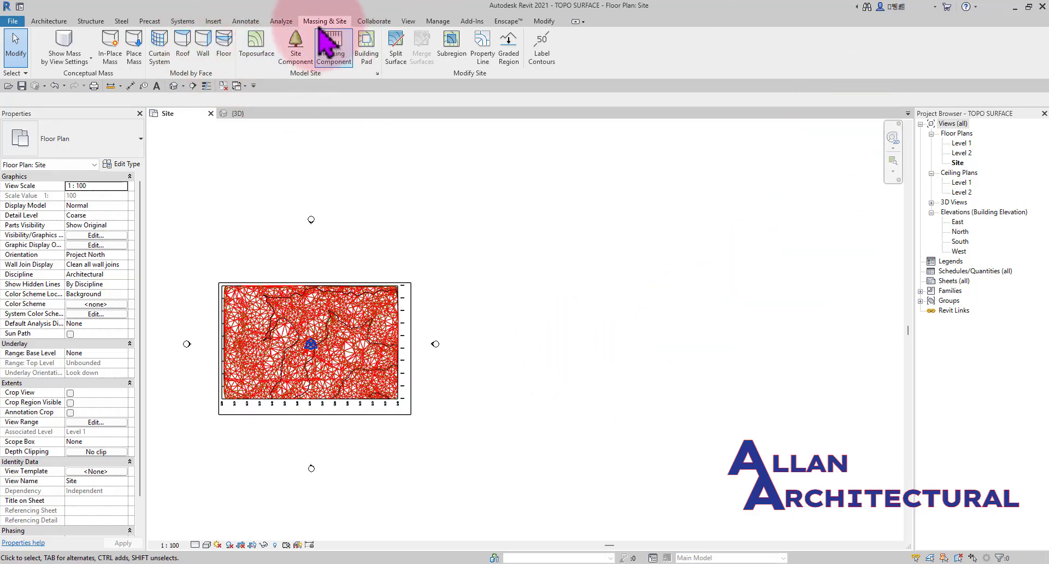
pyautogui.click(258, 45)
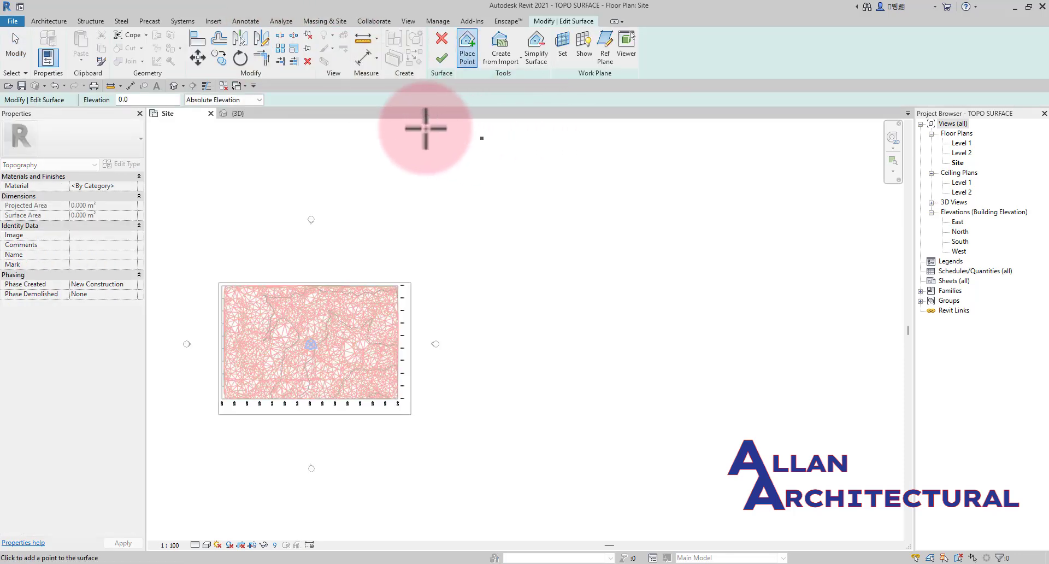
pyautogui.click(501, 57)
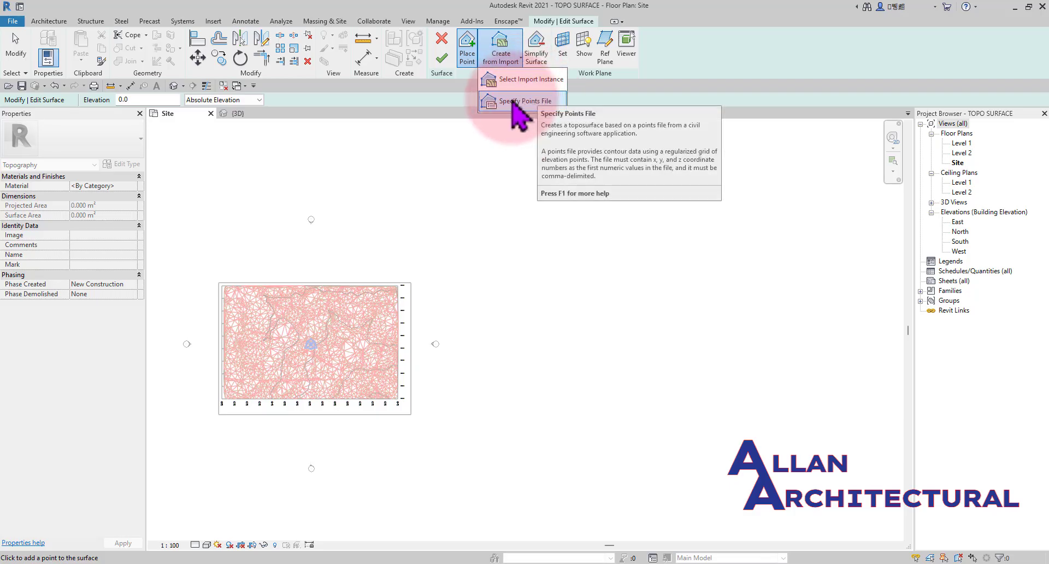
pyautogui.click(514, 102)
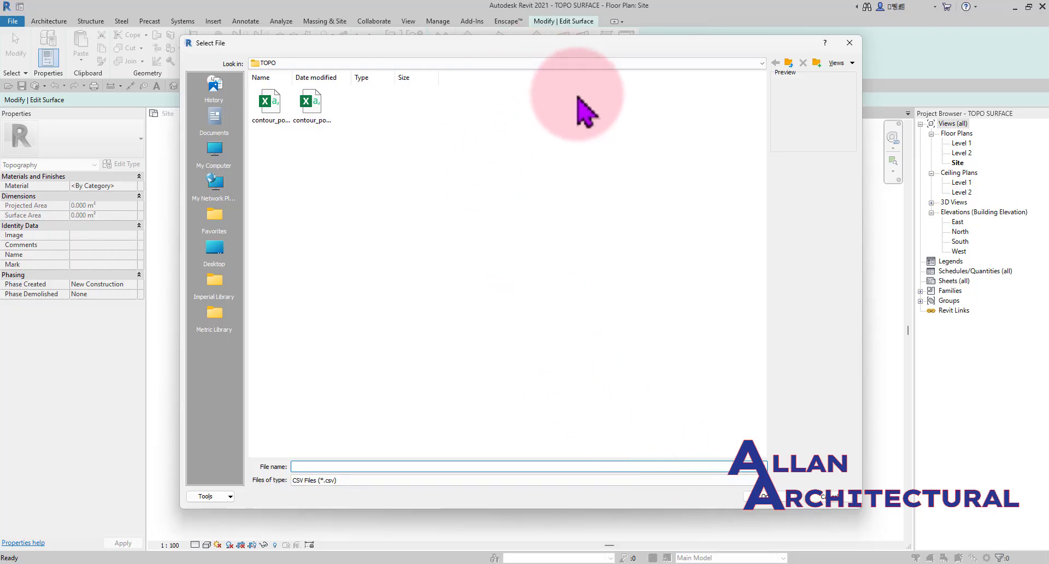
# - Switch the points file type to comma delimited text, and return it to CSV
pyautogui.moveTo(535, 49); pyautogui.dragTo(535, 42)
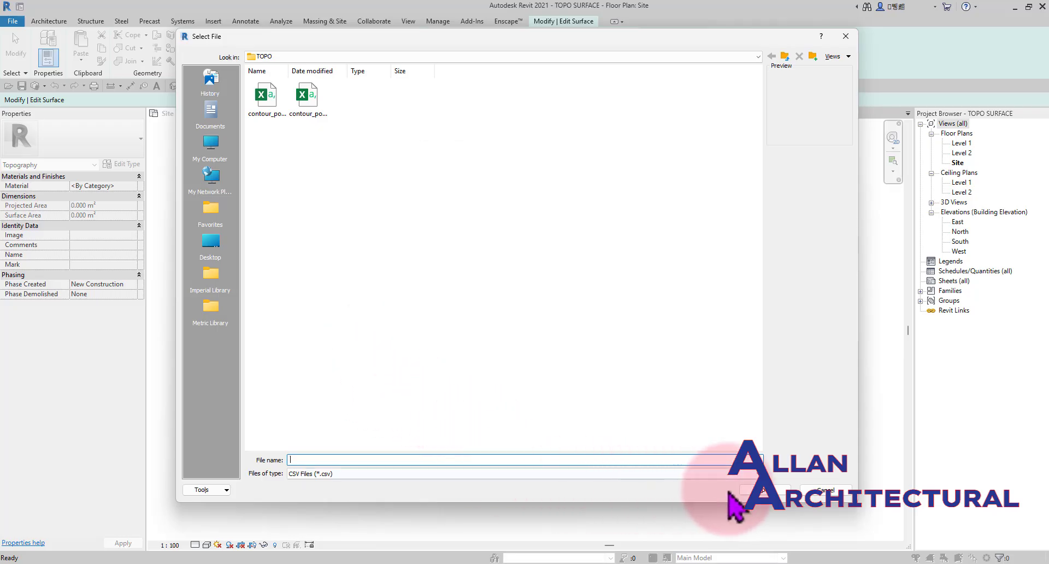
pyautogui.click(748, 473)
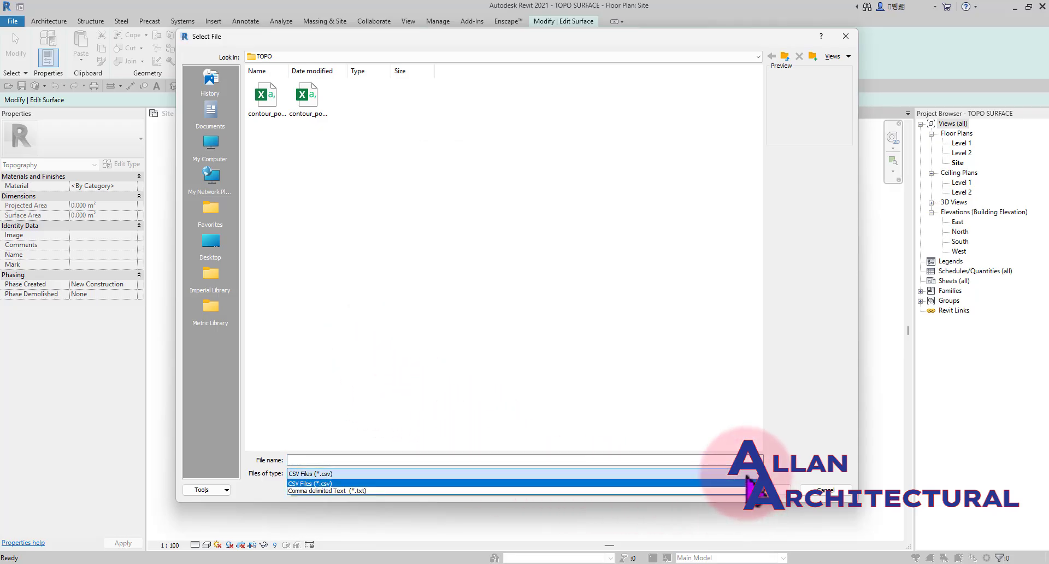
pyautogui.click(361, 491)
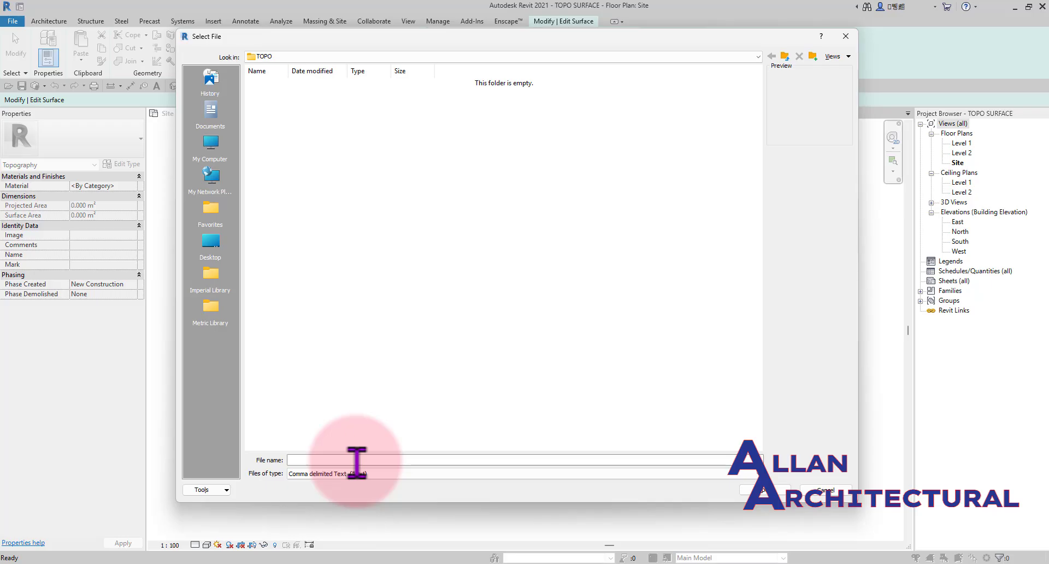
pyautogui.click(360, 473)
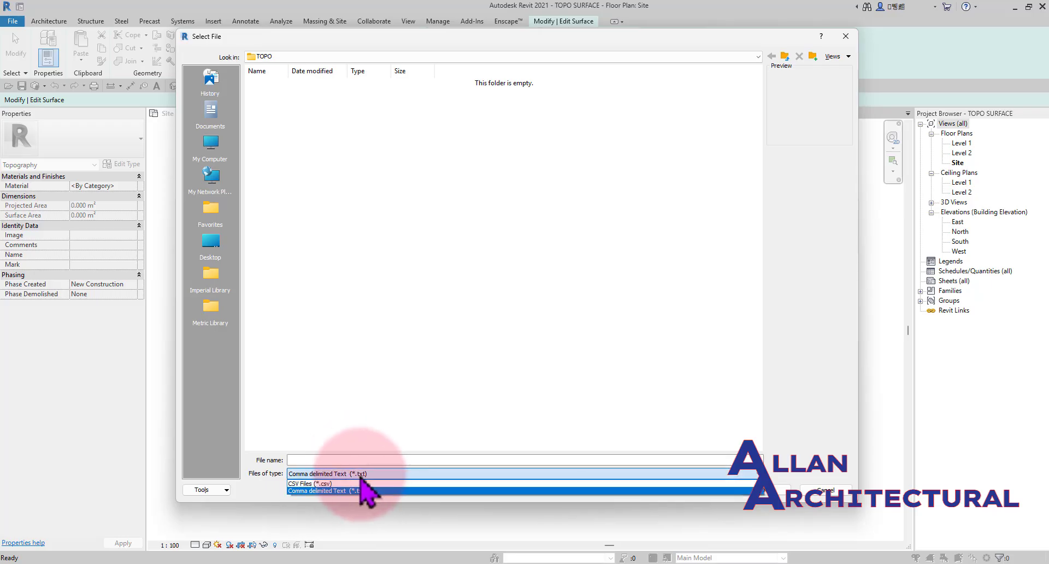
pyautogui.click(328, 484)
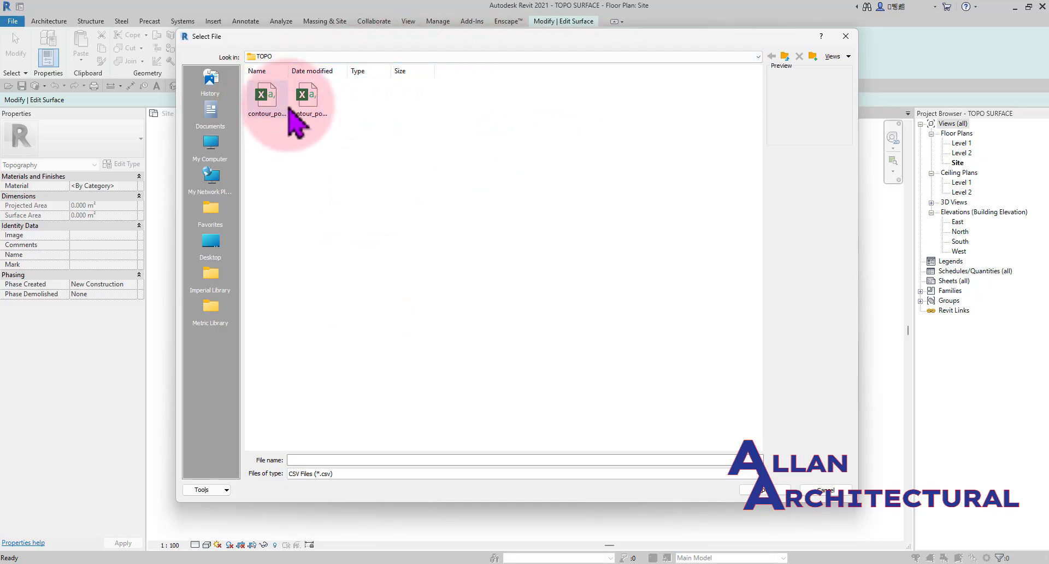
# - Show the TOPO folder as a list and import contour_points.csv as the points file with meters as the unit
pyautogui.click(835, 56)
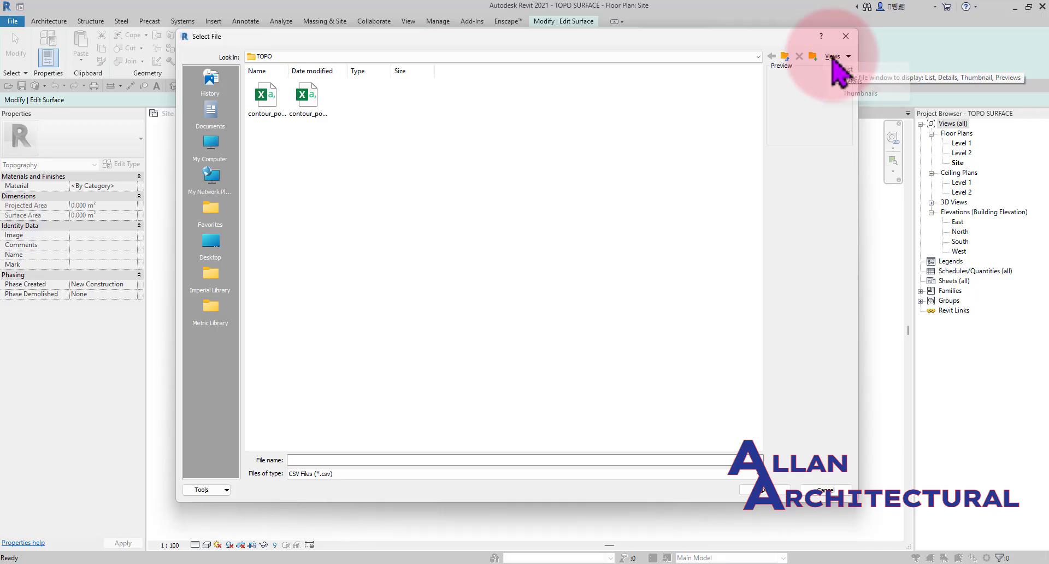
pyautogui.click(822, 88)
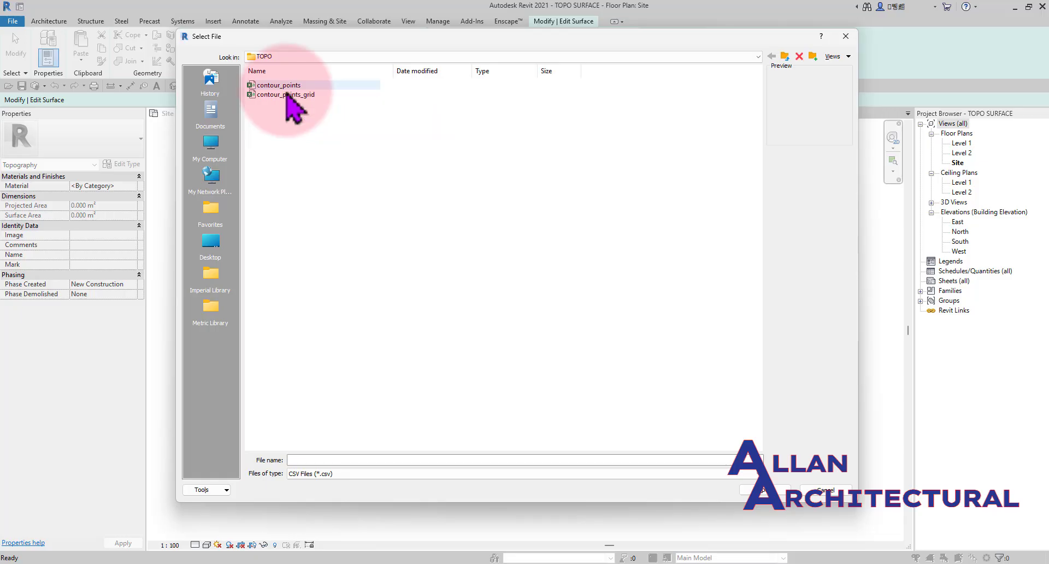
pyautogui.click(289, 94)
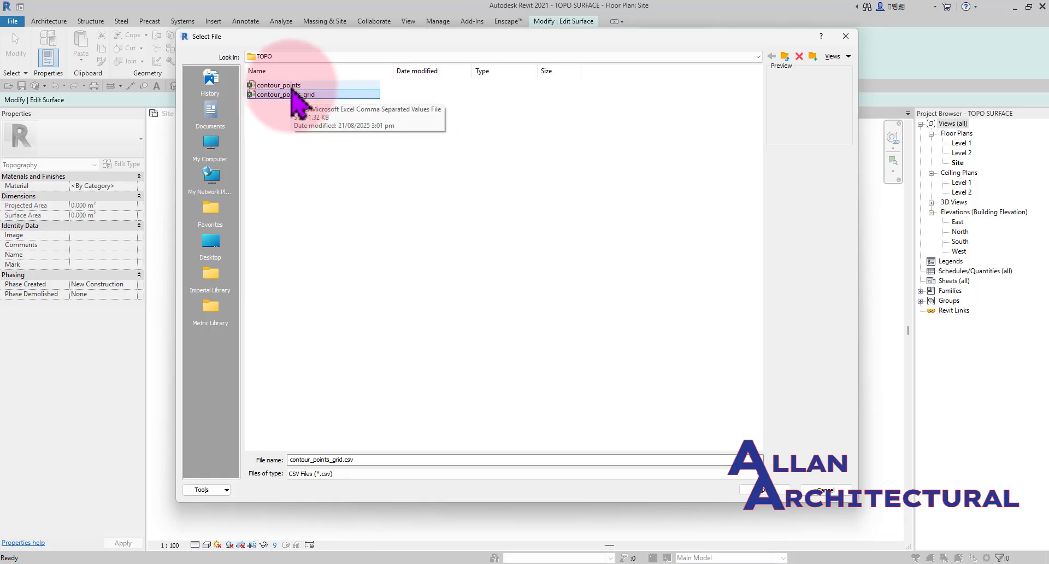
pyautogui.click(291, 86)
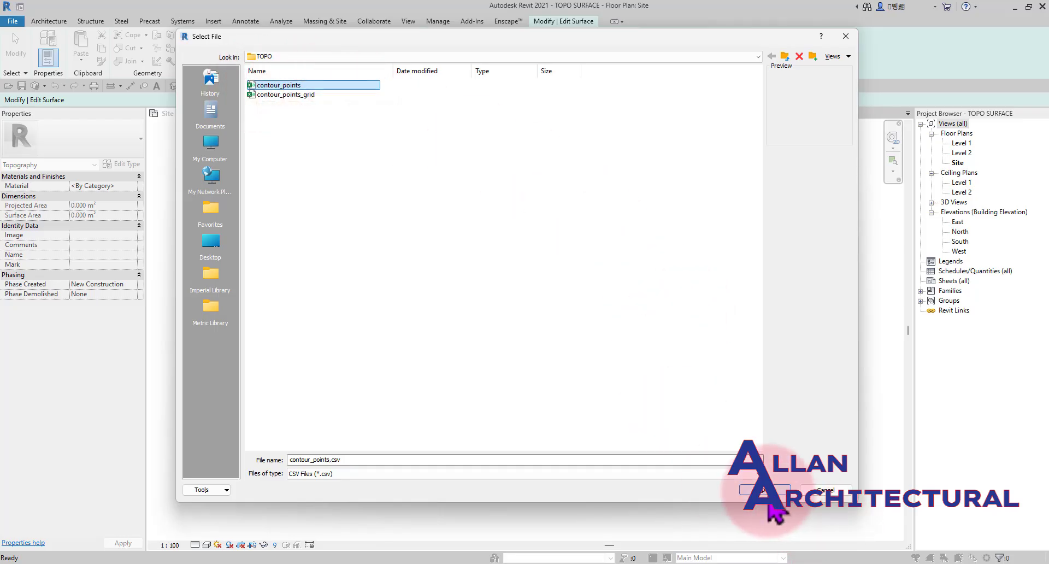
pyautogui.click(752, 491)
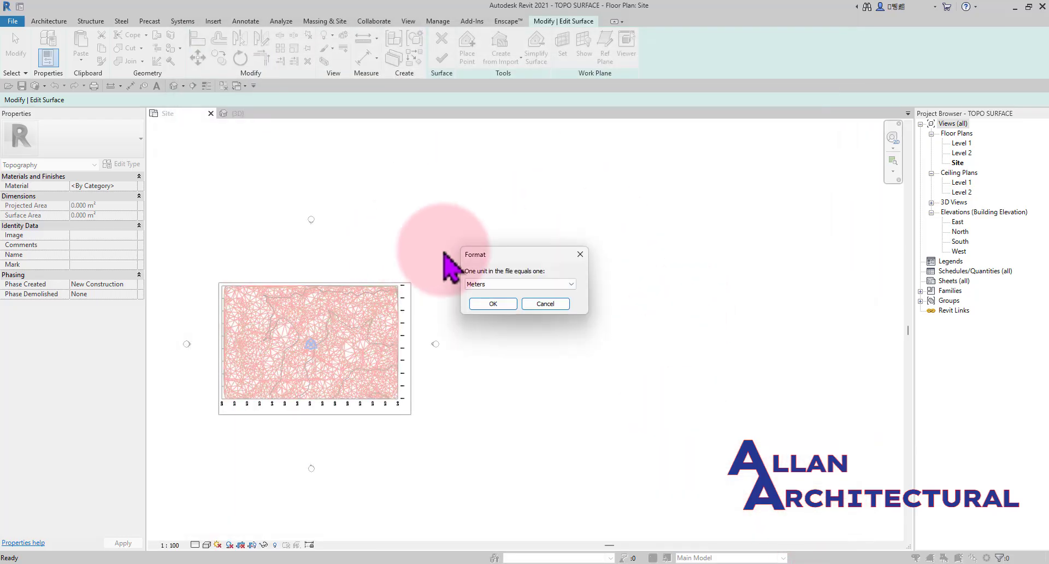
pyautogui.click(509, 284)
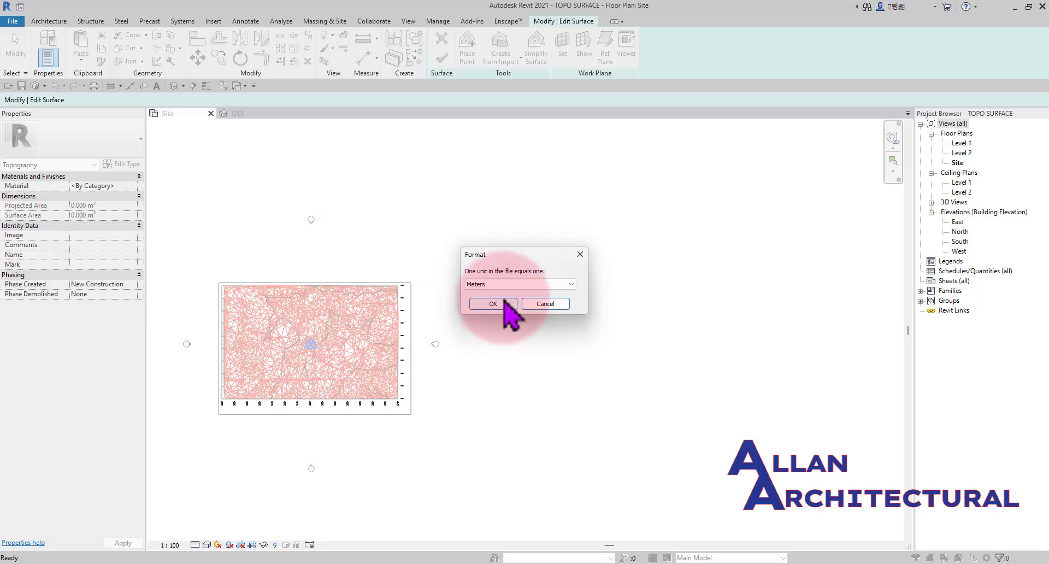
pyautogui.click(493, 304)
# - Examine the surface generated from contour_points.csv in the Site plan and the 3D view
pyautogui.scroll(-6, 535, 346)
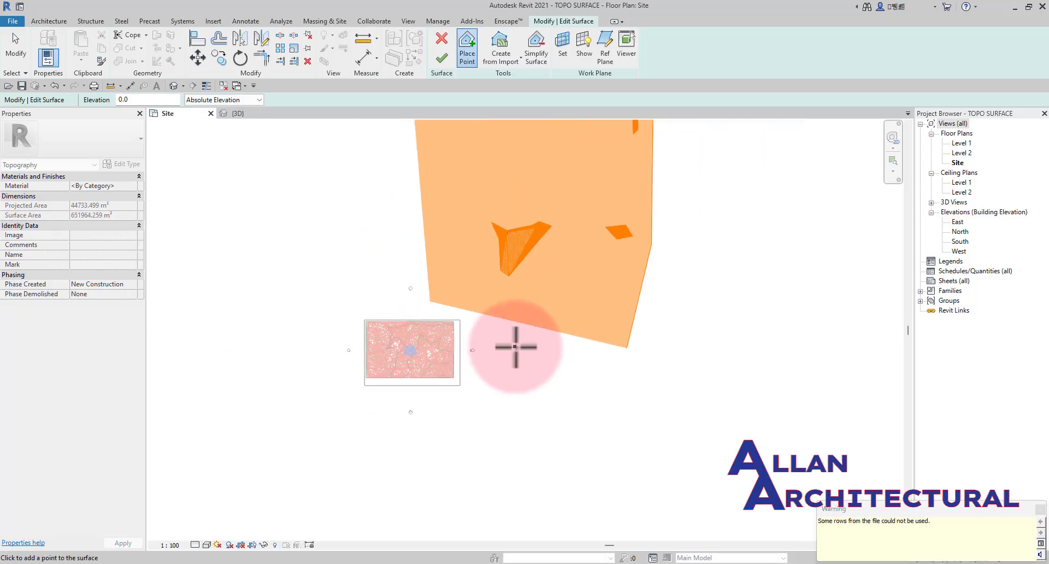
pyautogui.scroll(-4, 574, 349)
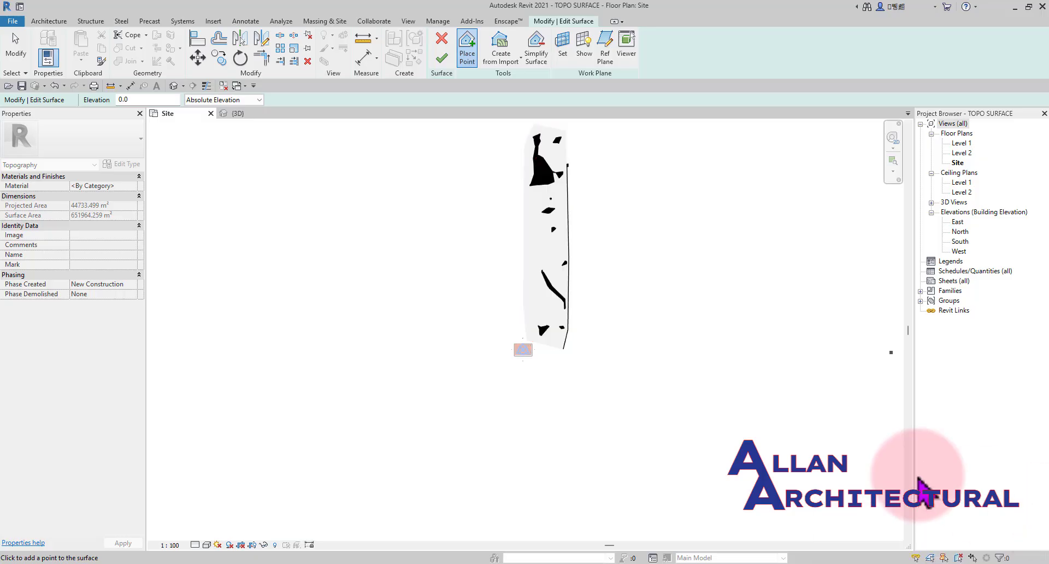
pyautogui.press('Escape')
pyautogui.moveTo(660, 375); pyautogui.dragTo(511, 344, button='middle')
pyautogui.click(237, 113)
pyautogui.scroll(-16, 503, 316)
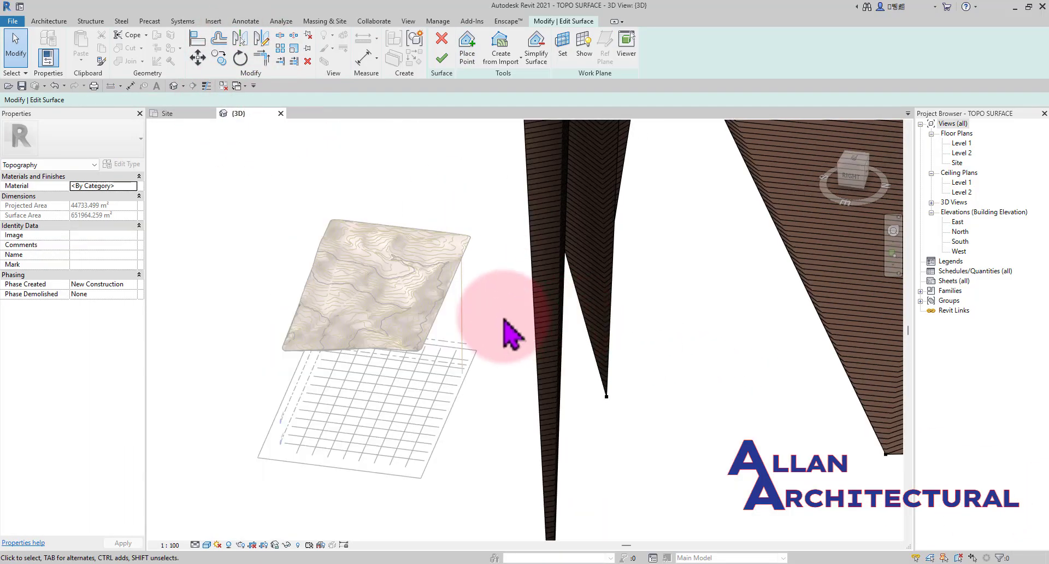
pyautogui.moveTo(674, 333); pyautogui.dragTo(495, 378, button='middle')
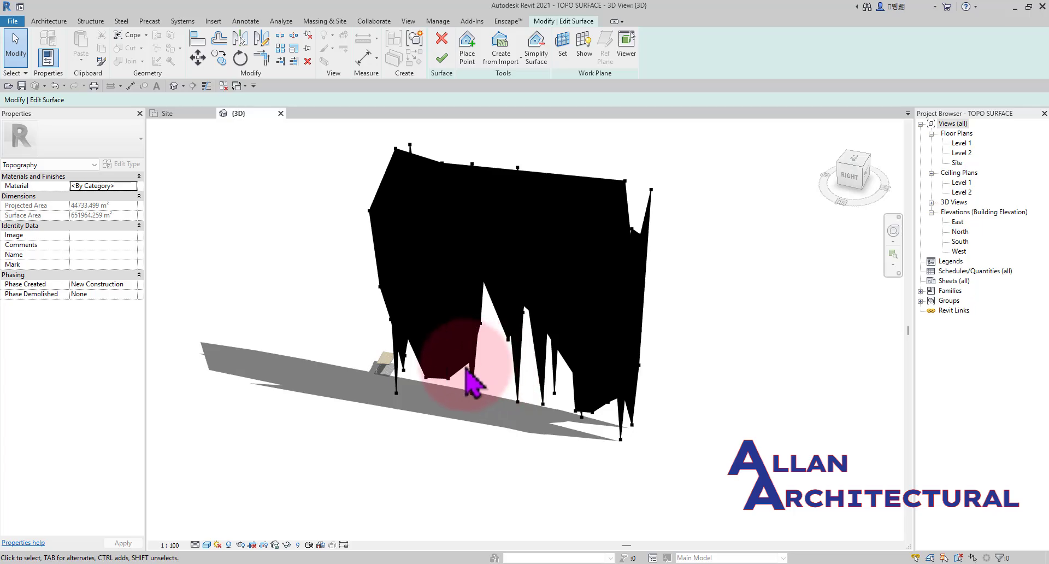
# - Quit the toposurface edit, discarding the surface from contour_points.csv, and return to the Site plan
pyautogui.click(443, 40)
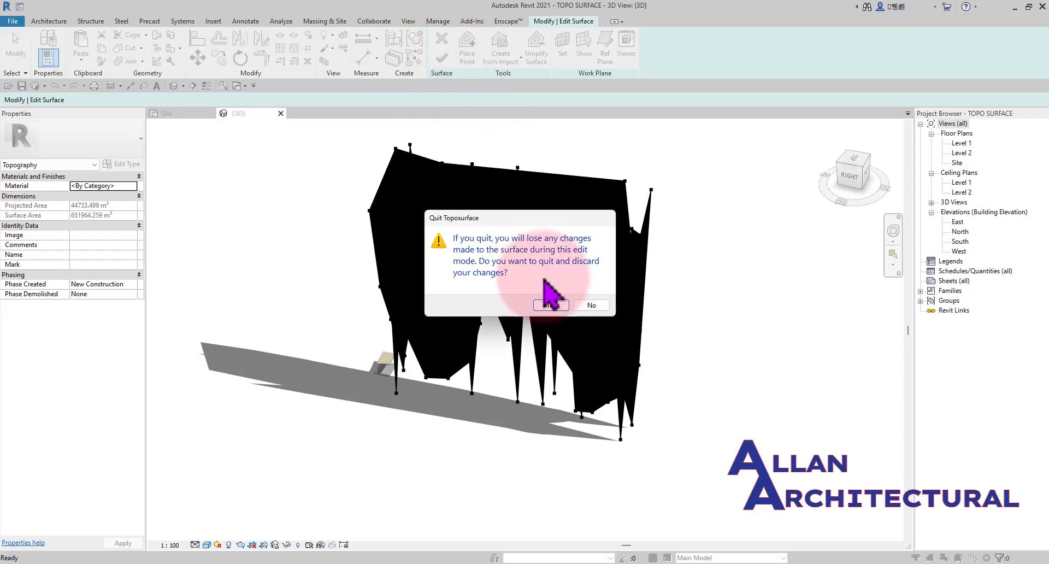
pyautogui.click(546, 375)
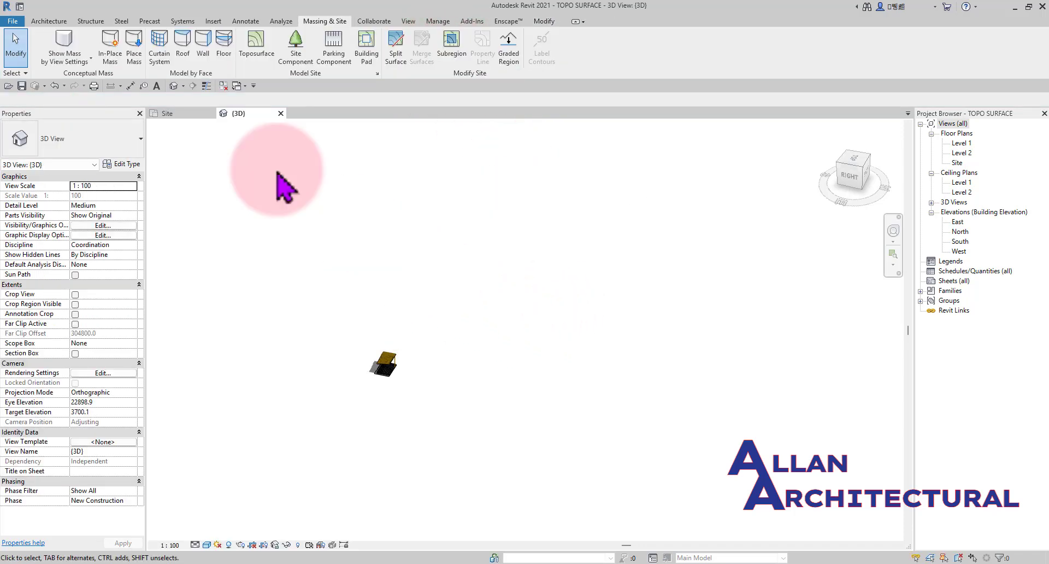
pyautogui.click(167, 113)
pyautogui.scroll(-1, 588, 350)
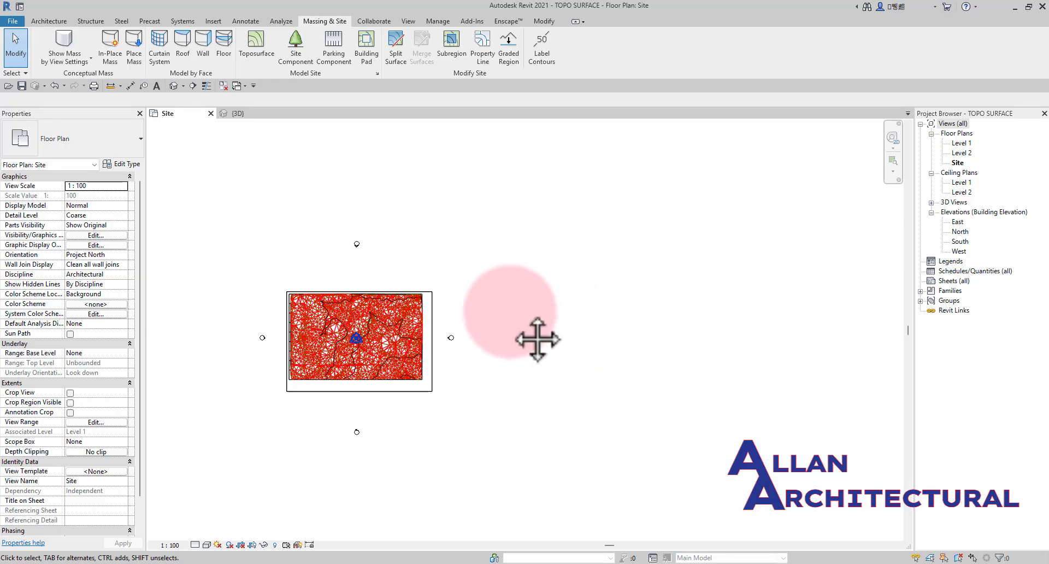
pyautogui.moveTo(536, 339); pyautogui.dragTo(497, 310, button='middle')
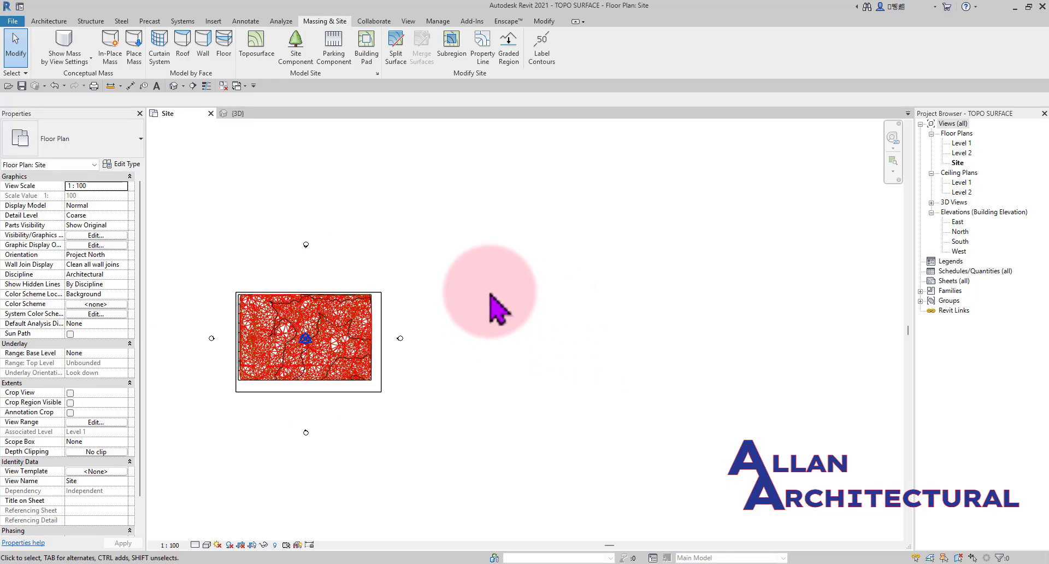
# - Start another toposurface and import contour_points_grid.csv as its points file with meters as the unit
pyautogui.click(263, 46)
pyautogui.click(509, 62)
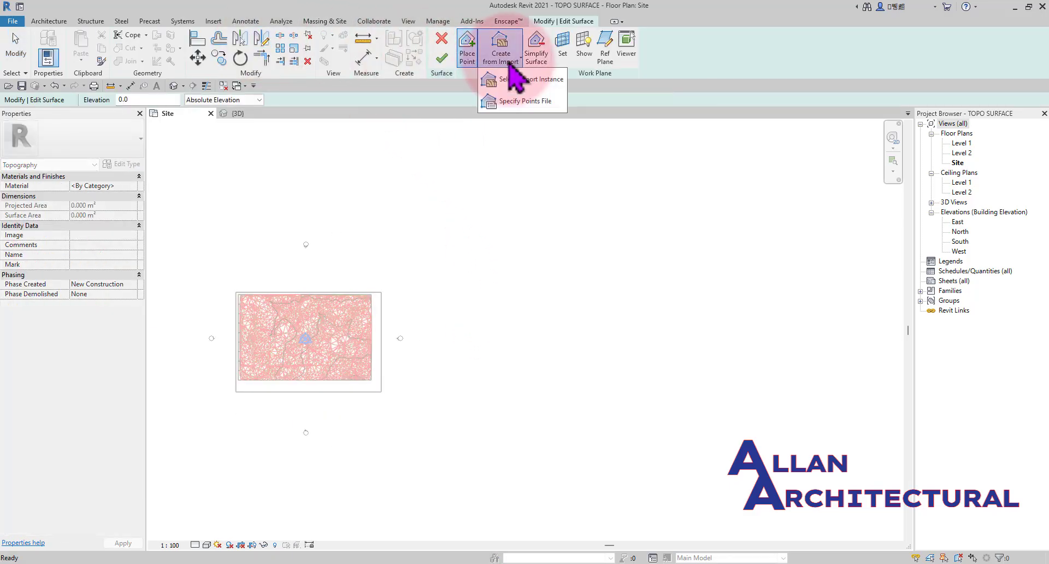
pyautogui.click(516, 101)
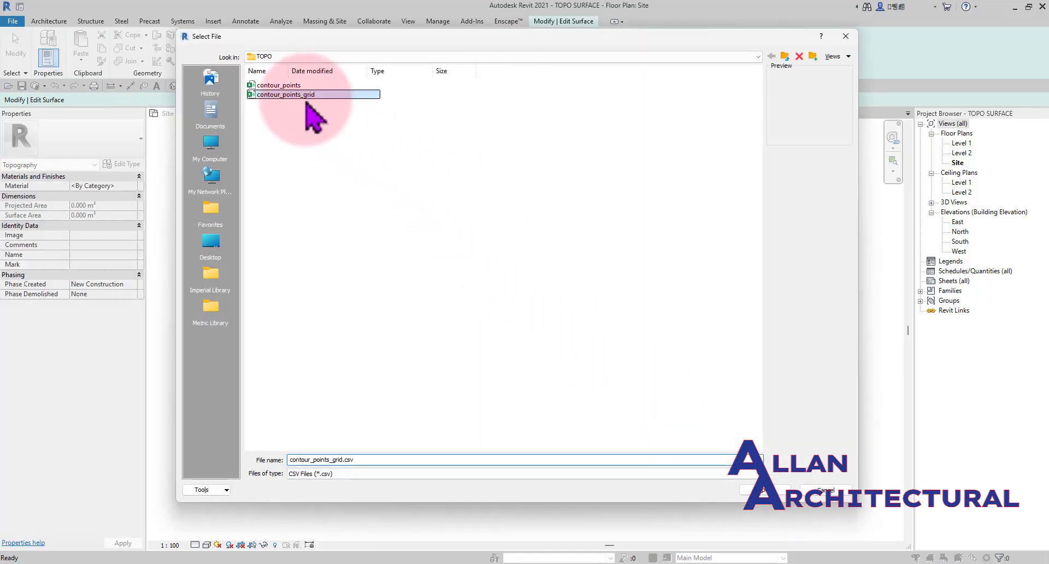
pyautogui.click(775, 492)
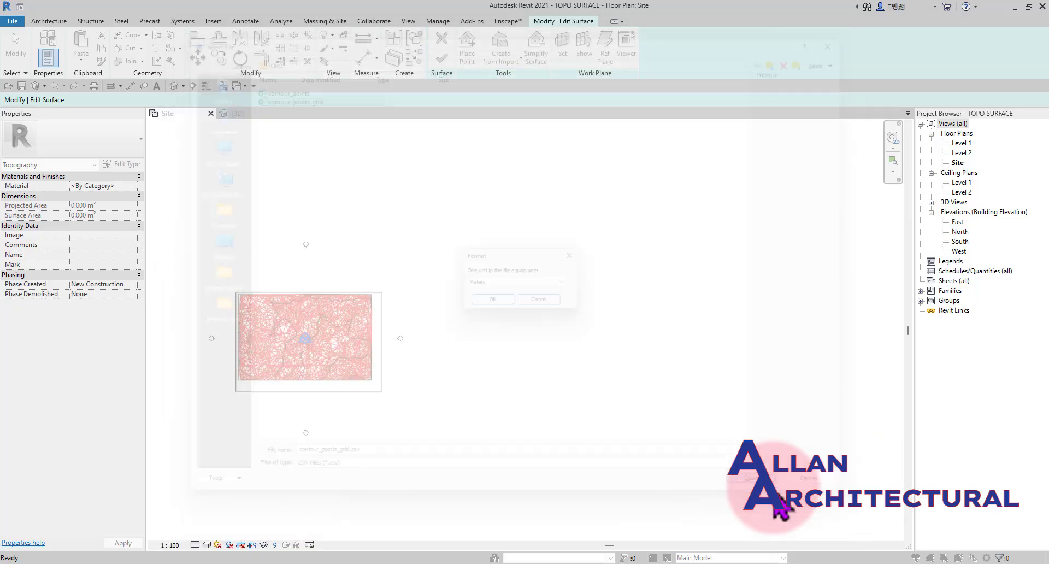
pyautogui.click(491, 304)
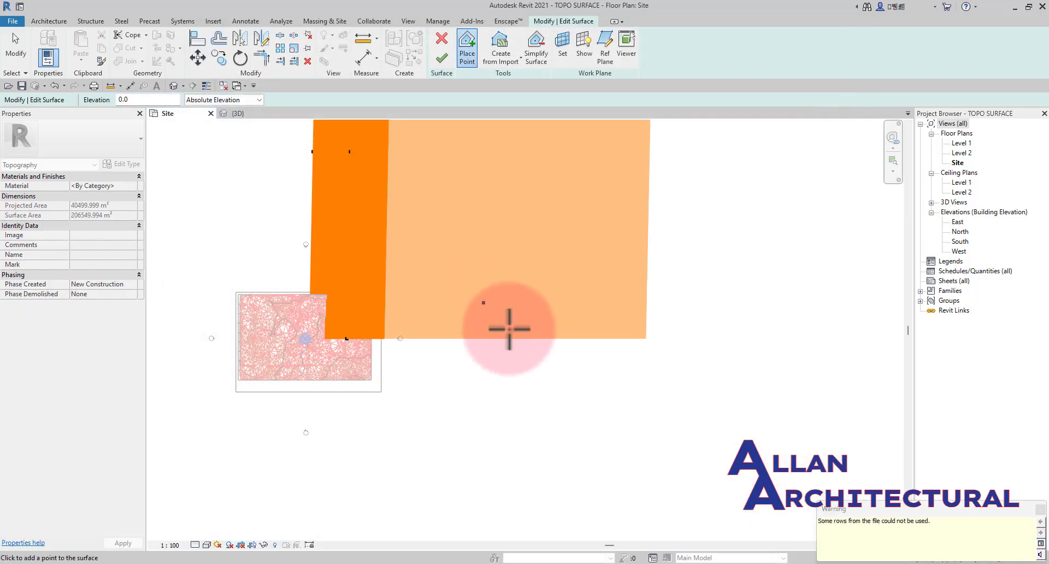
# - Check the extent of the surface generated from contour_points_grid.csv and discard it
pyautogui.scroll(-5, 525, 361)
pyautogui.scroll(-3, 533, 357)
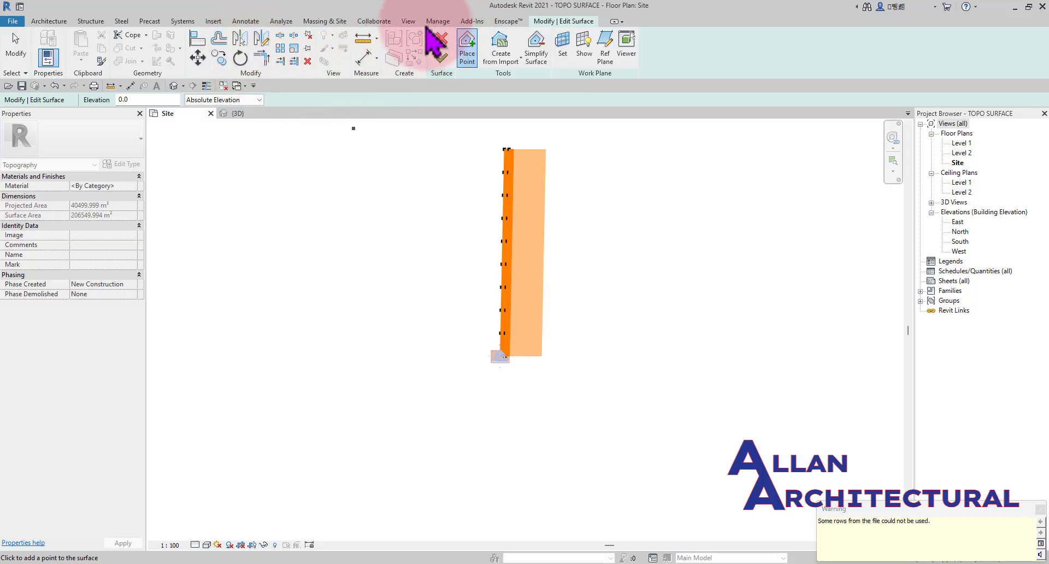
pyautogui.click(442, 39)
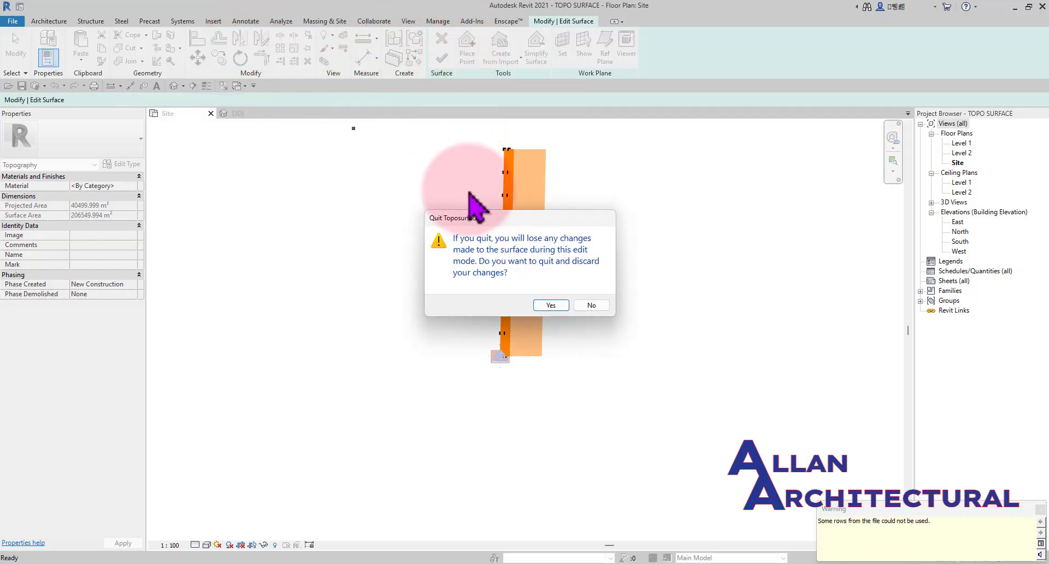
pyautogui.click(552, 305)
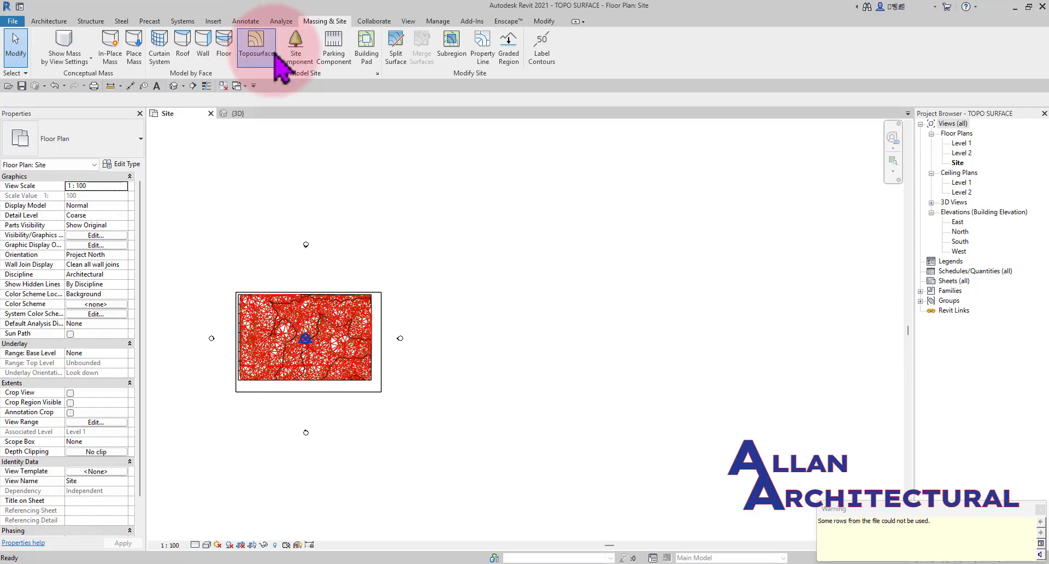
# - Start another toposurface and import contour_points_grid.csv as its points file with millimeters as the unit
pyautogui.click(275, 53)
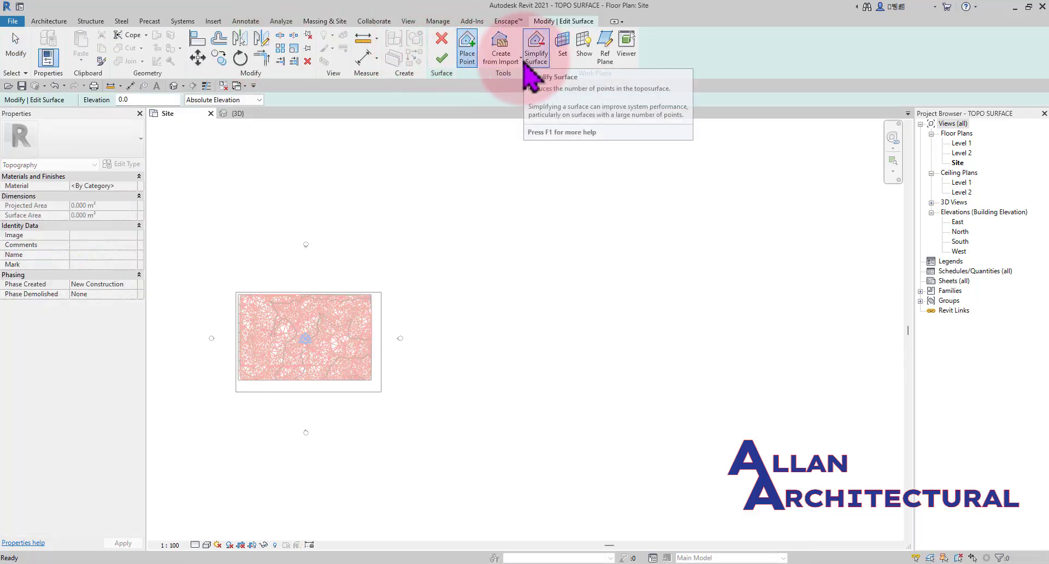
pyautogui.click(500, 54)
pyautogui.click(507, 98)
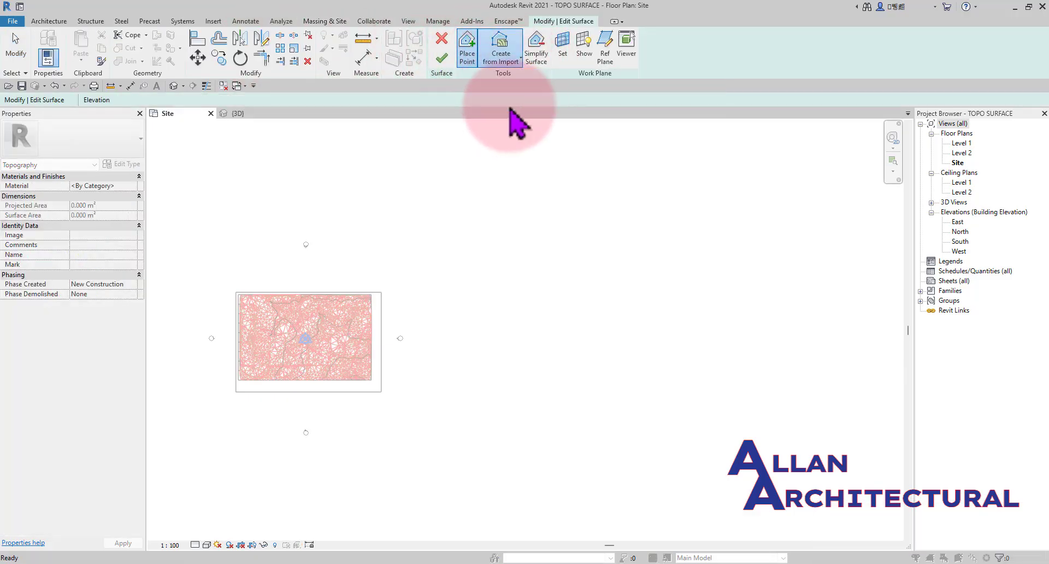
pyautogui.click(317, 95)
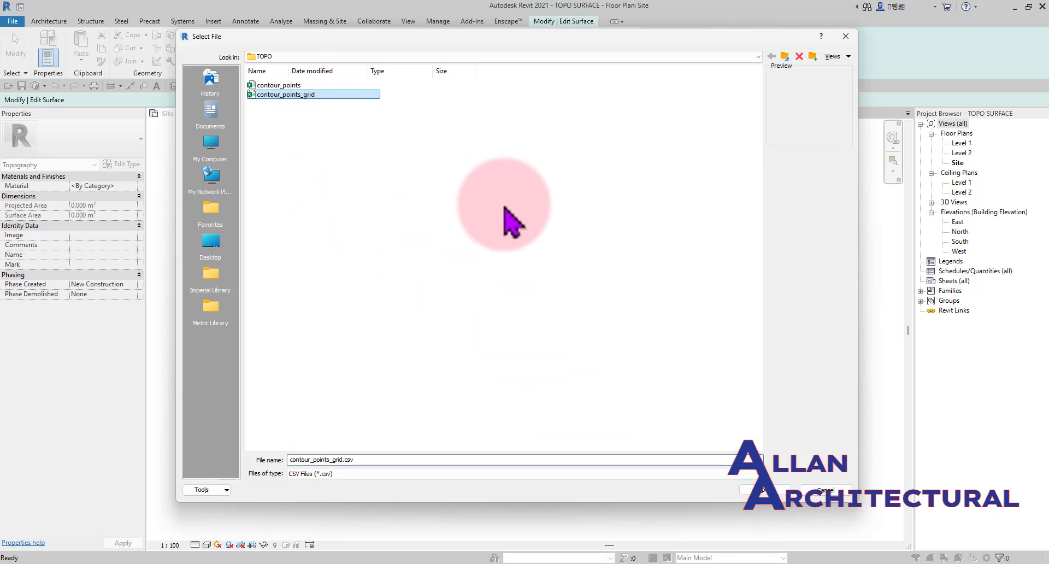
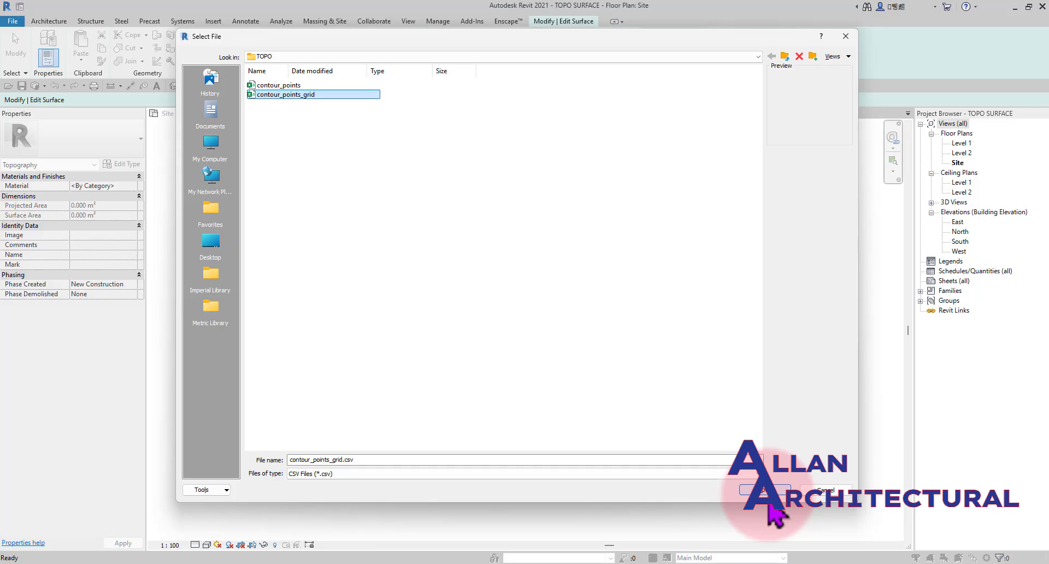
pyautogui.click(767, 492)
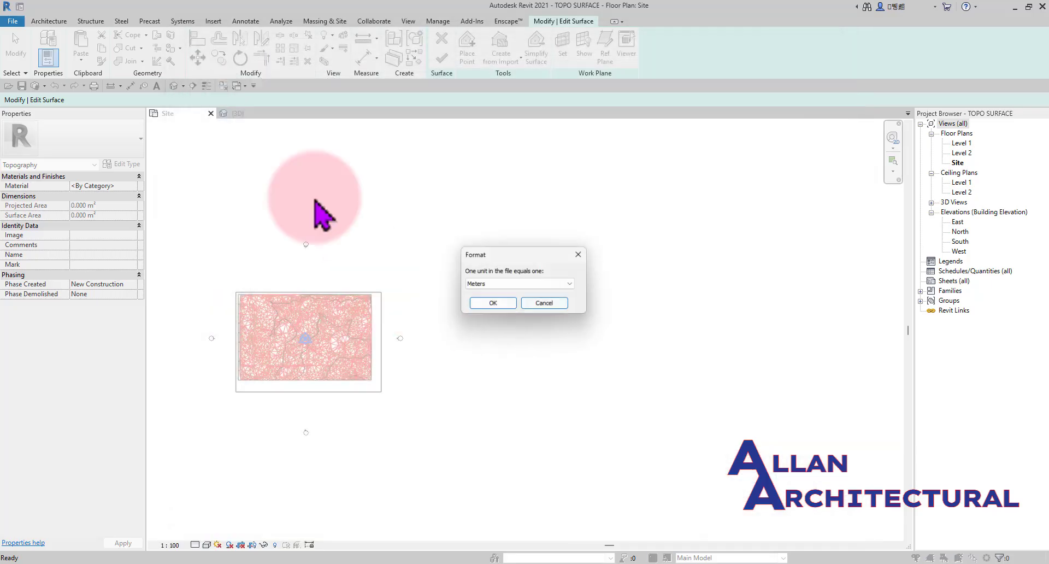
pyautogui.click(497, 284)
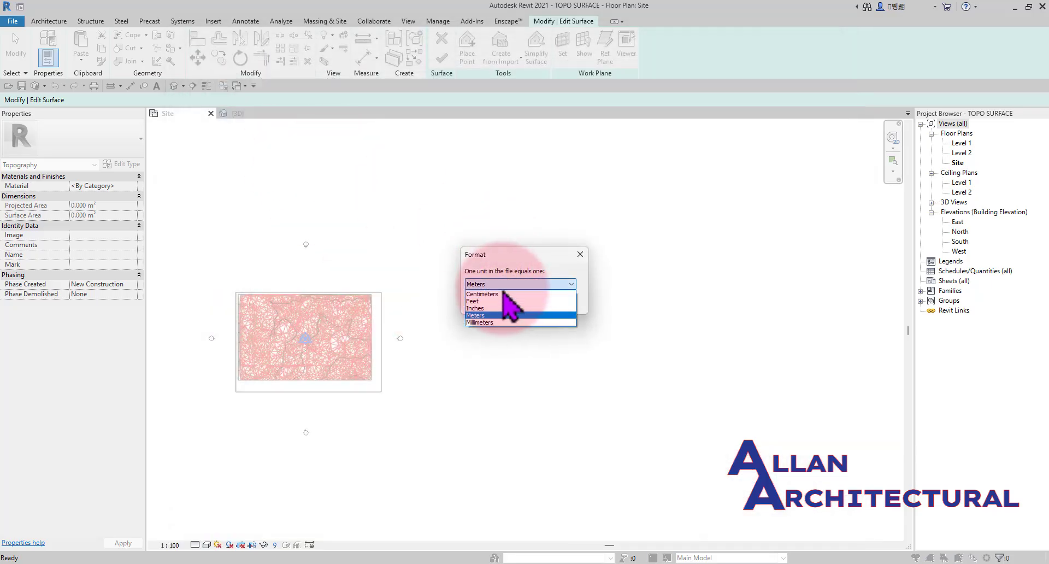
pyautogui.click(499, 323)
pyautogui.click(493, 303)
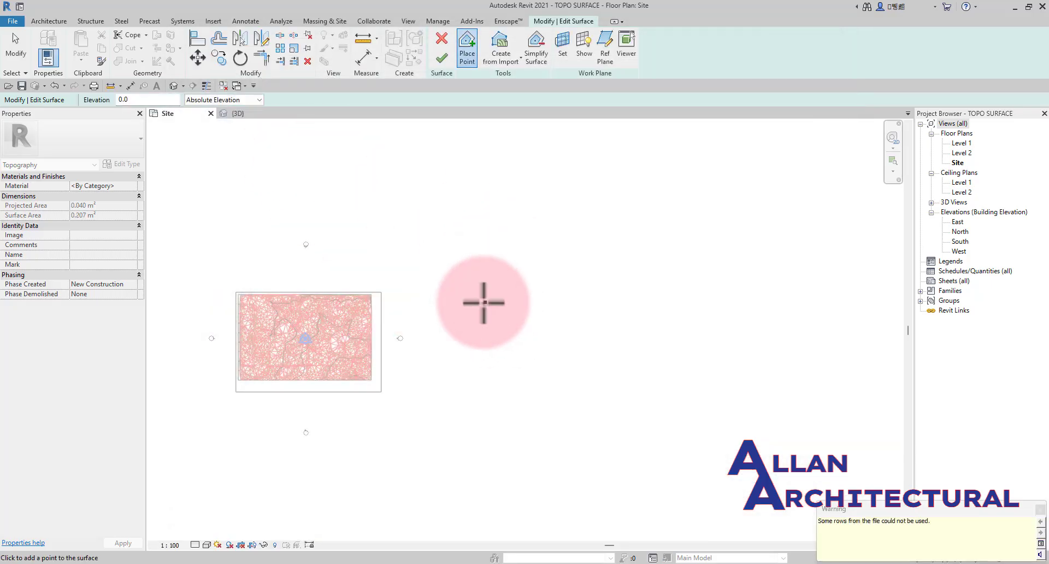
# - Check the size and location of the surface generated in millimeters in the Site plan, and quit the edit, discarding it
pyautogui.scroll(-6, 484, 302)
pyautogui.moveTo(598, 297); pyautogui.dragTo(495, 305, button='middle')
pyautogui.middleClick(493, 306)
pyautogui.middleClick(493, 306)
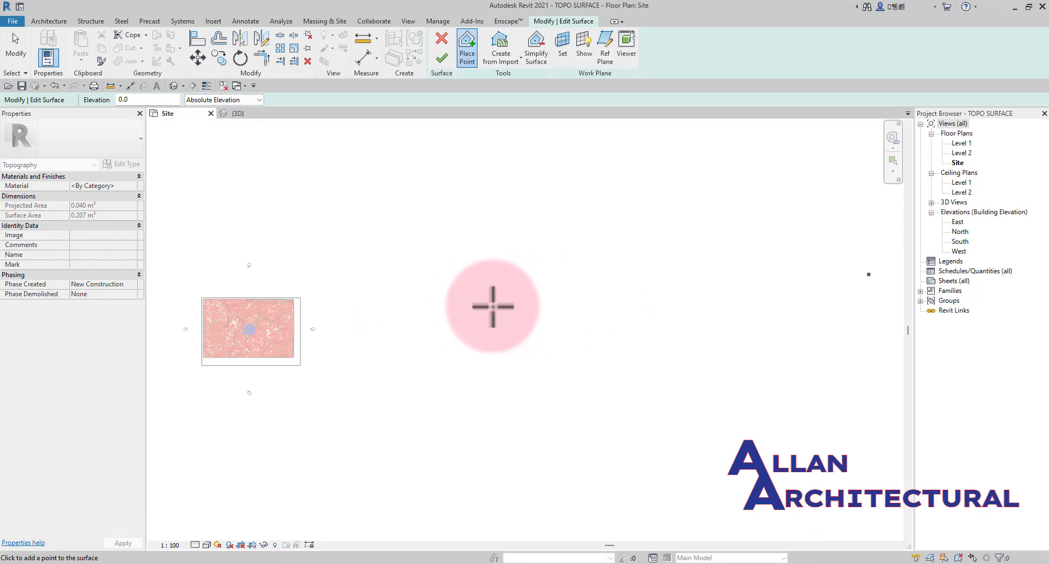
pyautogui.scroll(-2, 493, 307)
pyautogui.scroll(5, 730, 302)
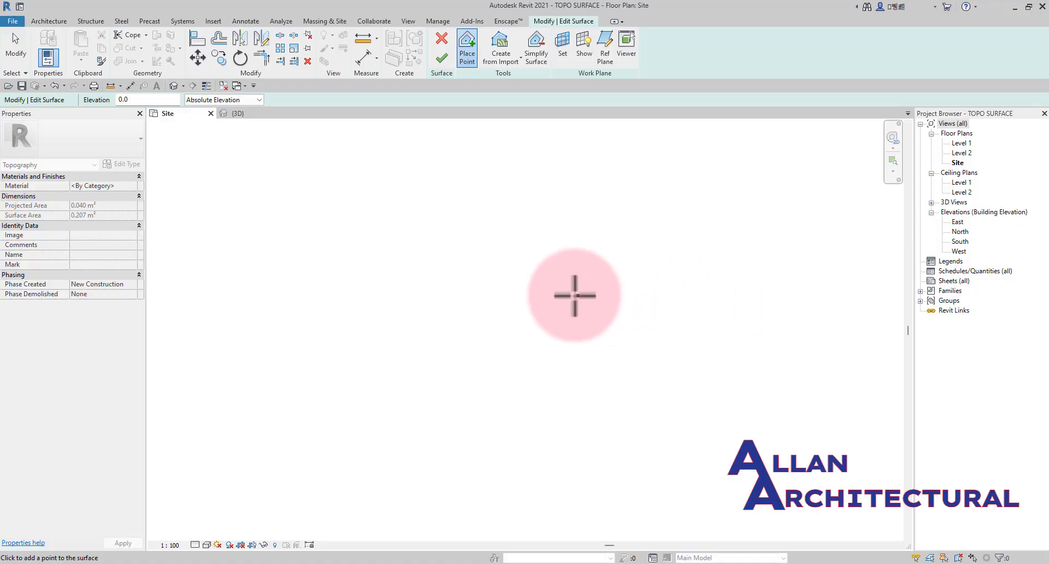
pyautogui.scroll(-4, 421, 251)
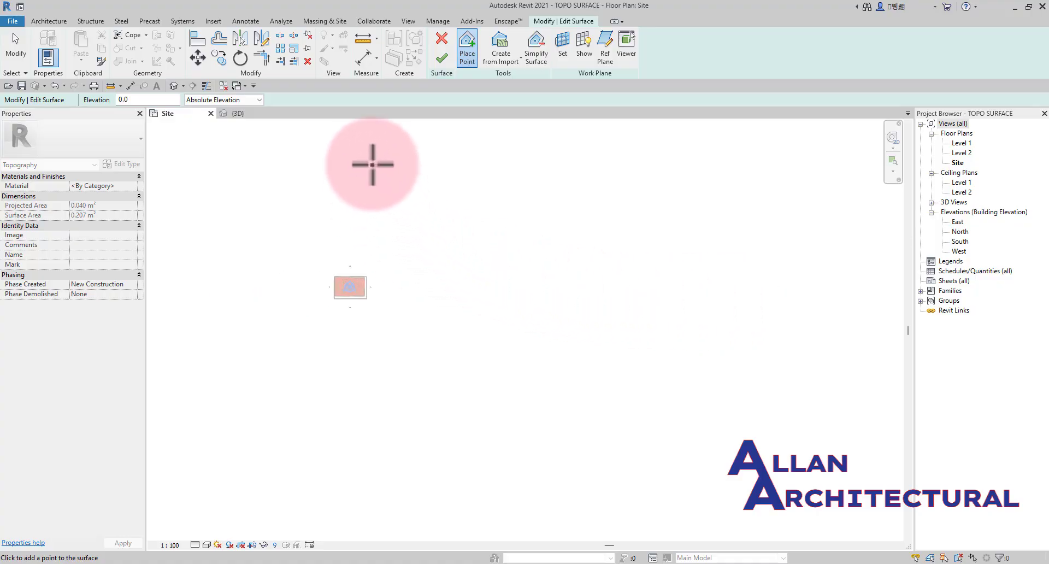
pyautogui.scroll(-1, 426, 308)
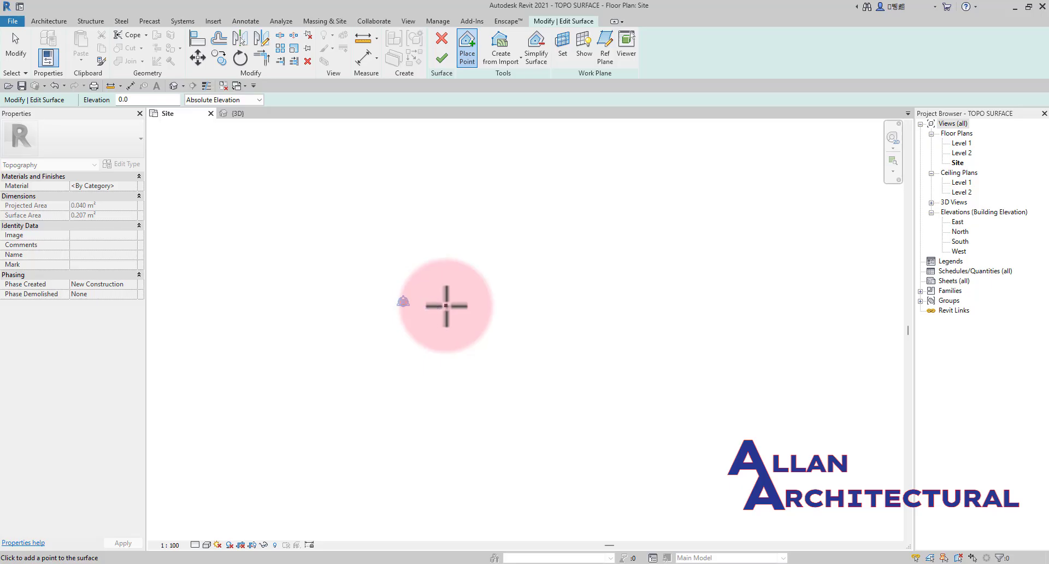
pyautogui.scroll(2, 446, 306)
pyautogui.scroll(2, 348, 306)
pyautogui.scroll(2, 386, 300)
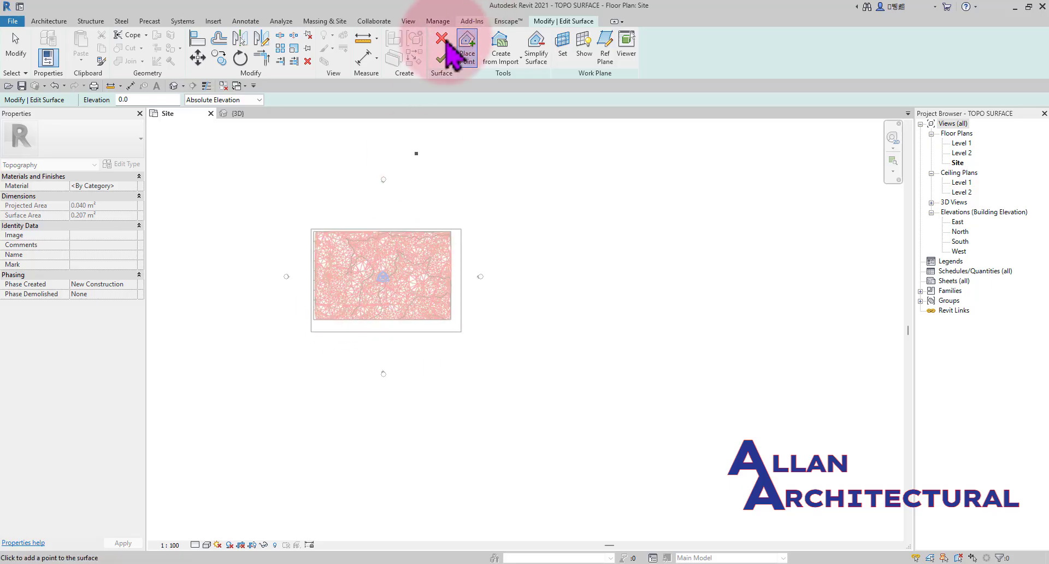
pyautogui.click(441, 47)
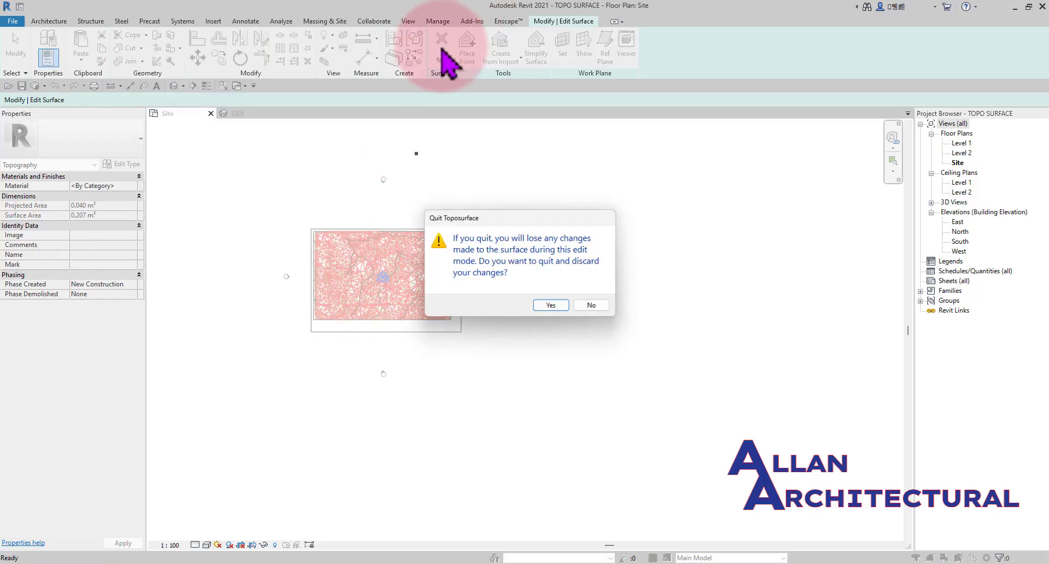
pyautogui.click(551, 305)
# - Review the existing toposurface in the Site plan, and switch to AutoCAD to examine the SITE.dwg contours from above and at a tilt
pyautogui.scroll(-4, 485, 300)
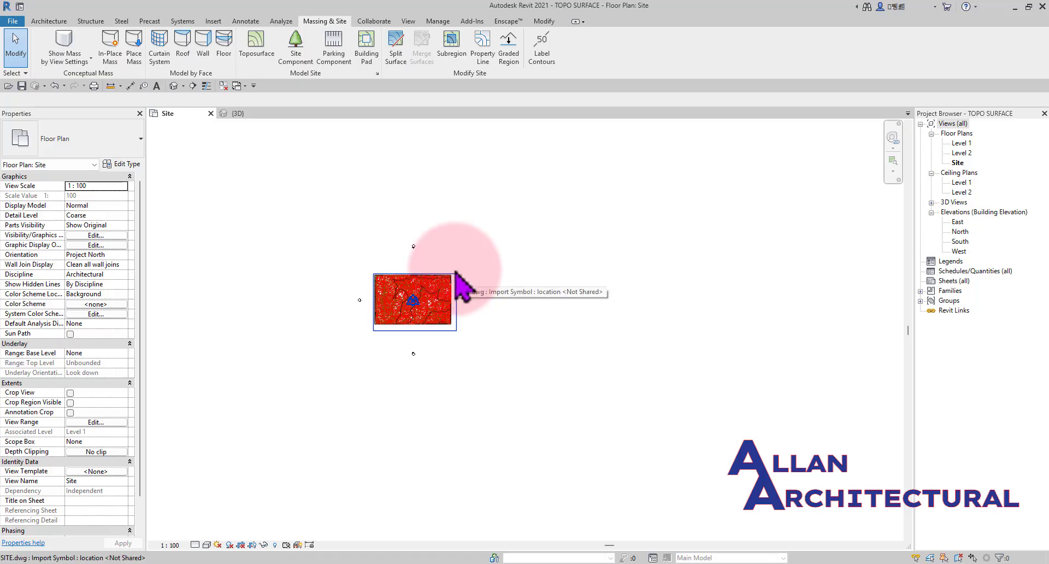
pyautogui.scroll(4, 386, 323)
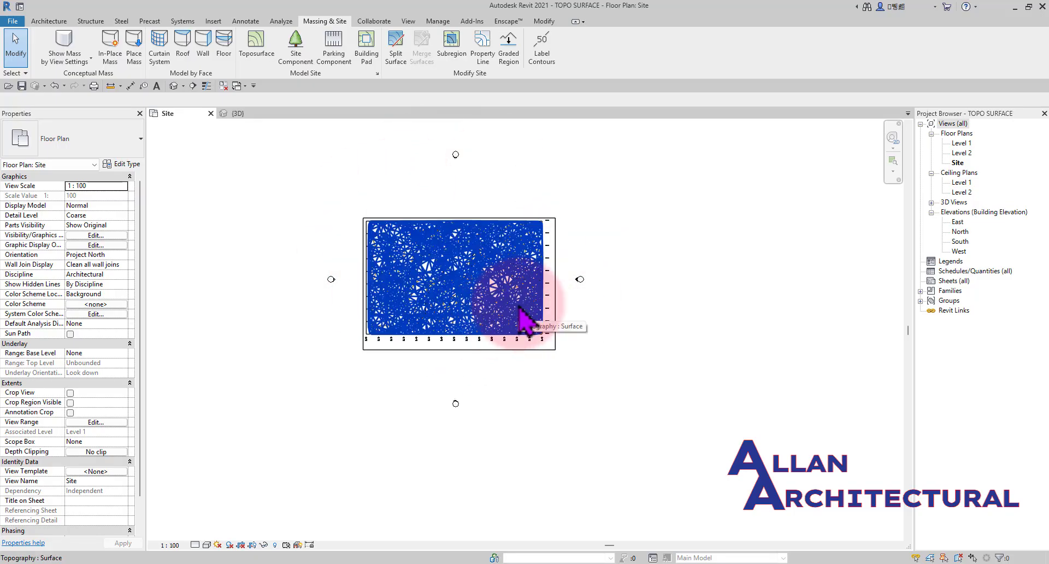
pyautogui.scroll(2, 419, 223)
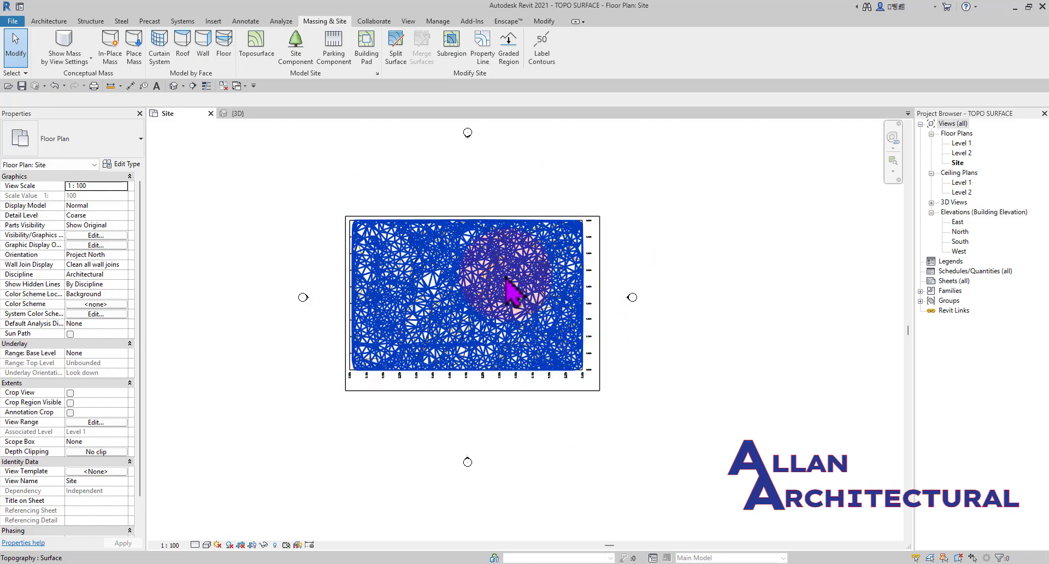
pyautogui.scroll(-2, 507, 290)
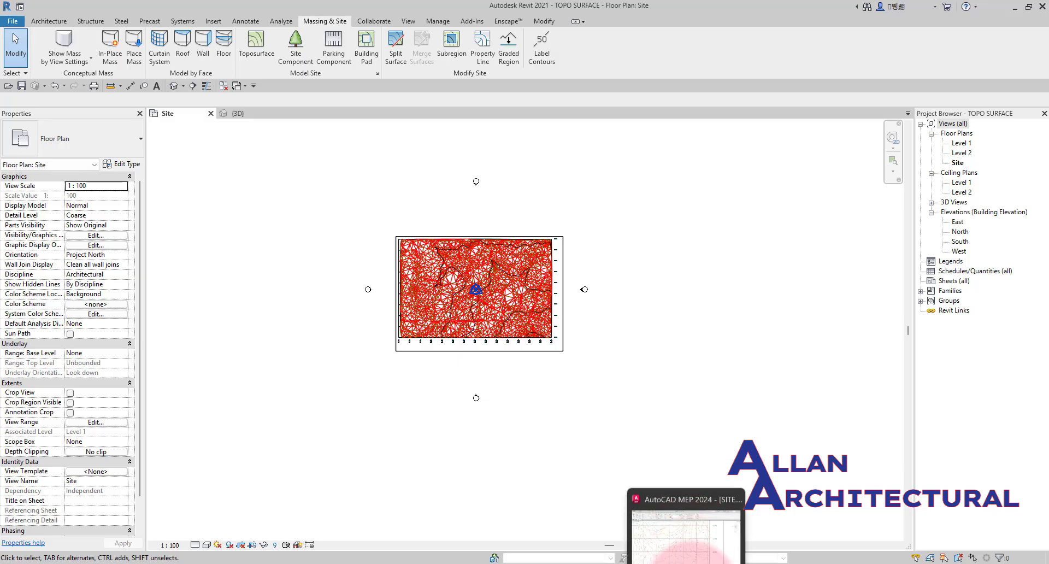
pyautogui.click(695, 563)
pyautogui.scroll(-7, 518, 335)
pyautogui.moveTo(445, 370); pyautogui.dragTo(471, 332, button='middle')
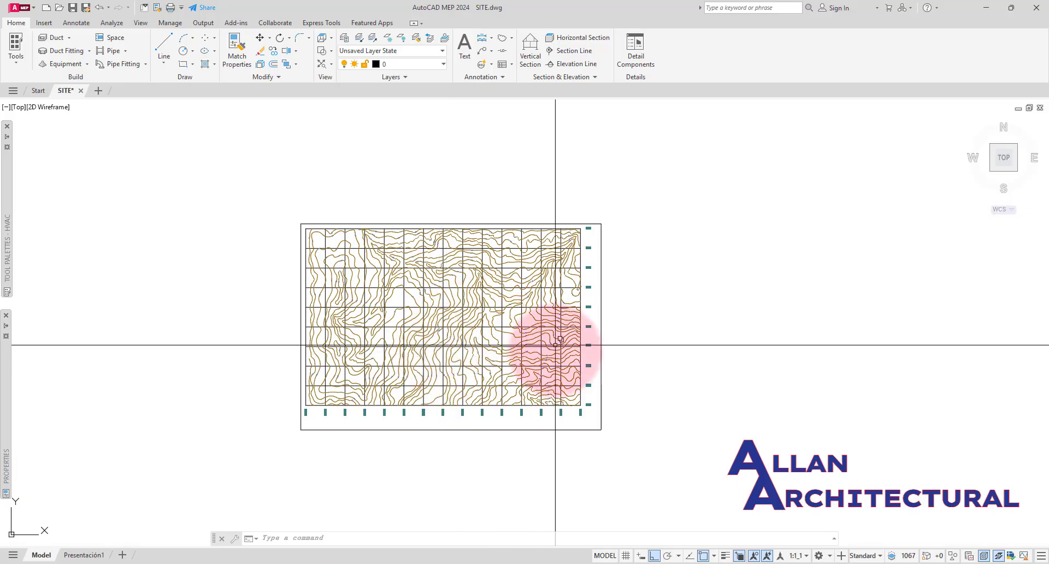
pyautogui.scroll(-4, 544, 314)
pyautogui.scroll(6, 507, 323)
pyautogui.scroll(-3, 639, 430)
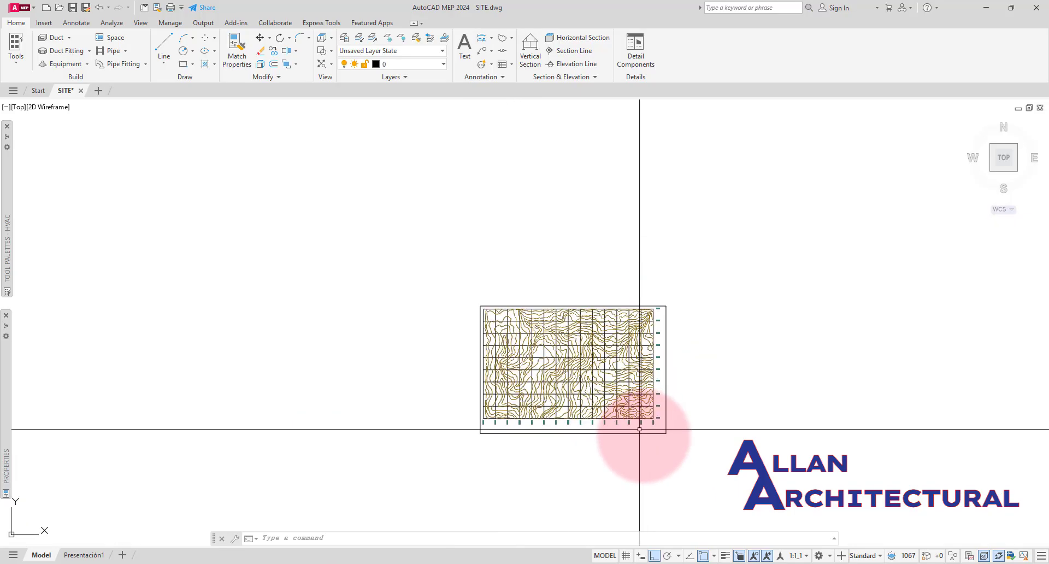
pyautogui.keyDown('shift'); pyautogui.moveTo(632, 460); pyautogui.dragTo(607, 355, button='middle'); pyautogui.keyUp('shift')
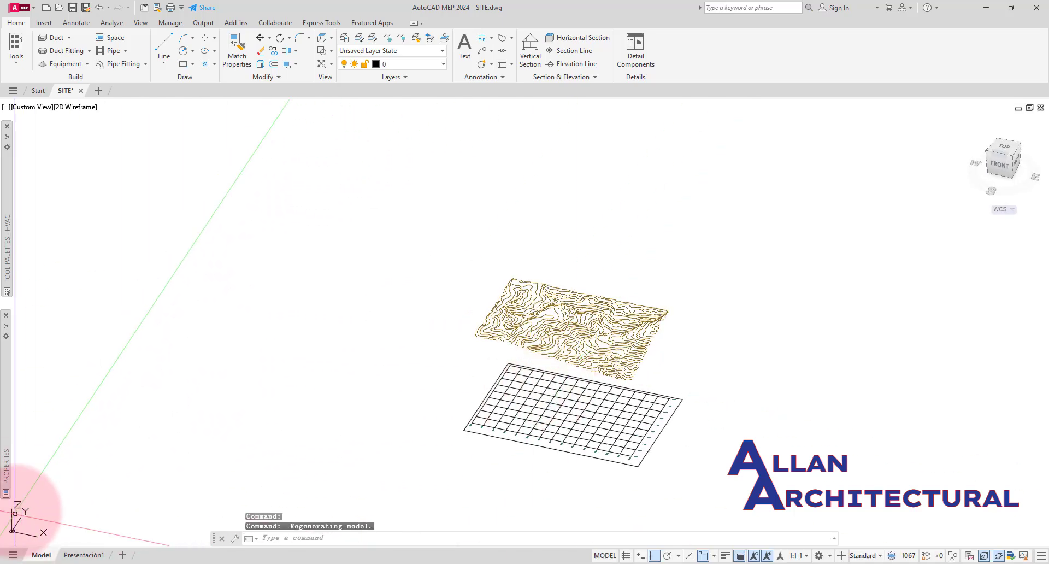
# - List the properties and vertex coordinates of the contour polyline labelled 830 with the LIST command
pyautogui.scroll(6, 579, 339)
pyautogui.click(579, 339)
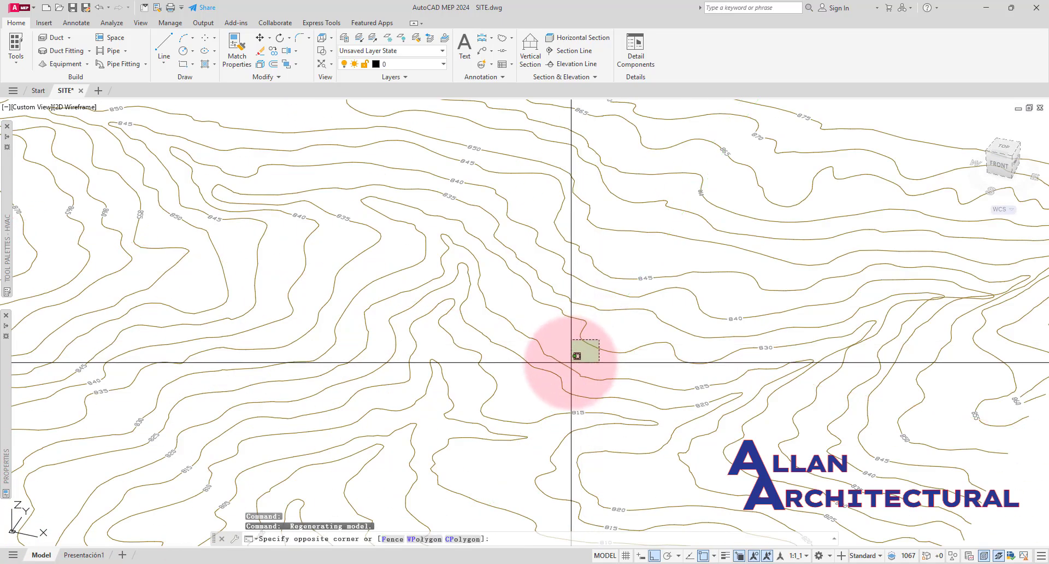
pyautogui.click(571, 362)
pyautogui.write('LI')
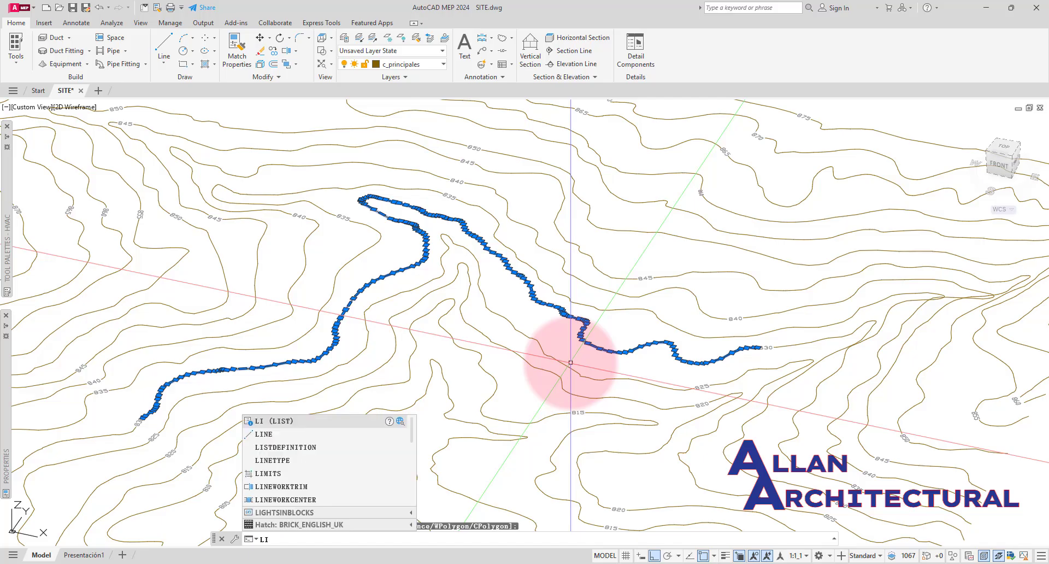
pyautogui.write('T')
pyautogui.press('BackSpace')
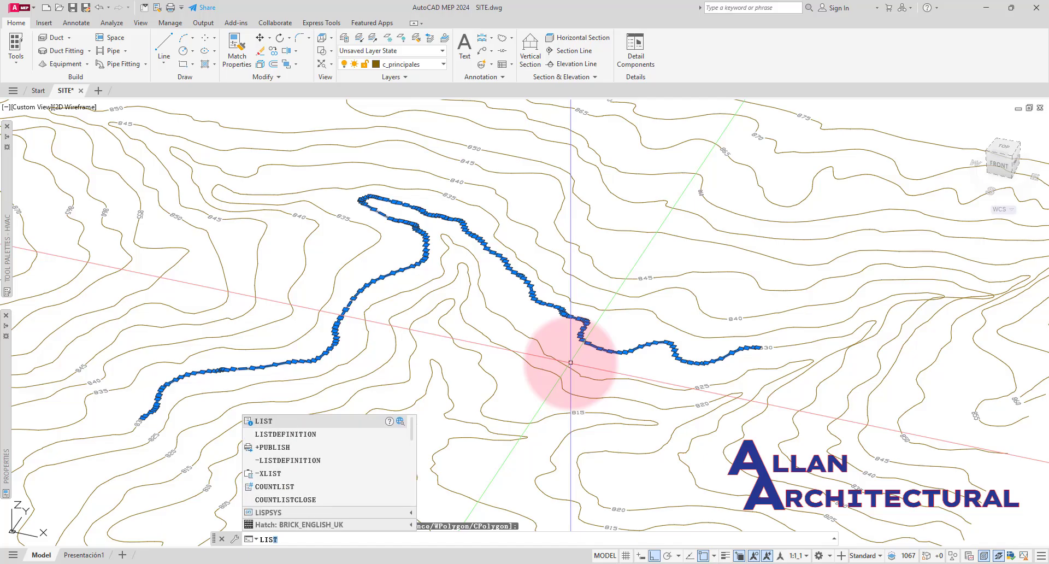
pyautogui.press('Return')
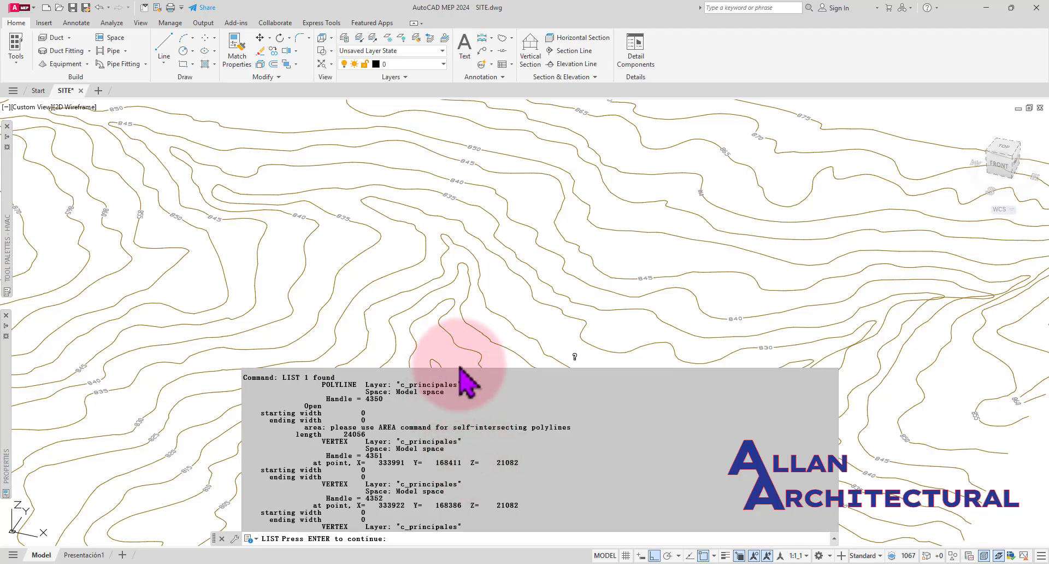
pyautogui.press('Escape')
# - Examine the elevation spacing of the contour lines in the front view
pyautogui.scroll(-5, 461, 365)
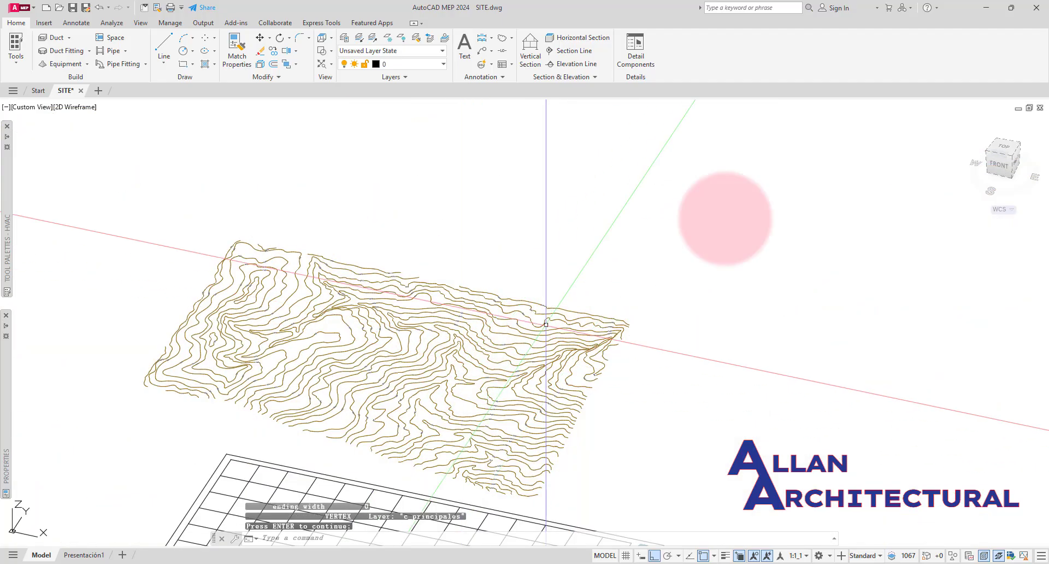
pyautogui.click(1000, 164)
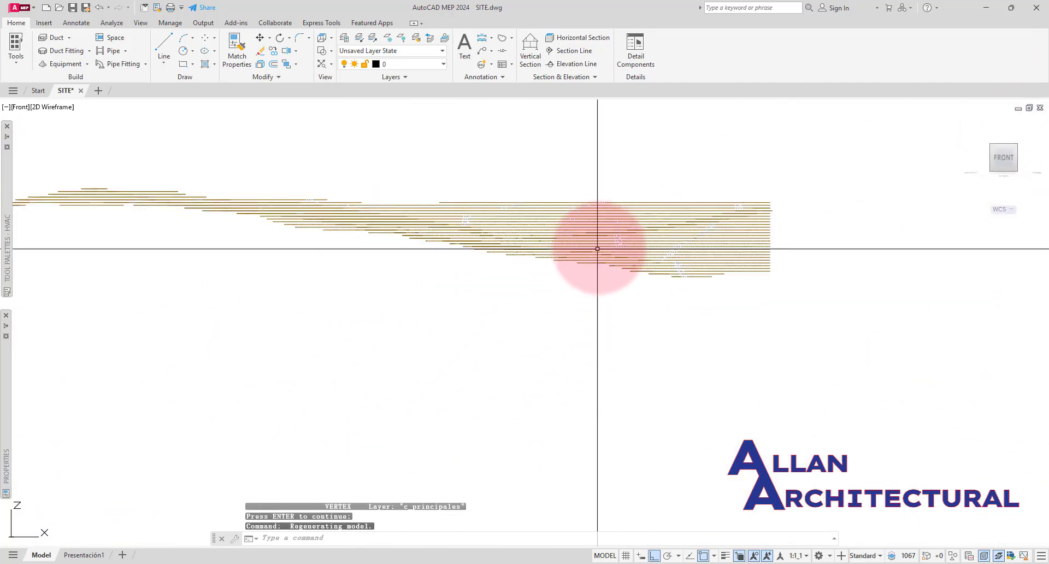
pyautogui.scroll(-4, 640, 259)
pyautogui.scroll(2, 428, 234)
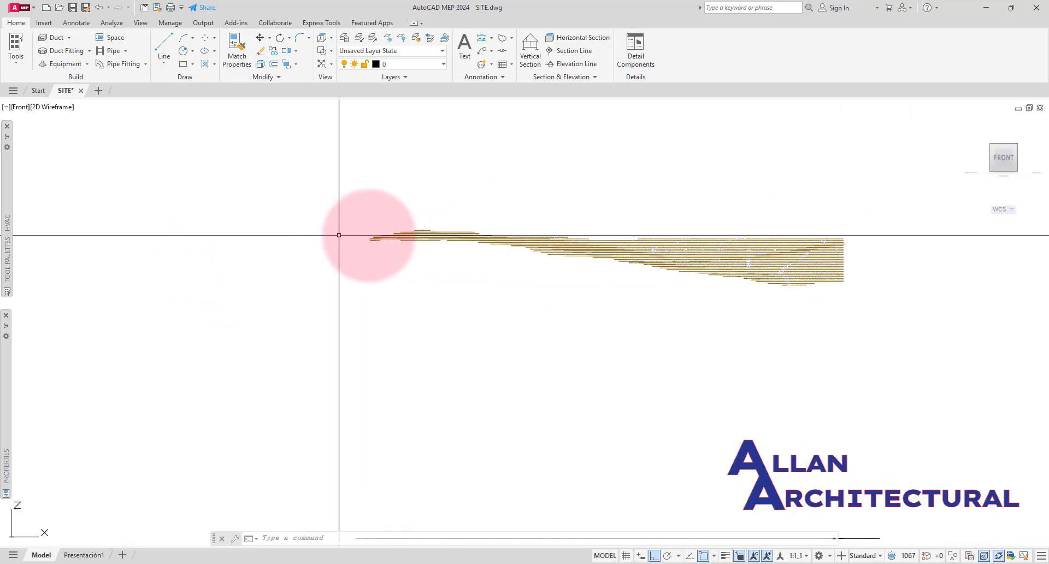
pyautogui.scroll(5, 781, 242)
pyautogui.scroll(-5, 642, 219)
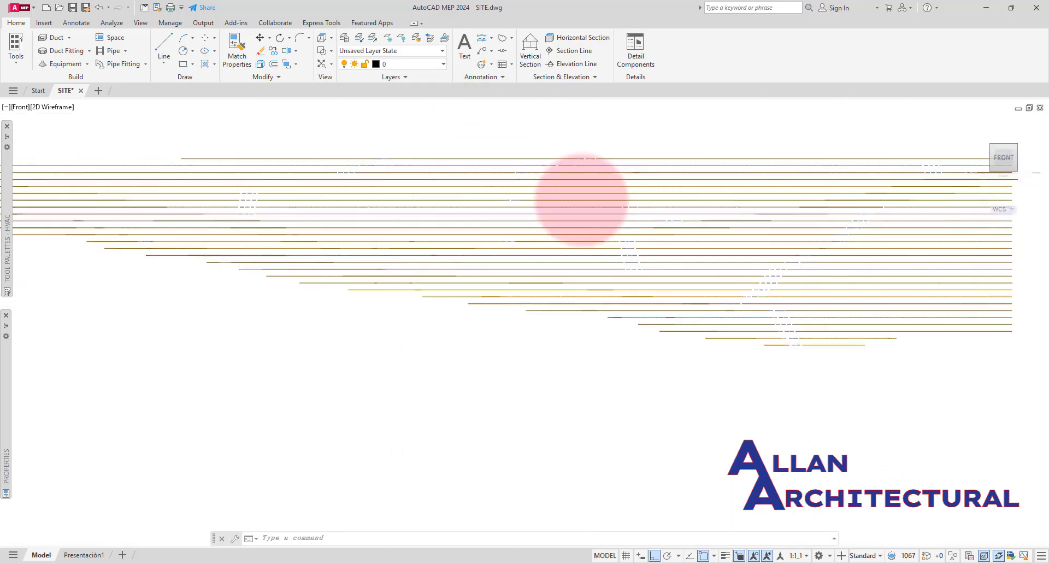
# - Examine the contour elevation labels over the grid in the top view, and orbit to compare the contours' height with the flat grid
pyautogui.keyDown('shift'); pyautogui.moveTo(642, 218); pyautogui.dragTo(630, 279, button='middle'); pyautogui.keyUp('shift')
pyautogui.click(1003, 149)
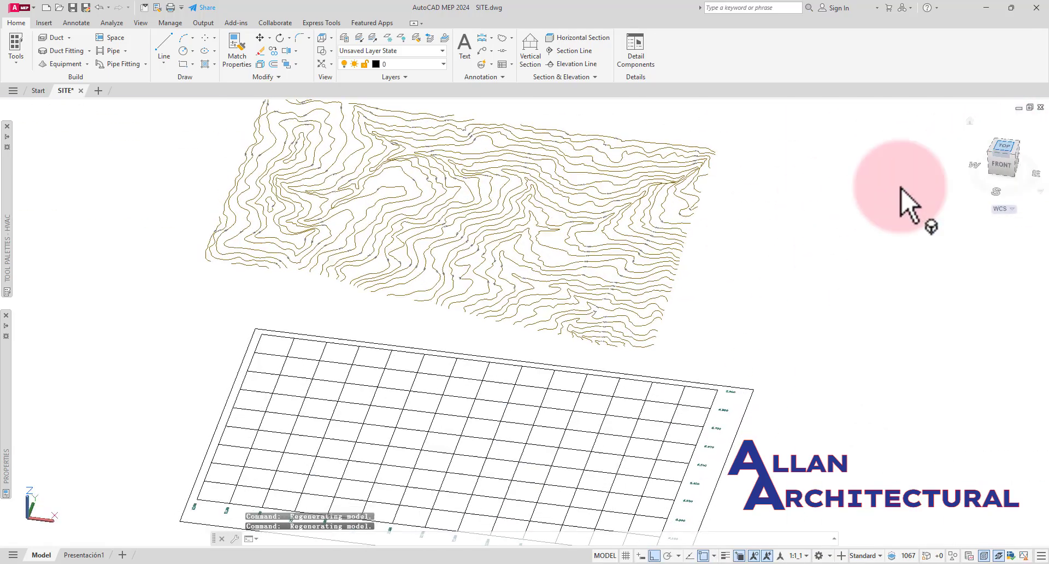
pyautogui.scroll(6, 566, 283)
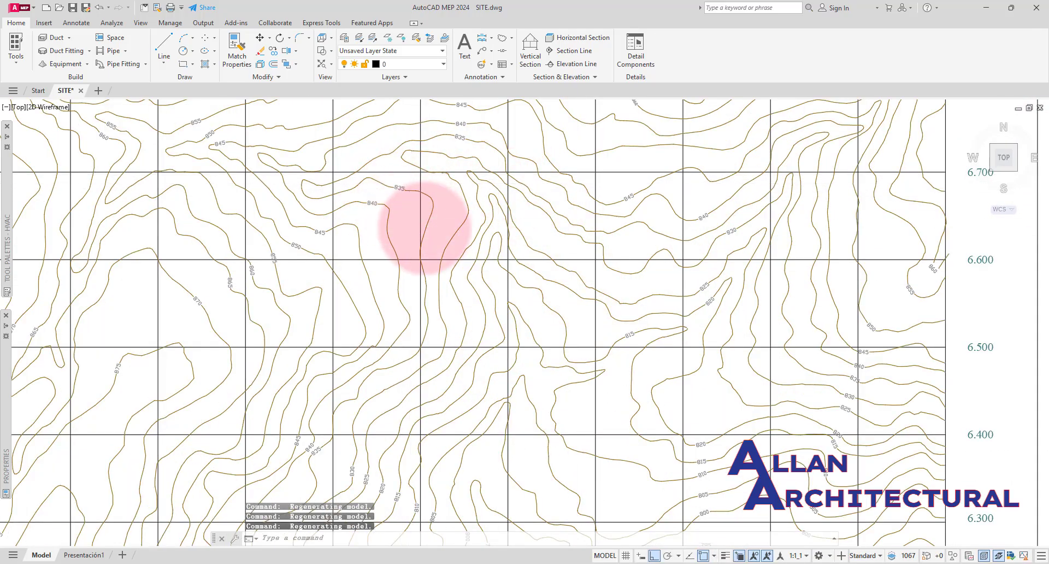
pyautogui.scroll(-2, 286, 175)
pyautogui.scroll(4, 316, 211)
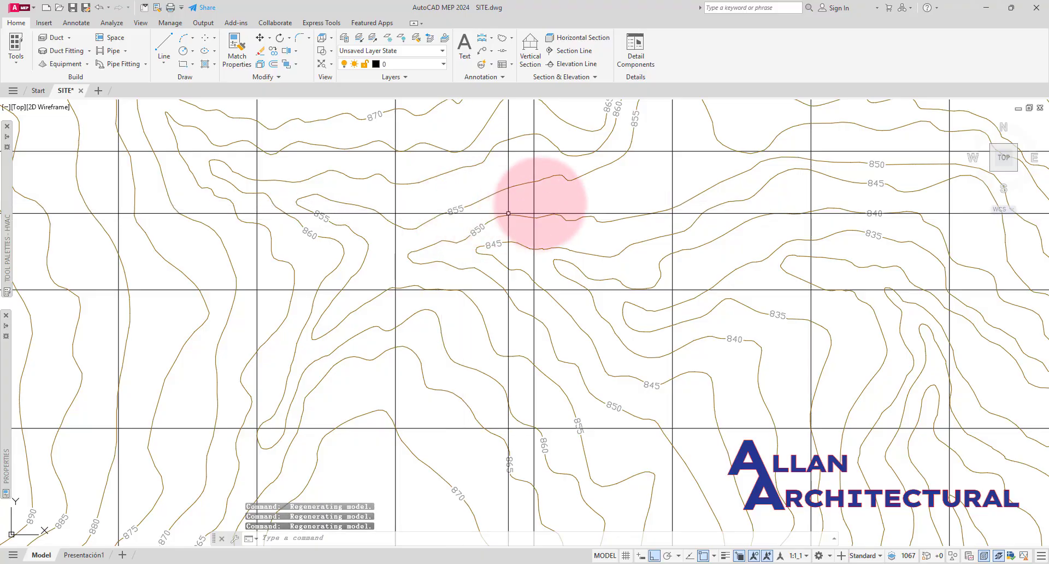
pyautogui.scroll(-3, 651, 152)
pyautogui.scroll(3, 558, 201)
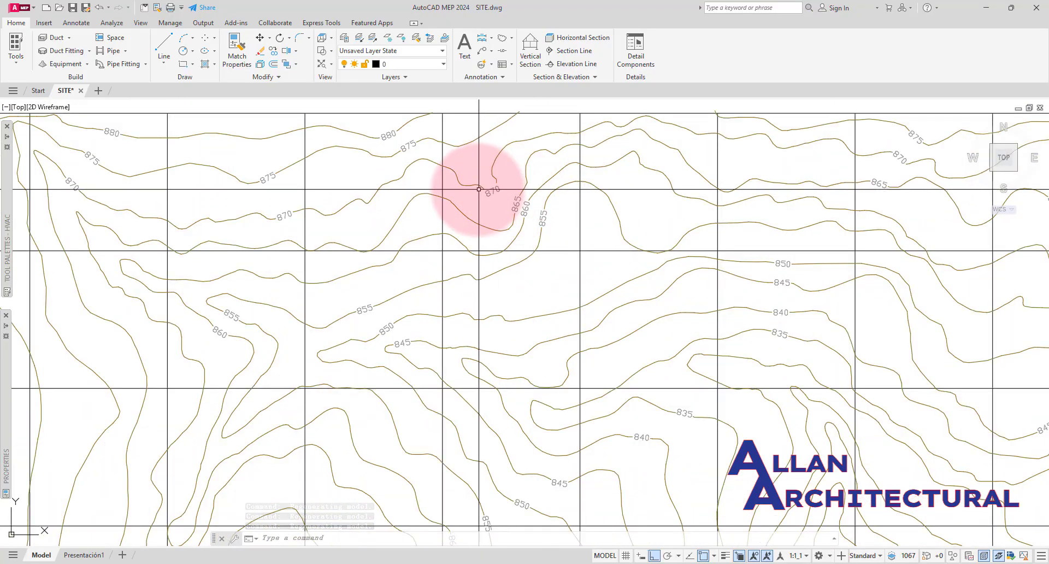
pyautogui.scroll(-4, 628, 164)
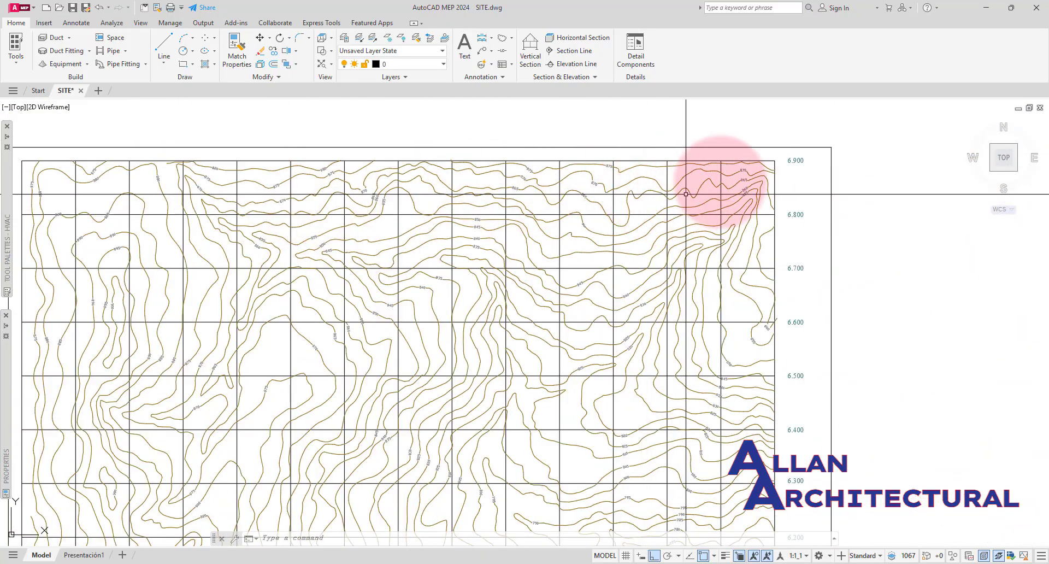
pyautogui.scroll(-2, 686, 194)
pyautogui.scroll(-2, 418, 338)
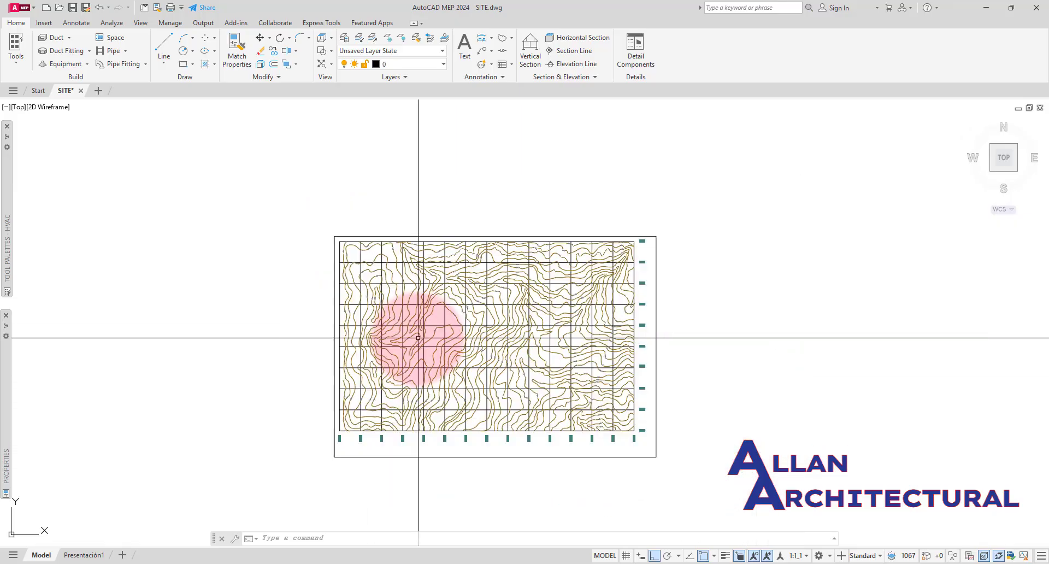
pyautogui.keyDown('shift'); pyautogui.moveTo(445, 402); pyautogui.dragTo(452, 190, button='middle'); pyautogui.keyUp('shift')
pyautogui.keyDown('shift'); pyautogui.moveTo(481, 270); pyautogui.dragTo(266, 128, button='middle'); pyautogui.keyUp('shift')
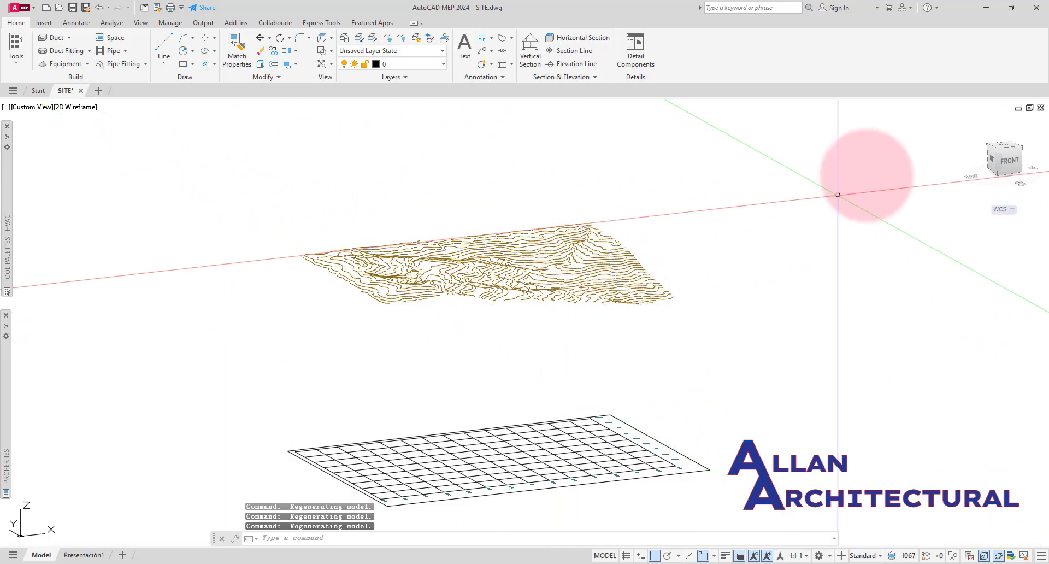
# - Return to the top view and examine the contours and their elevation labels across the coordinate grid
pyautogui.click(1009, 147)
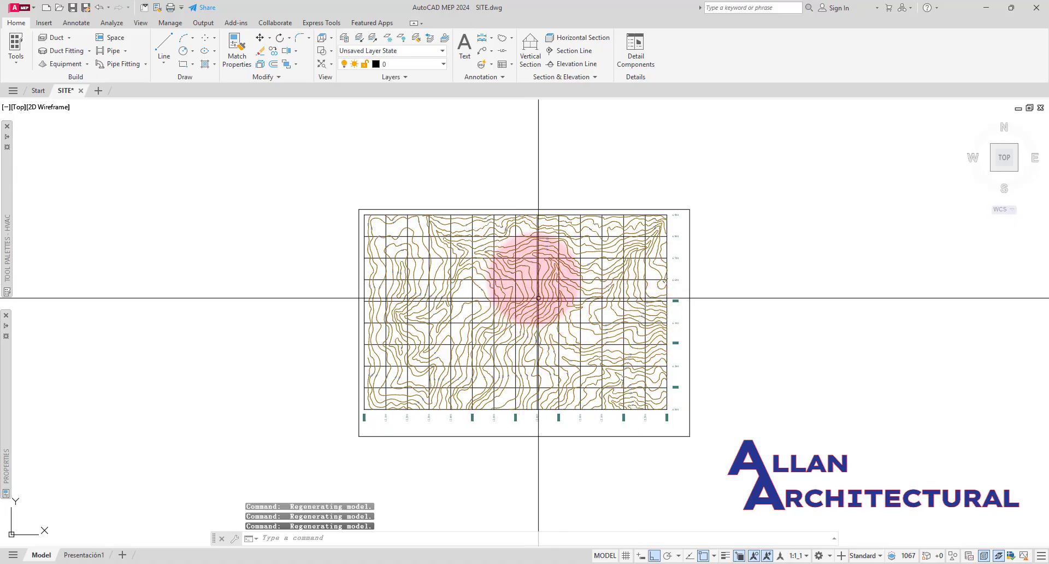
pyautogui.scroll(4, 580, 290)
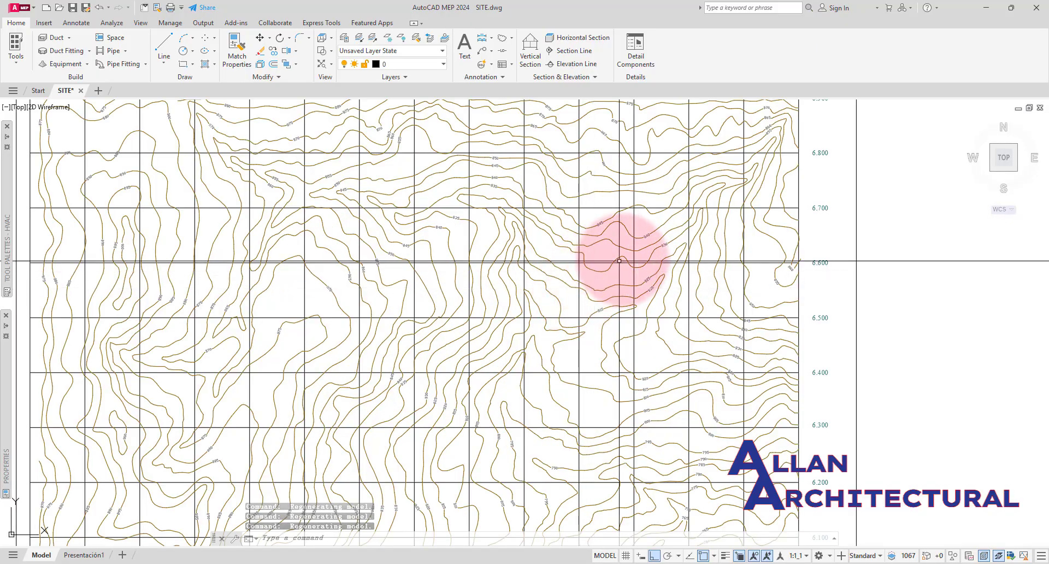
pyautogui.scroll(-5, 417, 234)
pyautogui.scroll(4, 417, 235)
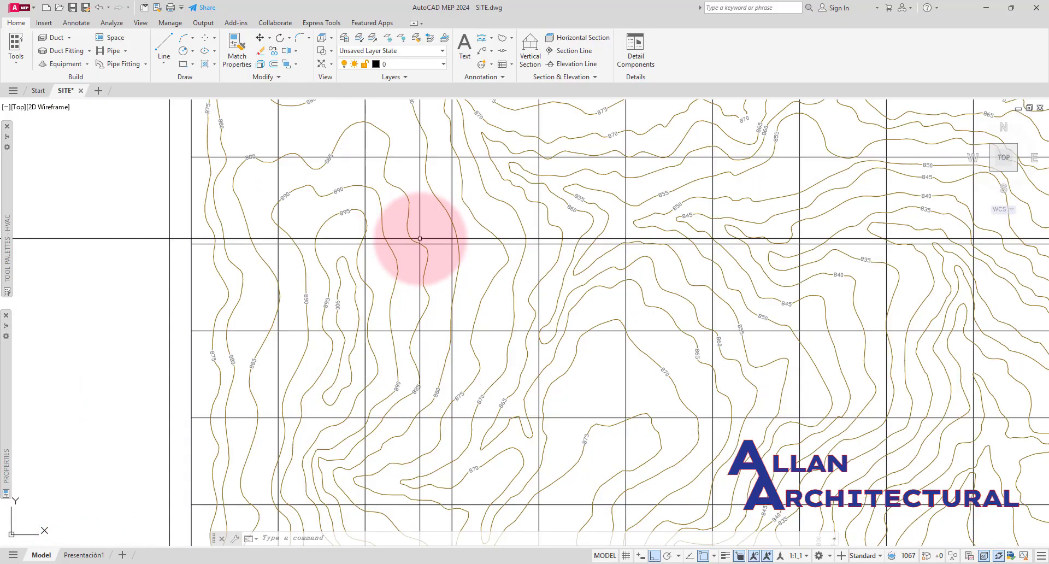
pyautogui.scroll(-4, 476, 253)
pyautogui.moveTo(475, 253); pyautogui.dragTo(419, 220, button='middle')
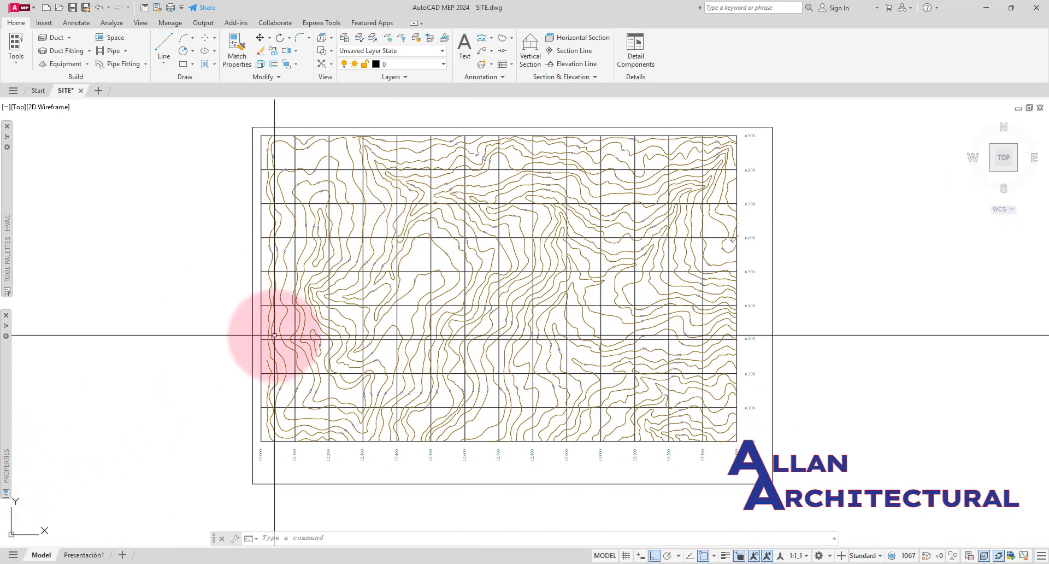
pyautogui.scroll(-3, 403, 315)
pyautogui.moveTo(402, 314)
pyautogui.mouseDown(button='middle')
pyautogui.moveTo(436, 326)
pyautogui.moveTo(425, 320)
pyautogui.mouseUp(button='middle')
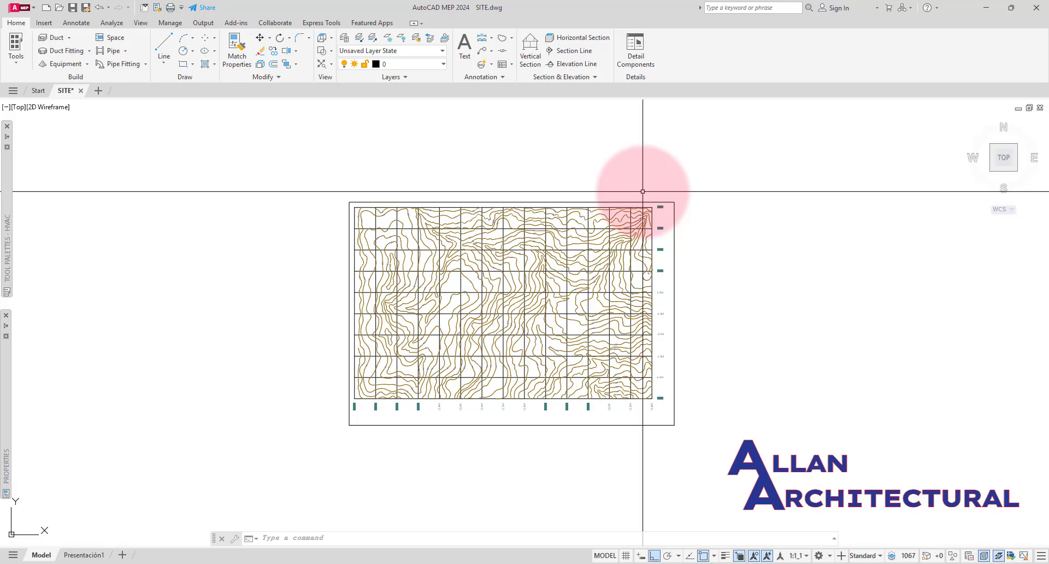
# - Examine the contour elevation labels from the northern edge through the western and southern parts of the site
pyautogui.scroll(2, 544, 231)
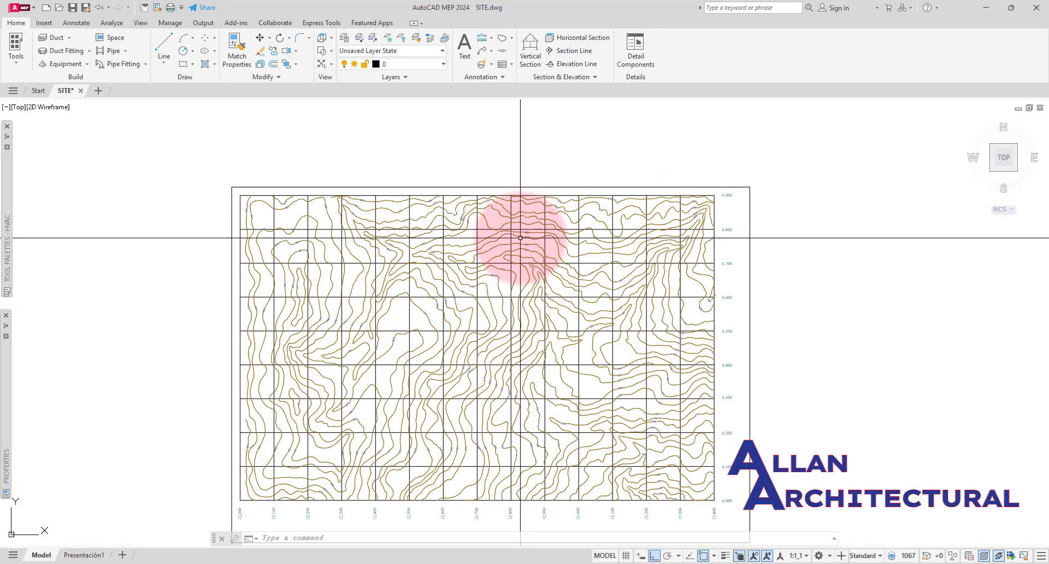
pyautogui.scroll(4, 543, 232)
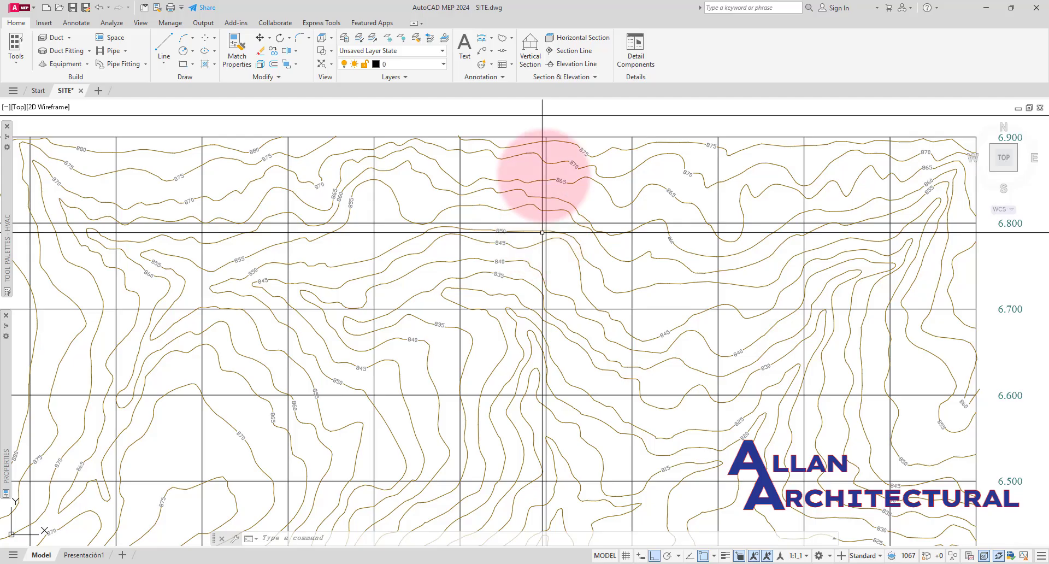
pyautogui.scroll(-2, 182, 267)
pyautogui.scroll(2, 233, 337)
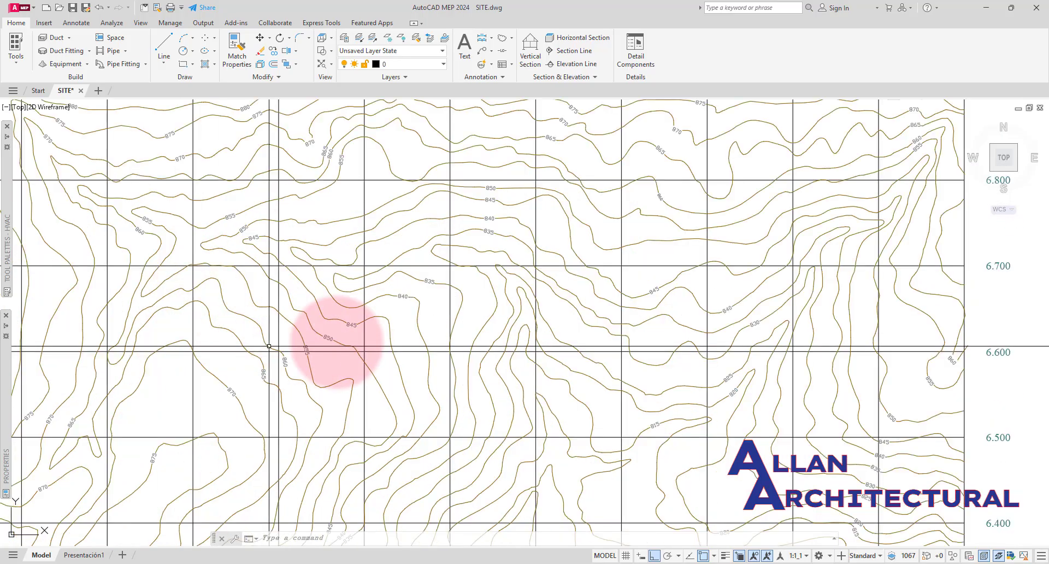
pyautogui.scroll(-2, 427, 297)
pyautogui.moveTo(341, 328); pyautogui.dragTo(525, 278, button='middle')
pyautogui.scroll(4, 335, 305)
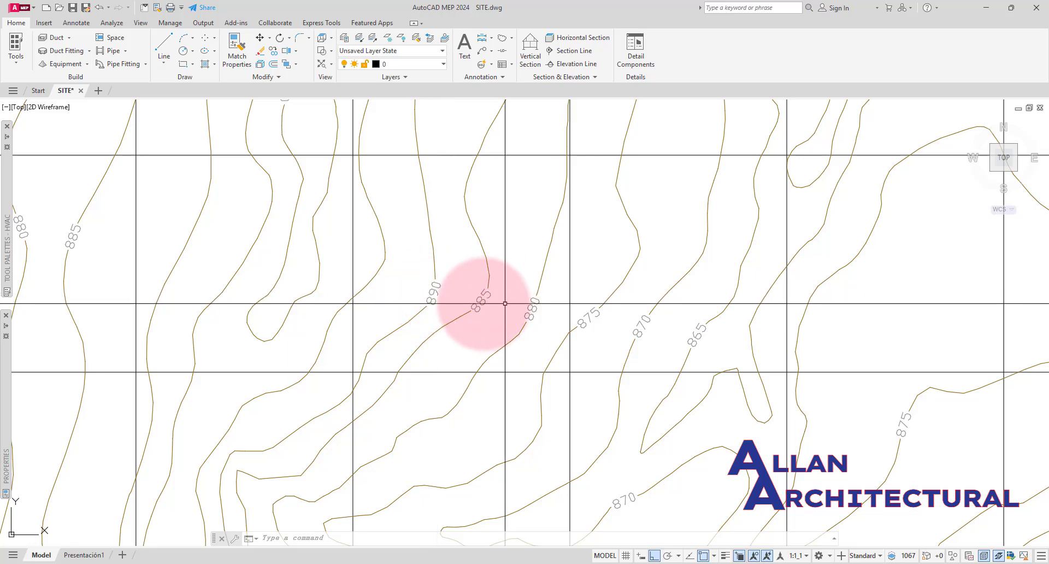
pyautogui.scroll(-6, 438, 294)
pyautogui.moveTo(537, 348); pyautogui.dragTo(469, 285, button='middle')
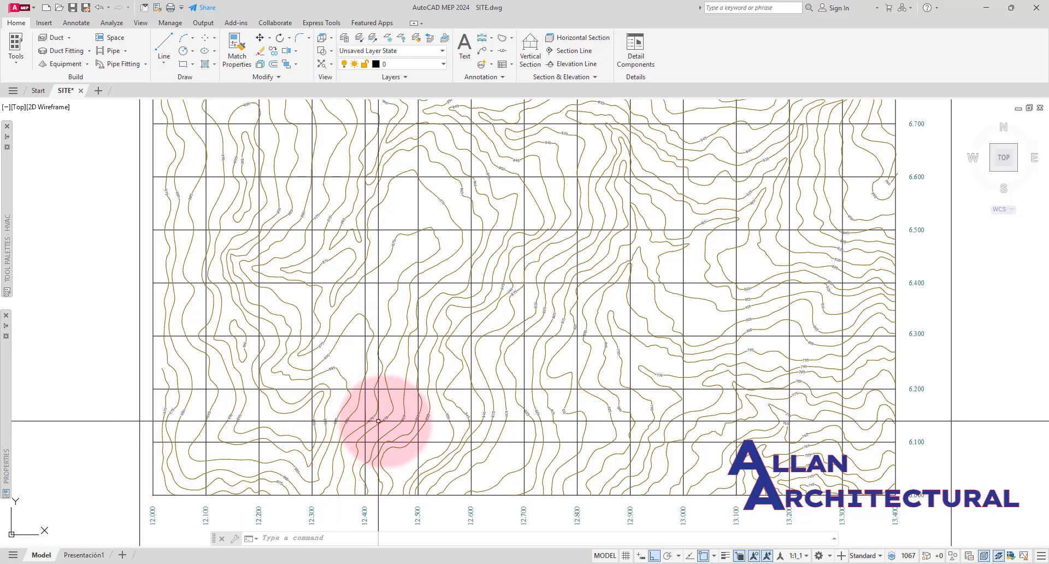
pyautogui.scroll(5, 386, 418)
pyautogui.scroll(-3, 373, 404)
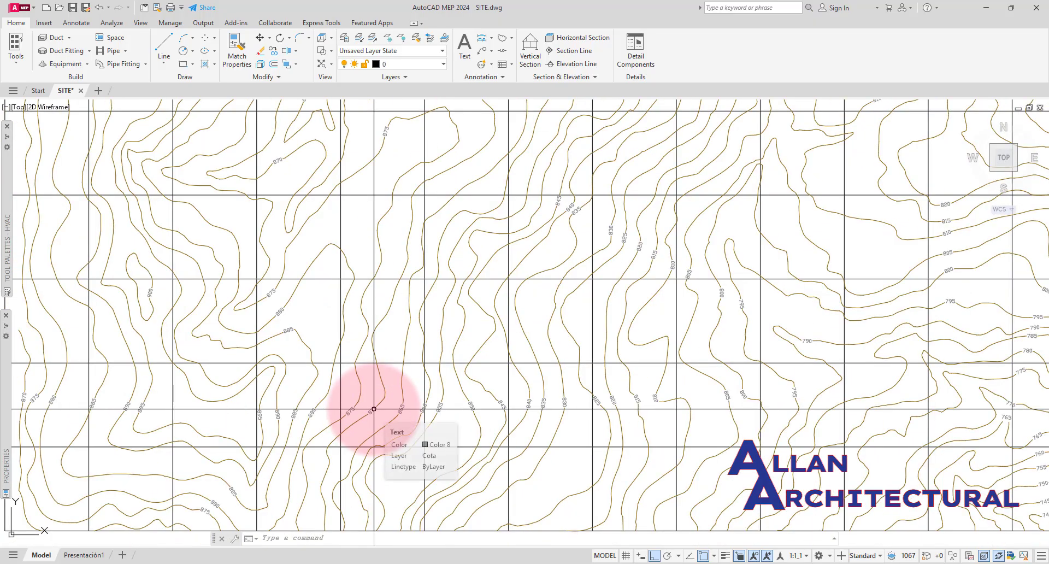
pyautogui.scroll(-2, 373, 410)
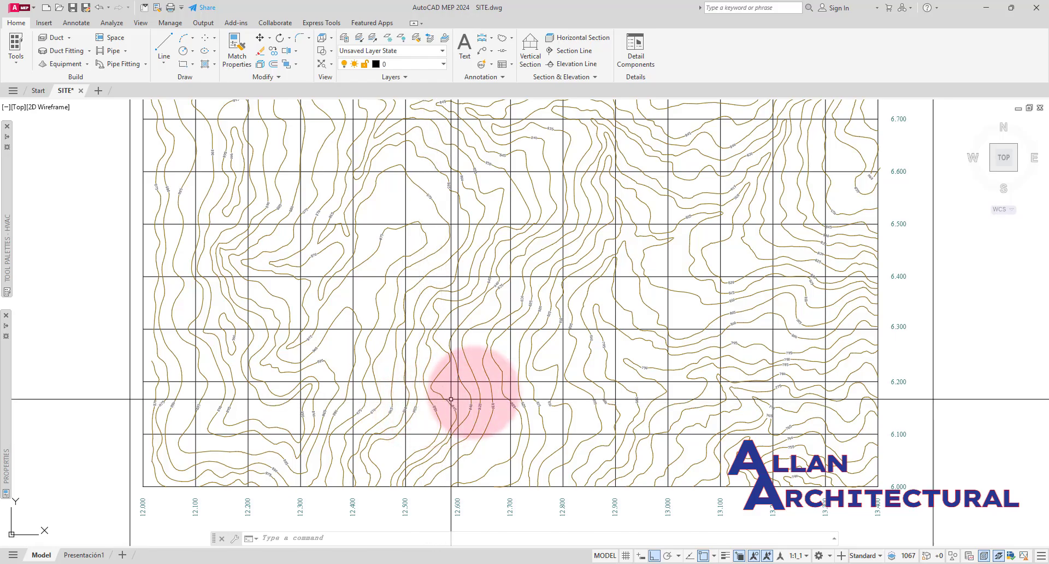
pyautogui.scroll(-2, 316, 261)
pyautogui.moveTo(501, 214); pyautogui.dragTo(497, 261, button='middle')
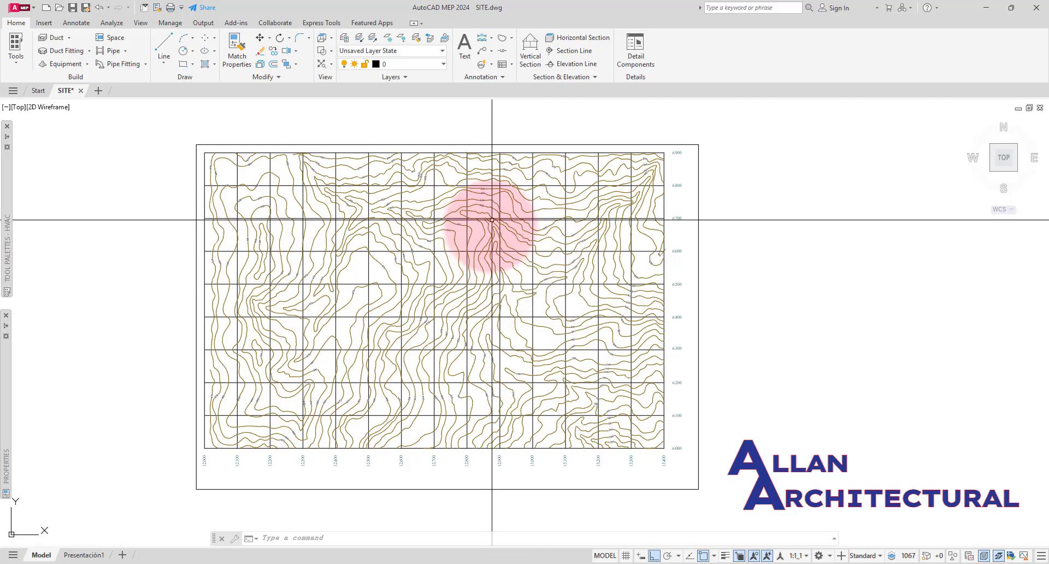
# - Select the contour elevation label 835 to check its layer, and clear the selection
pyautogui.scroll(8, 486, 202)
pyautogui.scroll(2, 336, 123)
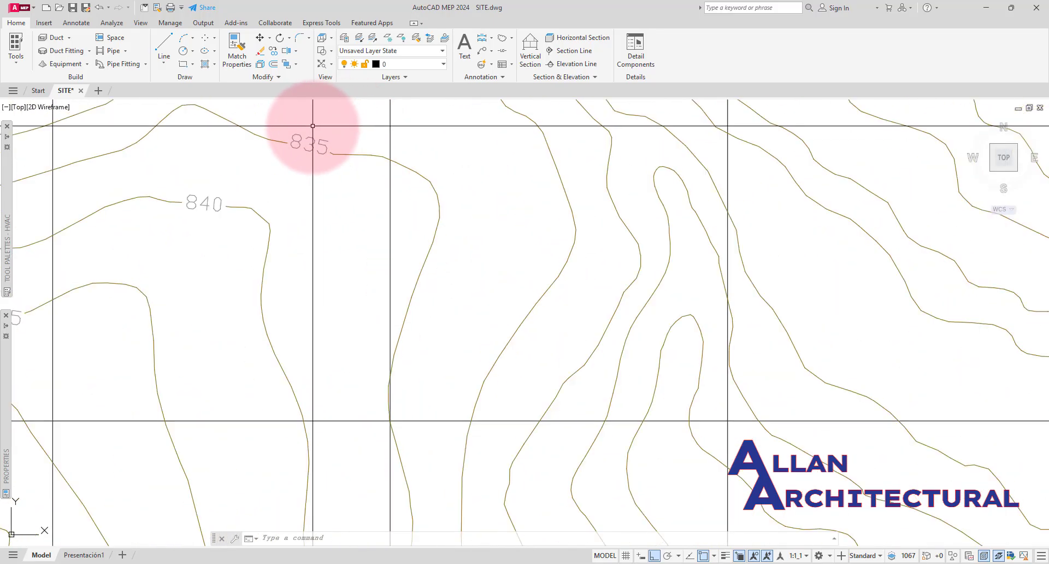
pyautogui.click(310, 132)
pyautogui.click(309, 155)
pyautogui.moveTo(313, 144); pyautogui.dragTo(335, 152, button='middle')
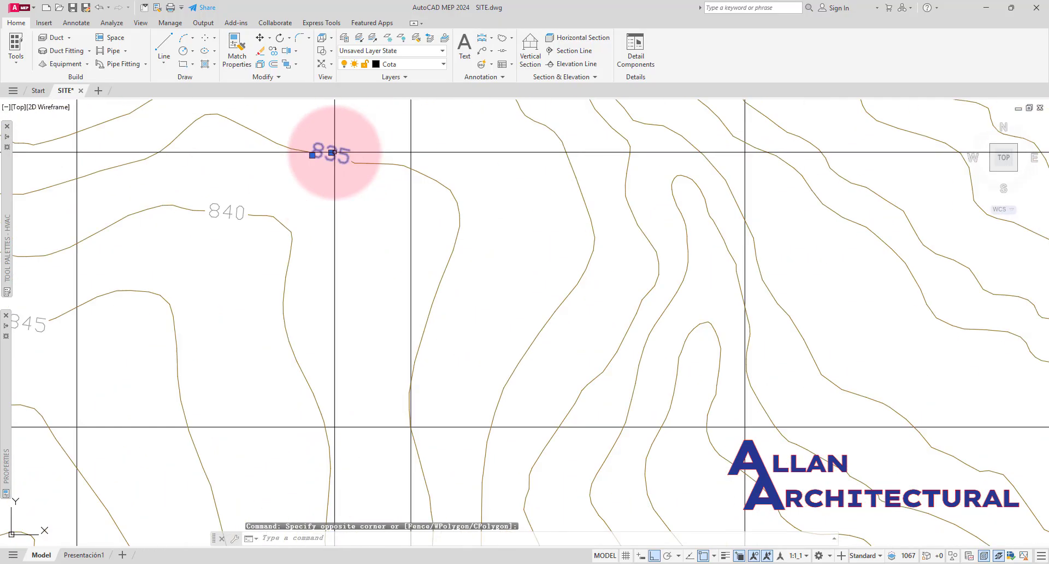
pyautogui.scroll(-2, 337, 152)
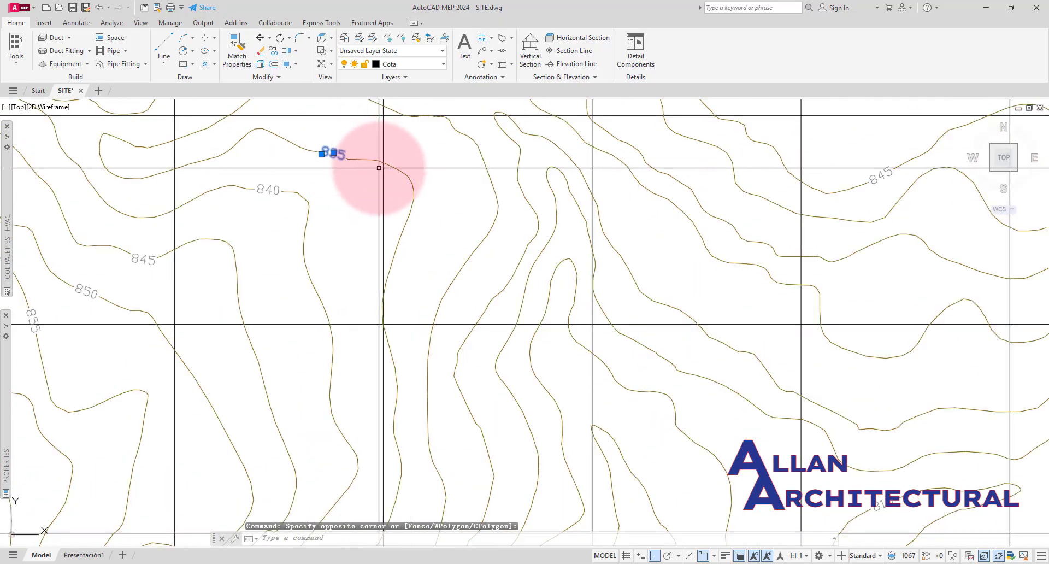
pyautogui.press('Escape')
pyautogui.scroll(-6, 379, 168)
pyautogui.moveTo(417, 242)
pyautogui.mouseDown(button='middle')
pyautogui.moveTo(465, 251)
pyautogui.moveTo(520, 236)
pyautogui.moveTo(504, 207)
pyautogui.mouseUp(button='middle')
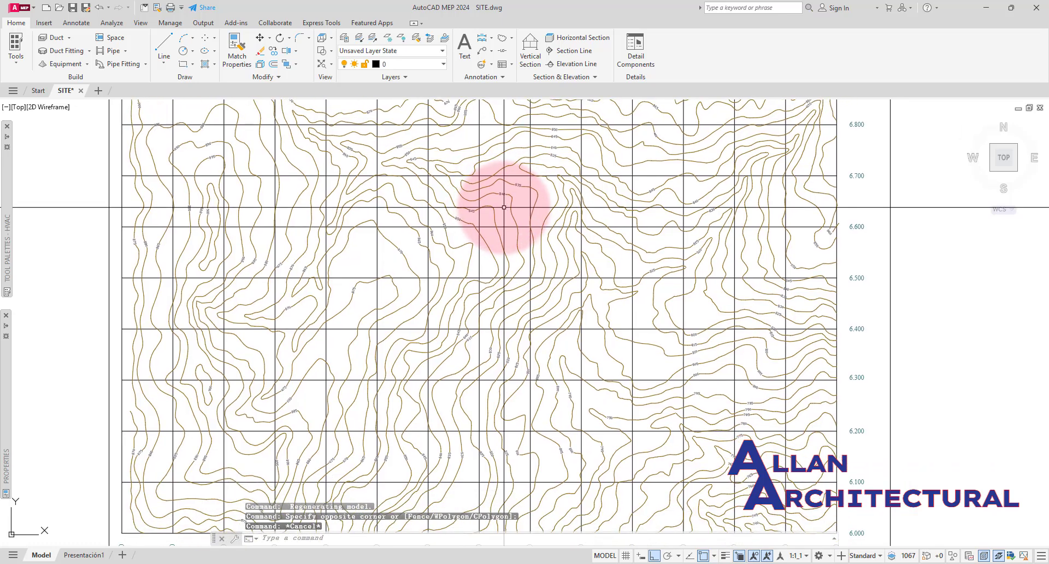
# - Begin entering a layer command that starts with LAYI
pyautogui.write('LAY')
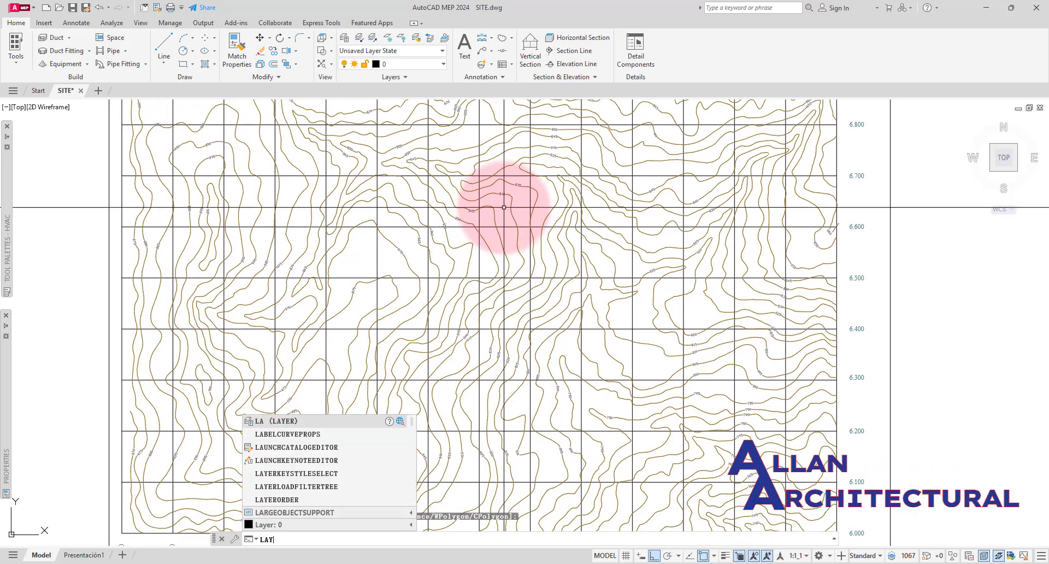
pyautogui.write('I')
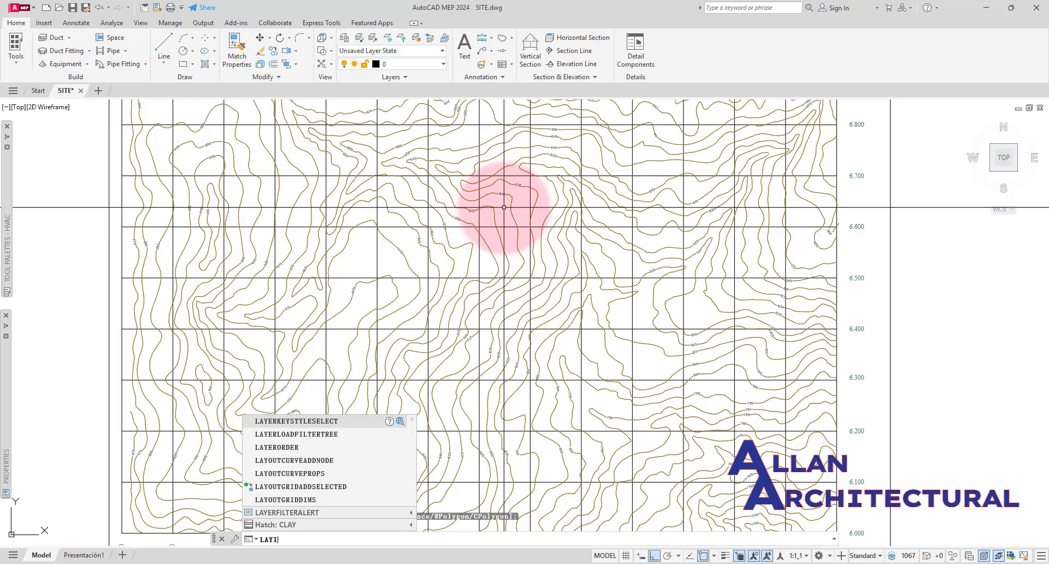
# - Configure the layer isolation settings to turn non-isolated layers Off and use Off for paper space viewports
pyautogui.write('SO')
pyautogui.press('Return')
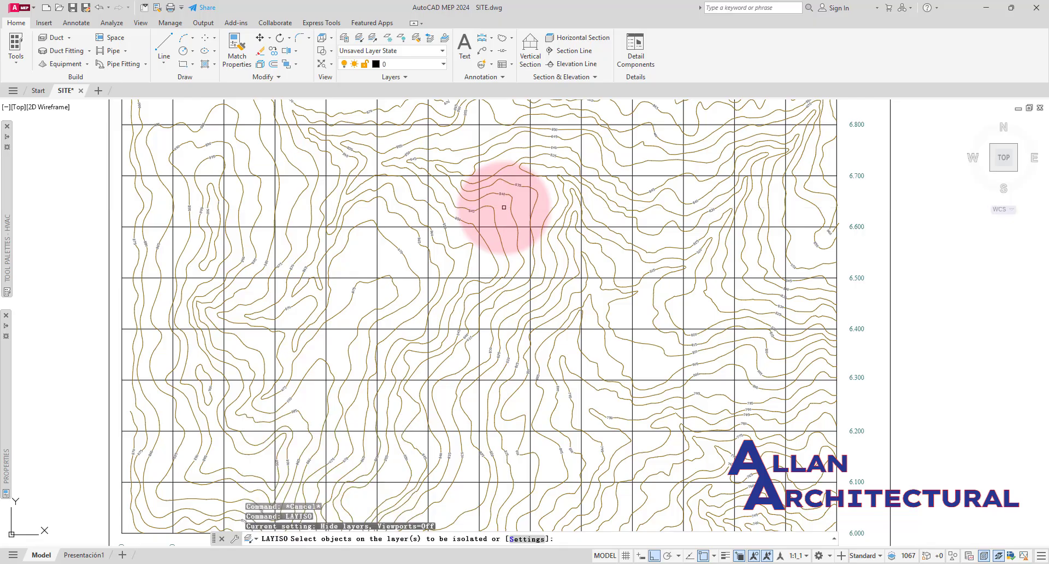
pyautogui.click(523, 539)
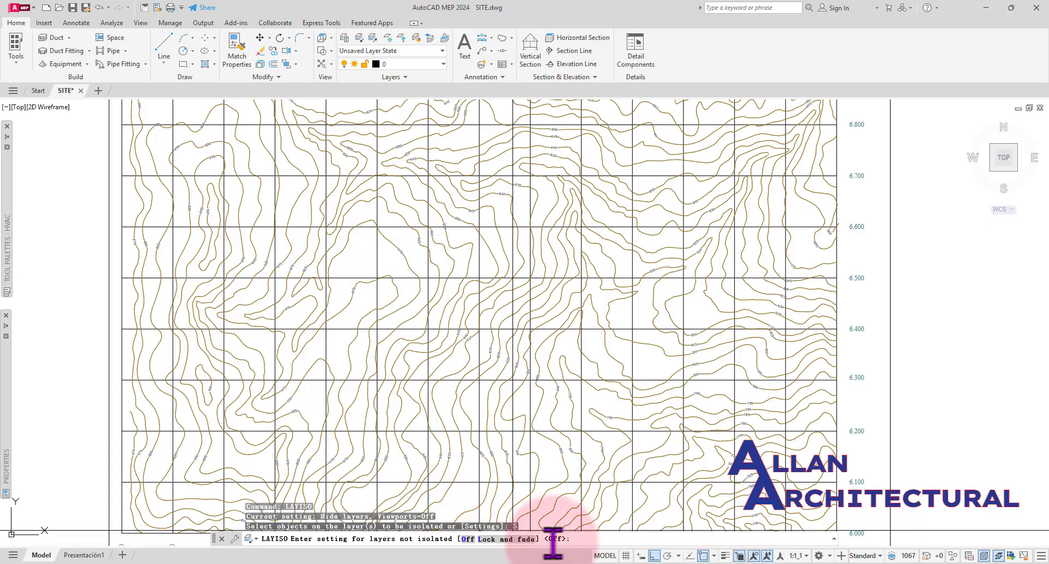
pyautogui.click(468, 539)
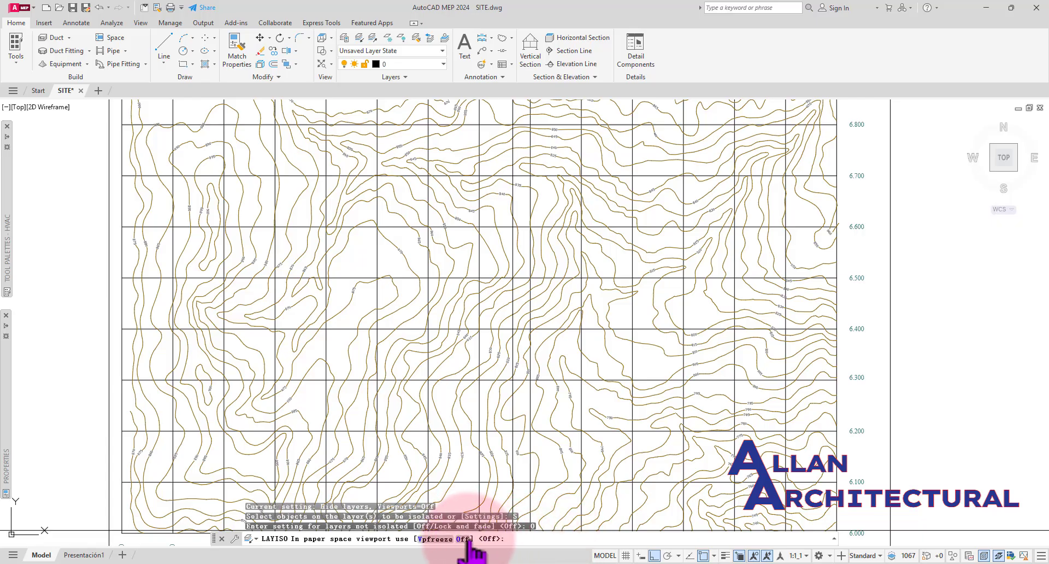
pyautogui.click(463, 539)
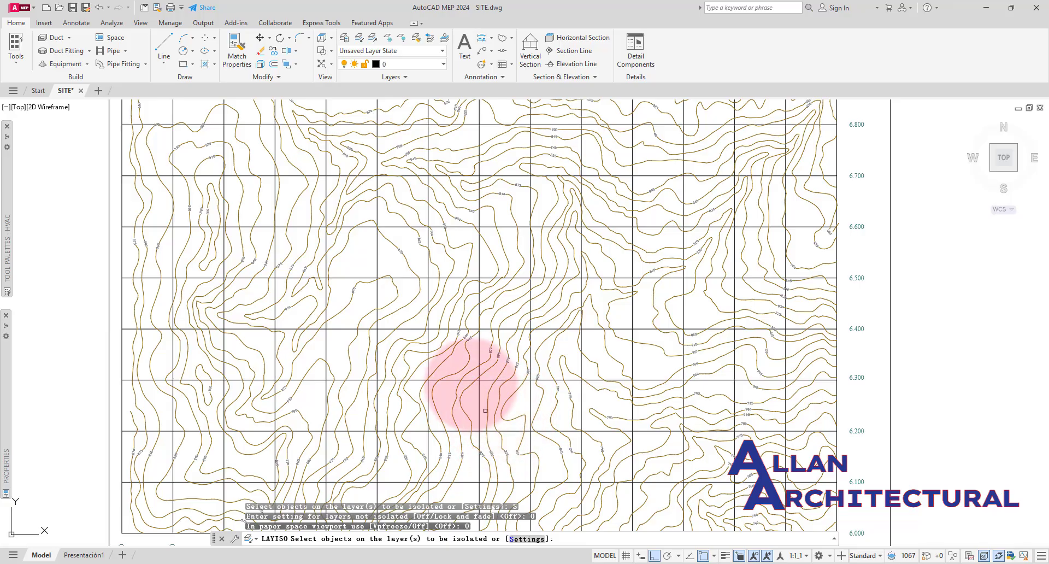
# - Isolate the layer of the contour elevation labels by picking the 865 label
pyautogui.scroll(8, 428, 241)
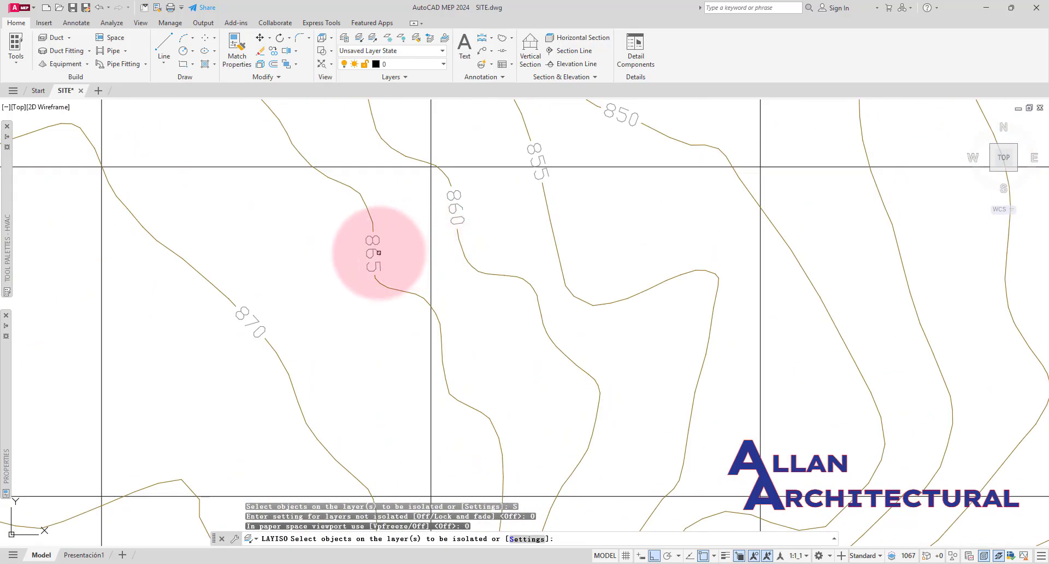
pyautogui.click(379, 253)
pyautogui.scroll(-4, 379, 253)
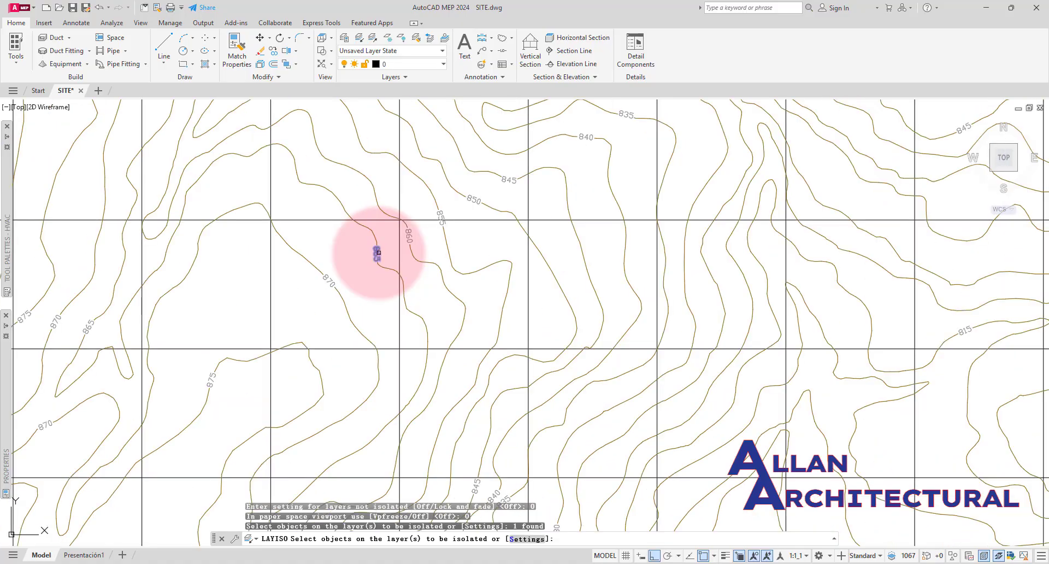
pyautogui.press('Return')
pyautogui.scroll(-6, 379, 253)
pyautogui.scroll(2, 321, 239)
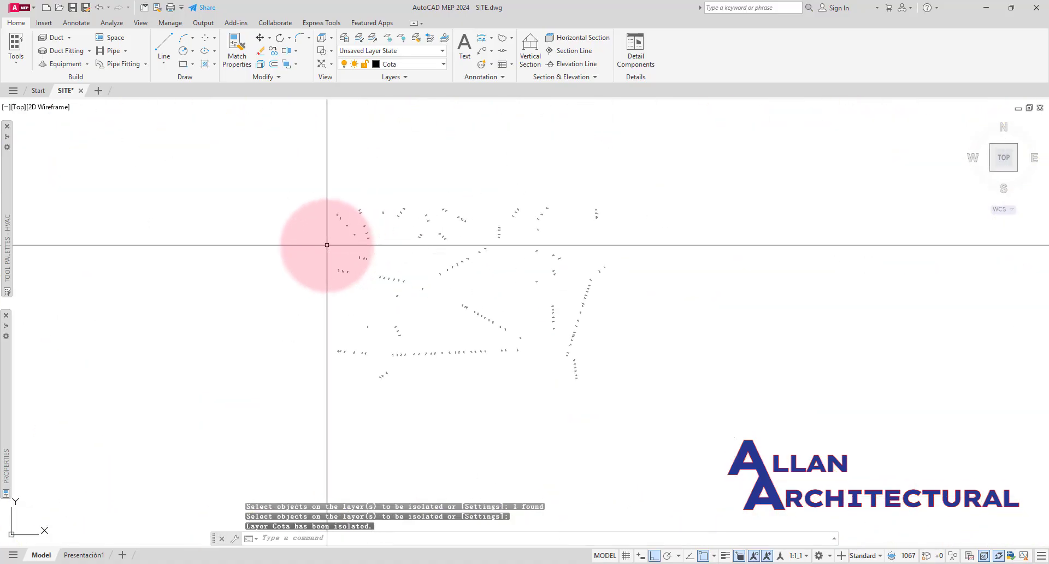
# - Select all the isolated elevation labels to examine their distribution across the site, and clear the selection
pyautogui.click(287, 138)
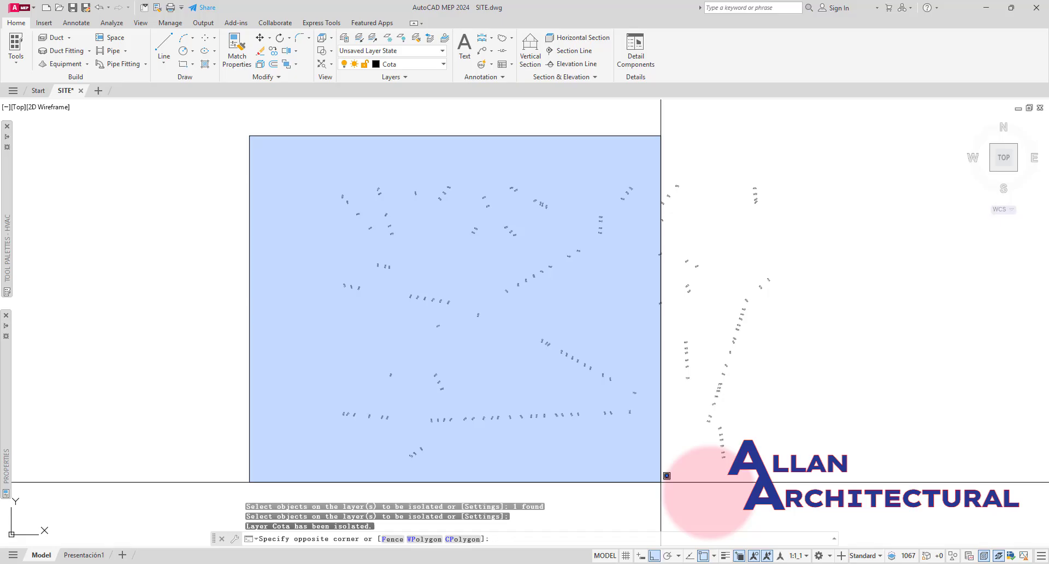
pyautogui.click(825, 499)
pyautogui.scroll(-4, 541, 369)
pyautogui.scroll(4, 541, 369)
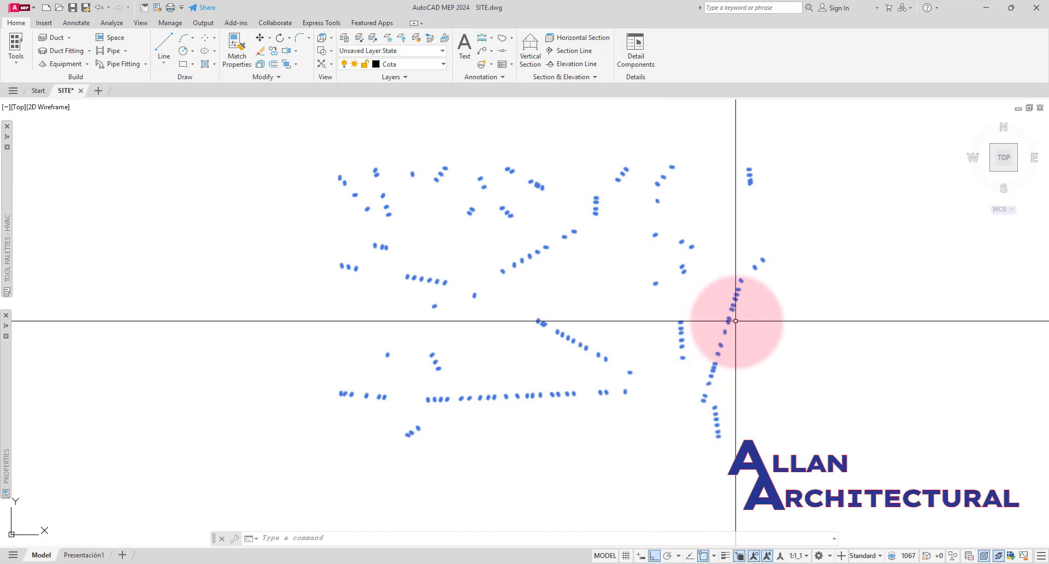
pyautogui.scroll(4, 729, 319)
pyautogui.scroll(-2, 410, 293)
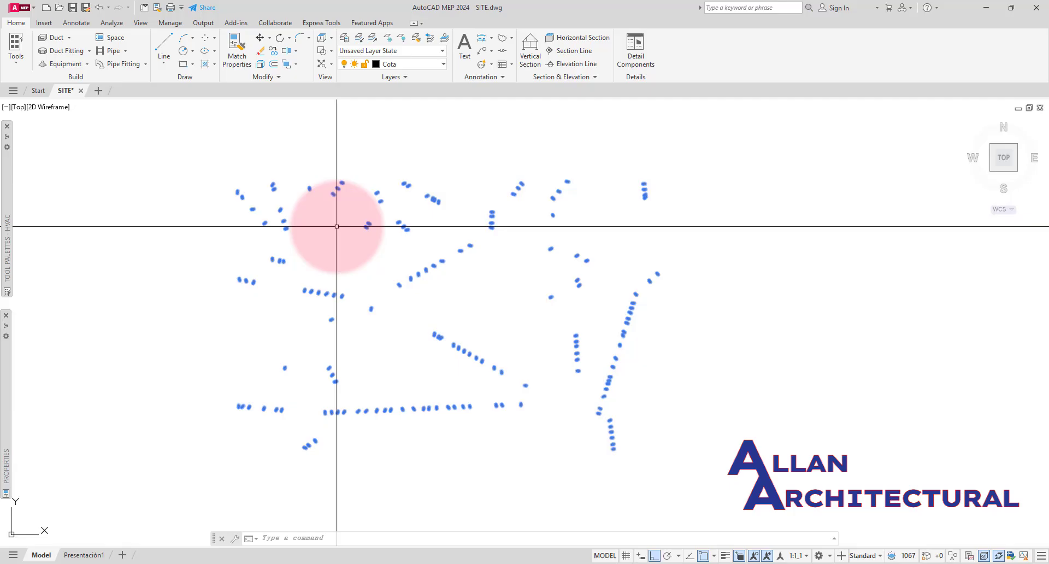
pyautogui.press('Escape')
pyautogui.press('Escape')
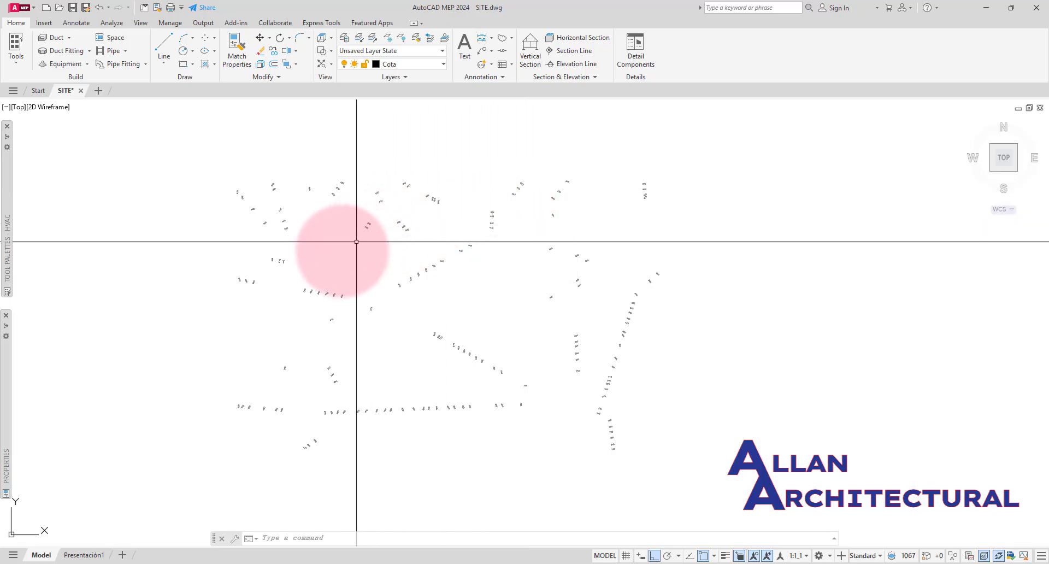
pyautogui.scroll(-2, 411, 245)
pyautogui.scroll(2, 420, 243)
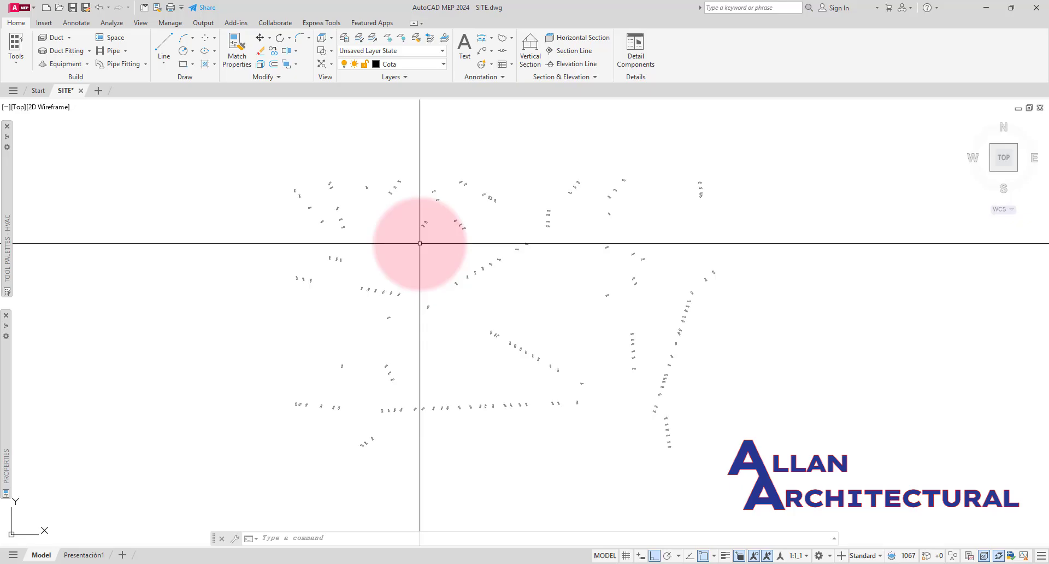
pyautogui.write('ATA')
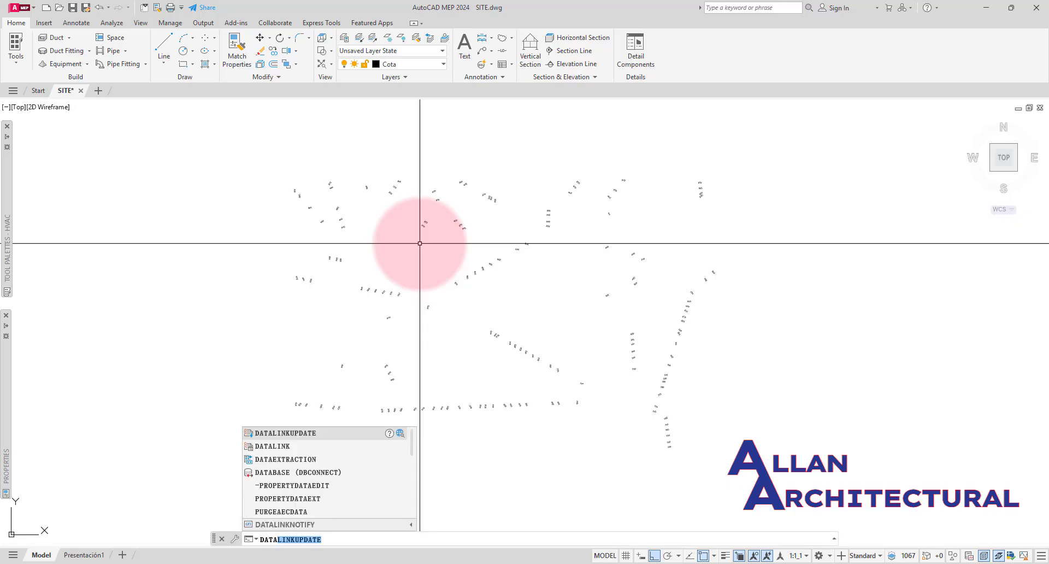
pyautogui.press('Return')
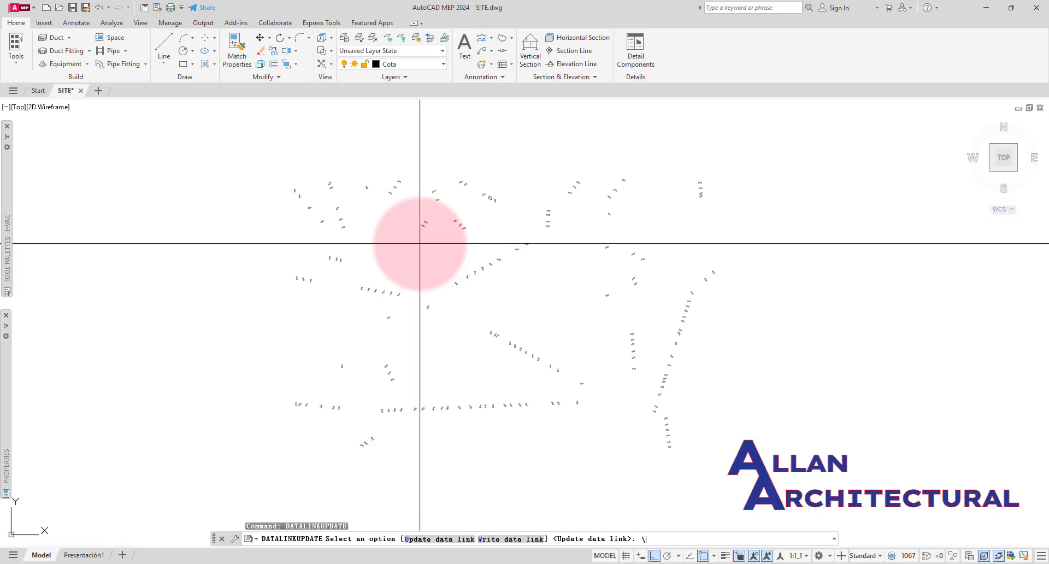
pyautogui.write('\\')
pyautogui.press('Escape')
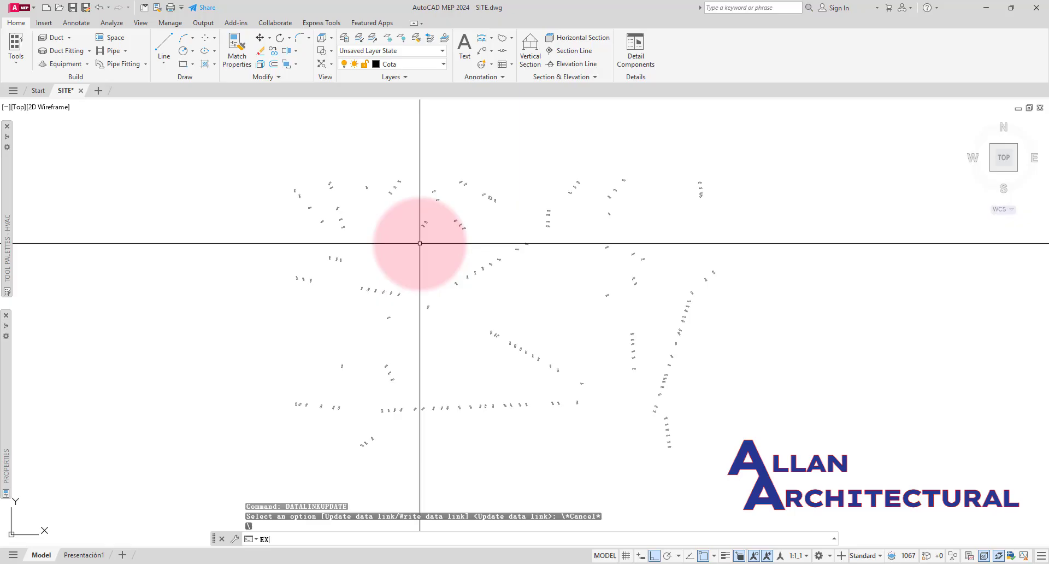
pyautogui.press('BackSpace')
# - Create a new data extraction and save it as SAMPLE in the TOPO folder on the Desktop
pyautogui.write('DATAEX')
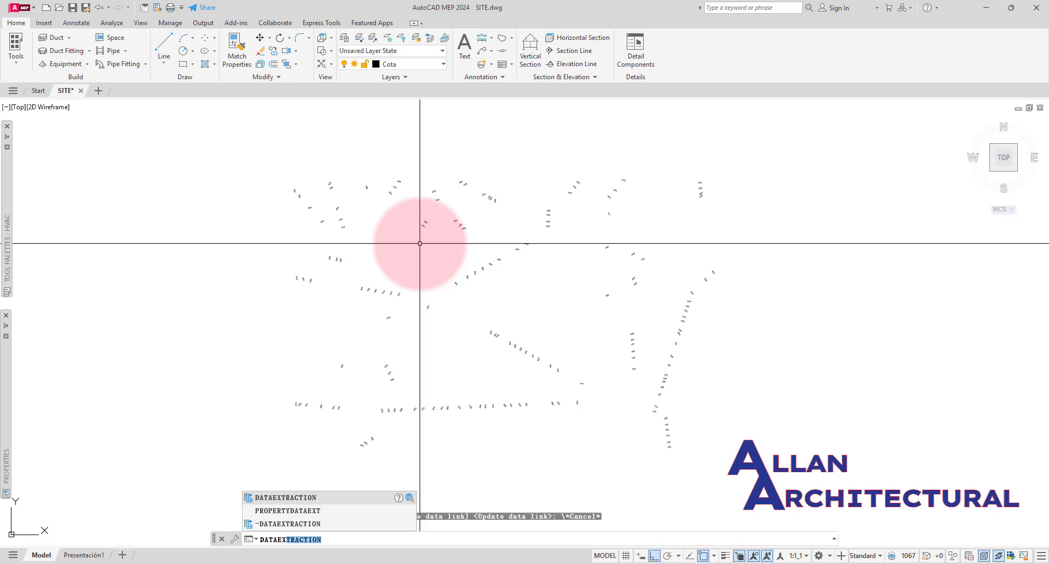
pyautogui.press('Return')
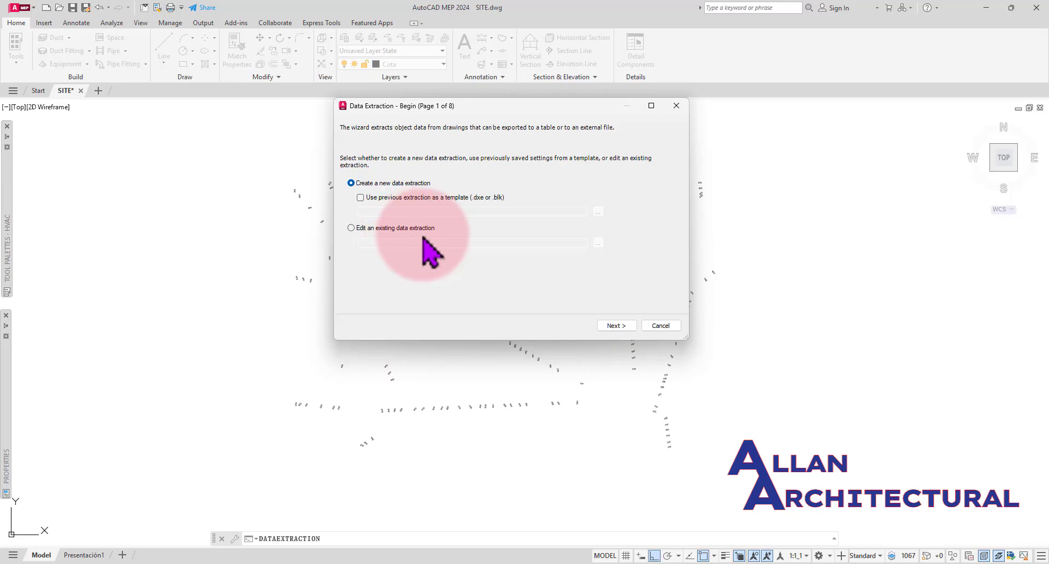
pyautogui.click(614, 326)
pyautogui.scroll(-2, 468, 198)
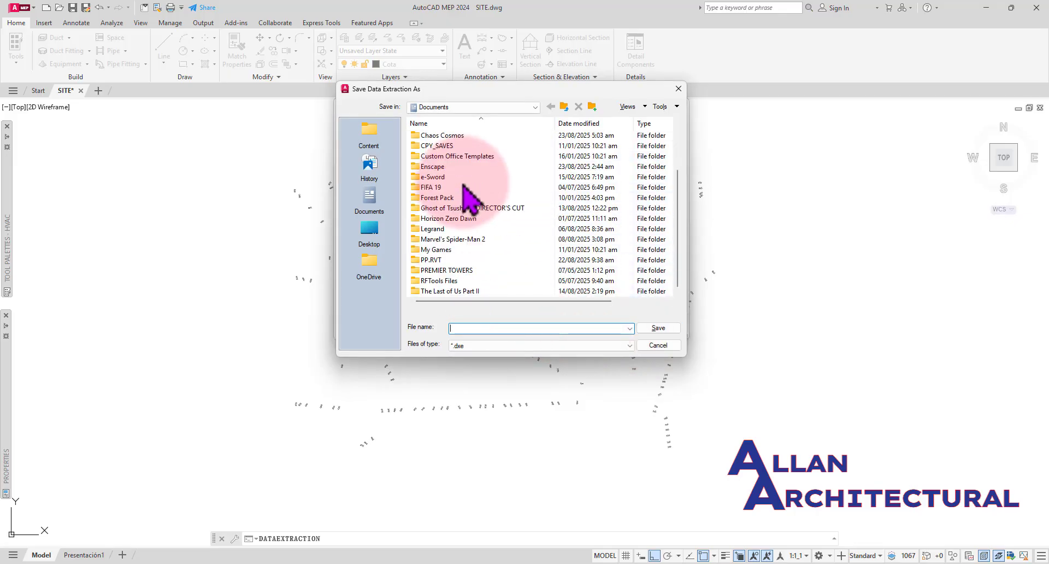
pyautogui.moveTo(467, 94)
pyautogui.mouseDown()
pyautogui.moveTo(446, 98)
pyautogui.moveTo(462, 99)
pyautogui.mouseUp()
pyautogui.click(369, 240)
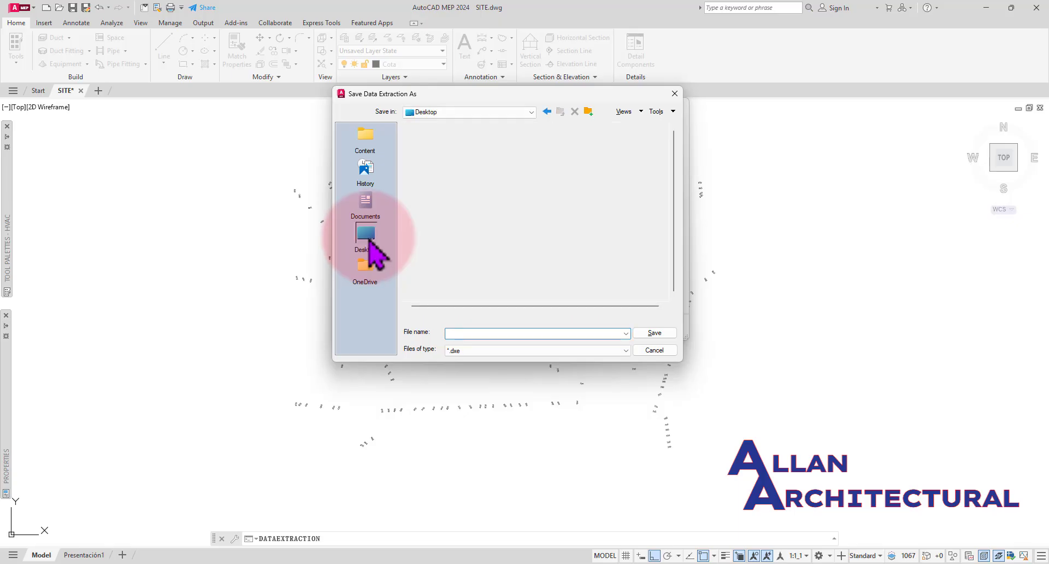
pyautogui.scroll(-2, 444, 229)
pyautogui.doubleClick(454, 294)
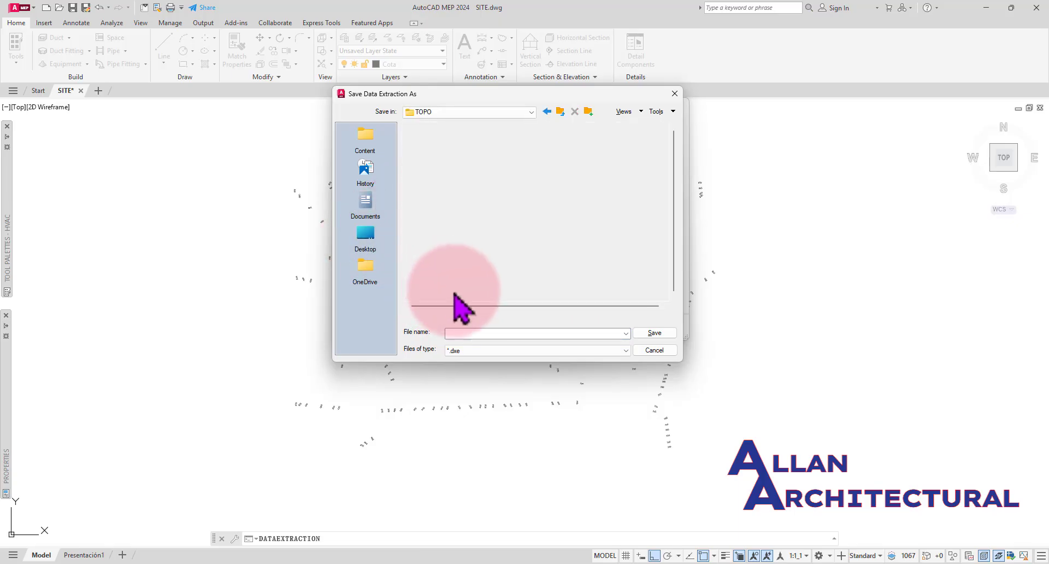
pyautogui.click(465, 333)
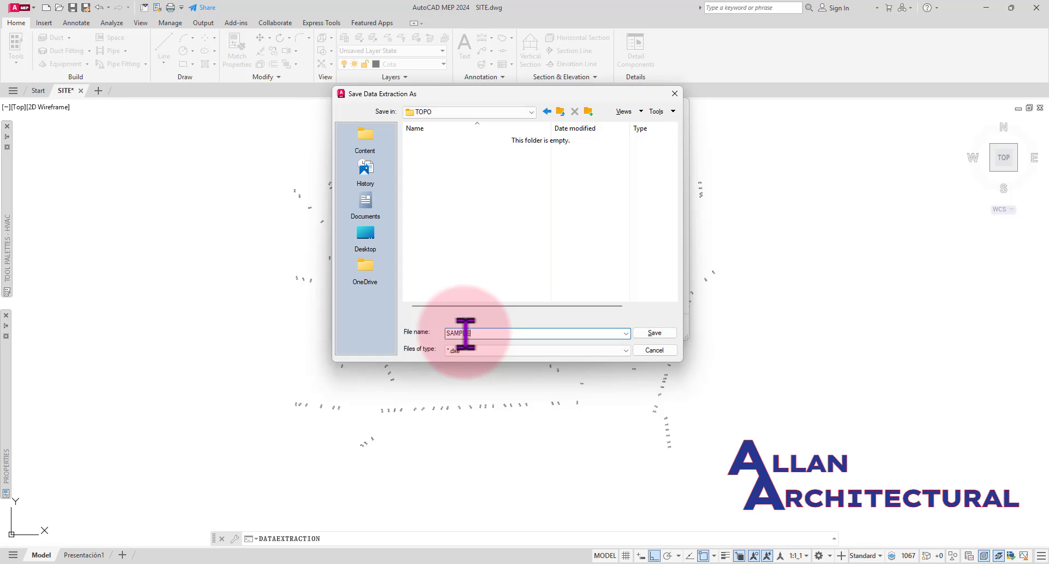
pyautogui.click(508, 351)
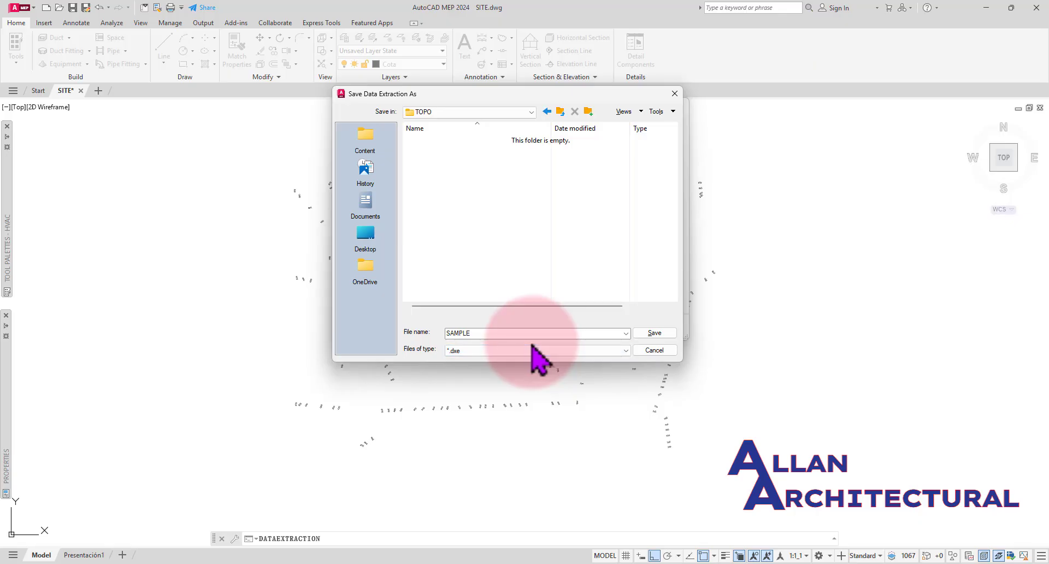
pyautogui.click(654, 334)
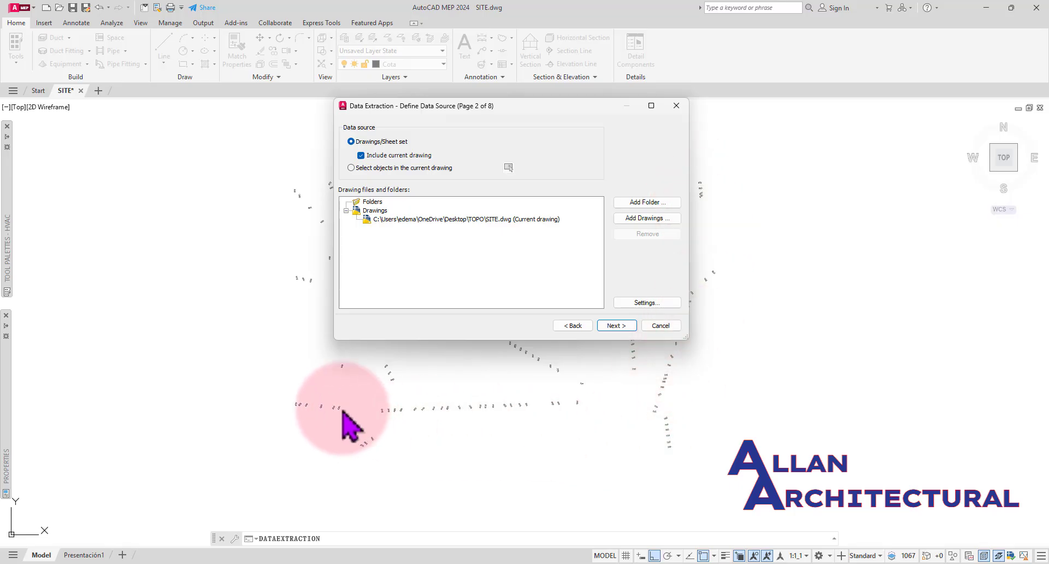
# - Set the extraction's data source to objects selected in the current drawing
pyautogui.click(351, 168)
pyautogui.click(509, 167)
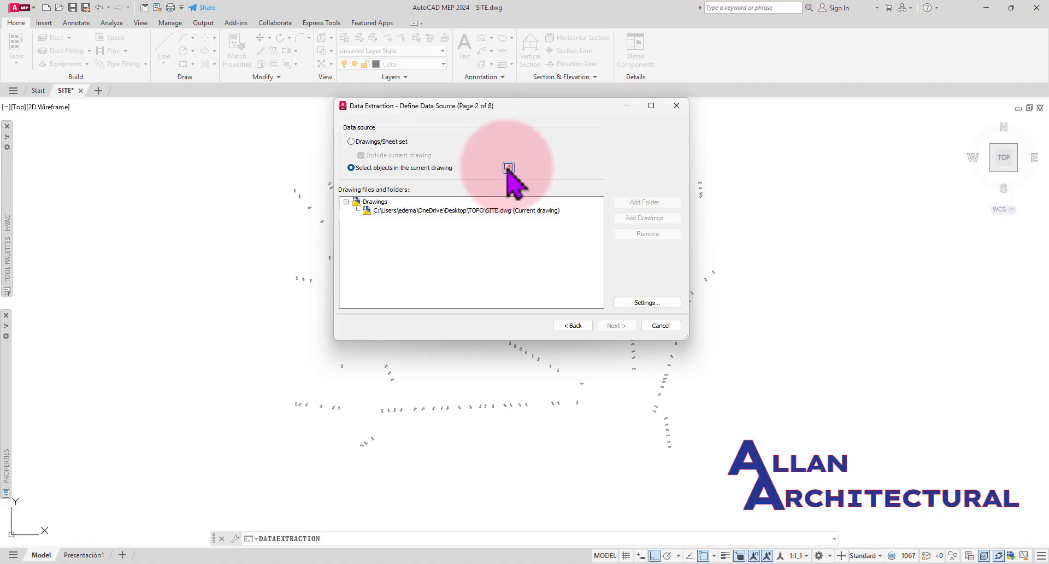
pyautogui.scroll(-4, 386, 309)
pyautogui.moveTo(300, 238)
pyautogui.mouseDown()
pyautogui.moveTo(468, 346)
pyautogui.moveTo(298, 270)
pyautogui.moveTo(270, 272)
pyautogui.mouseUp()
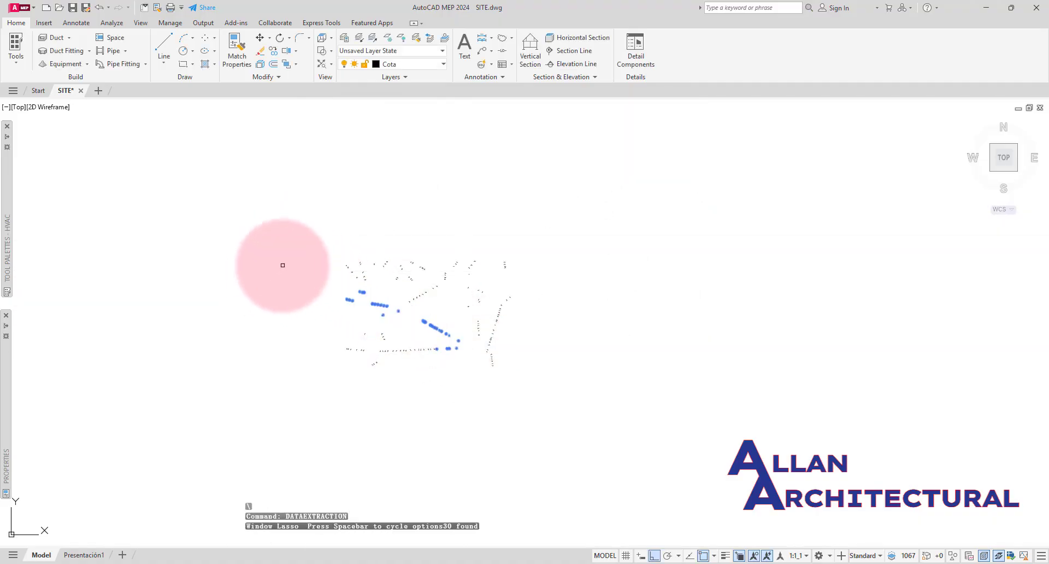
pyautogui.press('Escape')
# - Window-select all the elevation labels as the extraction source and accept Text as the object type to extract
pyautogui.click(508, 167)
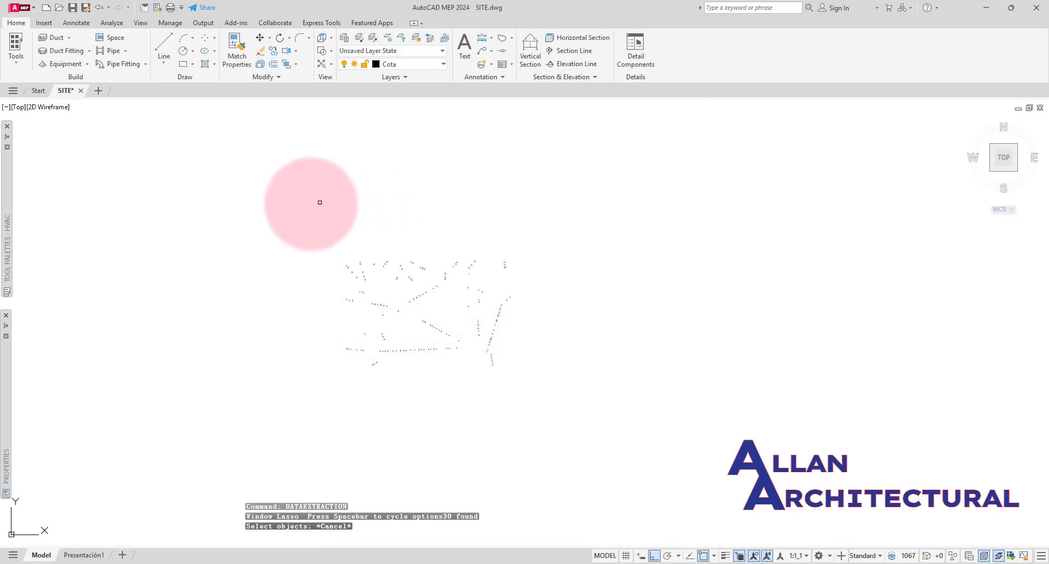
pyautogui.click(295, 241)
pyautogui.click(552, 393)
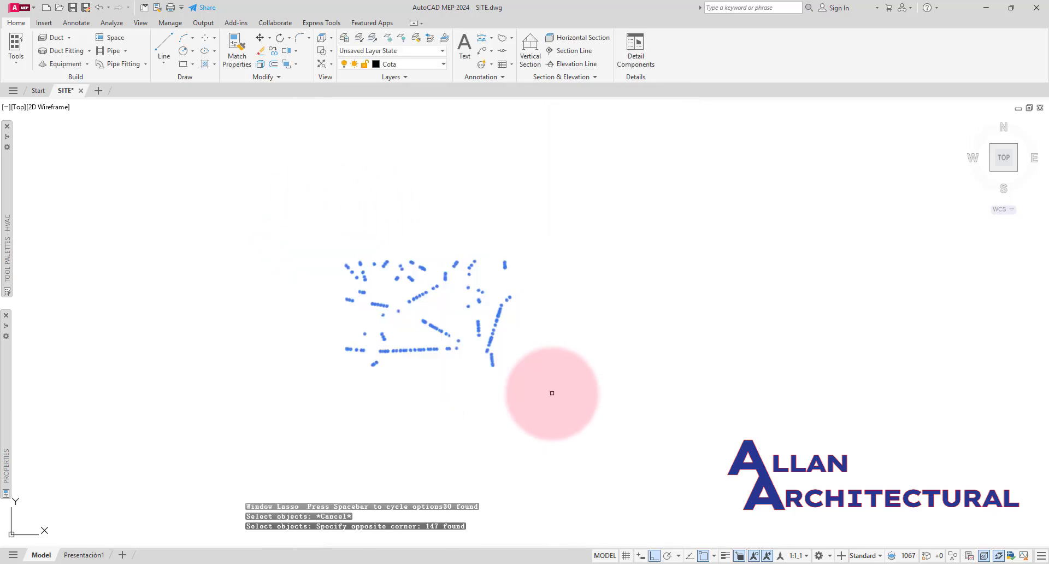
pyautogui.press('Return')
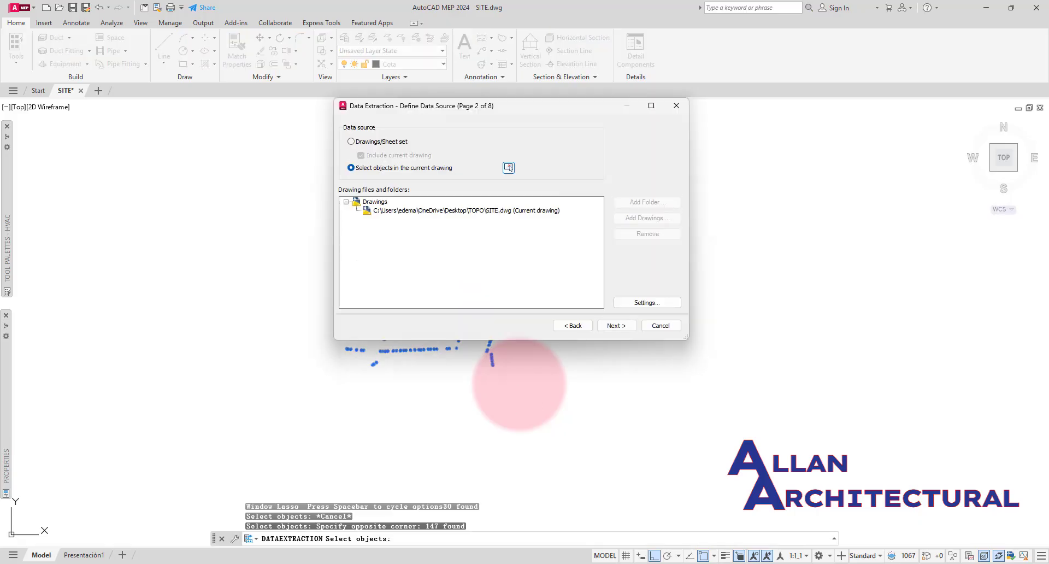
pyautogui.click(615, 326)
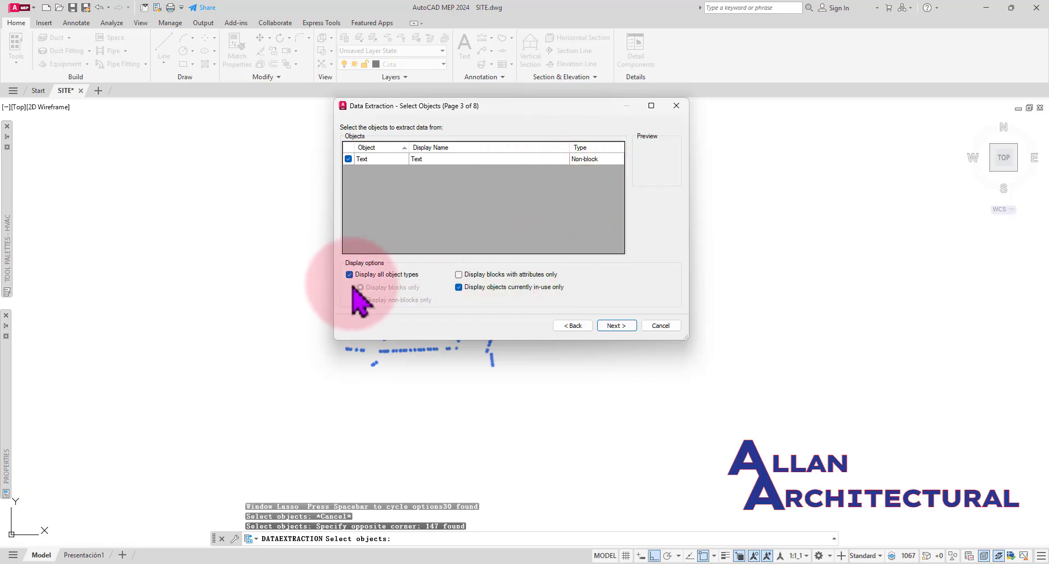
pyautogui.click(614, 326)
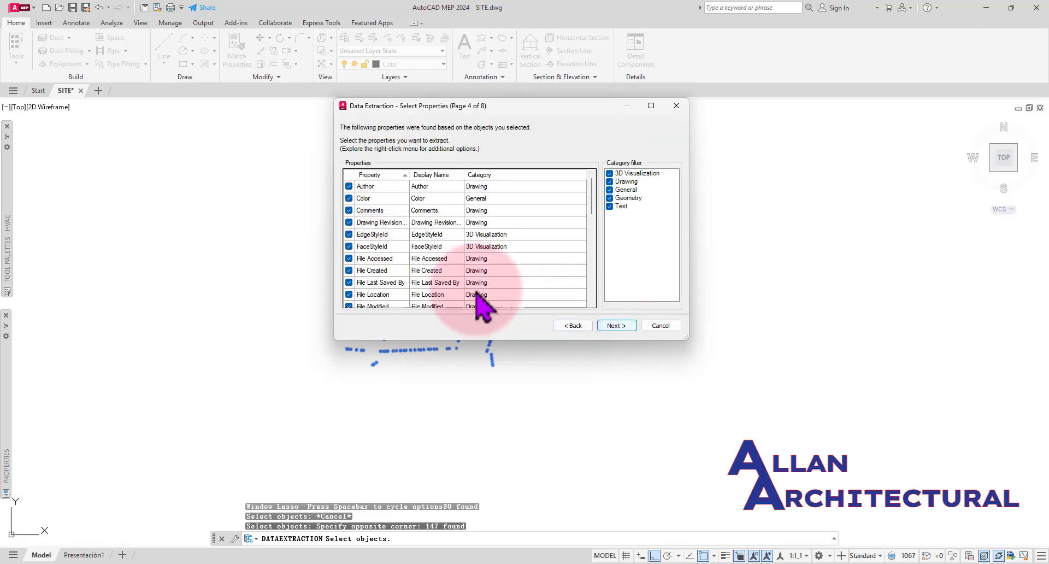
# - Filter out the Text, General, Drawing and 3D Visualization property categories, keeping only the Geometry properties
pyautogui.scroll(-3, 424, 218)
pyautogui.scroll(-5, 426, 218)
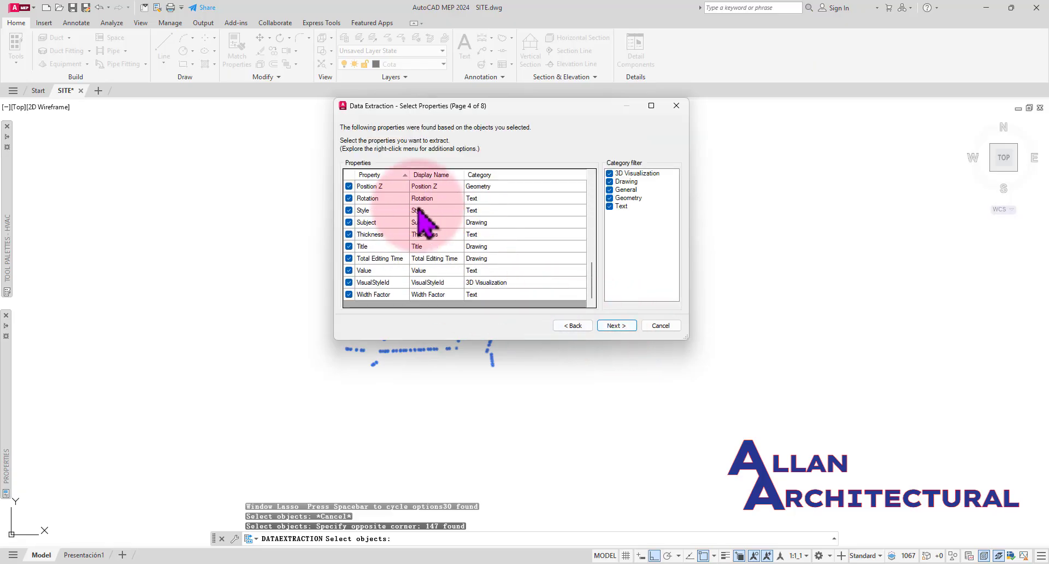
pyautogui.scroll(8, 508, 223)
pyautogui.scroll(1, 529, 229)
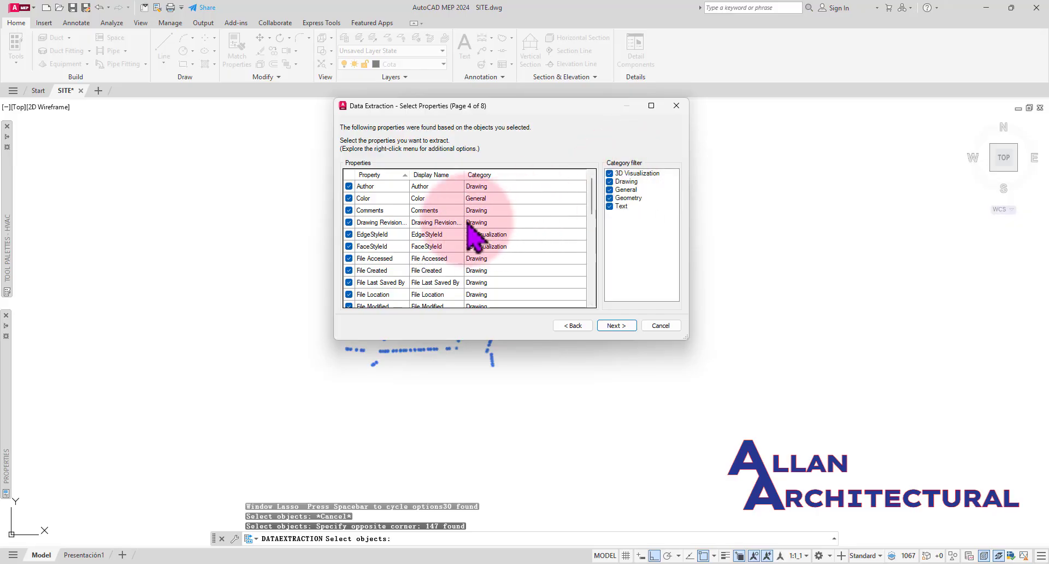
pyautogui.moveTo(463, 107); pyautogui.dragTo(431, 134)
pyautogui.scroll(-4, 438, 291)
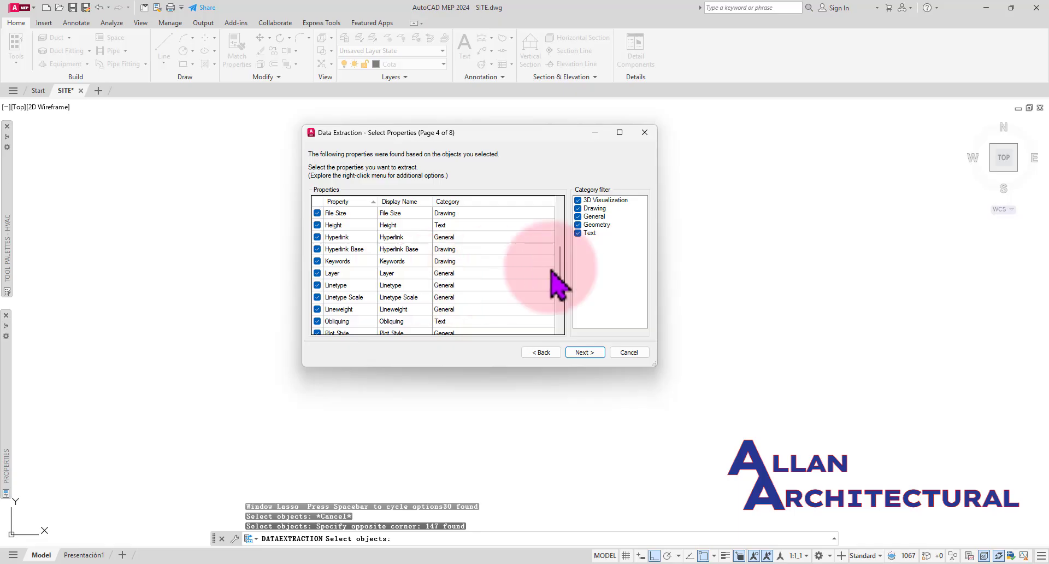
pyautogui.click(578, 233)
pyautogui.click(577, 216)
pyautogui.click(578, 208)
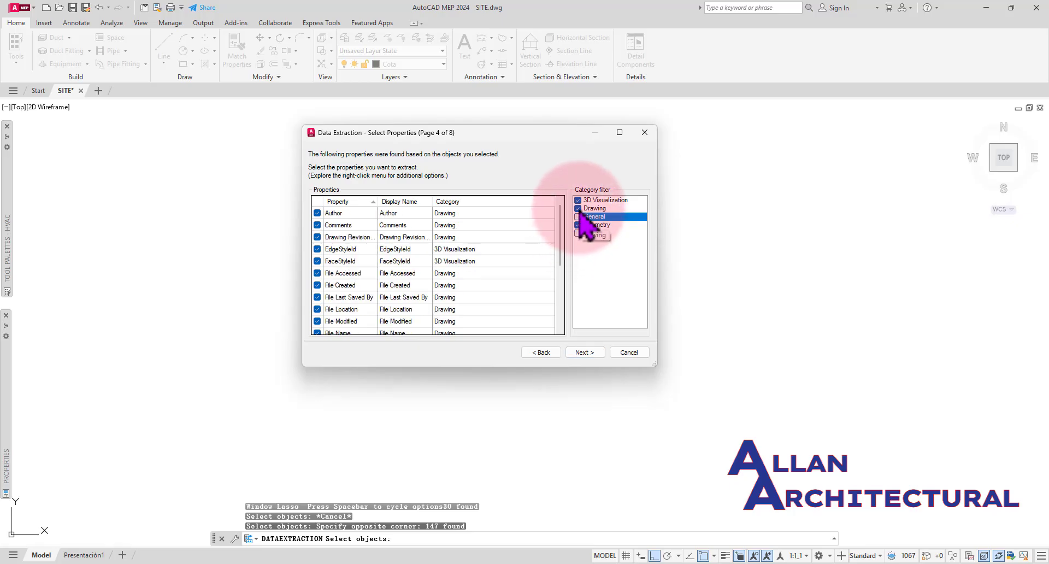
pyautogui.click(578, 200)
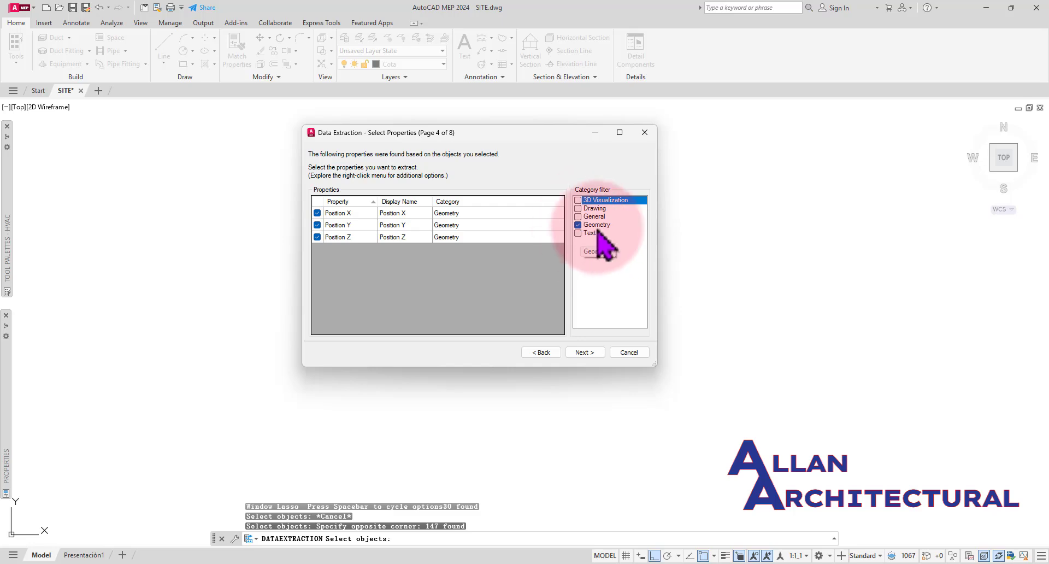
# - Remove the count and name columns from the extracted data, keeping only the Position X, Y and Z columns
pyautogui.click(585, 354)
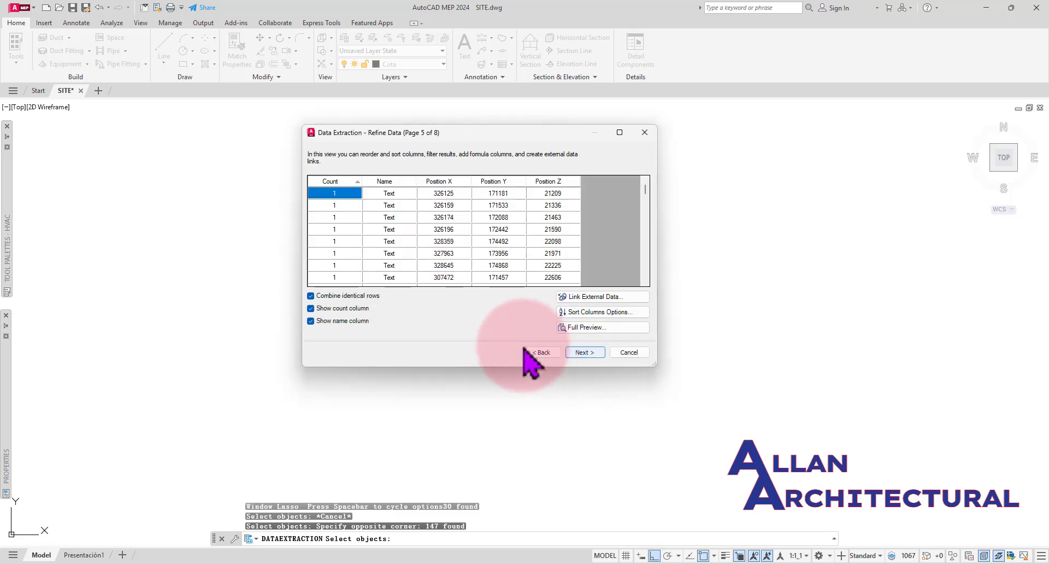
pyautogui.scroll(-2, 437, 229)
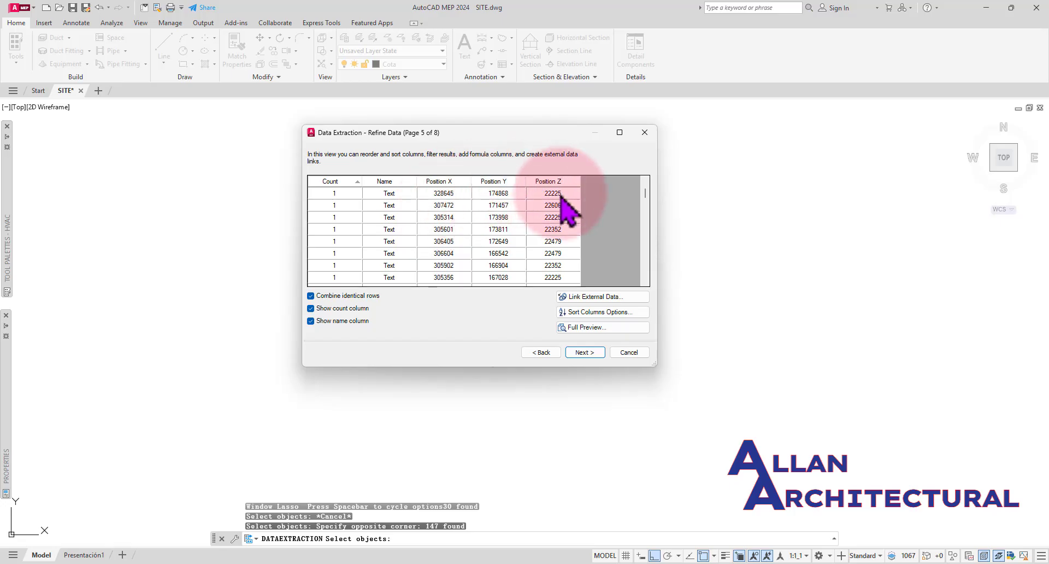
pyautogui.scroll(2, 506, 232)
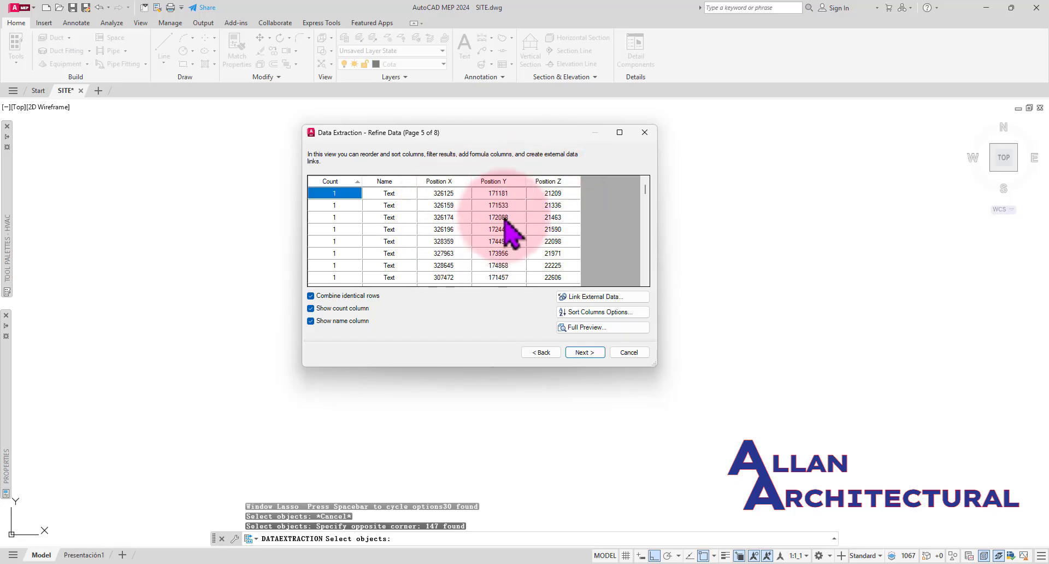
pyautogui.scroll(-1, 524, 224)
pyautogui.scroll(-5, 540, 208)
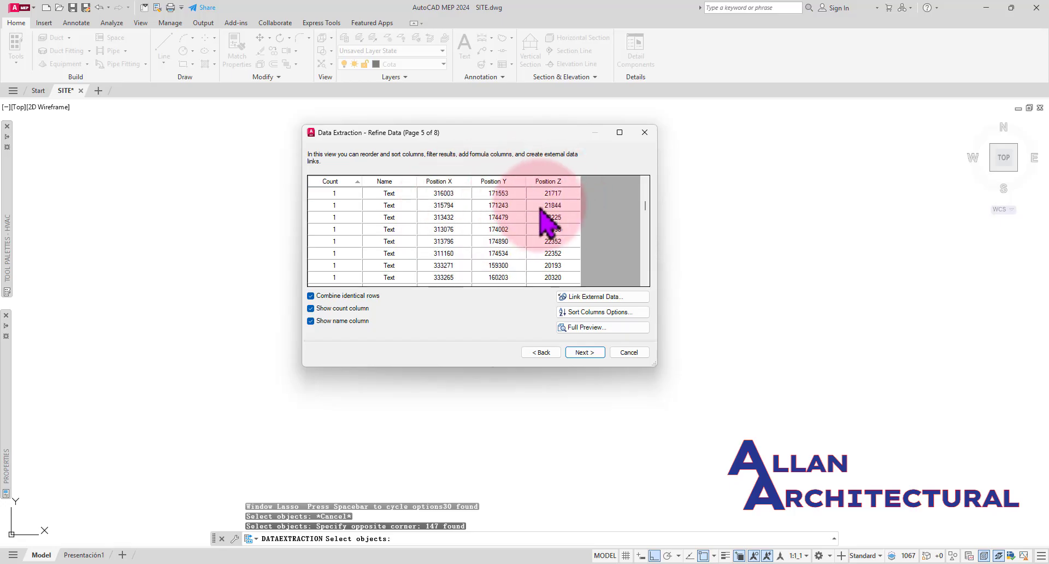
pyautogui.scroll(-5, 492, 206)
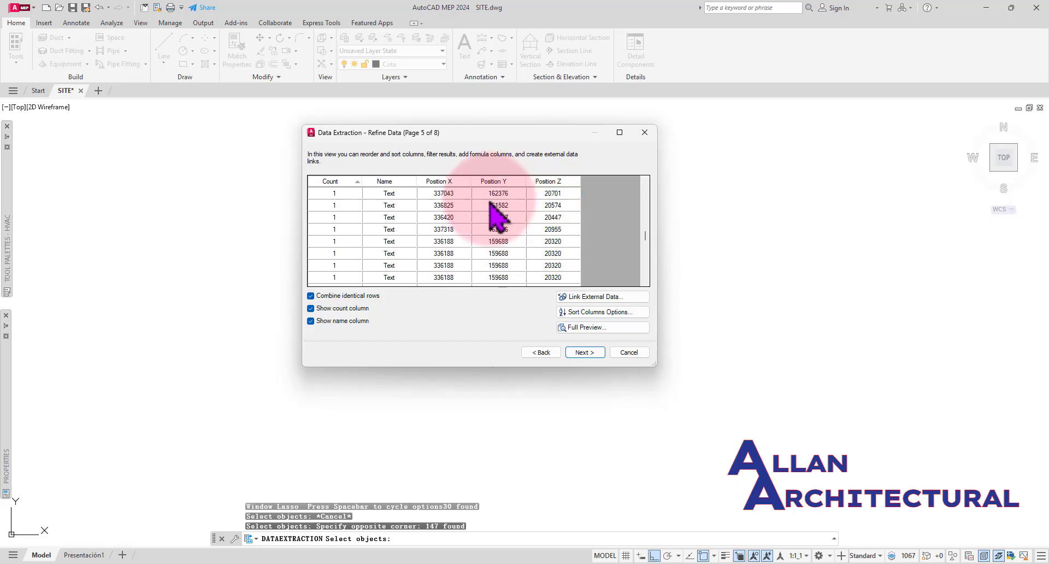
pyautogui.scroll(6, 491, 203)
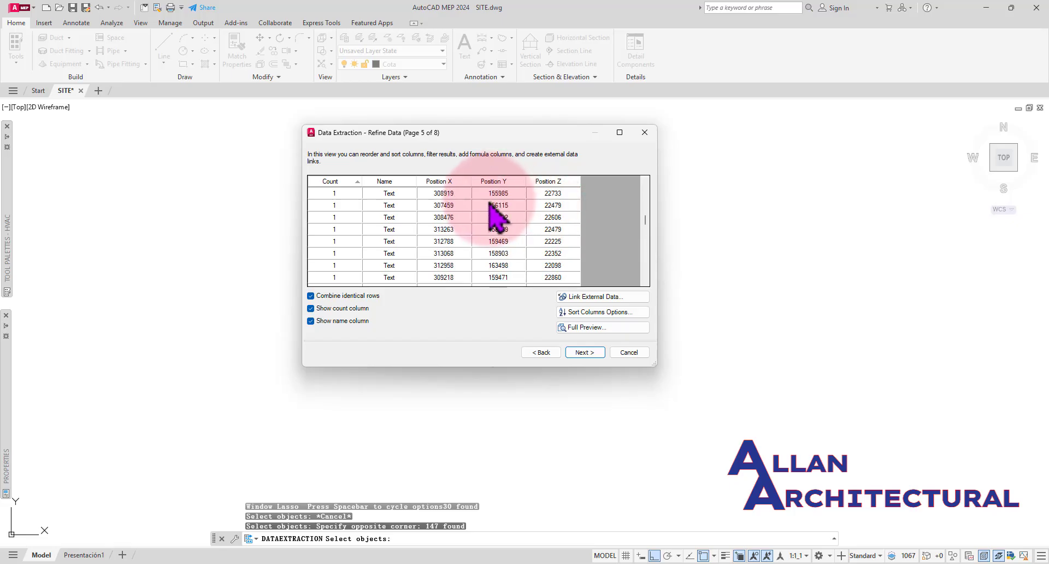
pyautogui.click(315, 309)
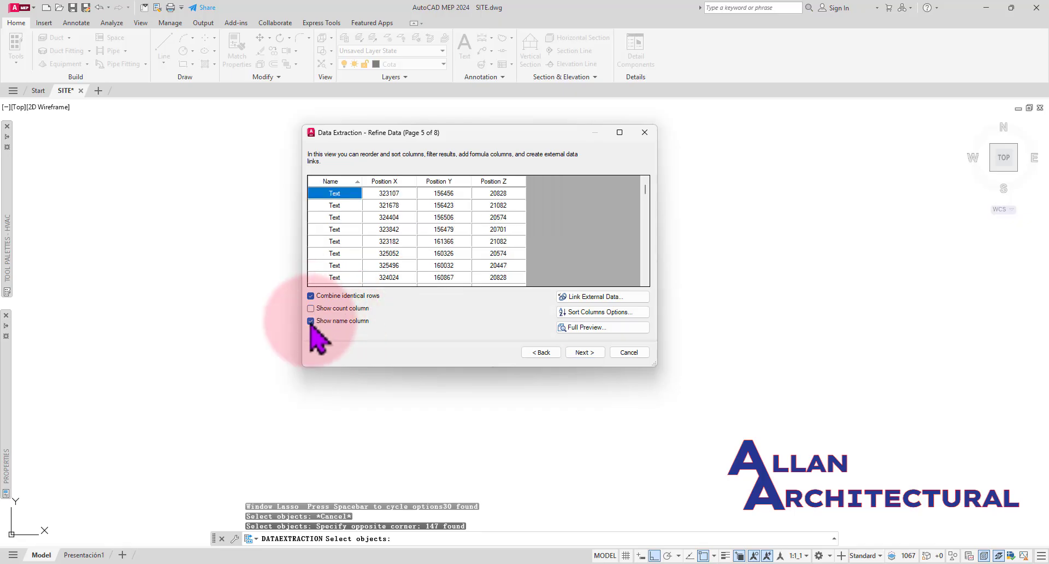
pyautogui.click(312, 321)
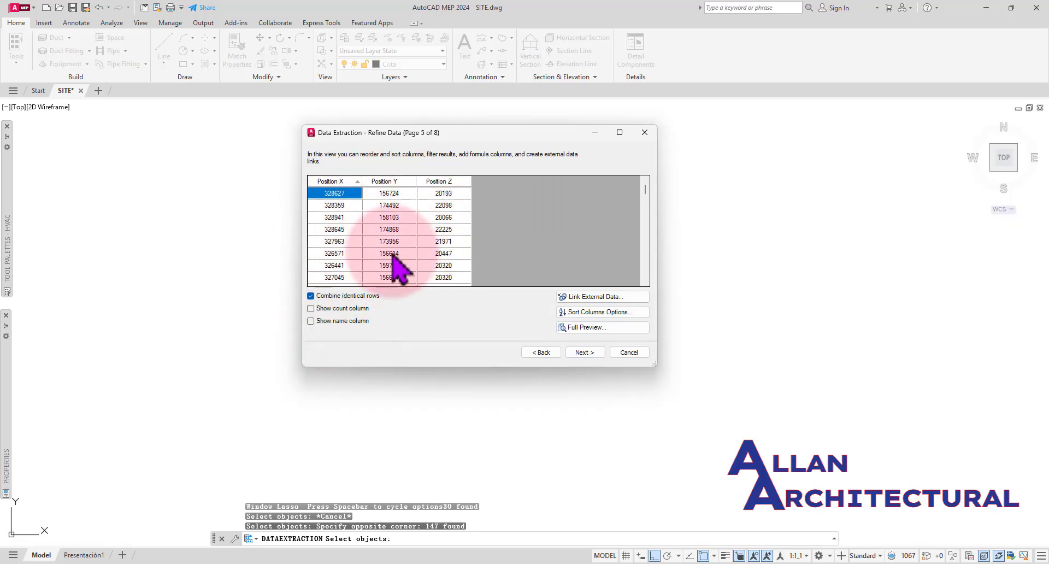
pyautogui.scroll(-5, 429, 273)
pyautogui.scroll(-8, 429, 273)
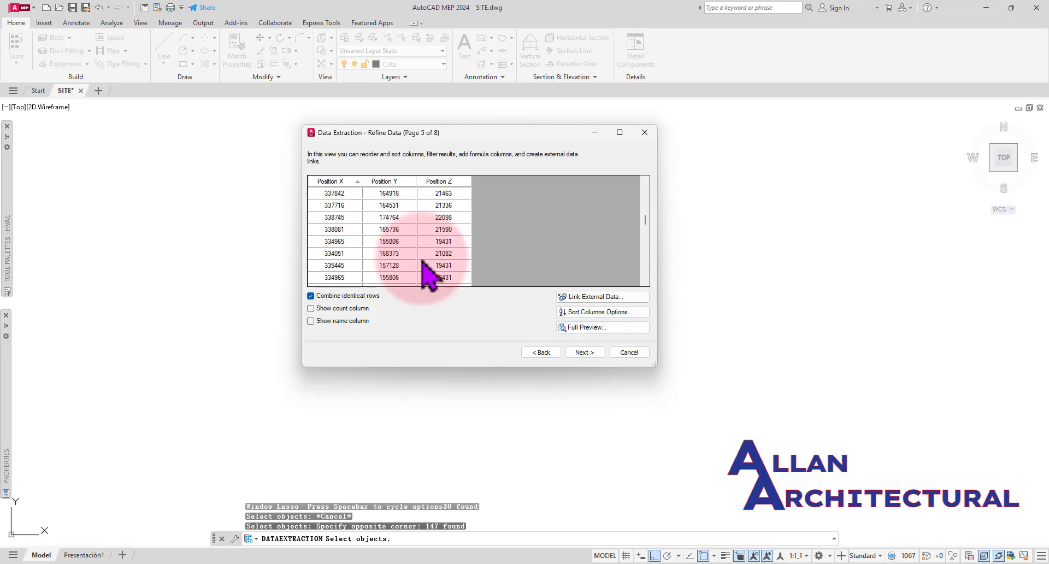
pyautogui.scroll(-6, 410, 216)
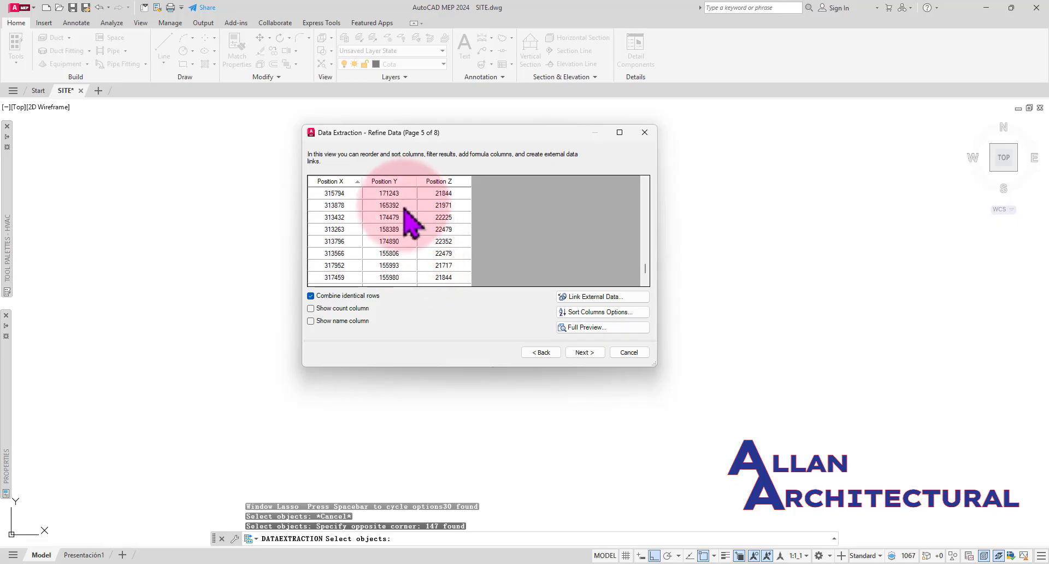
pyautogui.scroll(2, 432, 262)
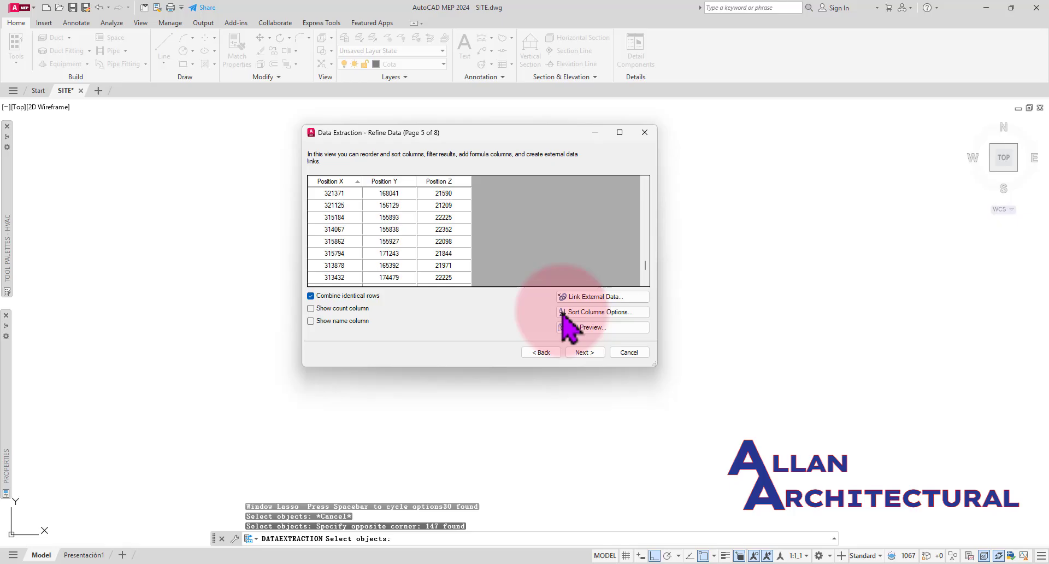
# - Enable data output to an external file named SITE ALLAN in the TOPO folder on the Desktop
pyautogui.click(584, 353)
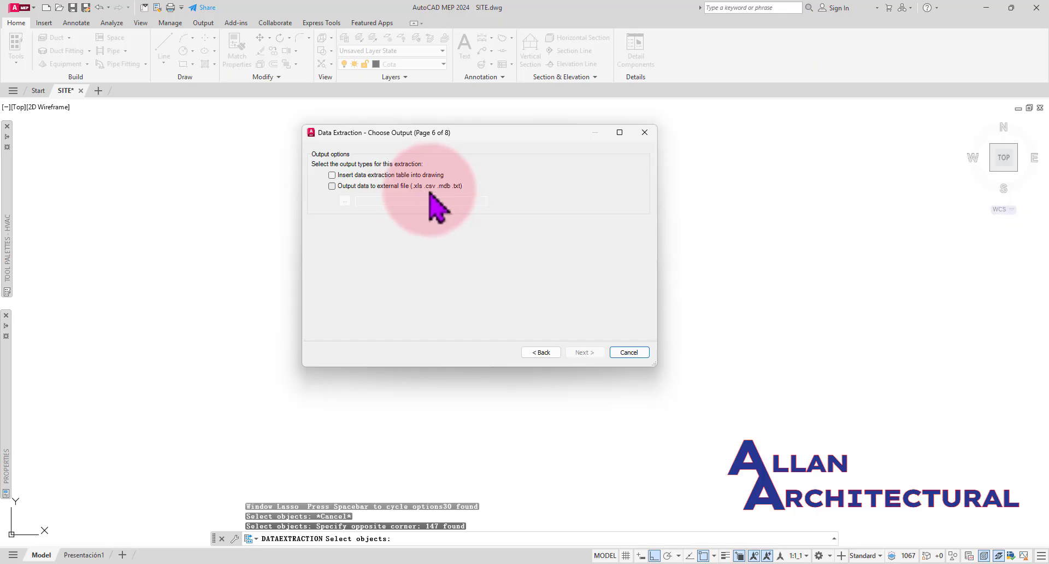
pyautogui.click(332, 186)
pyautogui.click(344, 201)
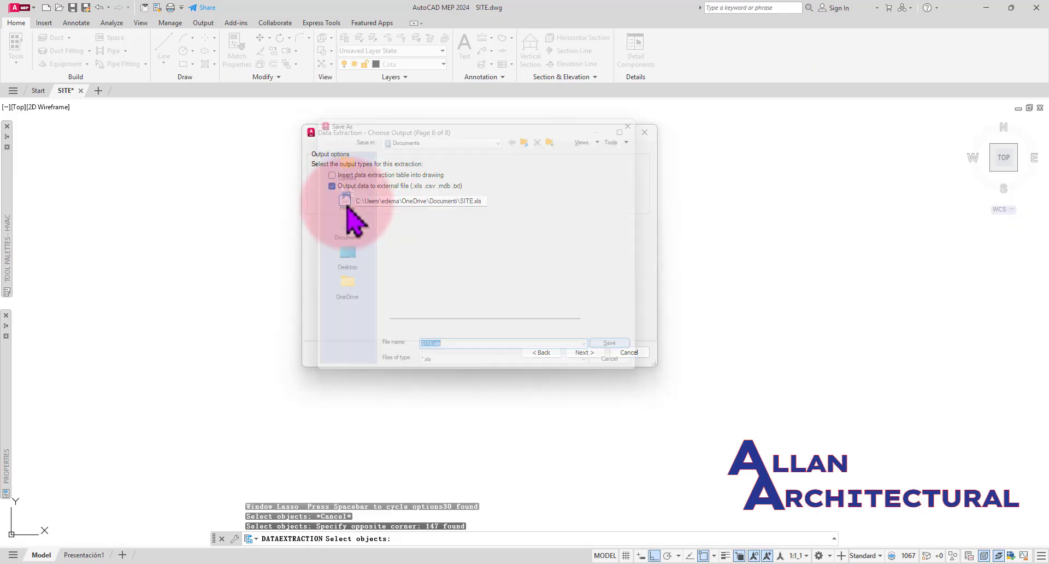
pyautogui.click(338, 260)
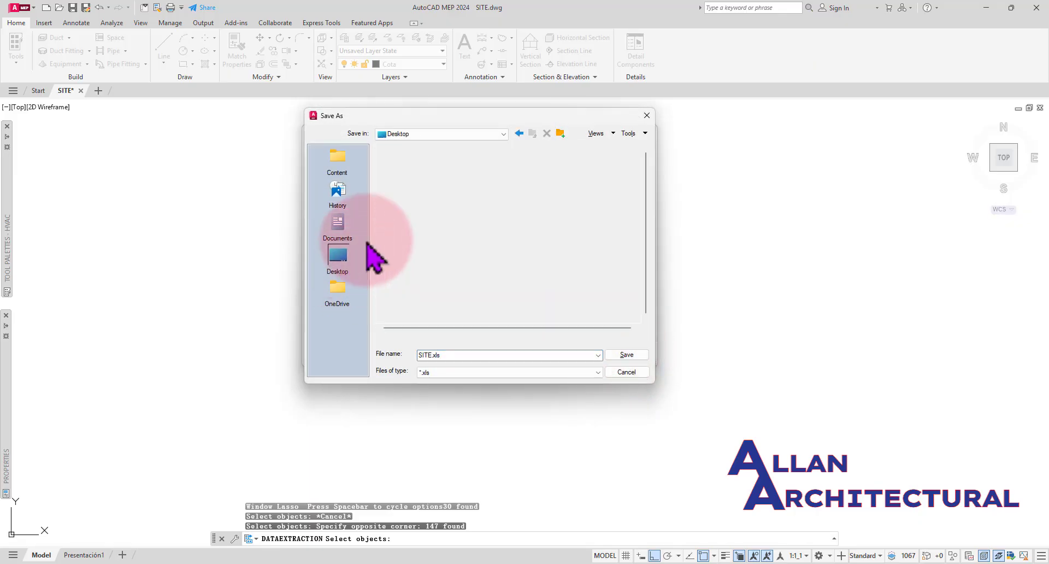
pyautogui.click(416, 309)
pyautogui.doubleClick(416, 310)
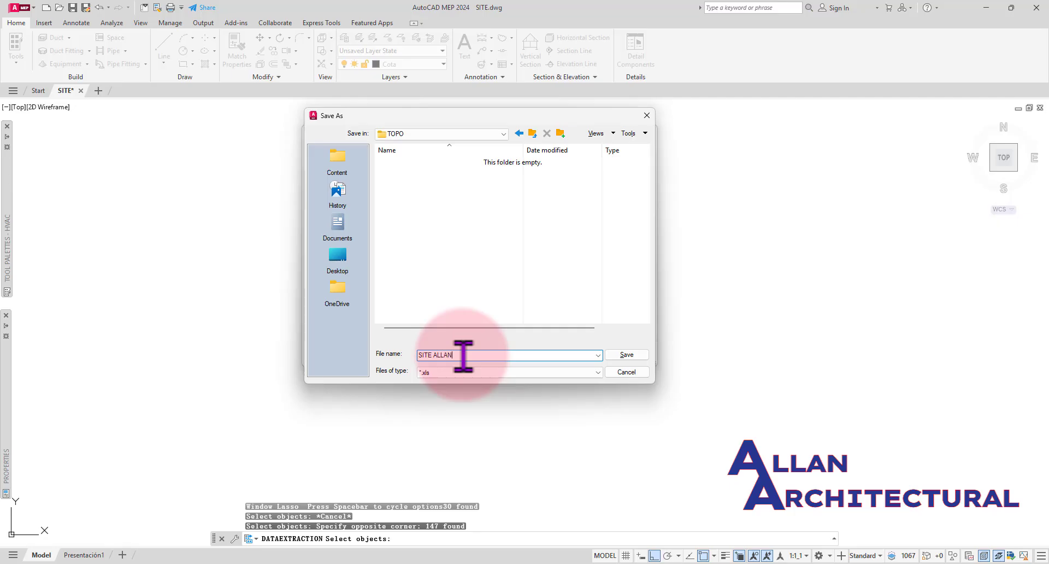
# - Save the output file in CSV format and finish the data extraction
pyautogui.click(465, 373)
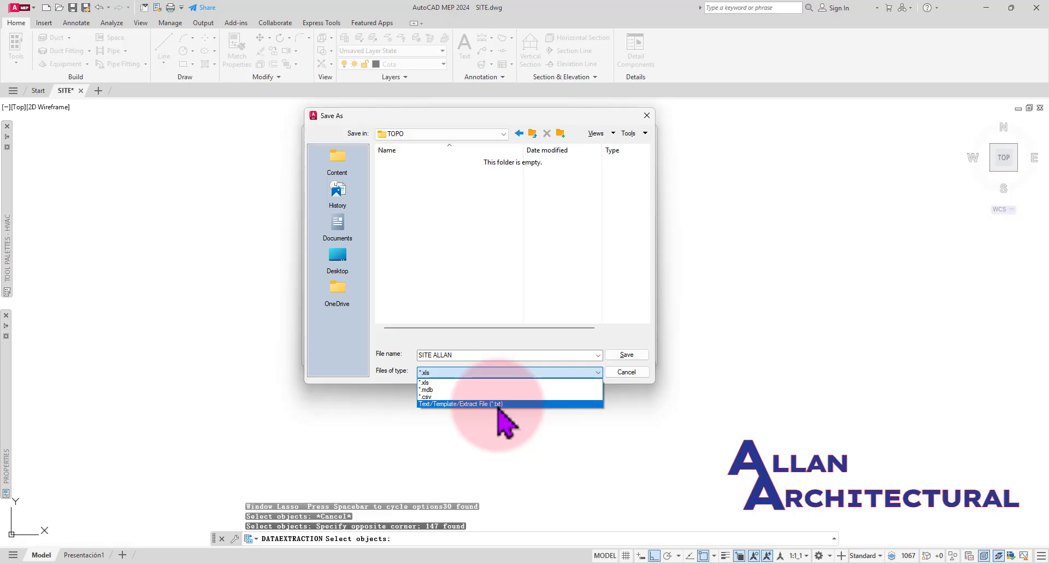
pyautogui.click(428, 397)
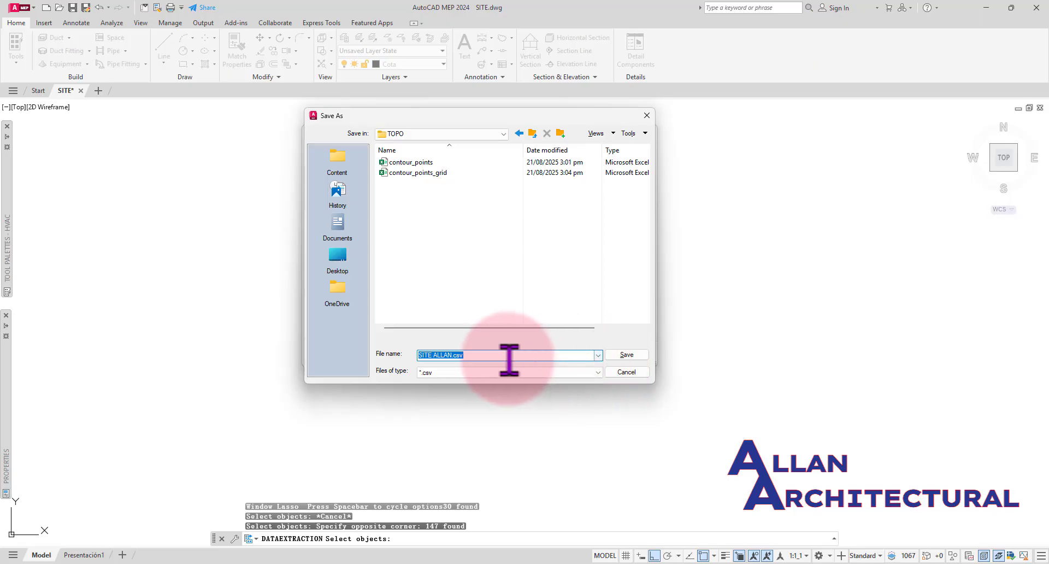
pyautogui.click(527, 356)
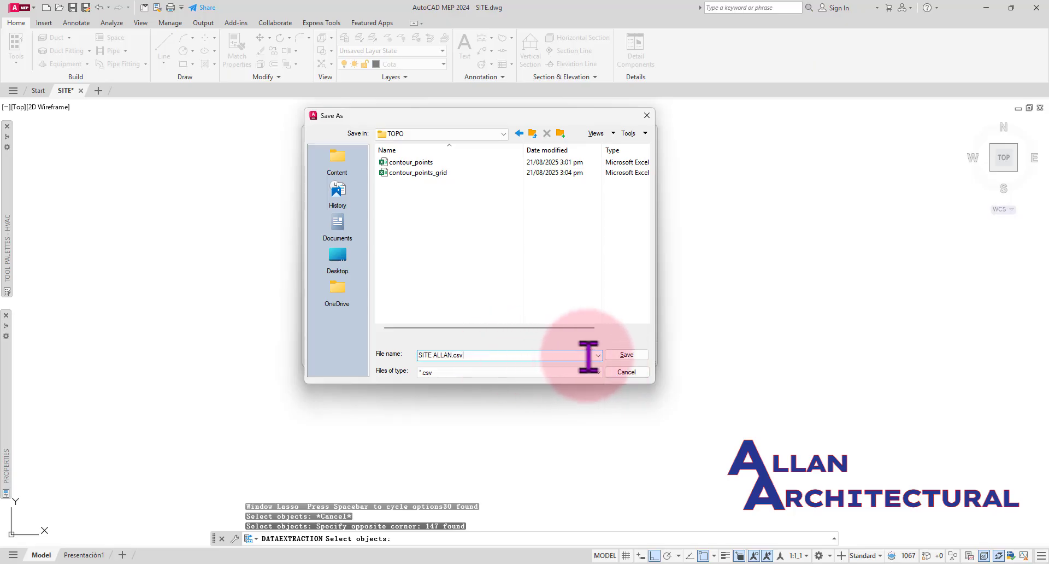
pyautogui.click(623, 355)
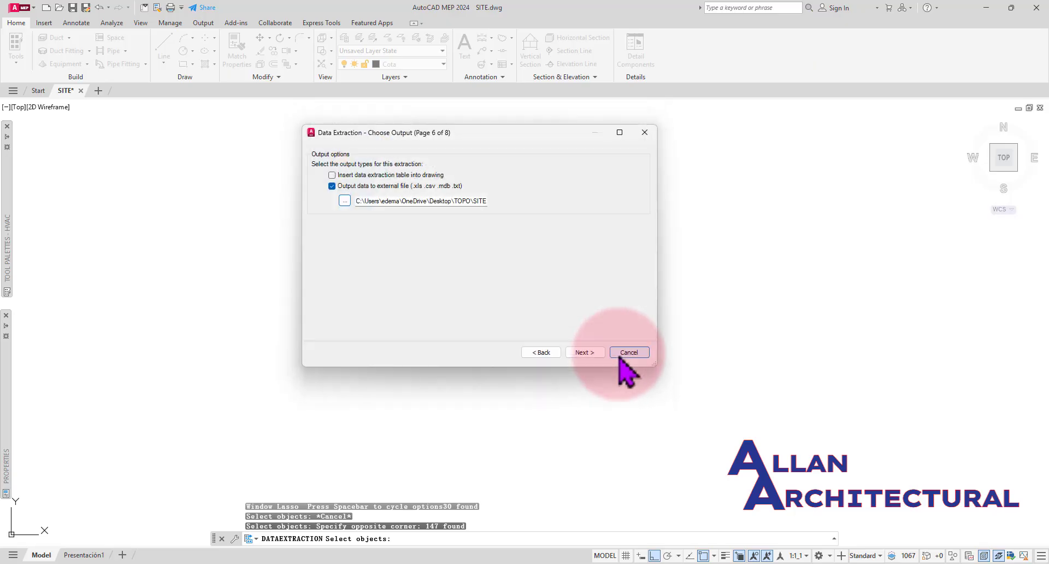
pyautogui.click(593, 355)
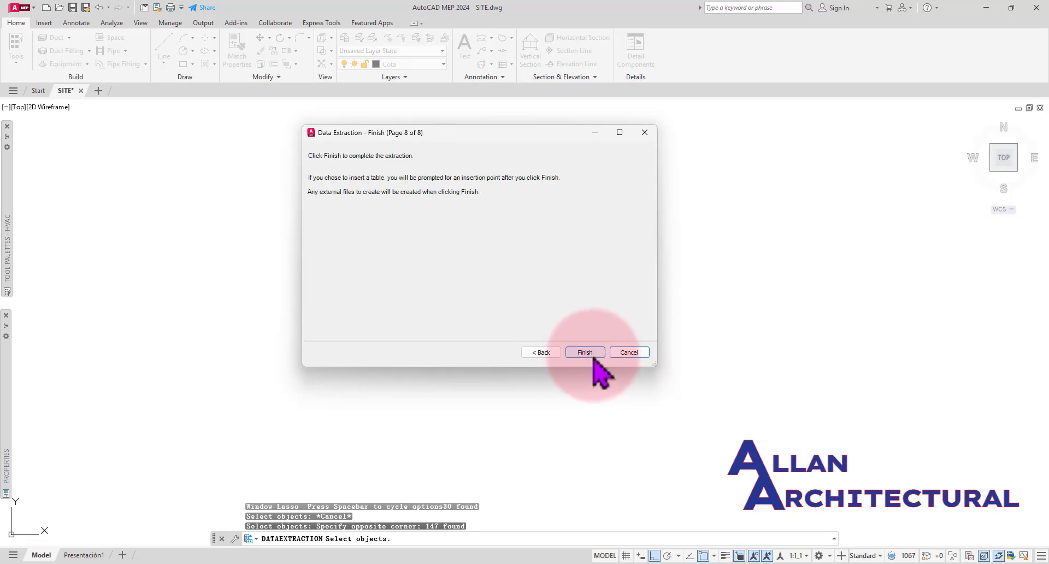
pyautogui.click(585, 355)
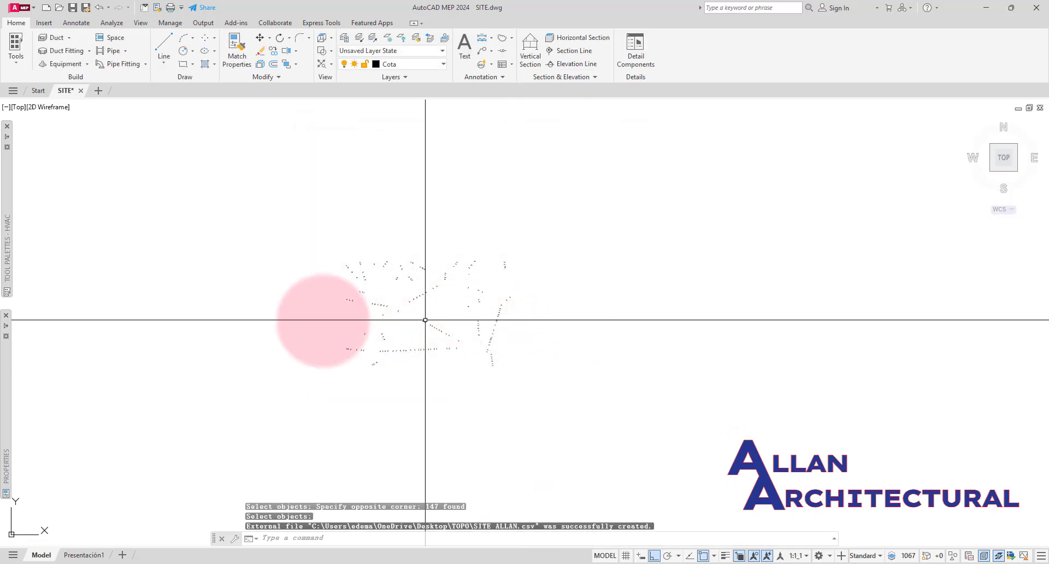
pyautogui.scroll(4, 365, 330)
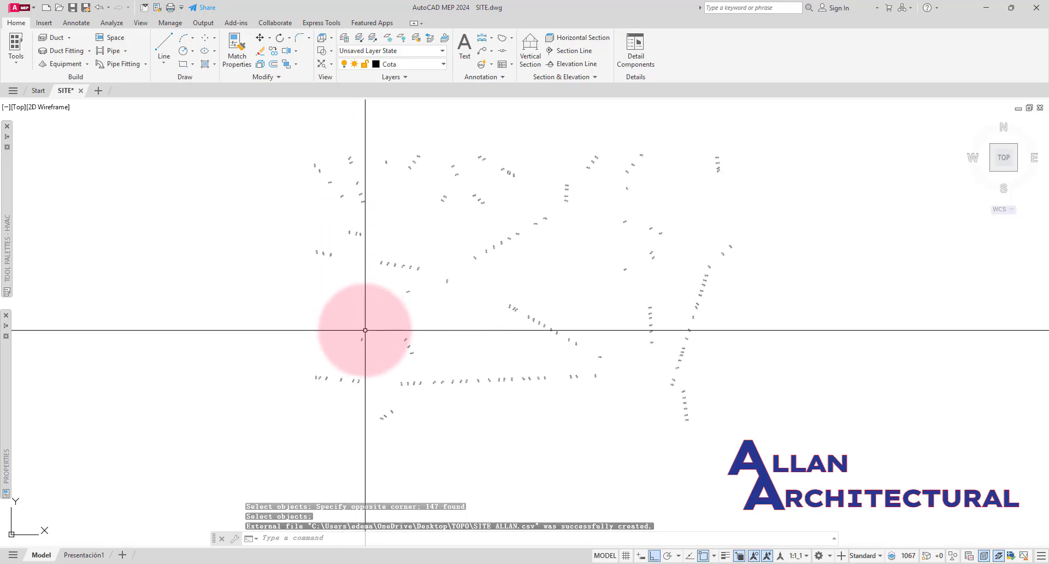
pyautogui.scroll(4, 398, 234)
pyautogui.scroll(-4, 456, 261)
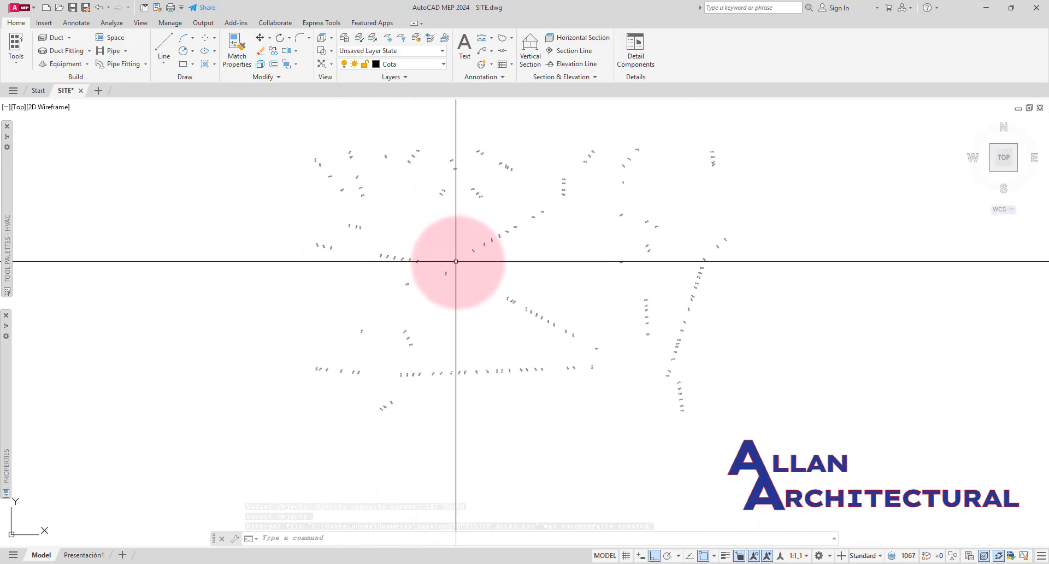
pyautogui.moveTo(455, 261); pyautogui.dragTo(417, 272, button='middle')
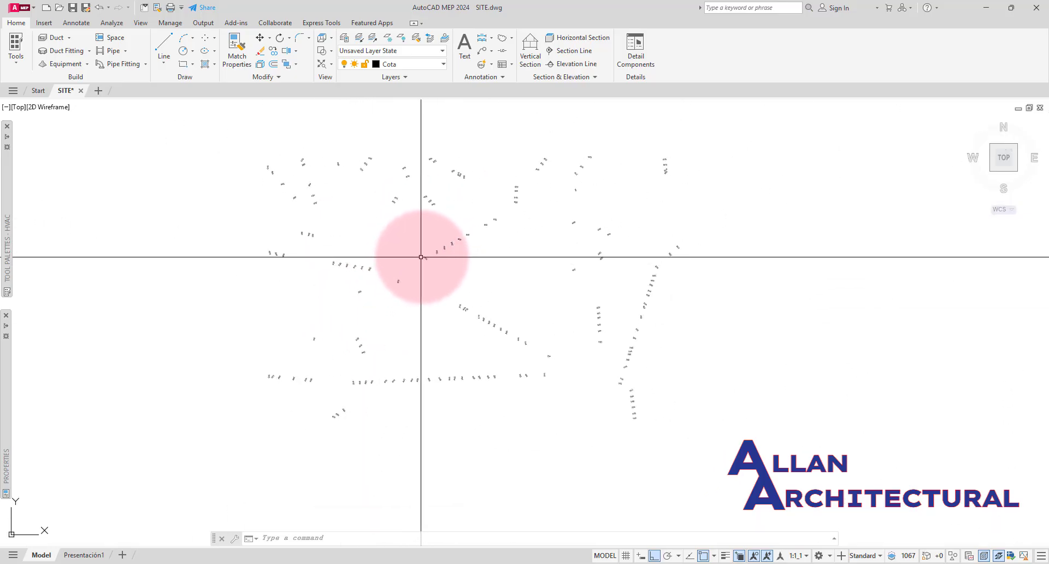
pyautogui.scroll(-4, 424, 256)
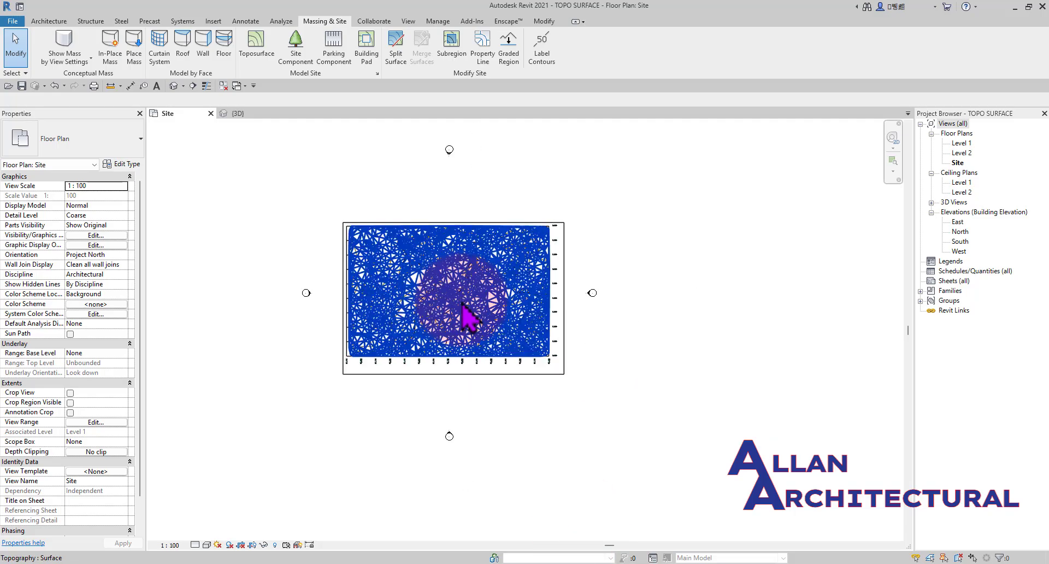
# - Switch to the TOPO SURFACE project in Revit and start a toposurface created from a points file in the Site plan
pyautogui.scroll(3, 459, 352)
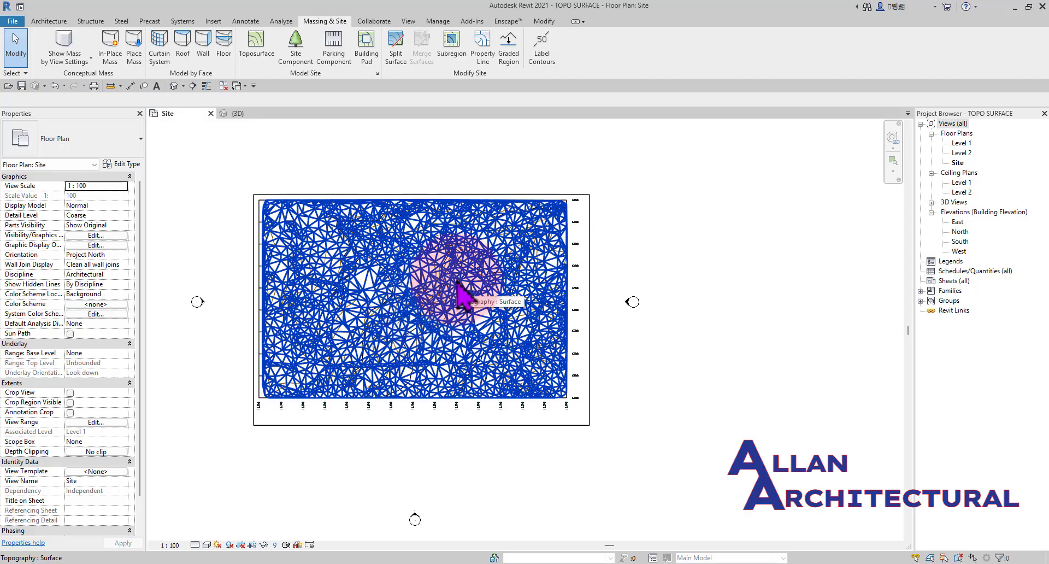
pyautogui.scroll(-3, 458, 282)
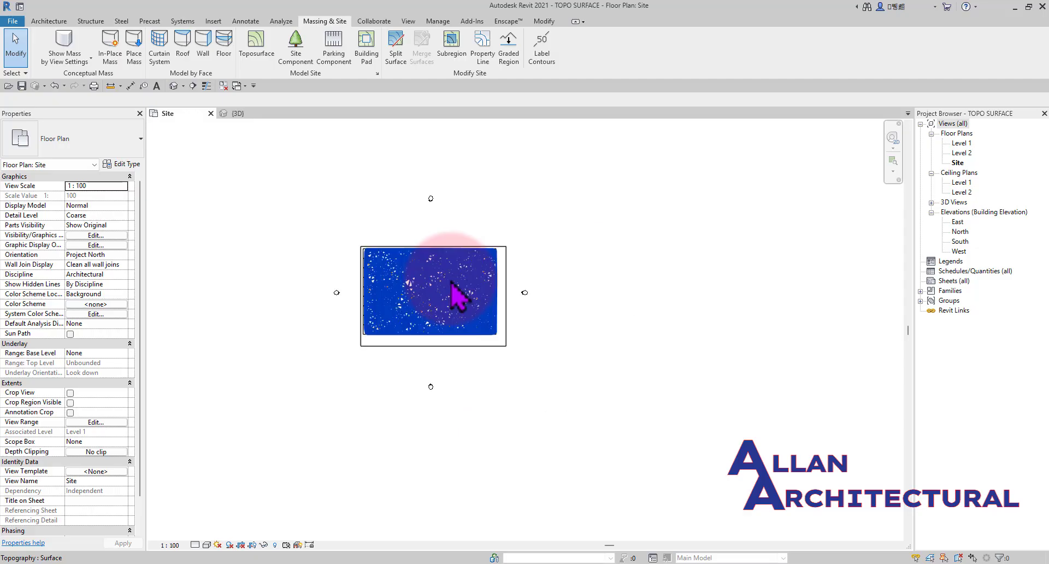
pyautogui.moveTo(547, 339)
pyautogui.mouseDown(button='middle')
pyautogui.moveTo(582, 410)
pyautogui.moveTo(557, 355)
pyautogui.mouseUp(button='middle')
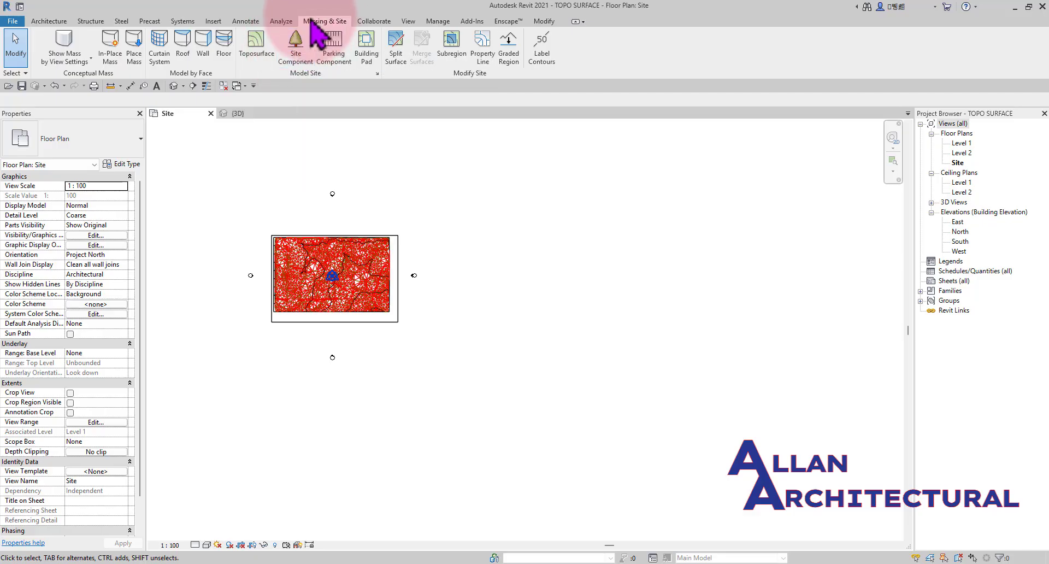
pyautogui.click(254, 54)
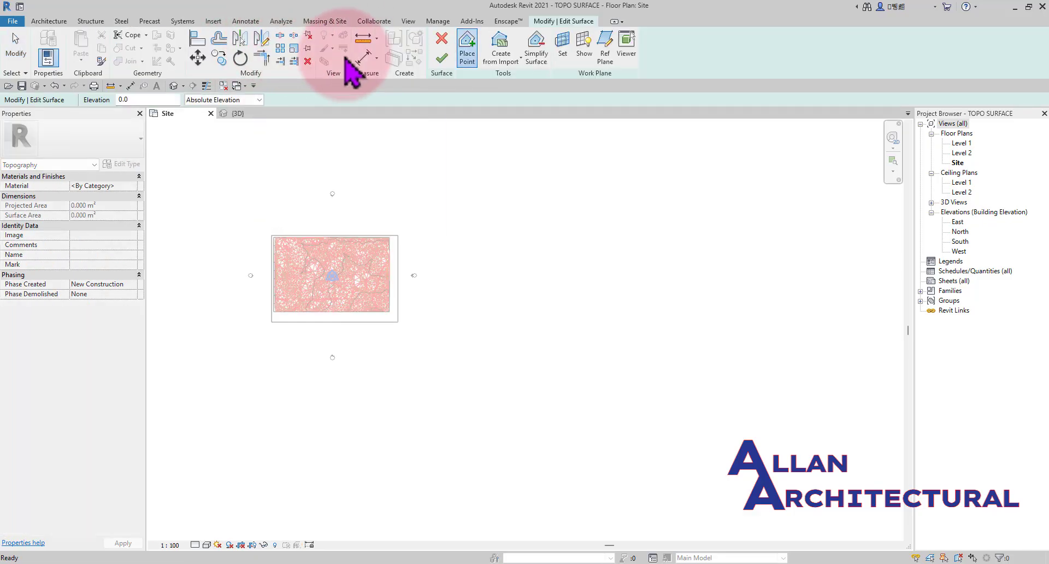
pyautogui.click(501, 55)
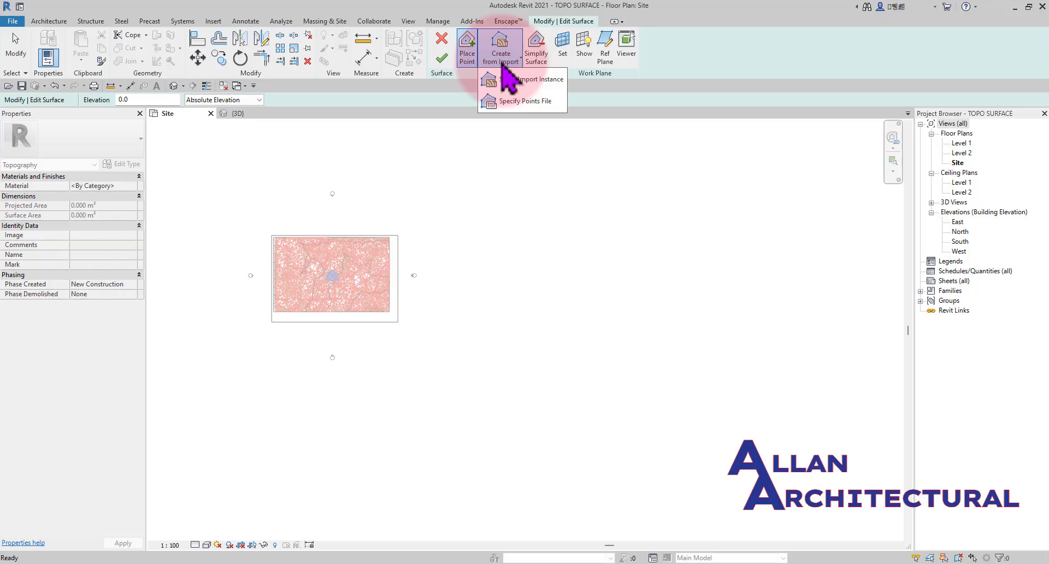
pyautogui.click(523, 102)
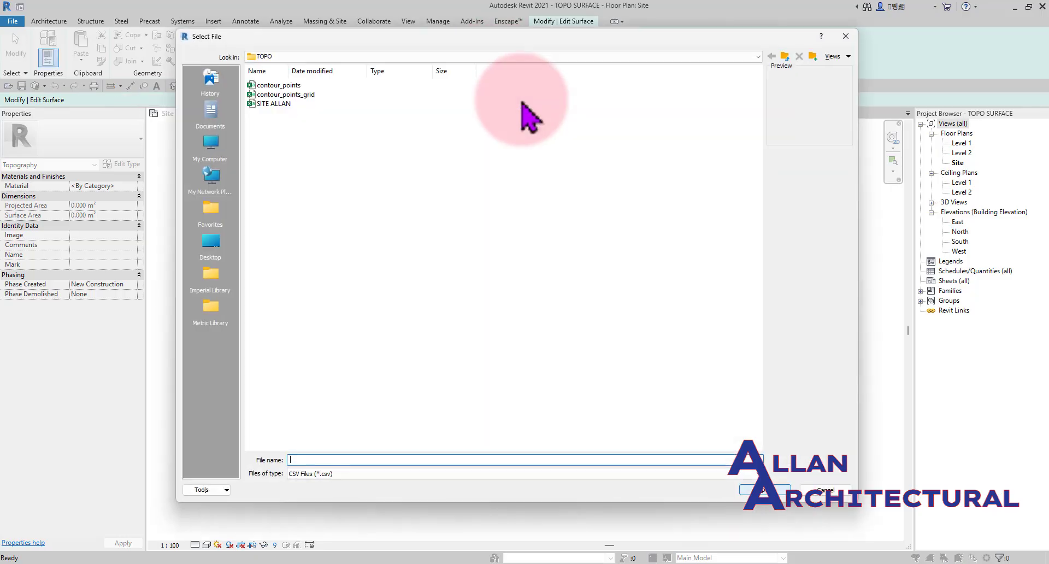
# - Import the points file SITE ALLAN.csv from the TOPO folder, with one file unit equal to millimeters
pyautogui.click(279, 105)
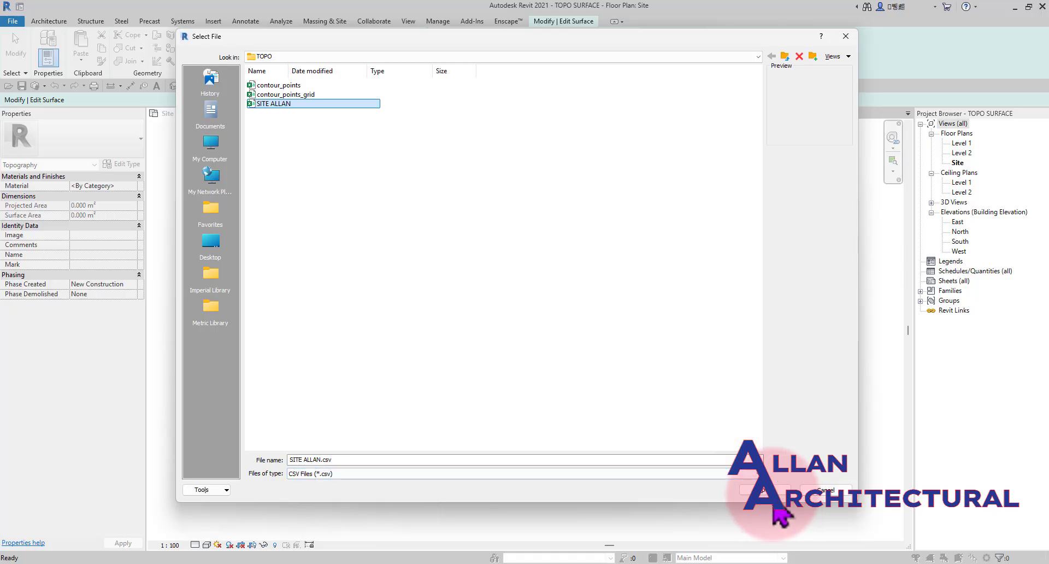
pyautogui.click(768, 491)
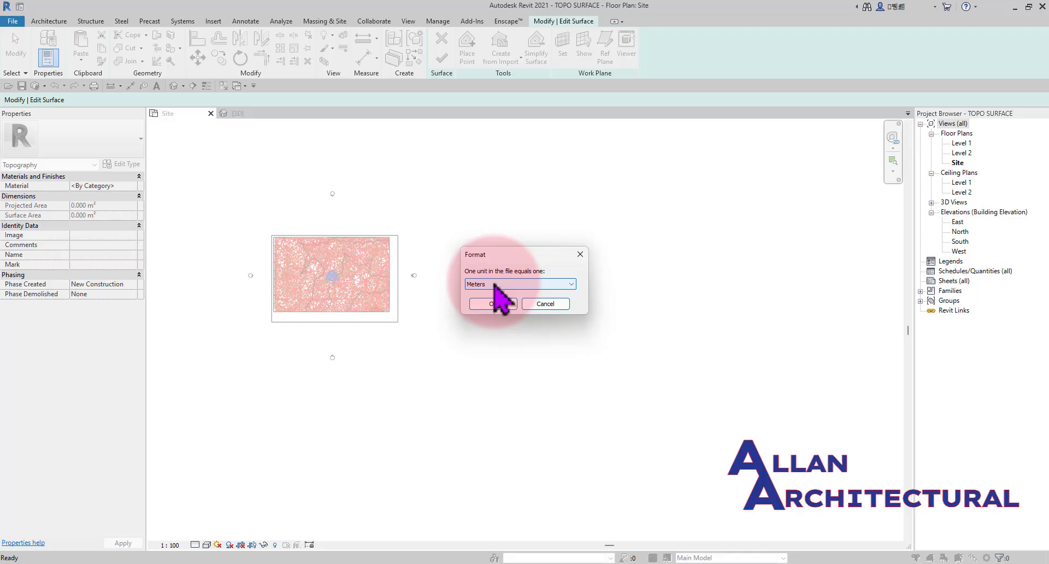
pyautogui.click(494, 285)
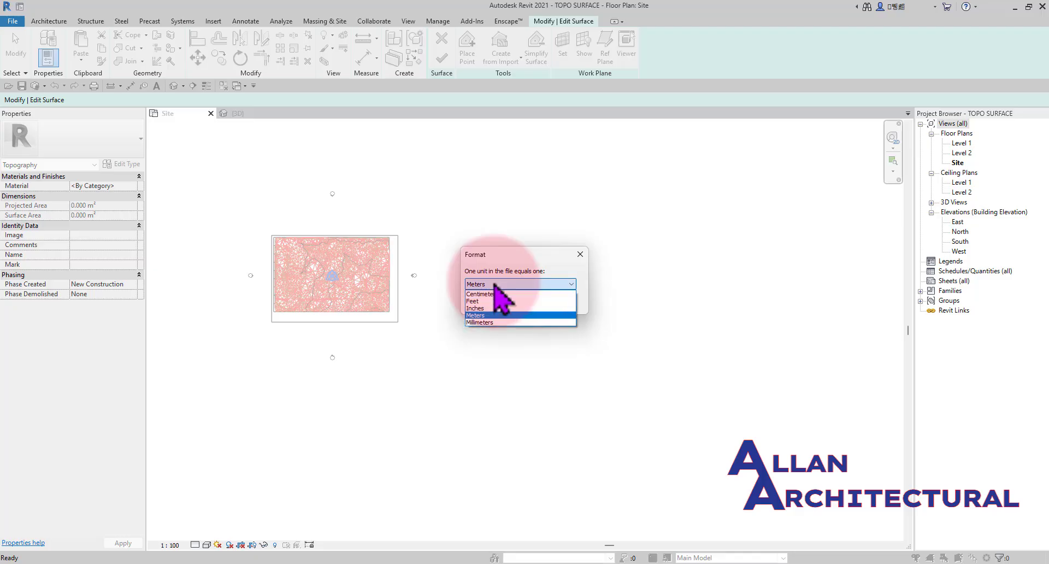
pyautogui.click(481, 323)
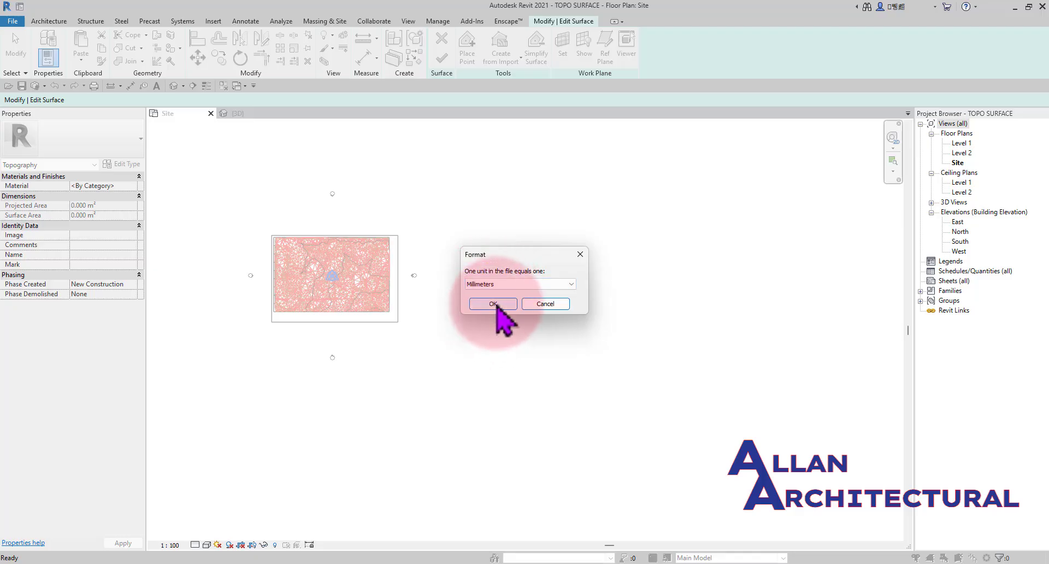
pyautogui.click(493, 303)
# - Dismiss the import warning and finish the toposurface in the Site plan
pyautogui.scroll(-4, 497, 345)
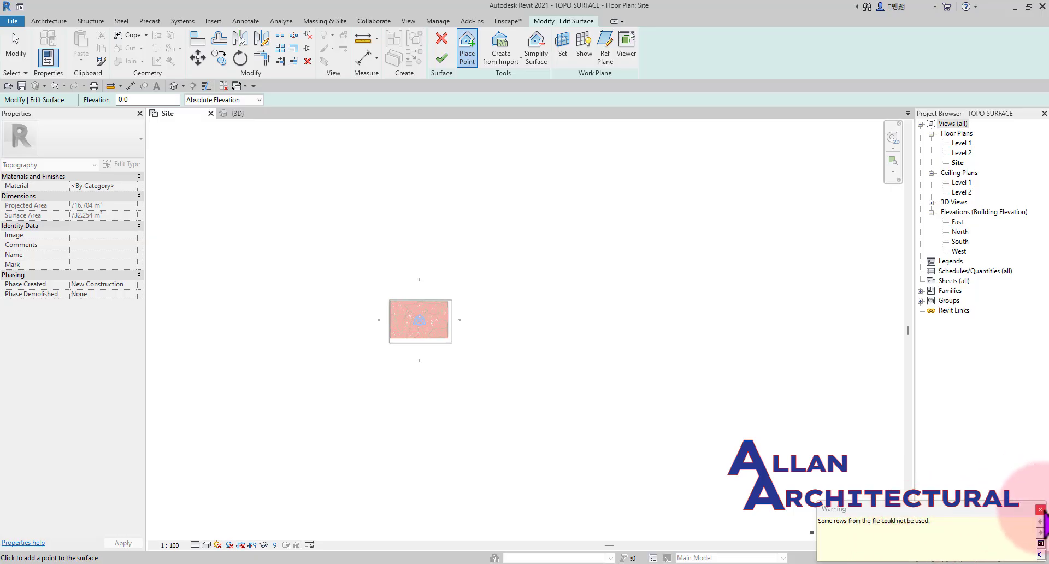
pyautogui.click(1040, 511)
pyautogui.click(441, 58)
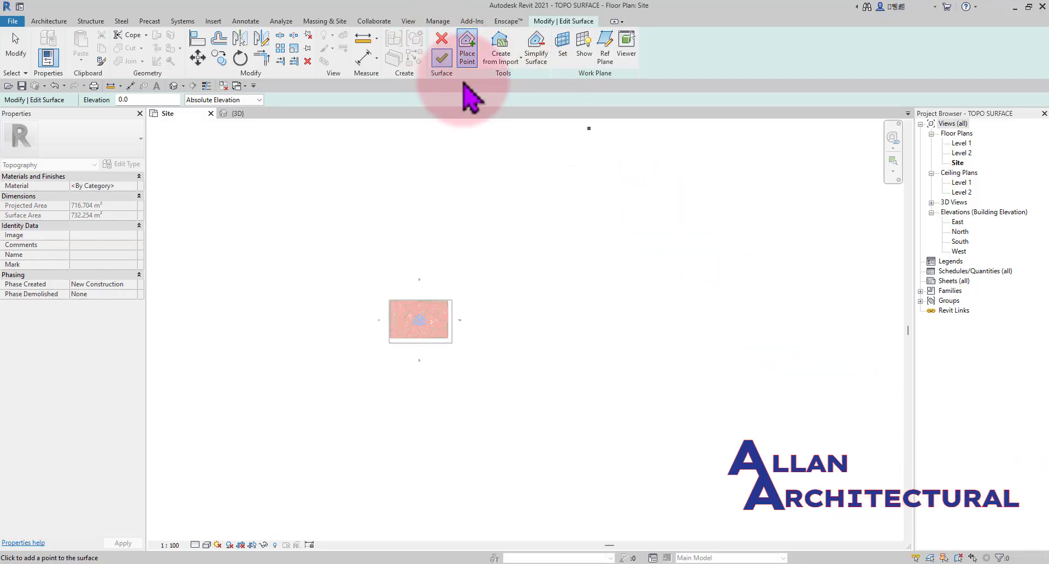
pyautogui.scroll(-3, 532, 316)
pyautogui.scroll(6, 698, 205)
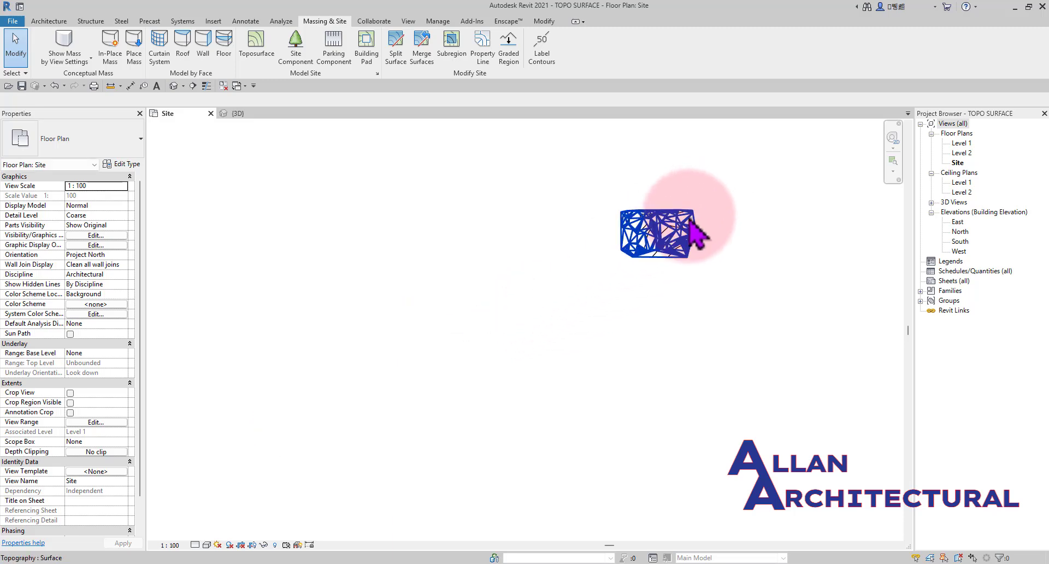
pyautogui.scroll(2, 639, 271)
pyautogui.scroll(-2, 421, 316)
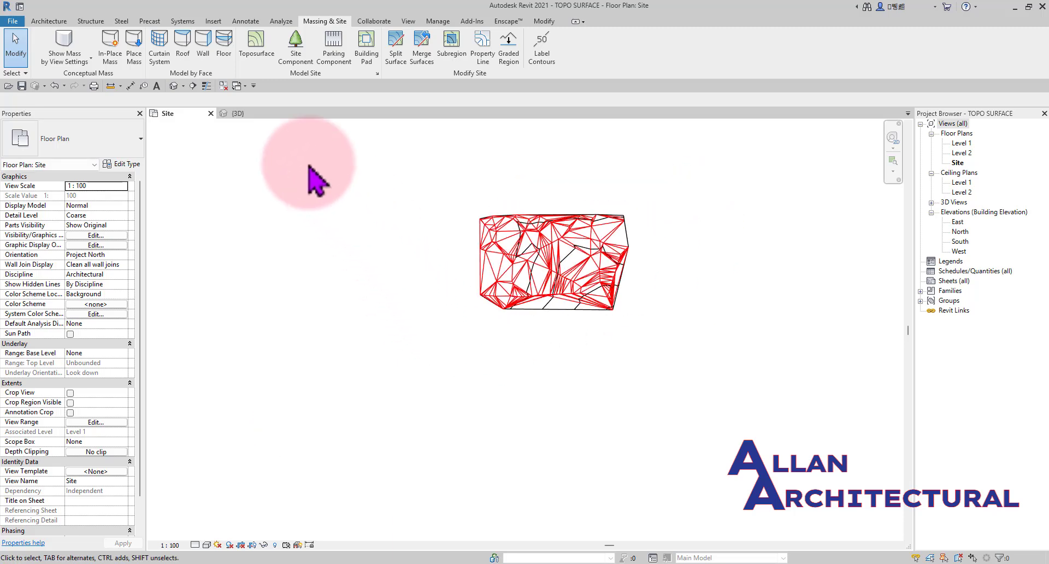
# - Examine the shape and contours of the new toposurface in the 3D view, alongside the original site surface
pyautogui.click(244, 113)
pyautogui.scroll(5, 410, 426)
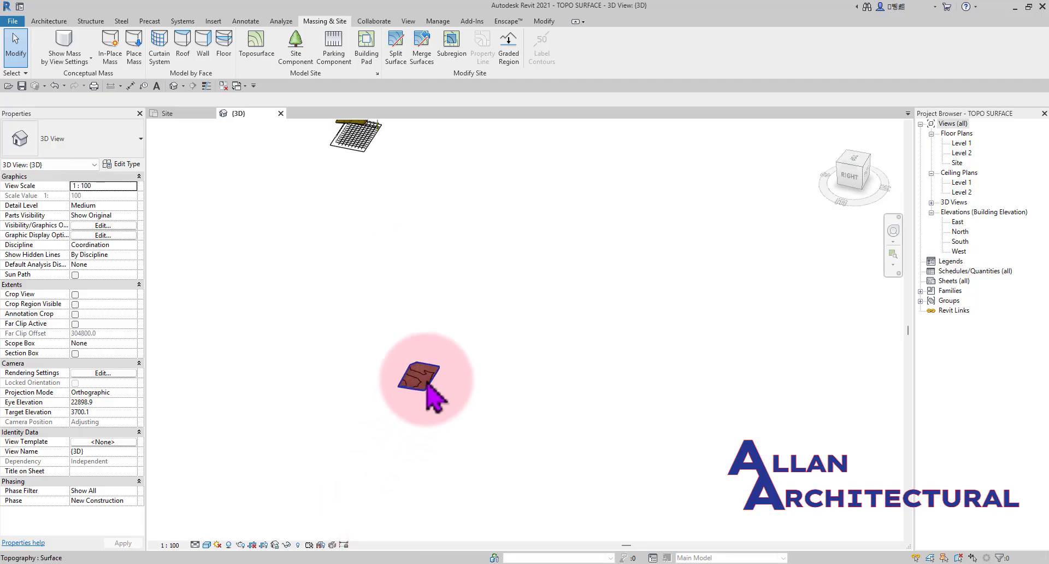
pyautogui.scroll(-3, 429, 387)
pyautogui.keyDown('shift'); pyautogui.moveTo(429, 387); pyautogui.dragTo(532, 372, button='middle'); pyautogui.keyUp('shift')
pyautogui.scroll(6, 377, 250)
pyautogui.moveTo(533, 371); pyautogui.dragTo(175, 289, button='middle')
pyautogui.moveTo(585, 405); pyautogui.dragTo(576, 343, button='middle')
pyautogui.moveTo(576, 344); pyautogui.dragTo(330, 351, button='middle')
pyautogui.moveTo(536, 348); pyautogui.dragTo(341, 340, button='middle')
pyautogui.keyDown('shift'); pyautogui.moveTo(523, 273); pyautogui.dragTo(629, 313, button='middle'); pyautogui.keyUp('shift')
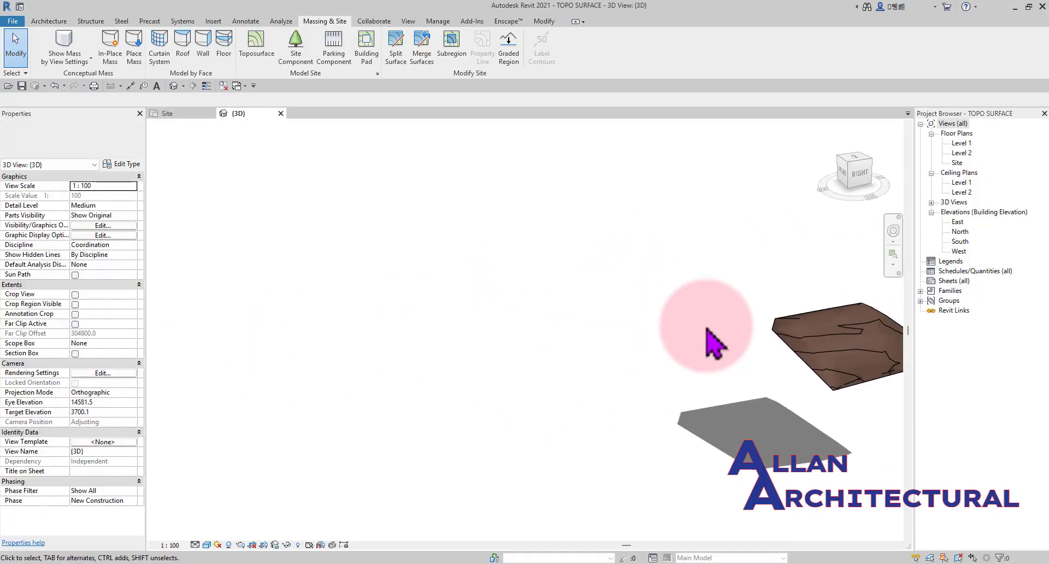
pyautogui.moveTo(754, 333); pyautogui.dragTo(518, 295, button='middle')
pyautogui.scroll(6, 609, 301)
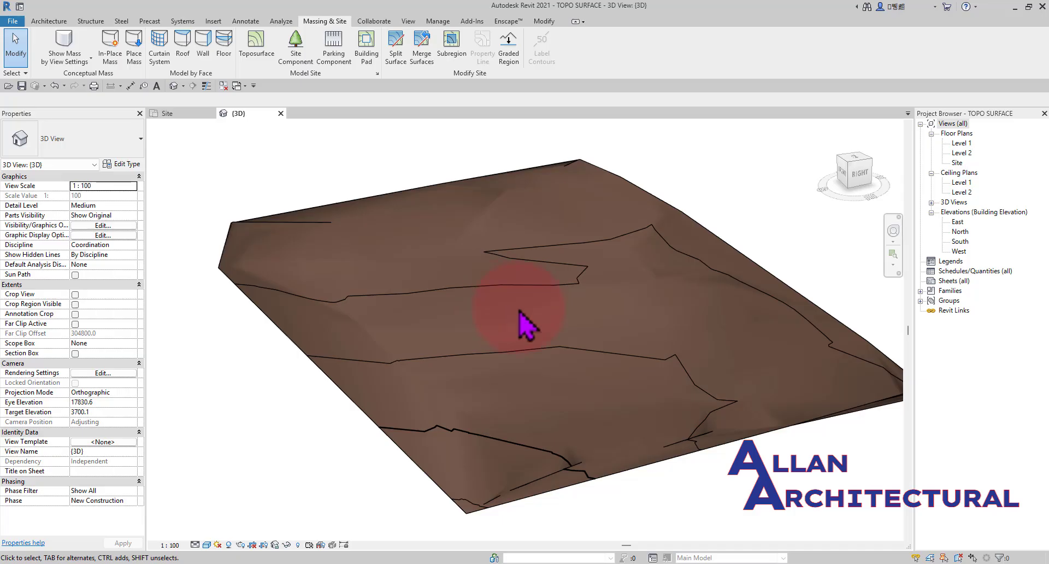
pyautogui.scroll(-8, 526, 326)
pyautogui.scroll(3, 405, 308)
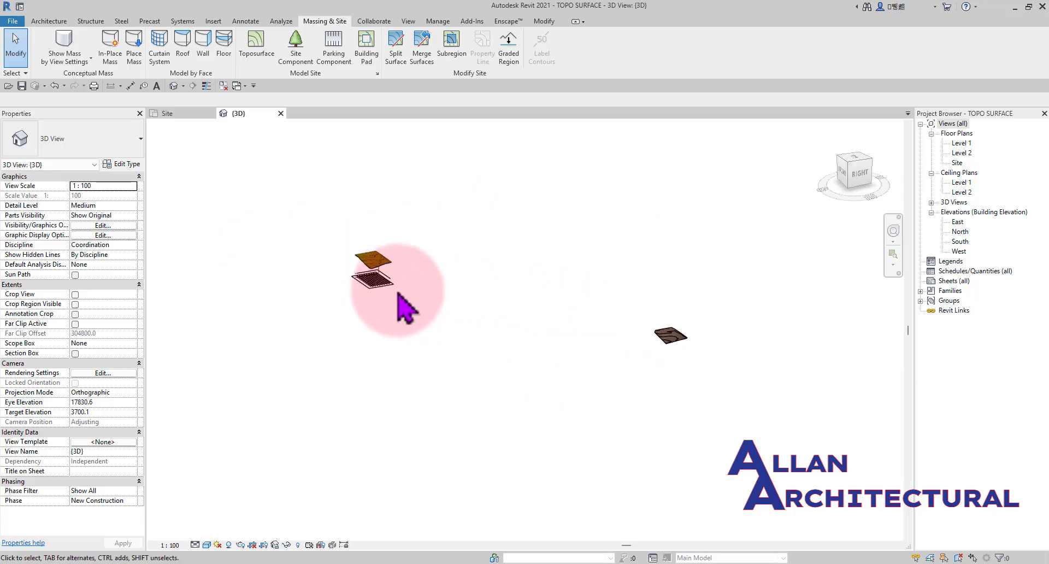
pyautogui.scroll(3, 405, 308)
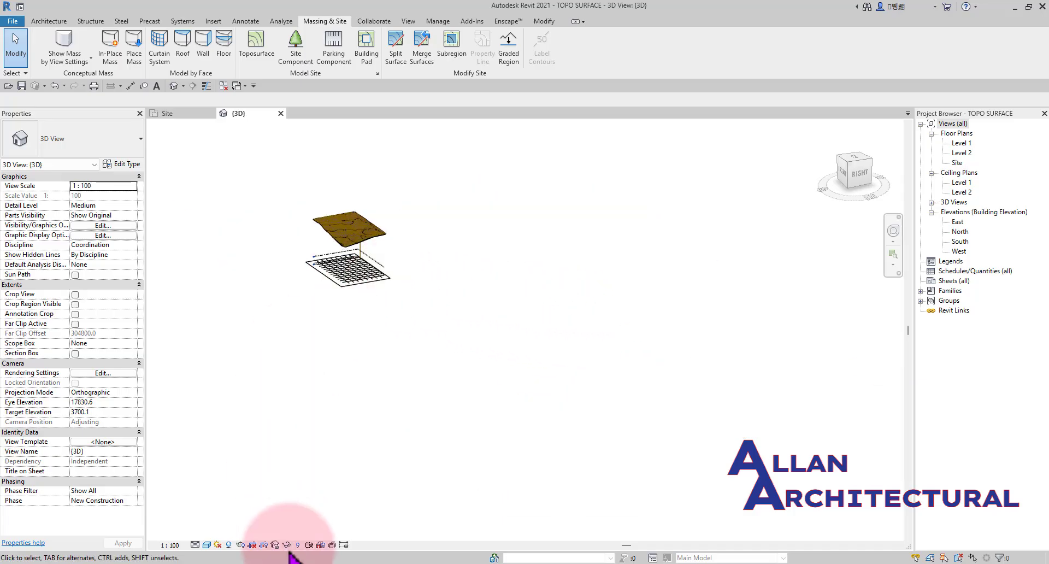
# - Set the visual style of the 3D view to Hidden Line
pyautogui.click(207, 545)
pyautogui.click(226, 514)
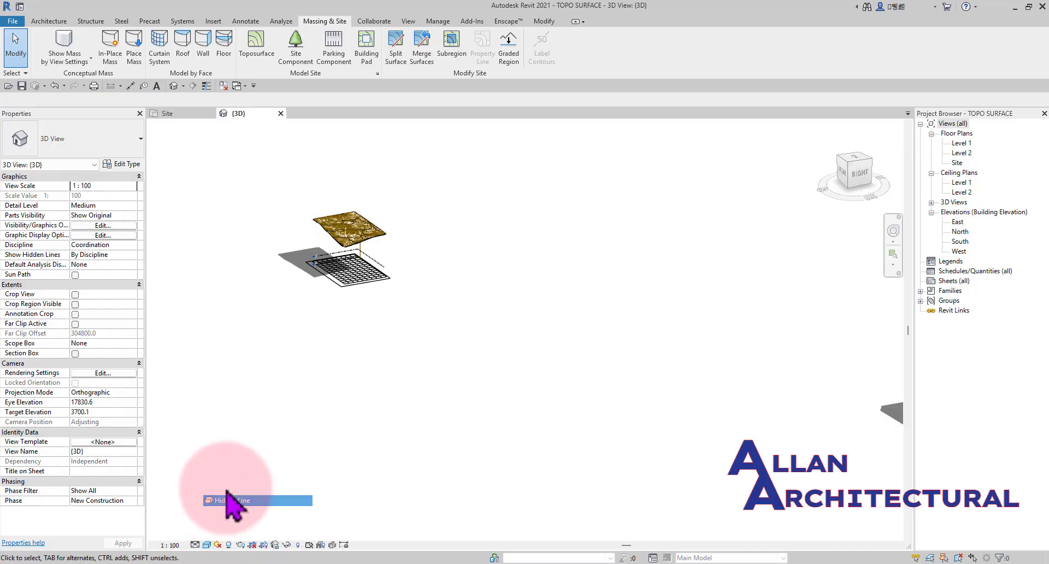
pyautogui.scroll(-3, 399, 424)
pyautogui.scroll(5, 524, 404)
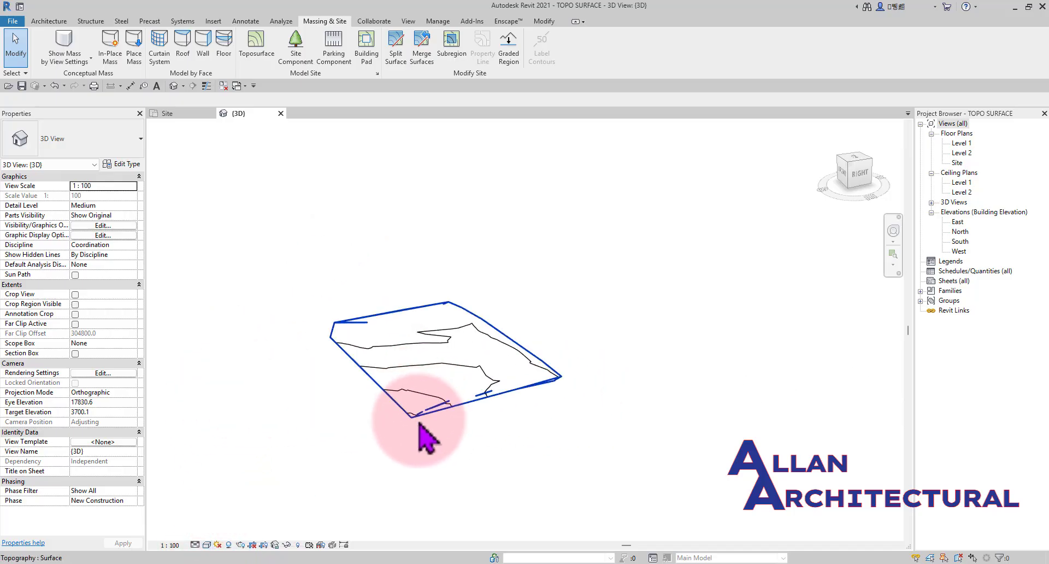
# - Move the new toposurface in the Site plan so that it sits beside the original site surface
pyautogui.click(422, 417)
pyautogui.scroll(-6, 612, 412)
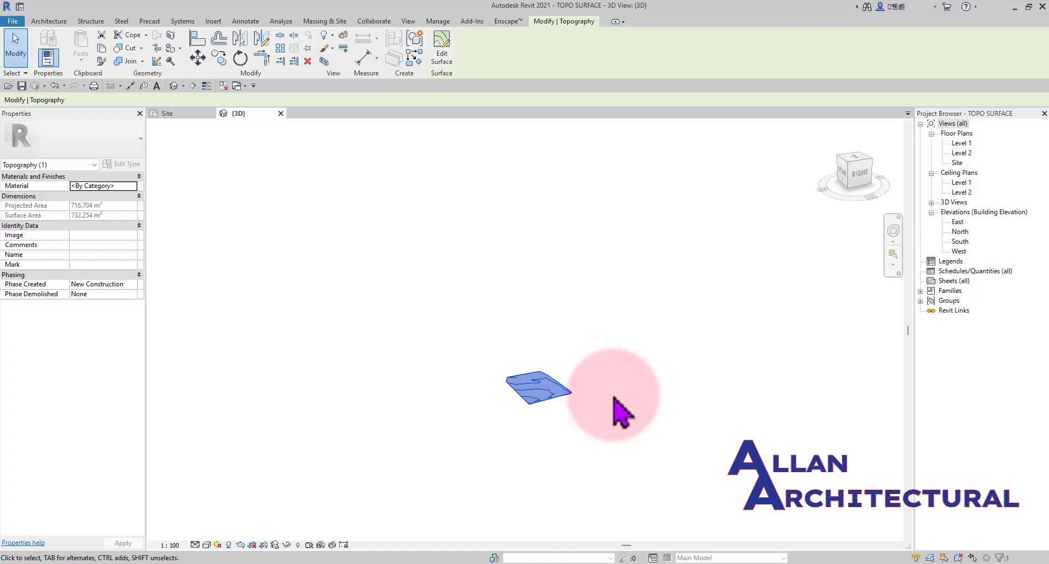
pyautogui.click(169, 113)
pyautogui.scroll(-5, 514, 356)
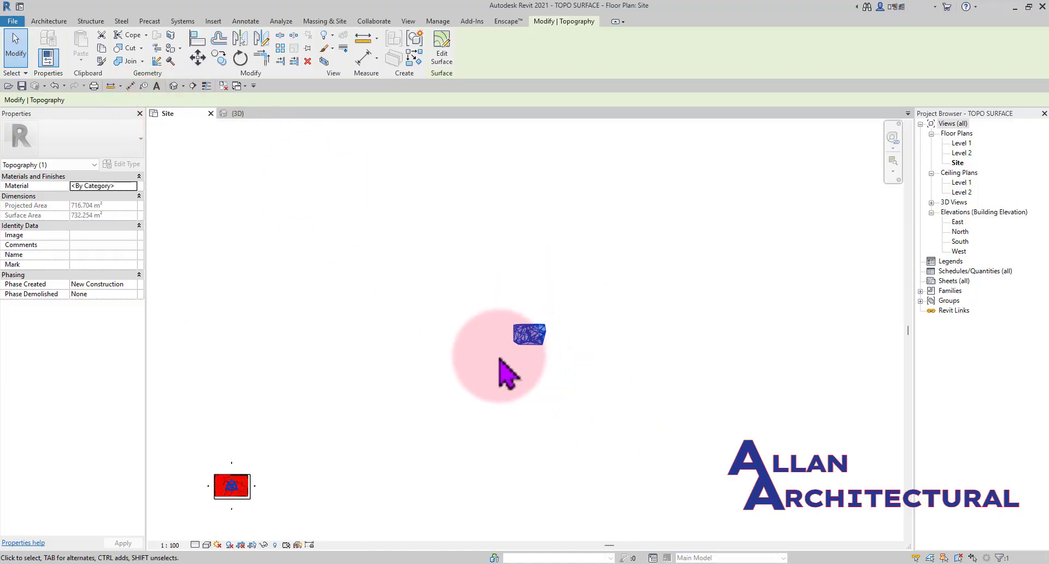
pyautogui.moveTo(527, 339); pyautogui.dragTo(332, 461)
pyautogui.scroll(5, 339, 446)
pyautogui.scroll(2, 331, 458)
pyautogui.scroll(1, 352, 448)
pyautogui.moveTo(367, 440); pyautogui.dragTo(518, 370, button='middle')
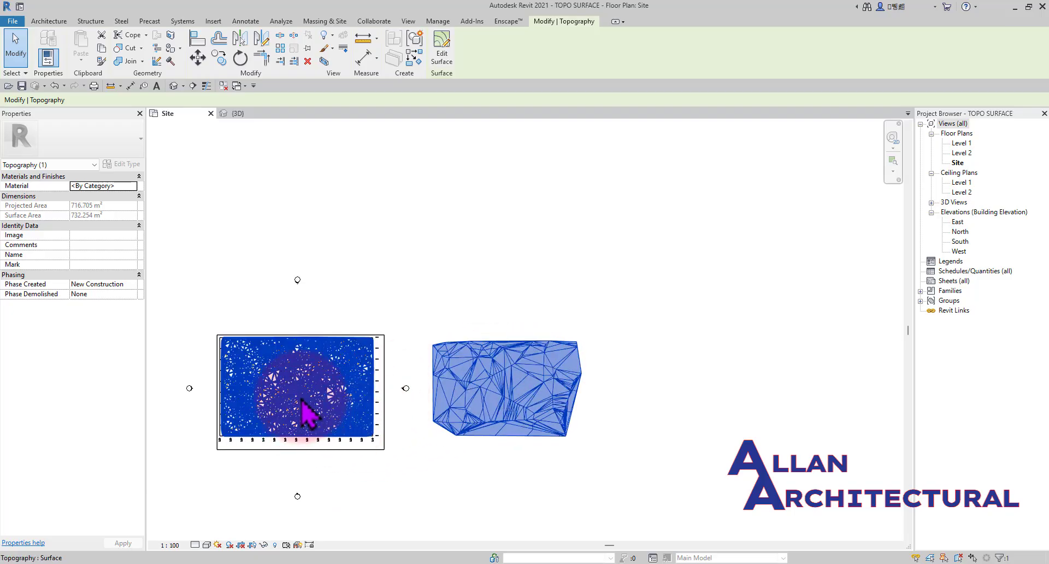
pyautogui.scroll(1, 233, 335)
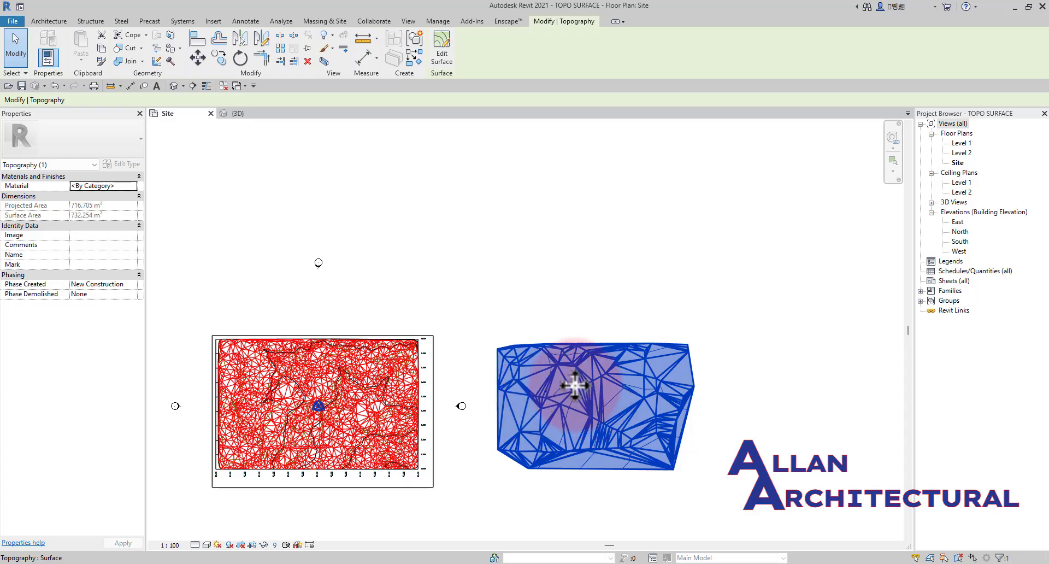
# - Compare the heights and profiles of the two toposurfaces in the North elevation
pyautogui.click(500, 295)
pyautogui.click(520, 386)
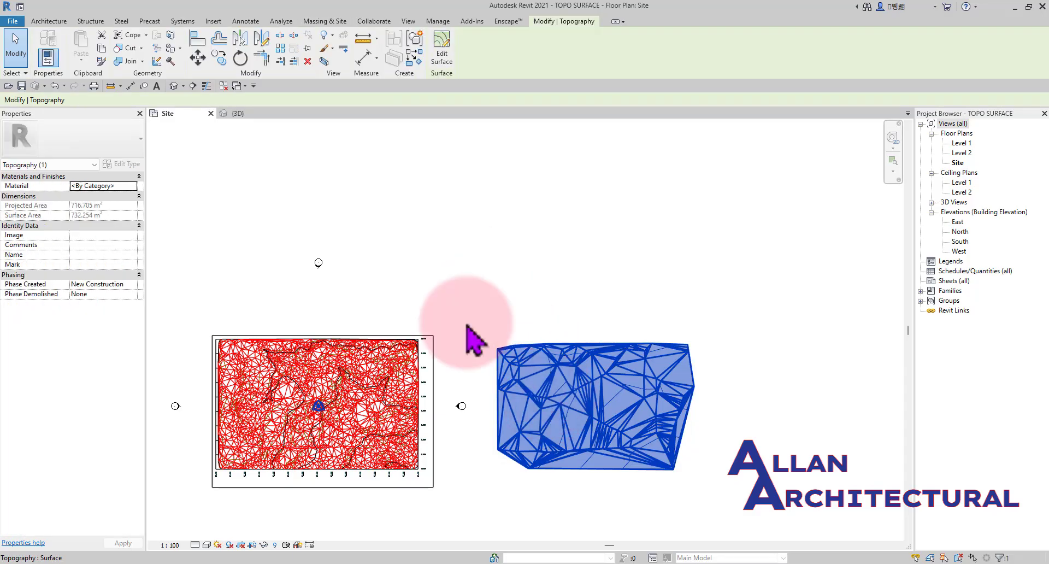
pyautogui.doubleClick(960, 231)
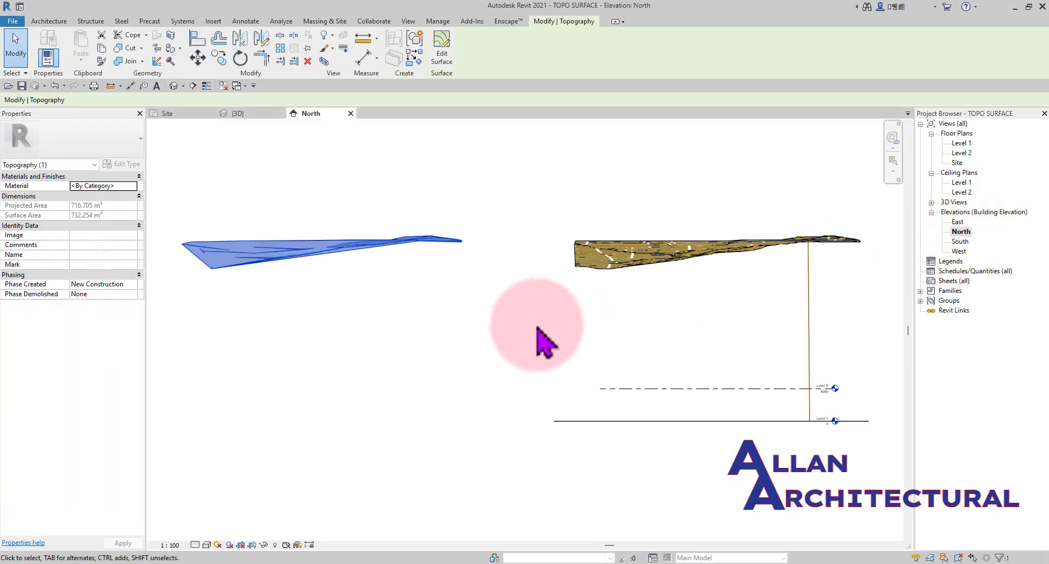
pyautogui.scroll(-3, 538, 327)
pyautogui.scroll(2, 483, 306)
pyautogui.moveTo(477, 294); pyautogui.dragTo(517, 296)
pyautogui.click(421, 276)
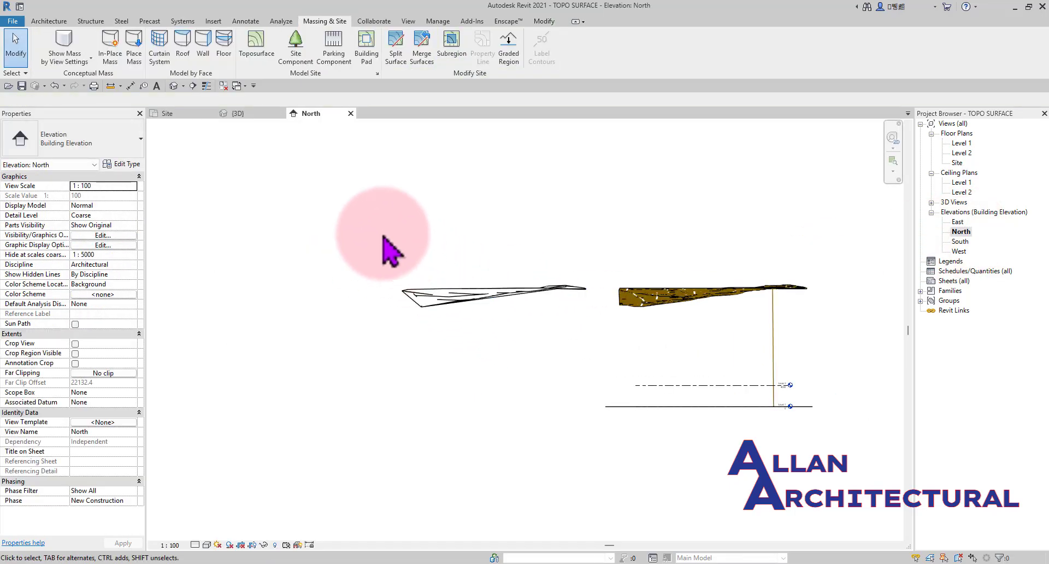
# - Compare the contours of the points-file toposurface with the original site surface in the 3D view
pyautogui.click(249, 113)
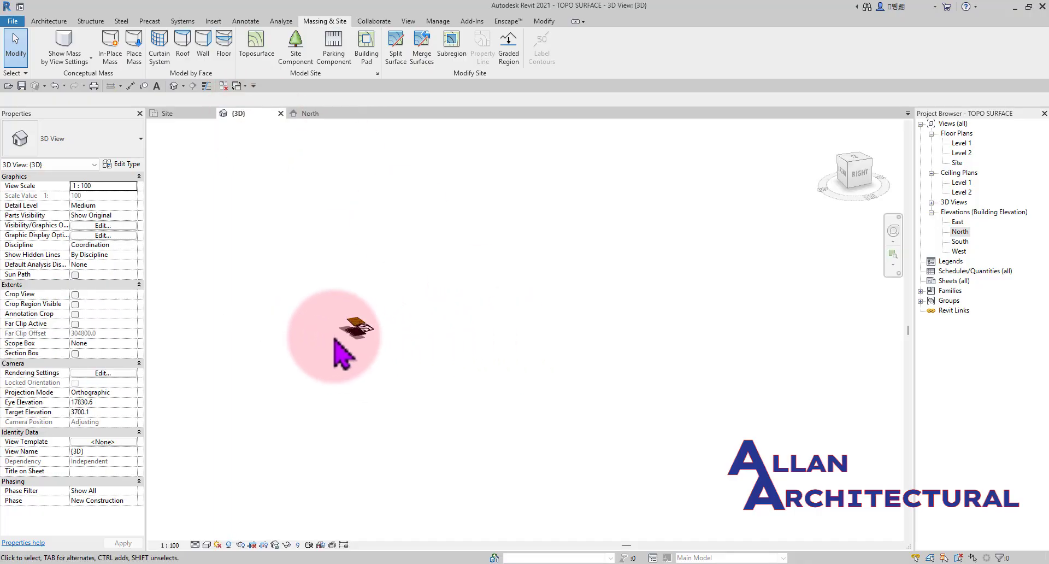
pyautogui.scroll(5, 363, 344)
pyautogui.keyDown('shift'); pyautogui.moveTo(417, 366); pyautogui.dragTo(555, 419, button='middle'); pyautogui.keyUp('shift')
pyautogui.scroll(3, 426, 287)
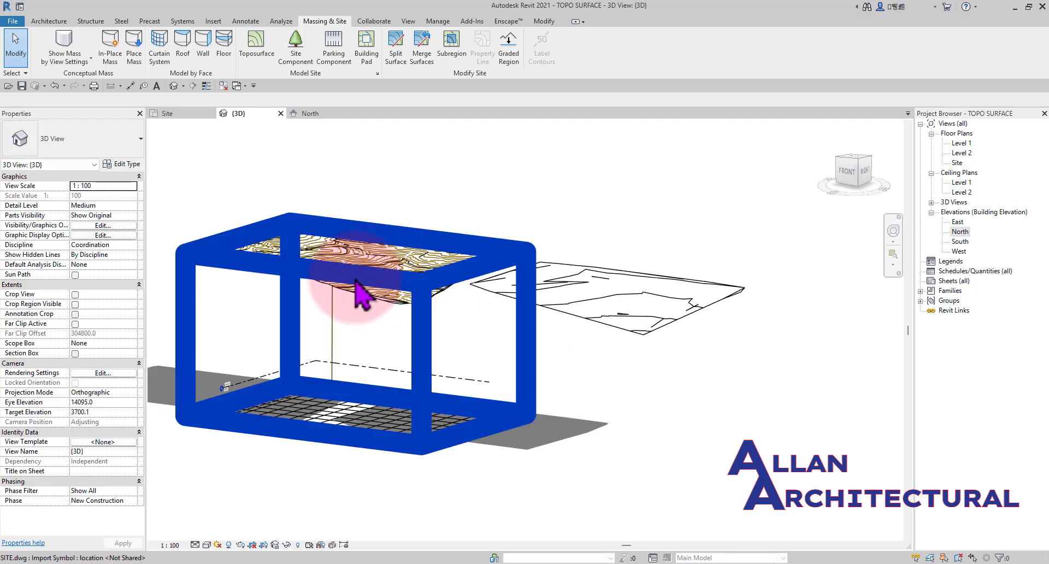
pyautogui.scroll(-3, 356, 280)
pyautogui.scroll(4, 533, 318)
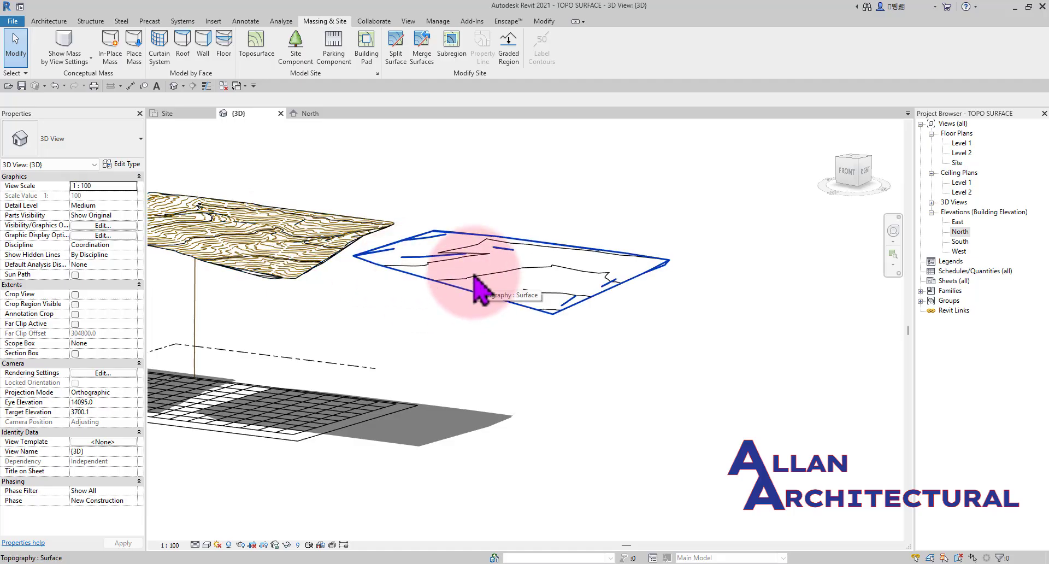
pyautogui.keyDown('shift'); pyautogui.moveTo(476, 285); pyautogui.dragTo(440, 388, button='middle'); pyautogui.keyUp('shift')
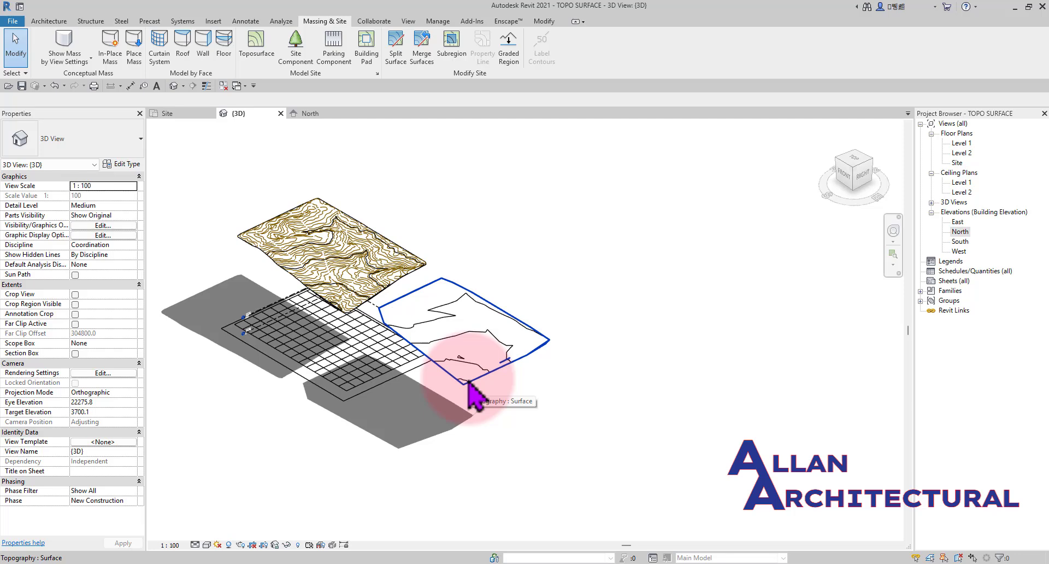
# - Delete the toposurface made from the points file
pyautogui.scroll(3, 469, 385)
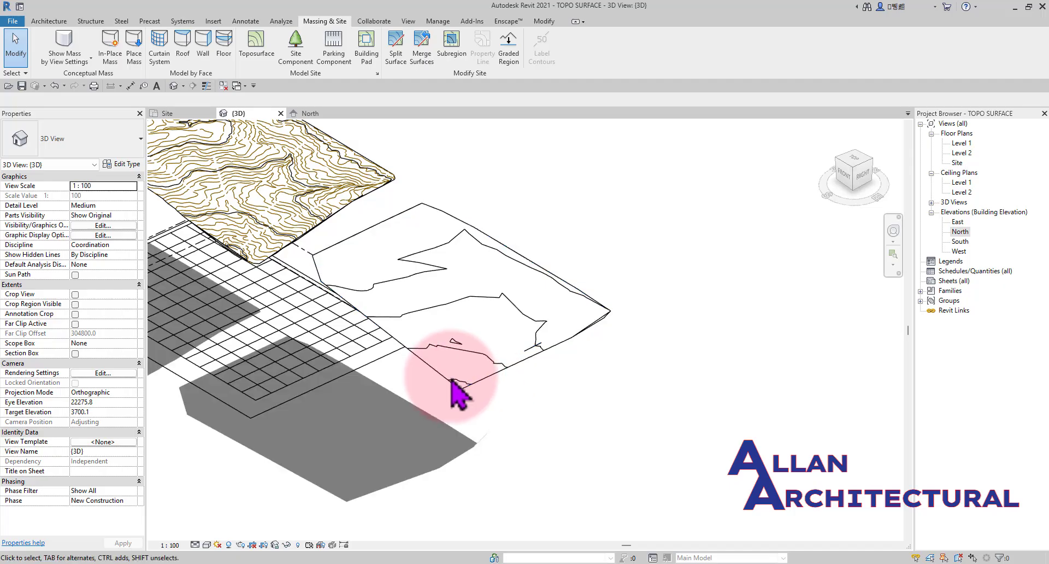
pyautogui.click(461, 387)
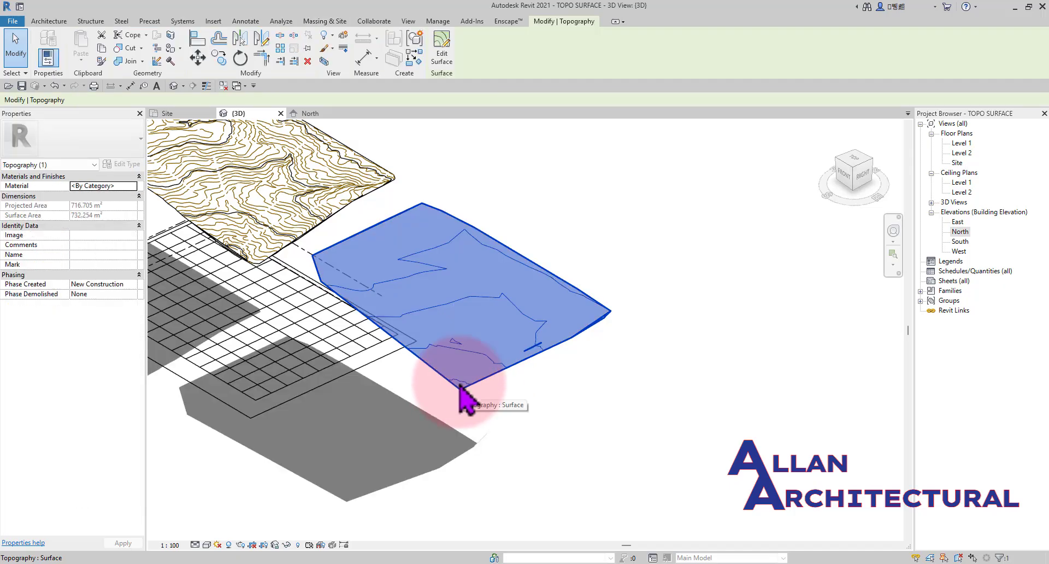
pyautogui.press('Delete')
pyautogui.scroll(-3, 460, 384)
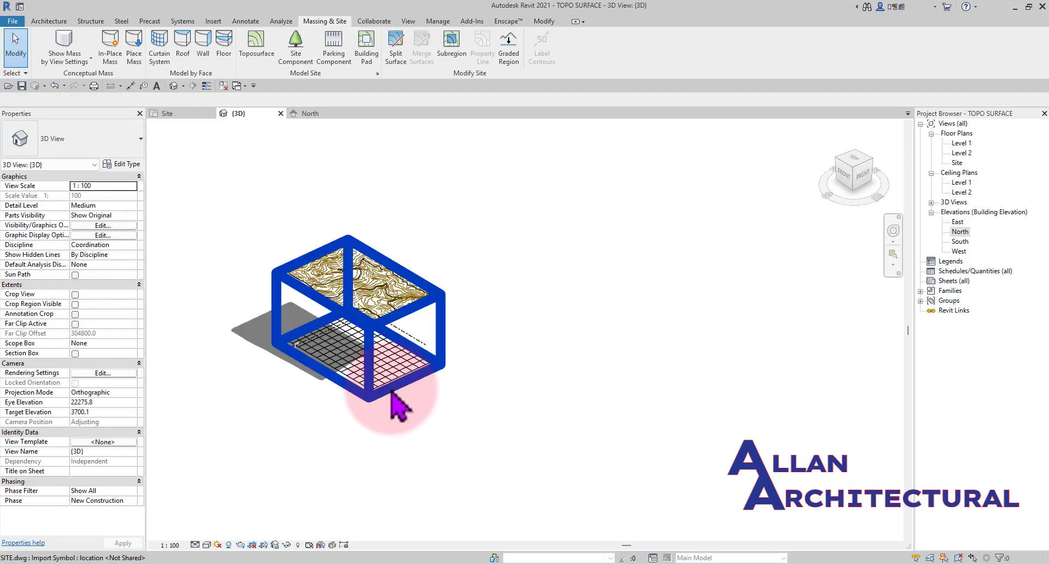
# - Hide the imported SITE.dwg drawing in the 3D view, leaving the original toposurface on display
pyautogui.click(391, 392)
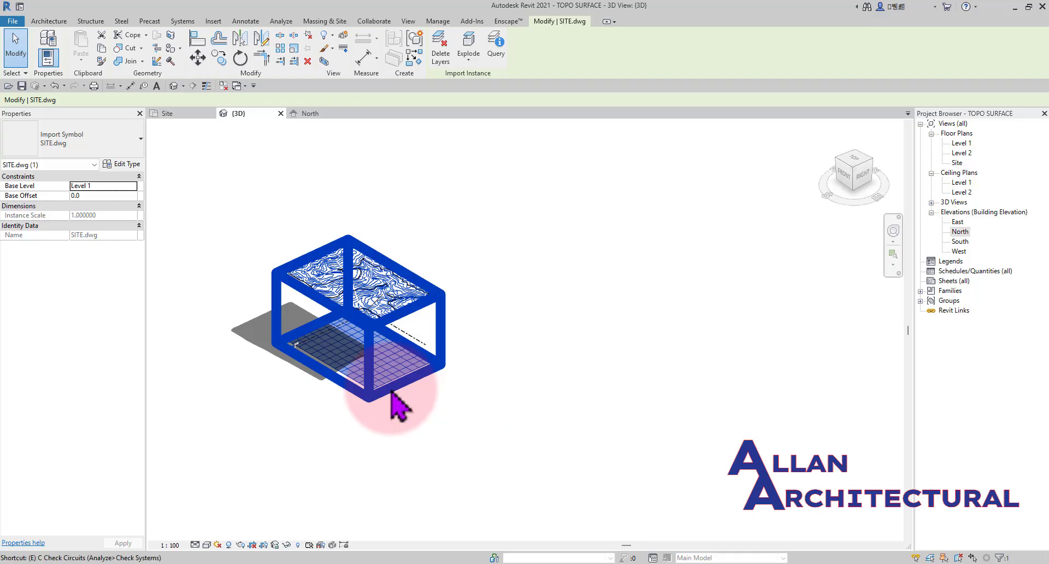
pyautogui.press('Escape')
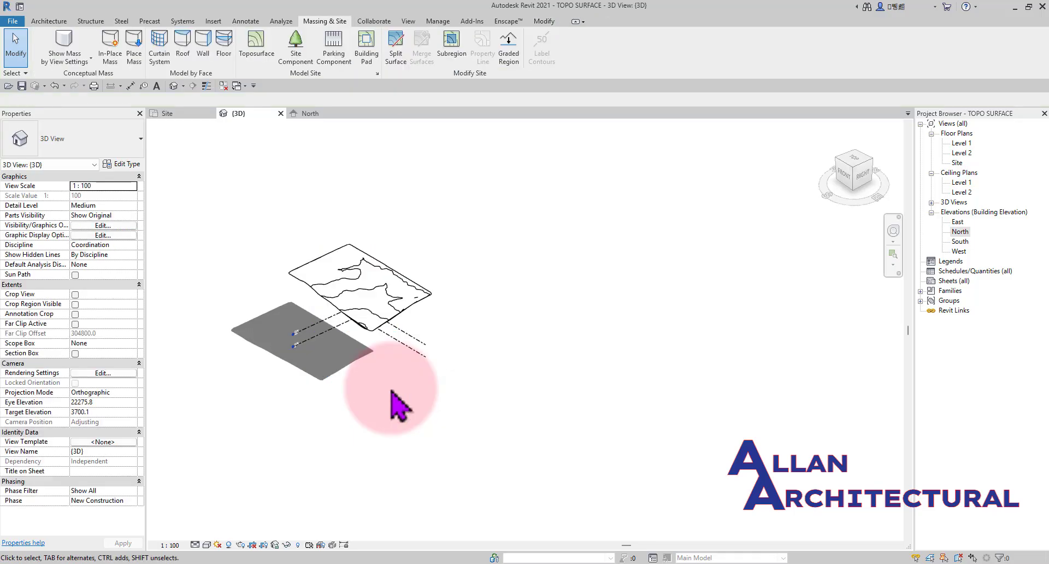
pyautogui.scroll(3, 356, 284)
pyautogui.scroll(-1, 418, 318)
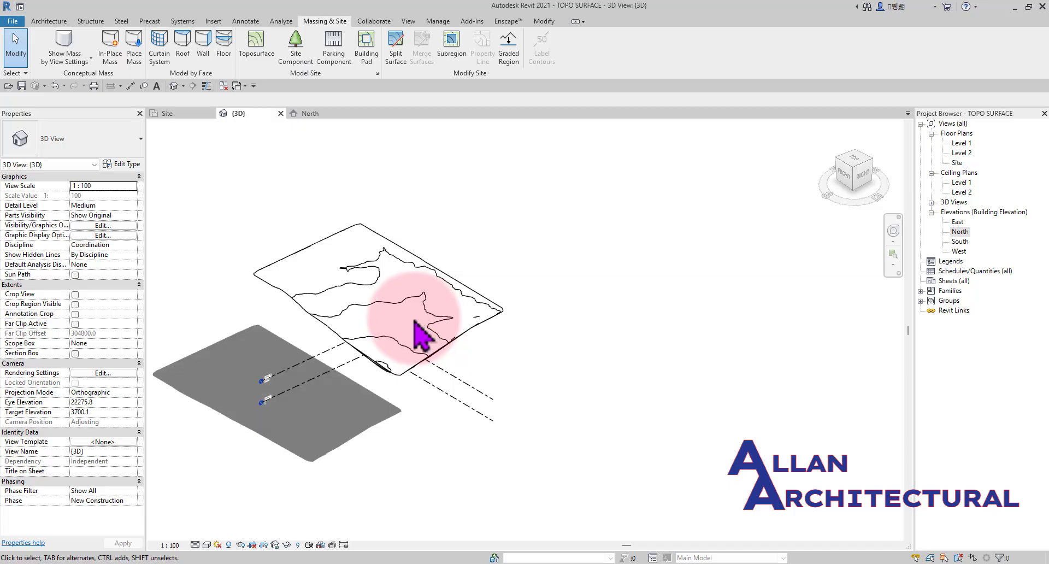
# - Open the original toposurface for surface editing to display its elevation points
pyautogui.keyDown('shift'); pyautogui.moveTo(415, 323); pyautogui.dragTo(457, 364, button='middle'); pyautogui.keyUp('shift')
pyautogui.scroll(3, 478, 316)
pyautogui.click(478, 316)
pyautogui.scroll(-2, 547, 322)
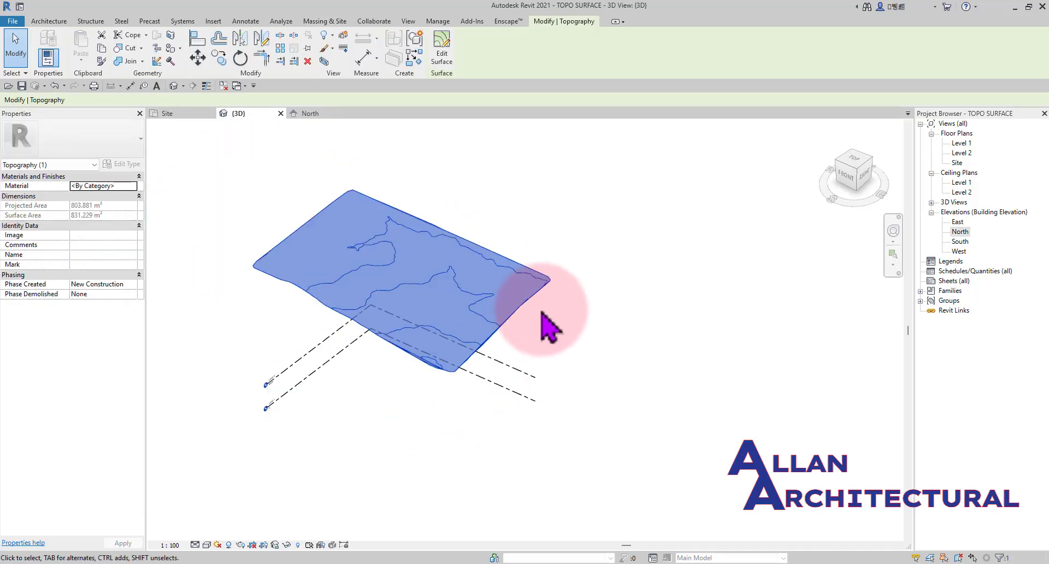
pyautogui.scroll(-1, 542, 312)
pyautogui.moveTo(541, 311); pyautogui.dragTo(606, 338, button='middle')
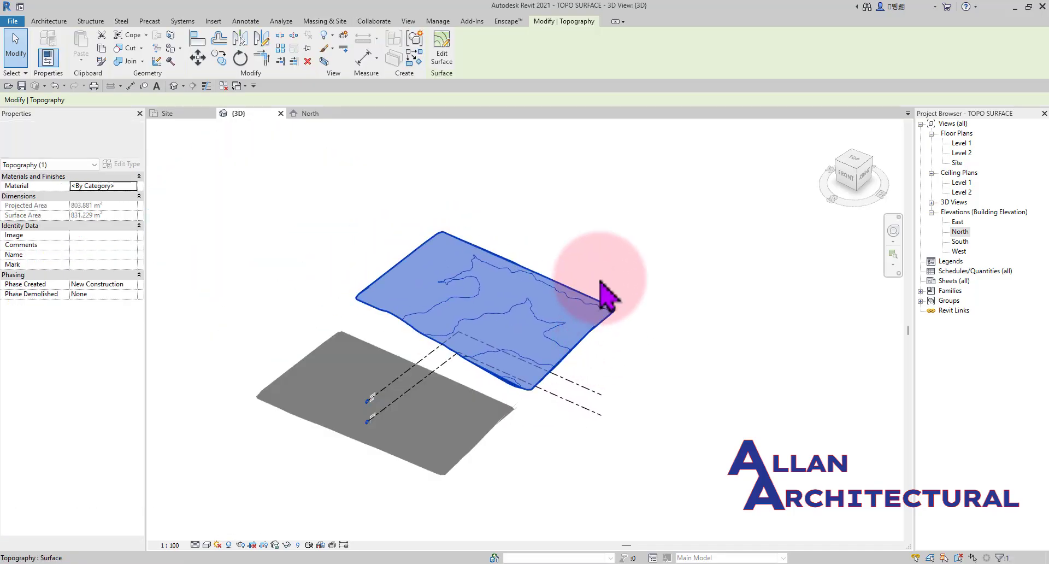
pyautogui.click(441, 61)
pyautogui.scroll(2, 538, 344)
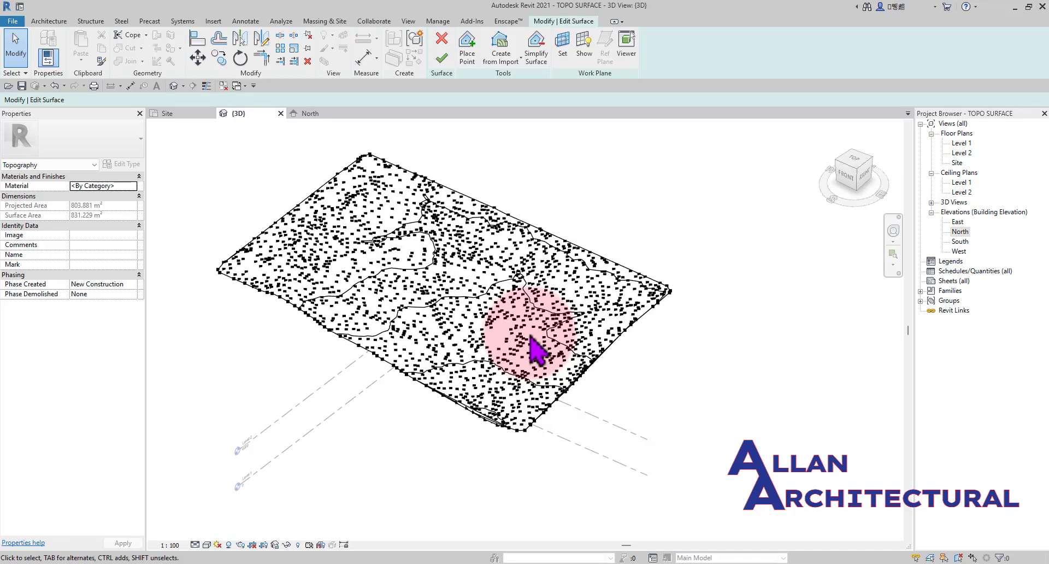
# - Examine the distribution of the surface's elevation points in the 3D view and the Site plan
pyautogui.scroll(5, 533, 347)
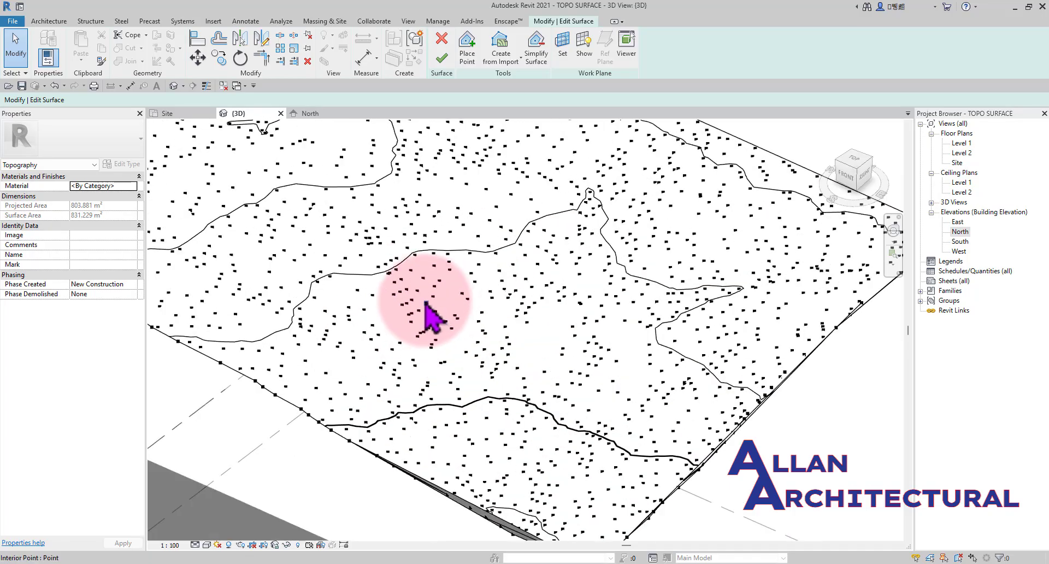
pyautogui.scroll(-5, 427, 312)
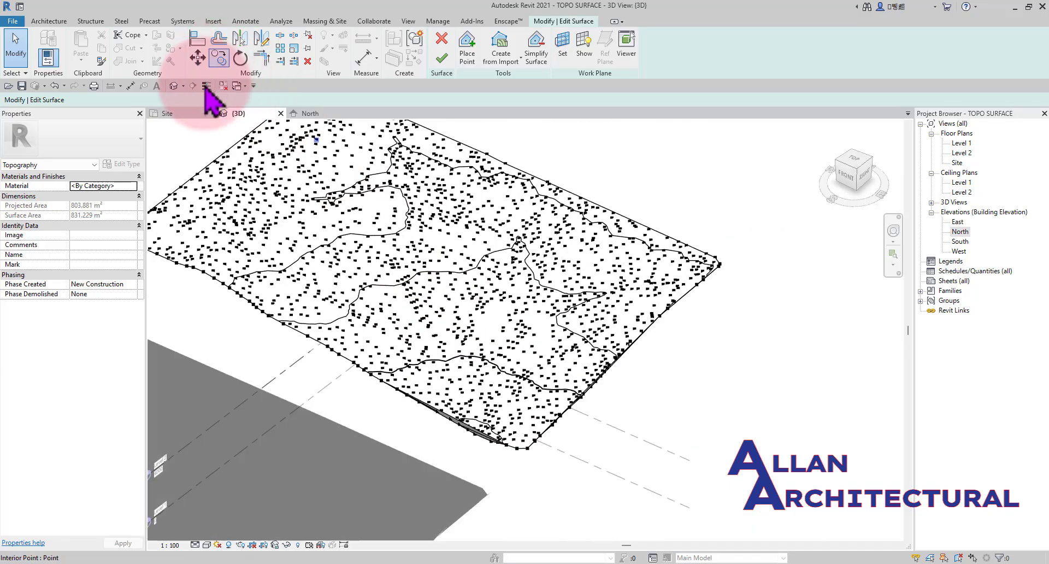
pyautogui.click(189, 113)
pyautogui.scroll(4, 339, 353)
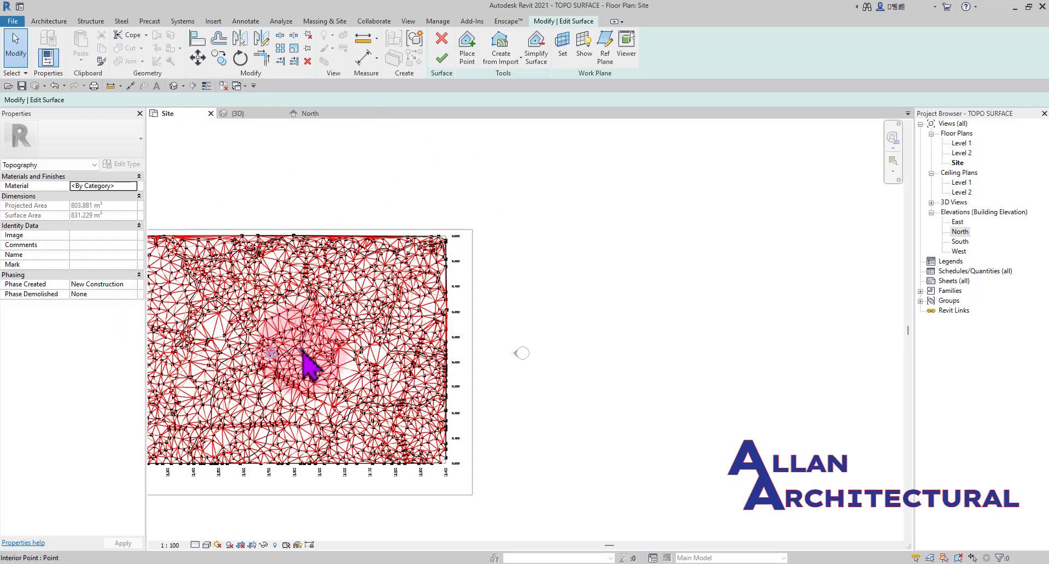
pyautogui.scroll(1, 302, 350)
pyautogui.moveTo(502, 330); pyautogui.dragTo(805, 315, button='middle')
pyautogui.scroll(4, 497, 335)
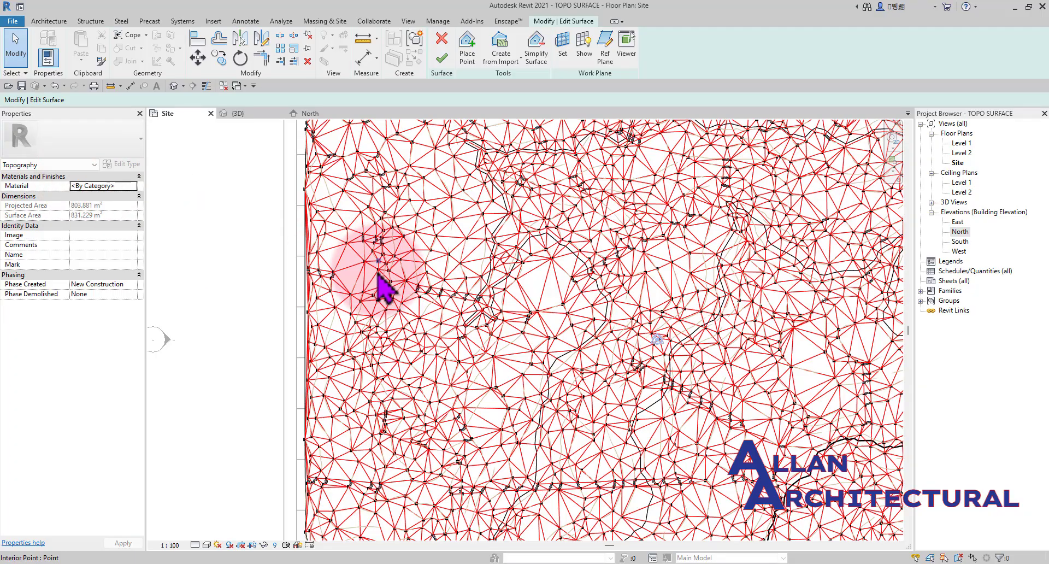
pyautogui.scroll(-4, 351, 333)
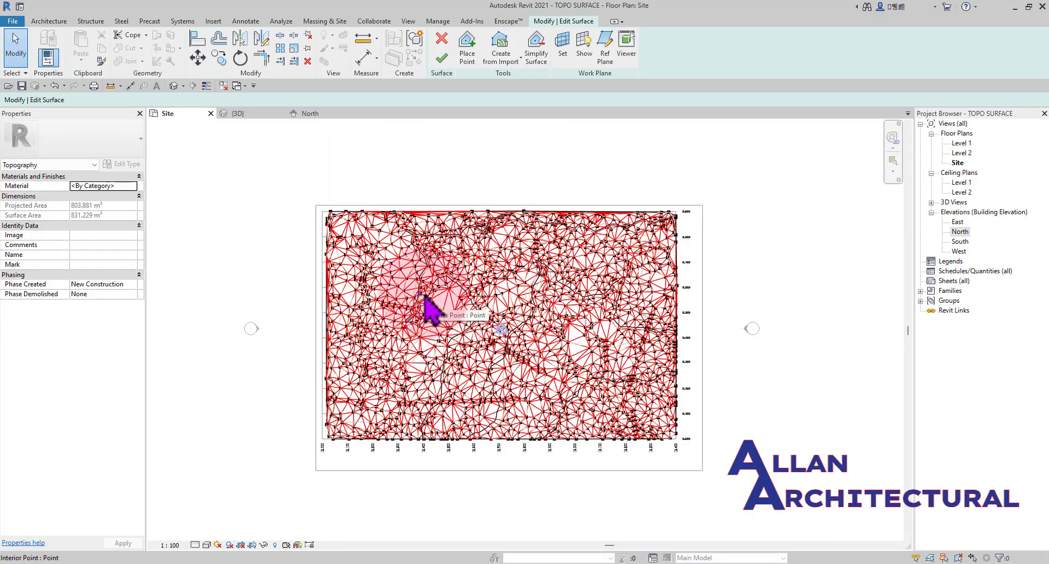
# - Turn off the visibility of the Topography triangulation edges in the Site plan
pyautogui.press('v')
pyautogui.press('g')
pyautogui.scroll(-3, 383, 273)
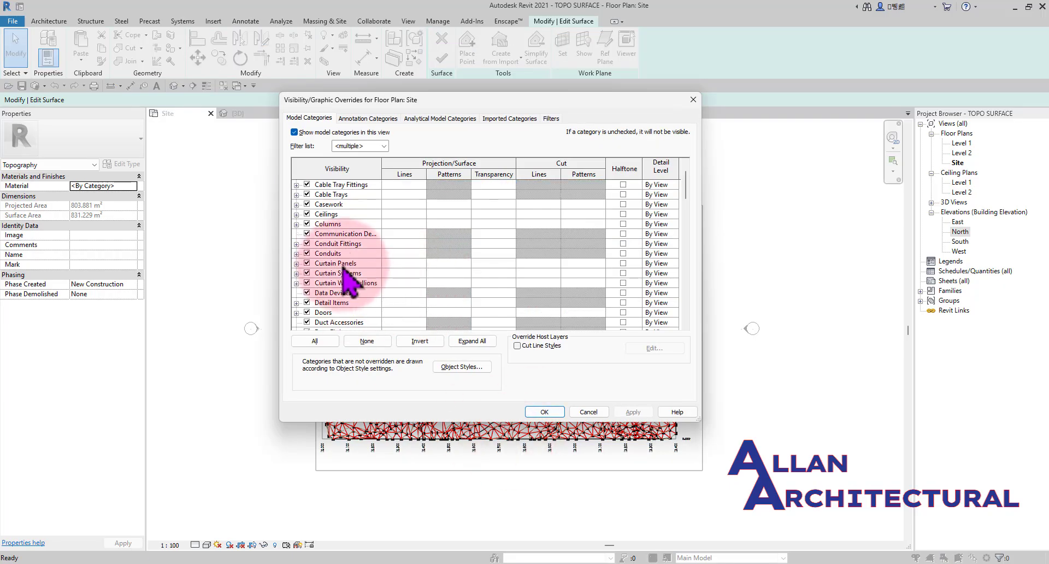
pyautogui.scroll(-10, 345, 279)
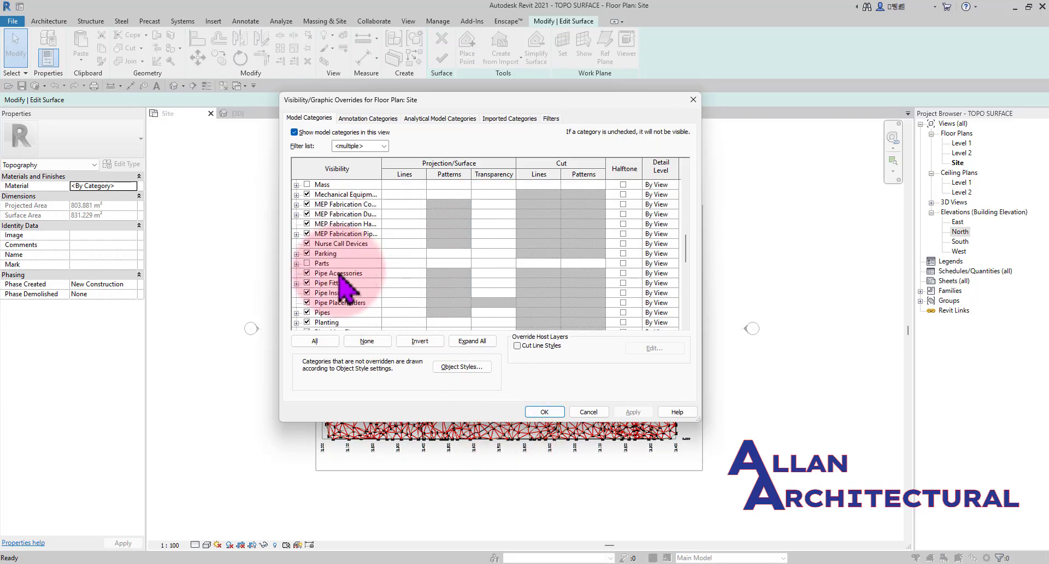
pyautogui.scroll(-3, 345, 281)
pyautogui.scroll(-2, 340, 277)
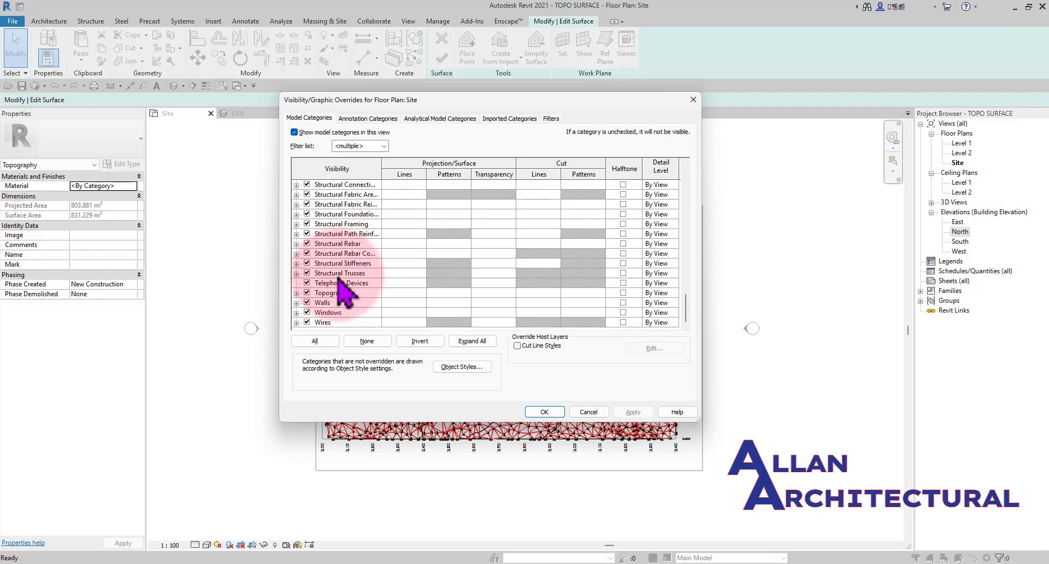
pyautogui.click(296, 293)
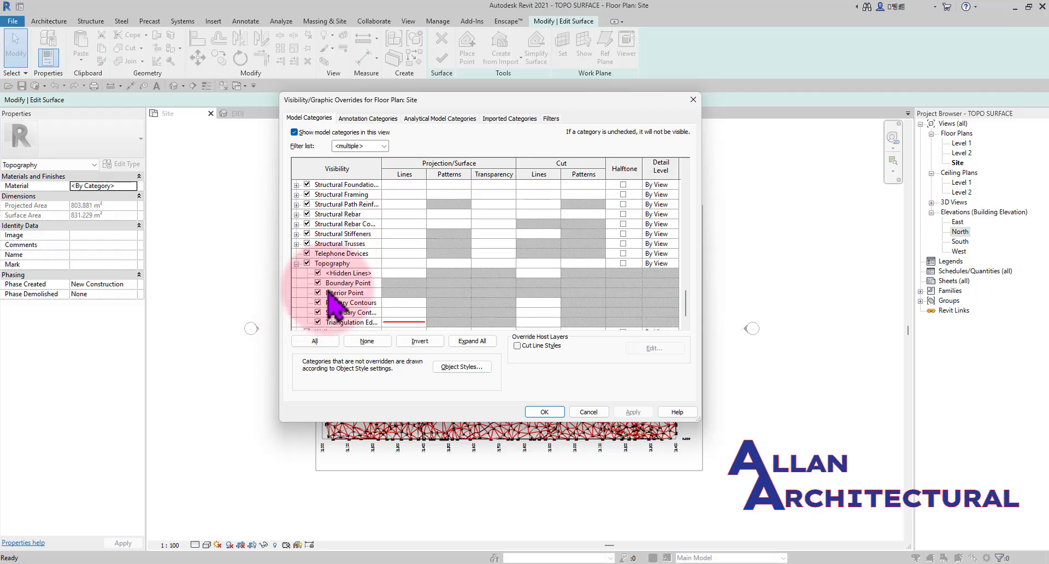
pyautogui.click(317, 294)
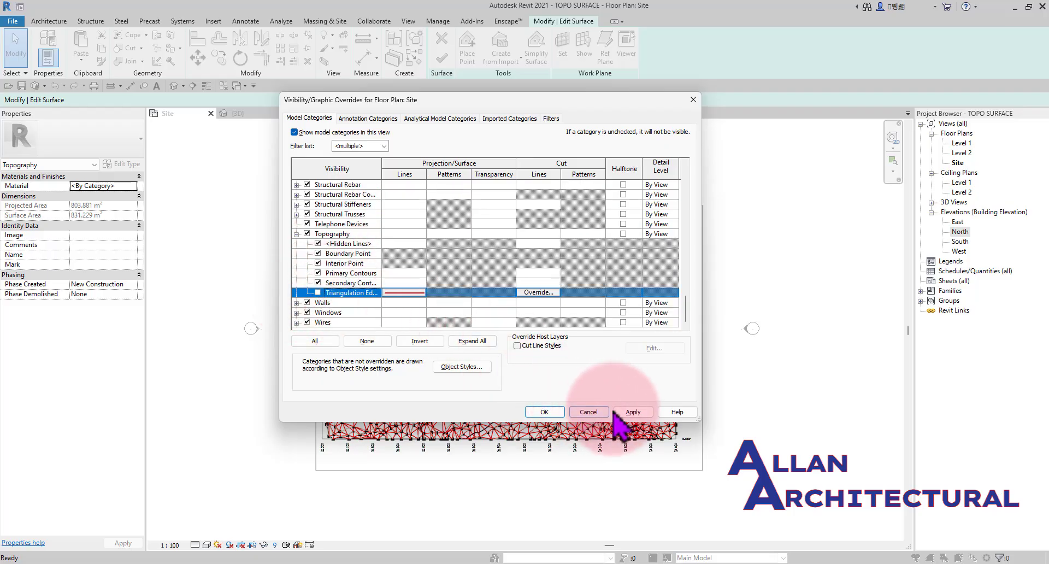
pyautogui.click(633, 412)
pyautogui.click(545, 412)
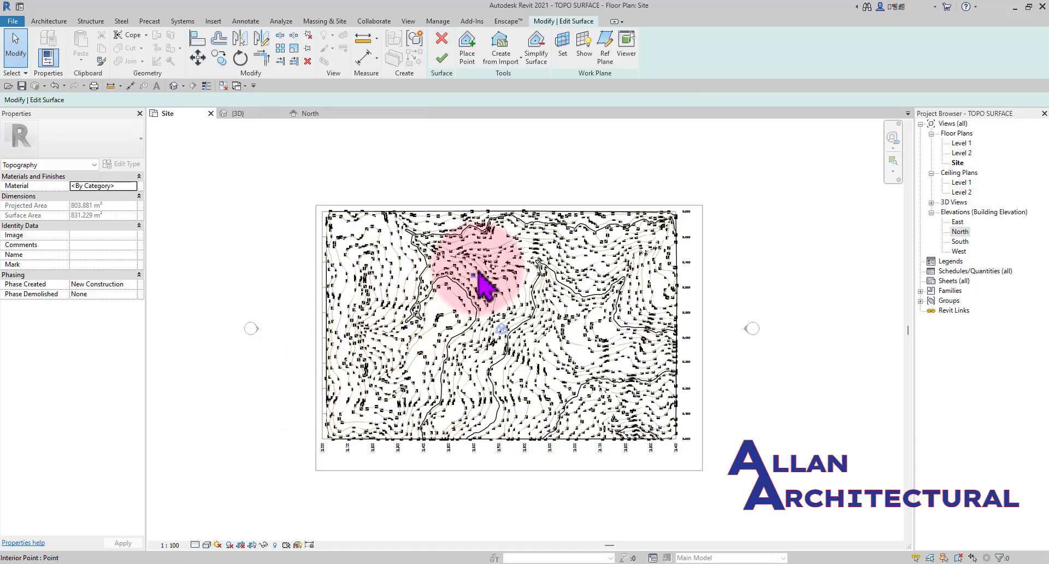
# - Examine how the elevation points follow the labelled contours across the Site plan
pyautogui.scroll(5, 481, 279)
pyautogui.scroll(1, 474, 331)
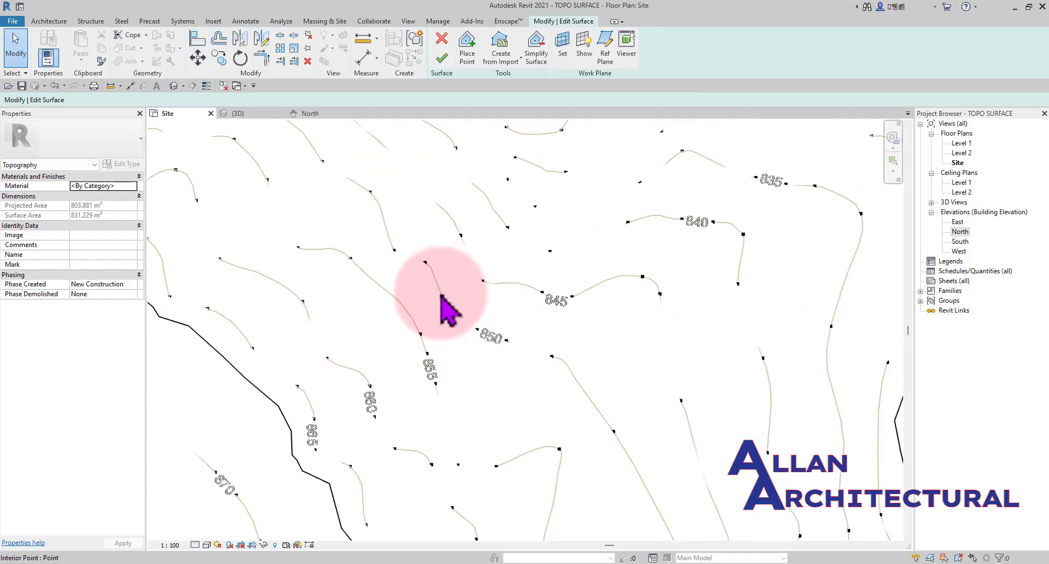
pyautogui.scroll(-8, 444, 308)
pyautogui.moveTo(375, 269); pyautogui.dragTo(533, 421, button='middle')
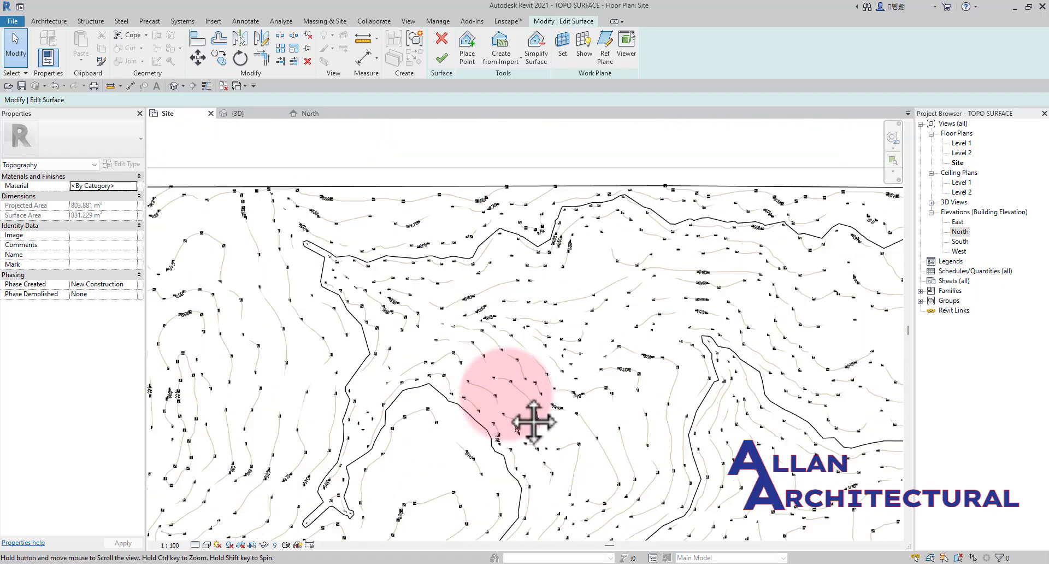
pyautogui.scroll(-6, 372, 367)
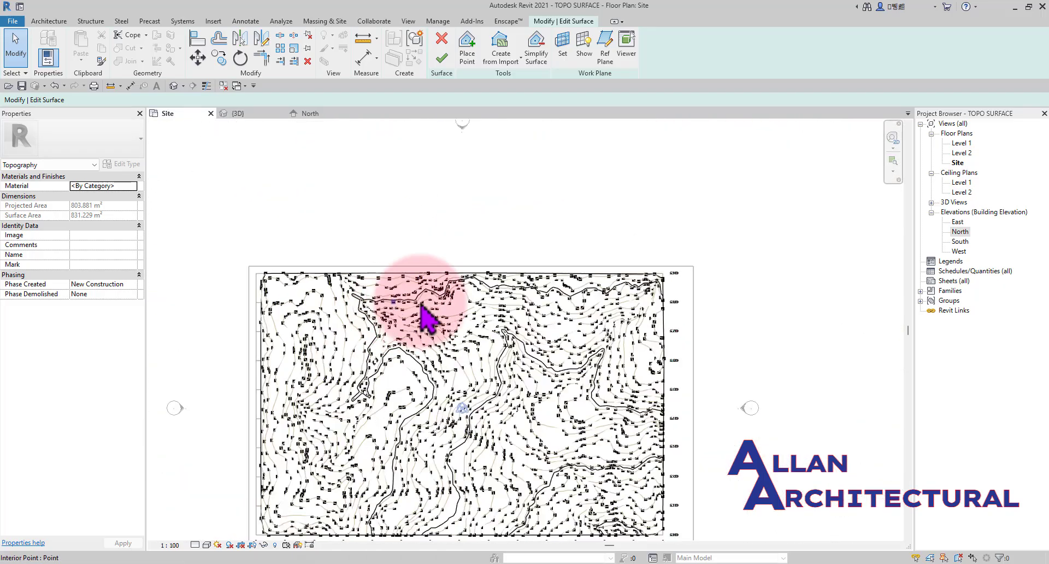
pyautogui.scroll(-1, 528, 301)
pyautogui.moveTo(524, 368); pyautogui.dragTo(527, 351, button='middle')
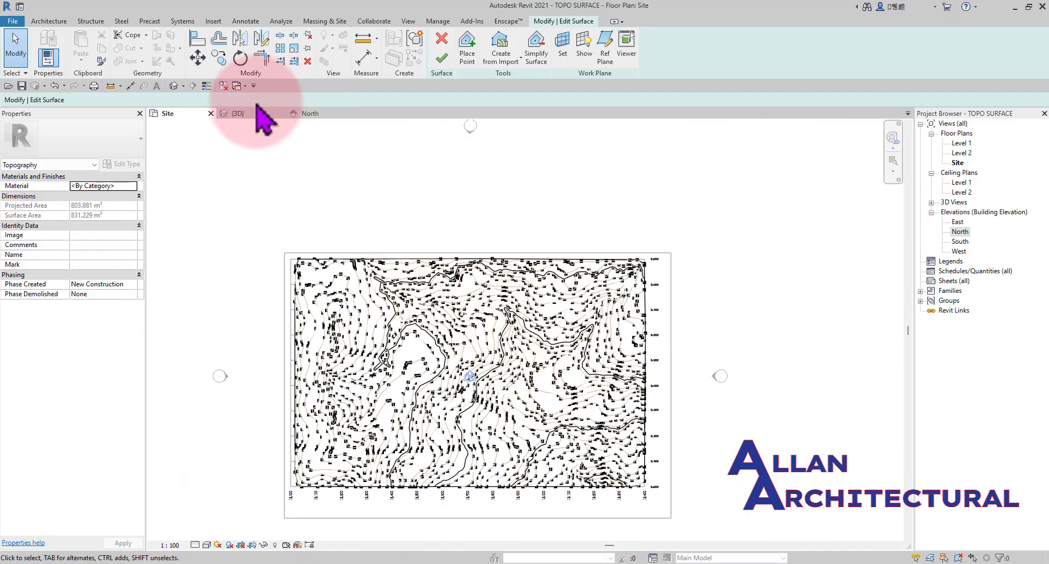
# - Select individual interior points in the Site plan and the 3D view to check their elevations
pyautogui.scroll(6, 432, 320)
pyautogui.click(379, 311)
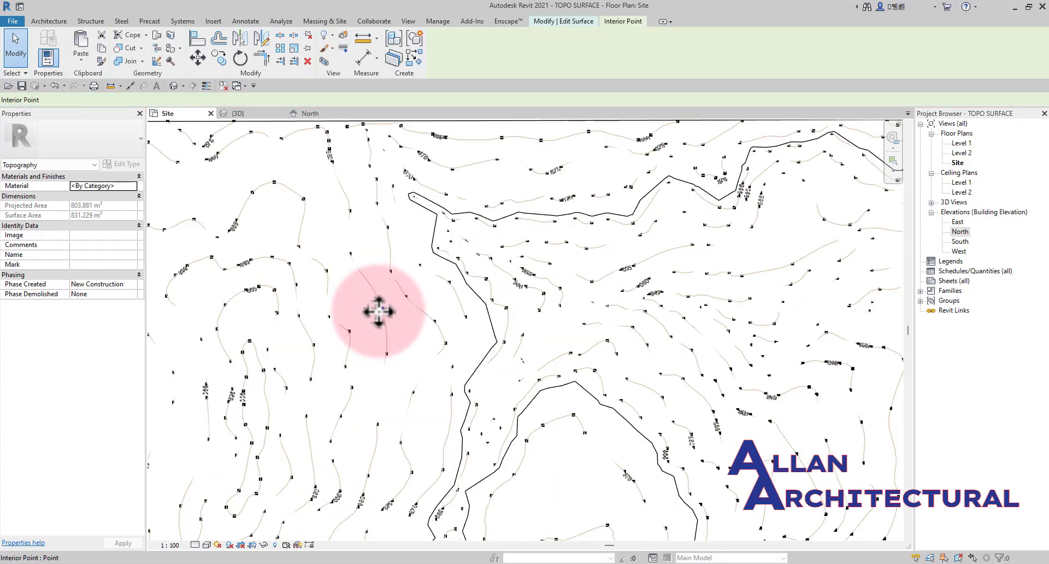
pyautogui.scroll(2, 377, 317)
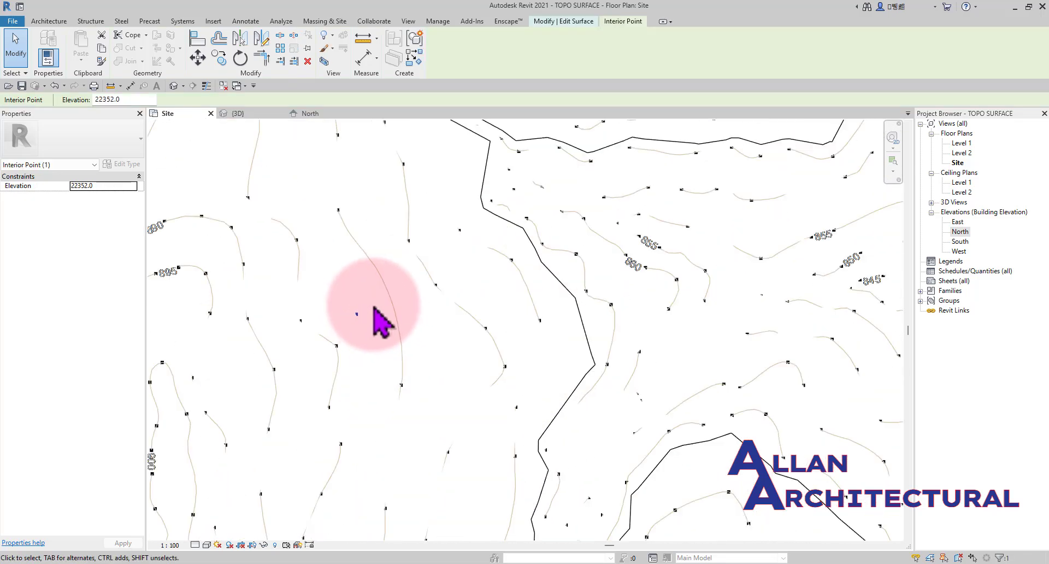
pyautogui.click(264, 116)
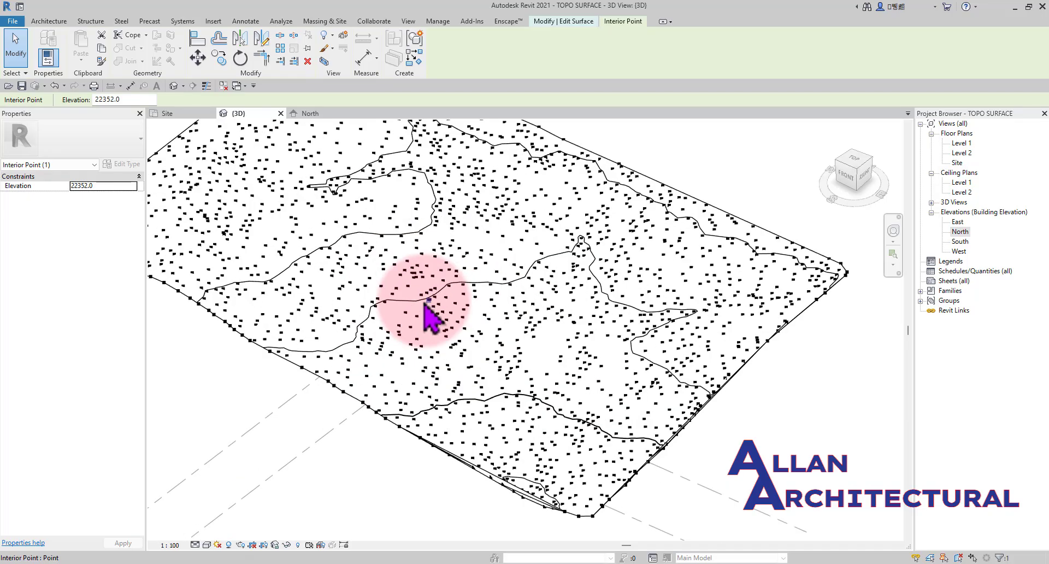
pyautogui.scroll(5, 430, 301)
pyautogui.click(435, 301)
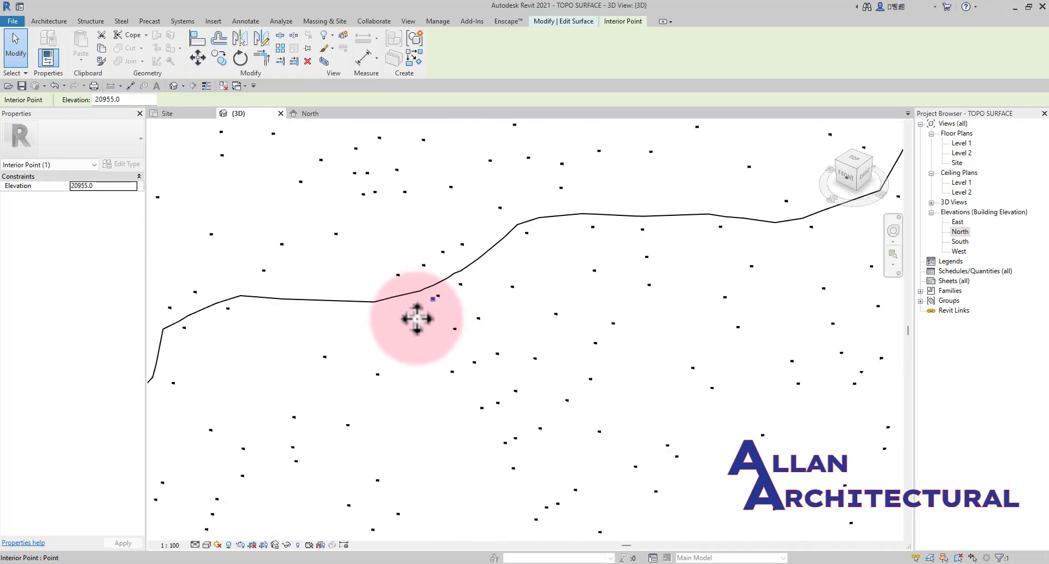
pyautogui.click(441, 300)
pyautogui.scroll(2, 438, 297)
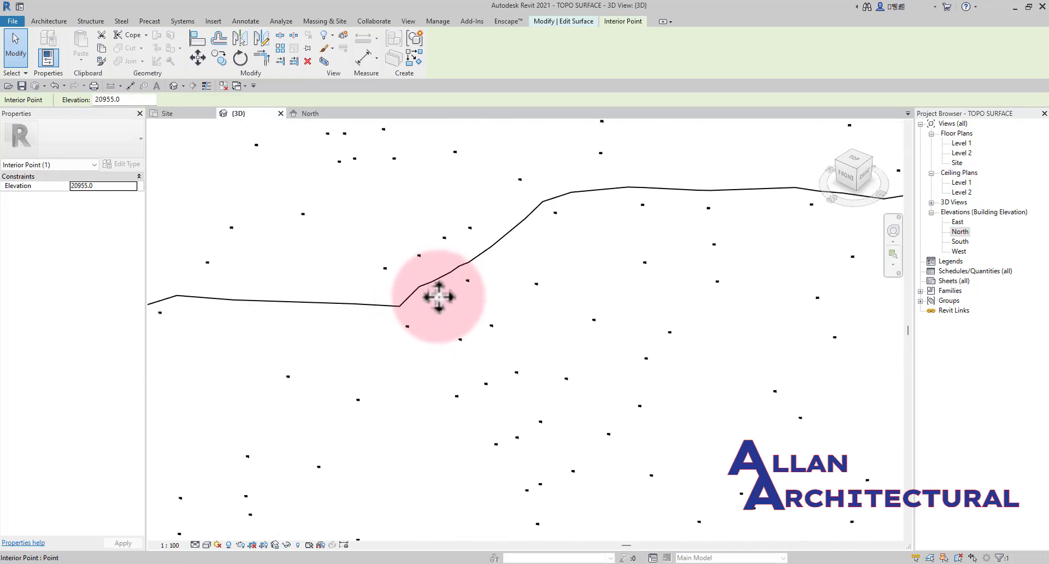
# - Select an interior point on the slope beside the narrow closed contour in the 3D view to check its elevation
pyautogui.scroll(-5, 461, 308)
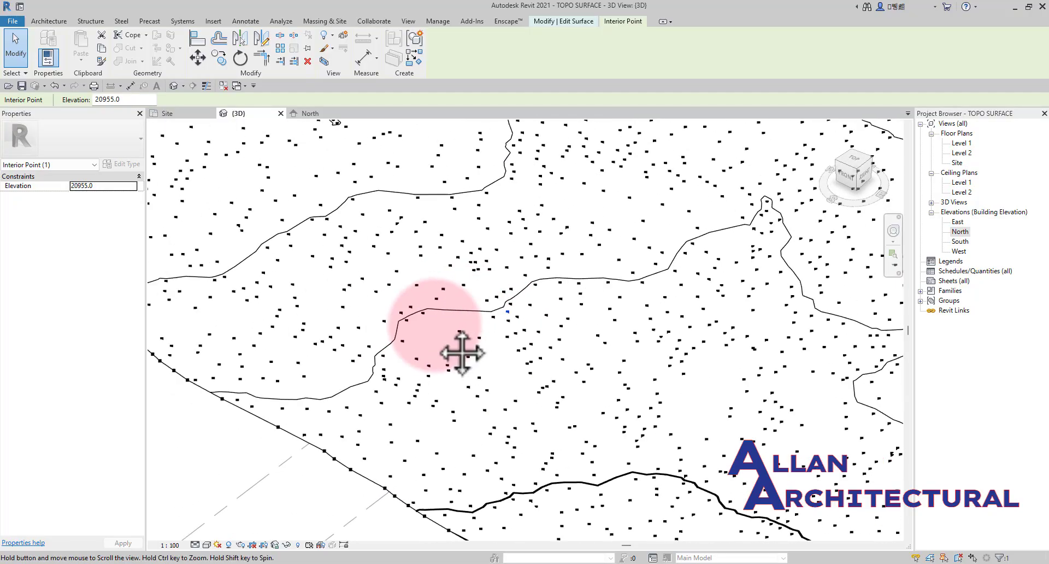
pyautogui.moveTo(462, 353); pyautogui.dragTo(481, 356, button='middle')
pyautogui.scroll(-3, 409, 335)
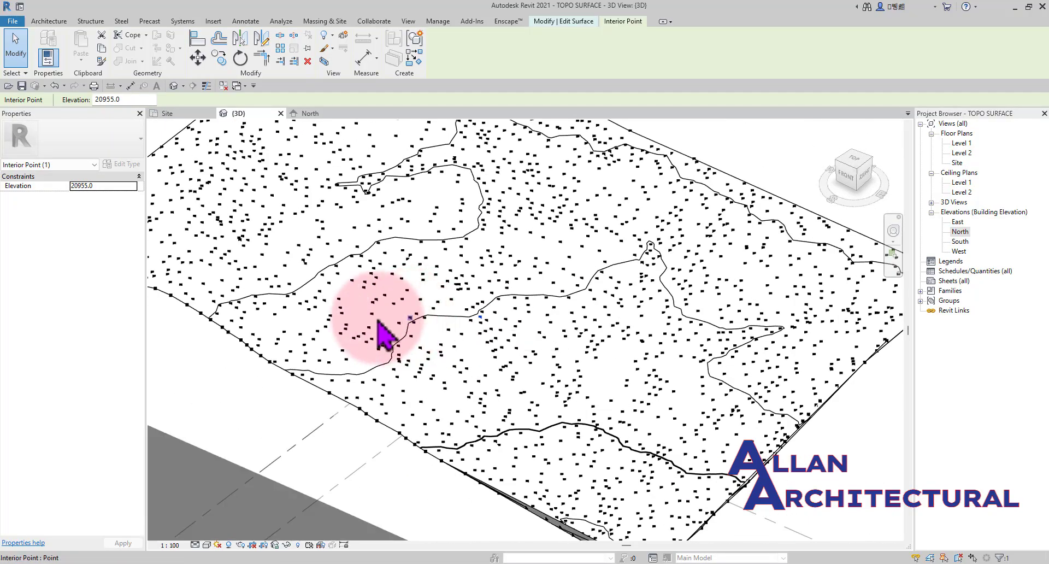
pyautogui.scroll(5, 328, 274)
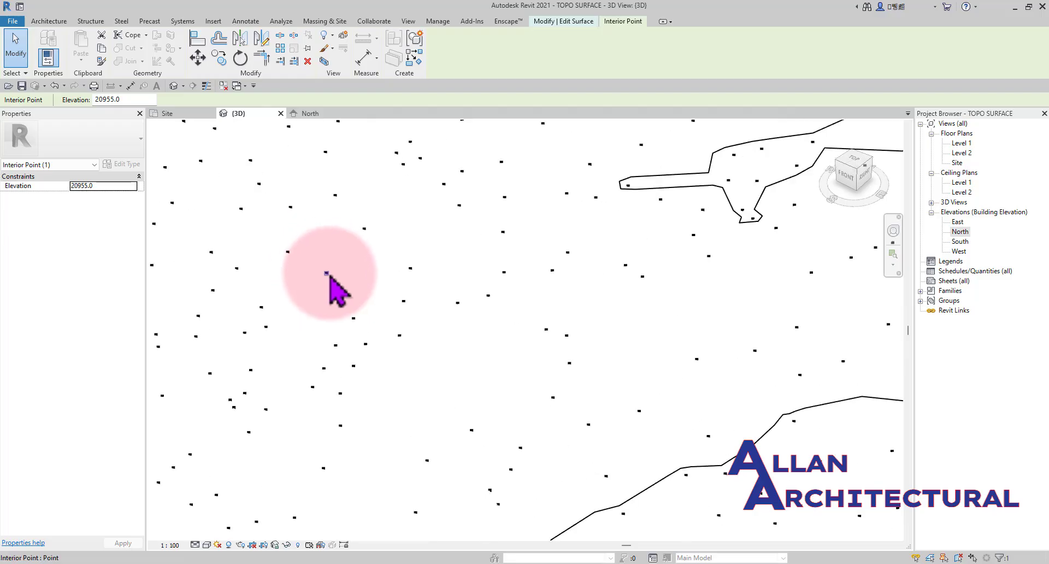
pyautogui.scroll(-2, 349, 268)
pyautogui.moveTo(333, 270); pyautogui.dragTo(334, 267)
pyautogui.scroll(-3, 383, 273)
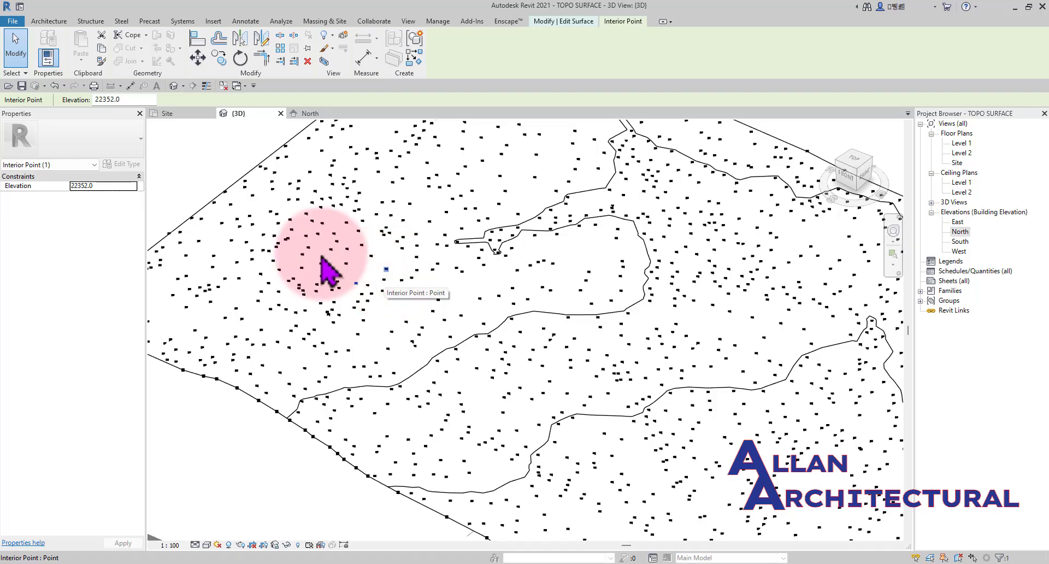
# - Select a cluster of 22 interior points on the slope beside the narrow closed contour in the 3D view
pyautogui.scroll(4, 280, 234)
pyautogui.click(415, 223)
pyautogui.moveTo(410, 221); pyautogui.dragTo(276, 332)
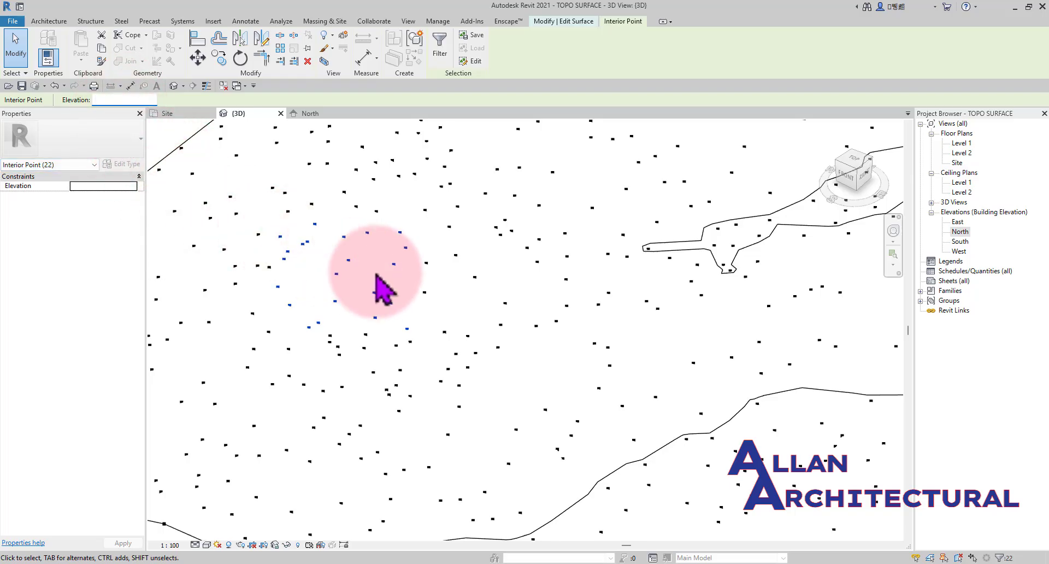
pyautogui.click(358, 269)
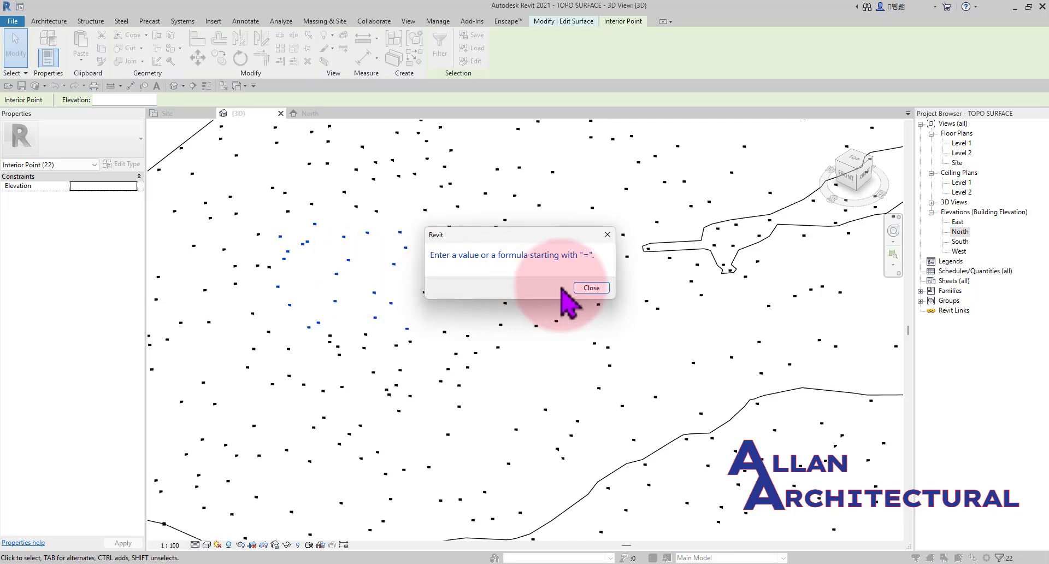
pyautogui.click(608, 234)
pyautogui.click(466, 300)
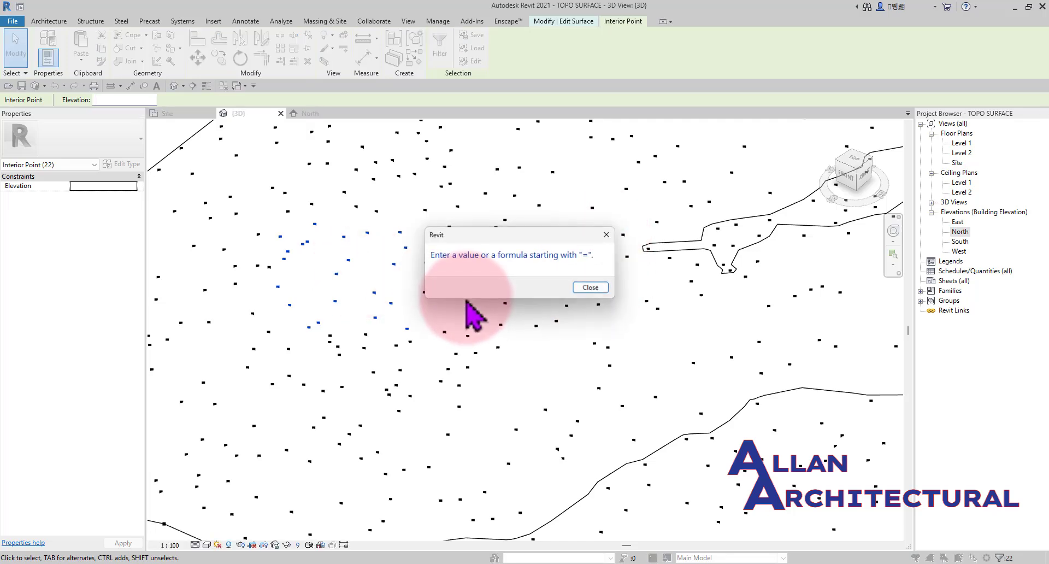
pyautogui.click(590, 287)
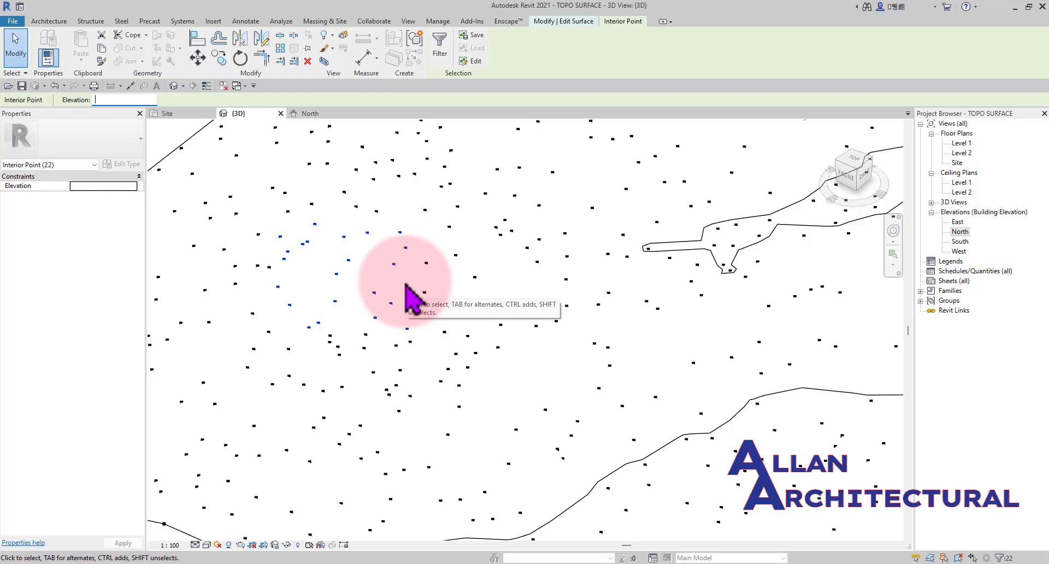
pyautogui.scroll(-2, 418, 282)
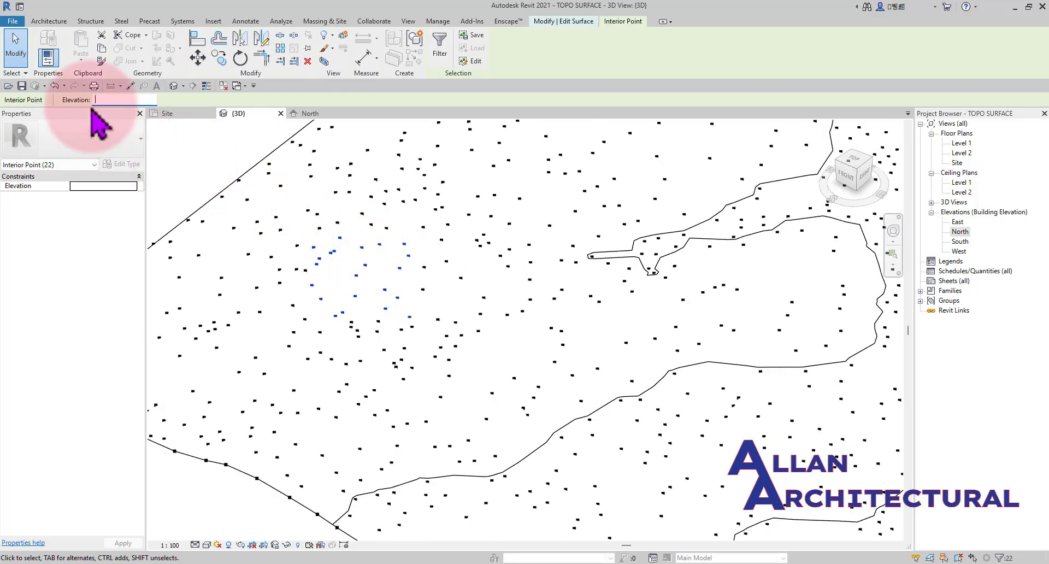
pyautogui.scroll(-4, 550, 339)
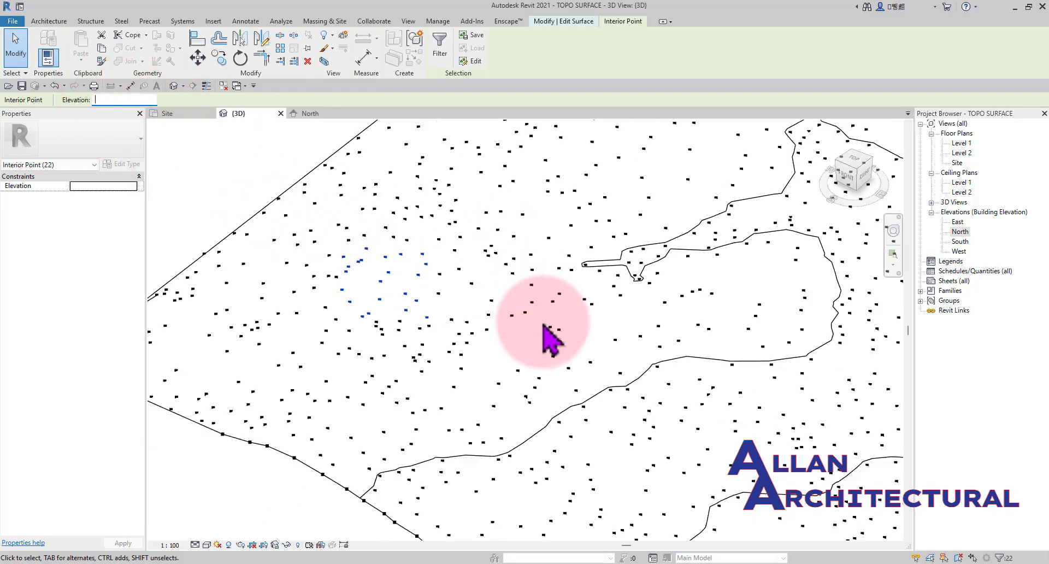
pyautogui.click(271, 495)
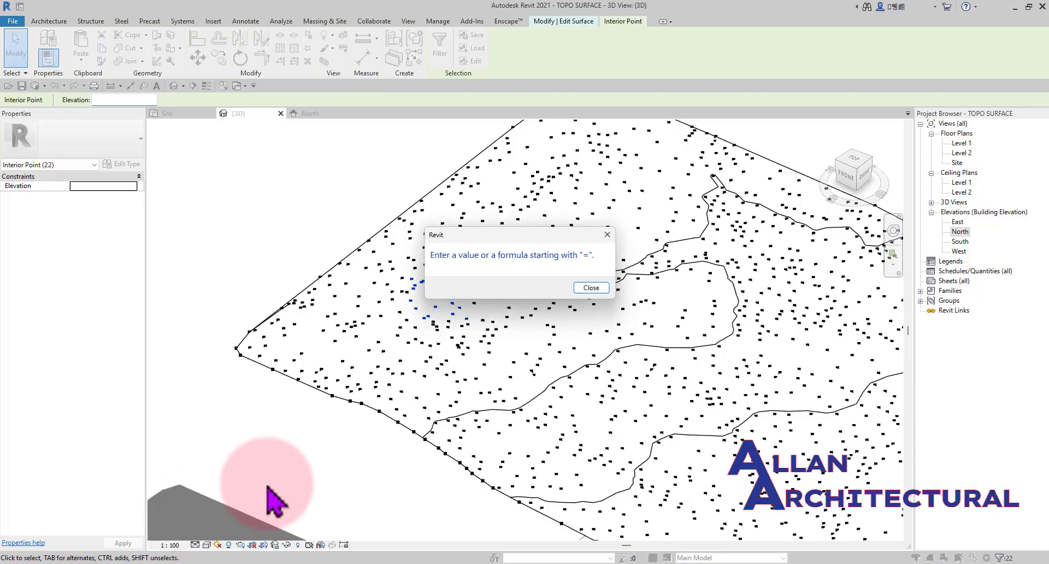
pyautogui.click(608, 235)
# - Shift the selected cluster of interior points a short distance in the 3D view and clear the selection
pyautogui.click(167, 114)
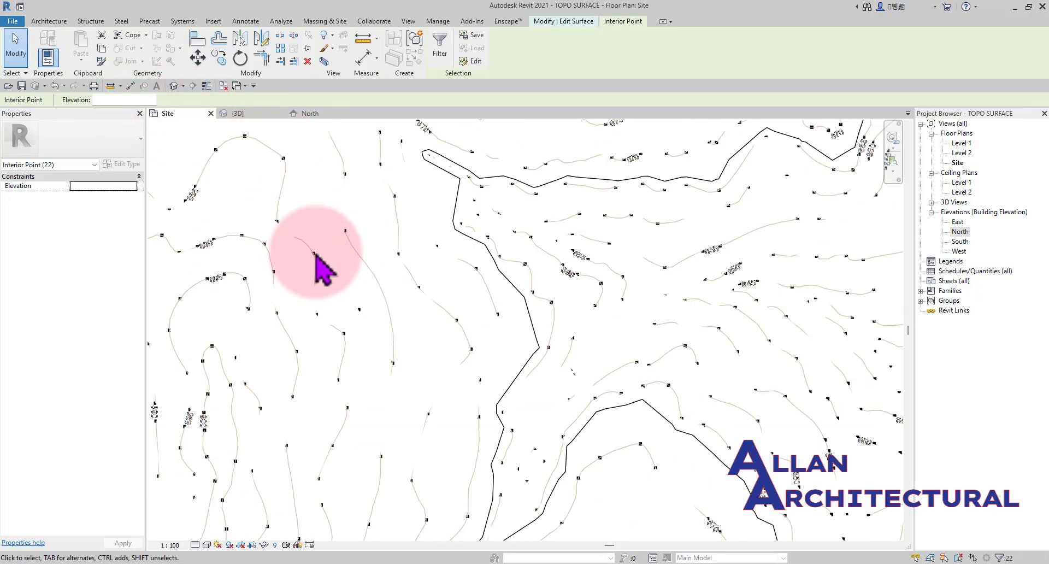
pyautogui.click(240, 114)
pyautogui.scroll(-3, 555, 293)
pyautogui.scroll(6, 436, 300)
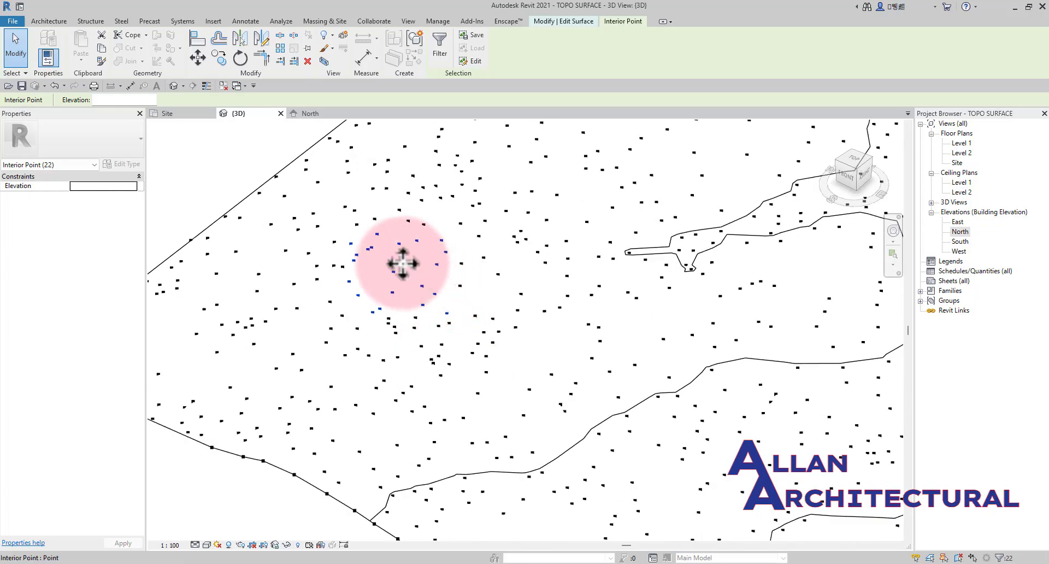
pyautogui.moveTo(406, 262); pyautogui.dragTo(422, 255)
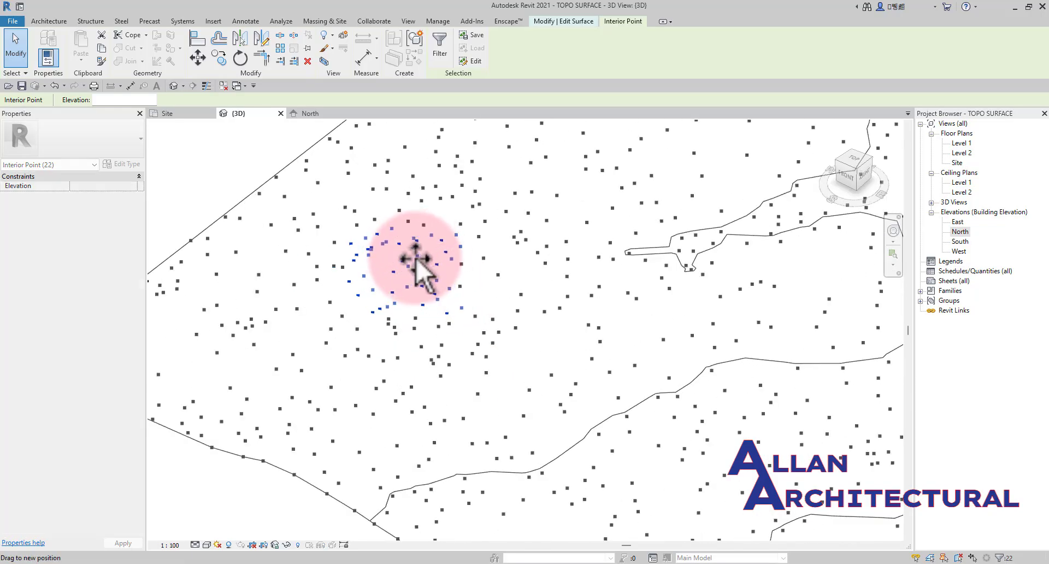
pyautogui.click(229, 175)
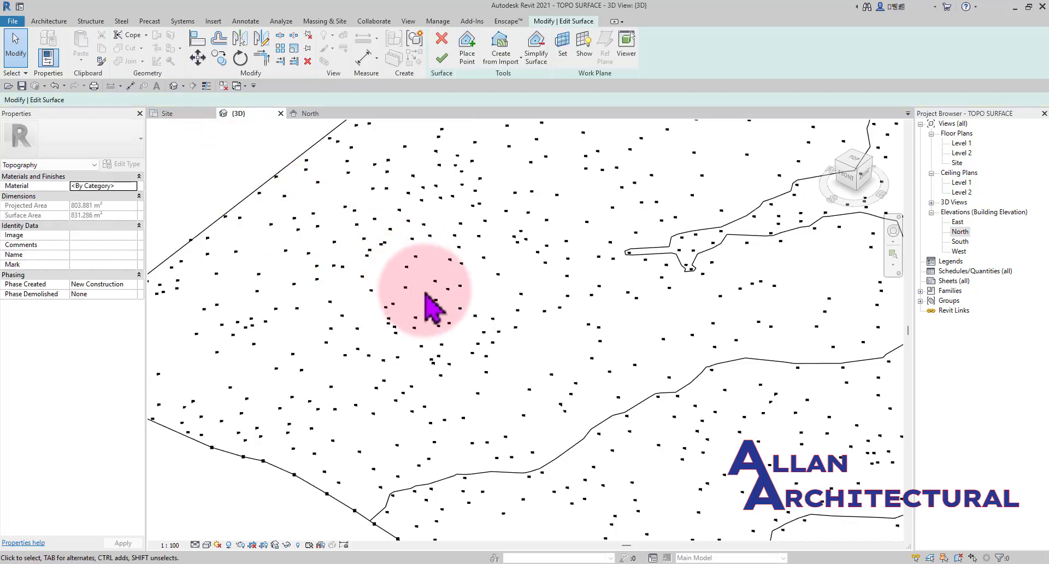
# - Select an interior point on the slope beside the narrow closed contour and examine how densely points cover the whole surface
pyautogui.scroll(-2, 421, 284)
pyautogui.scroll(2, 418, 269)
pyautogui.click(418, 269)
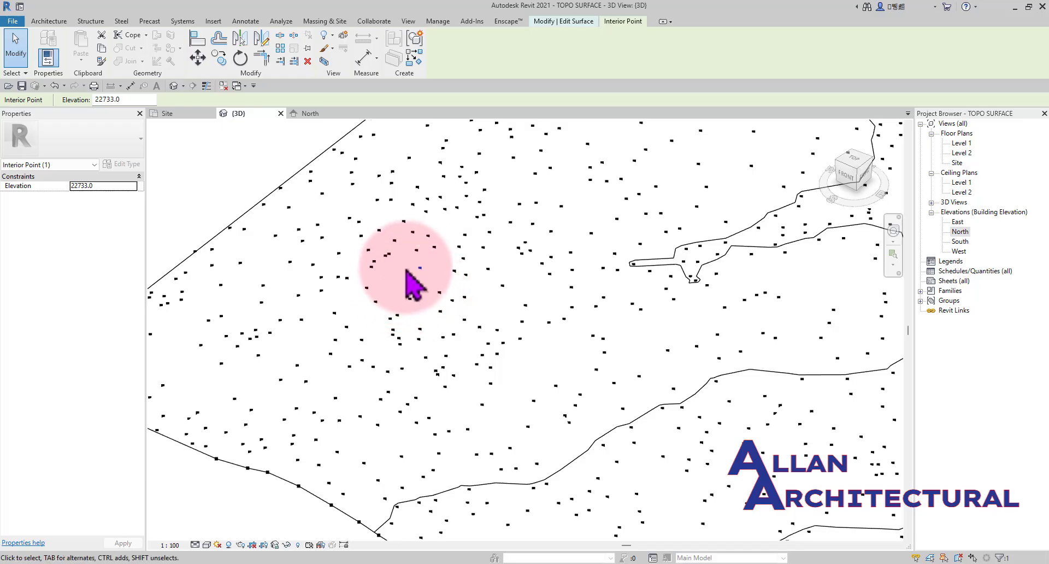
pyautogui.scroll(-2, 344, 290)
pyautogui.moveTo(474, 289); pyautogui.dragTo(363, 273, button='middle')
pyautogui.moveTo(546, 287); pyautogui.dragTo(403, 227, button='middle')
pyautogui.scroll(-3, 488, 273)
pyautogui.scroll(3, 541, 350)
pyautogui.scroll(2, 575, 328)
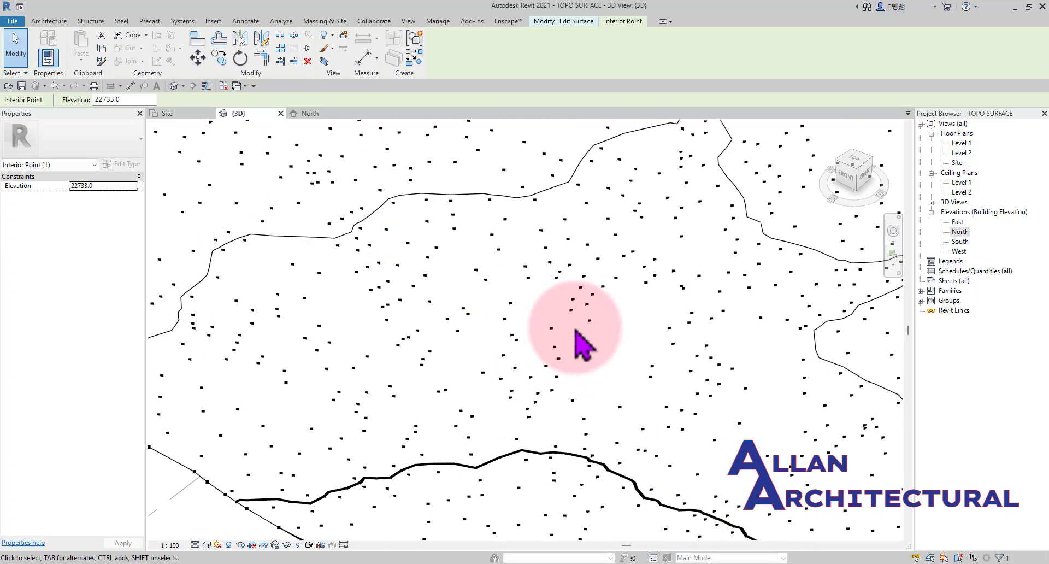
pyautogui.keyDown('shift'); pyautogui.moveTo(572, 370); pyautogui.dragTo(421, 317, button='middle'); pyautogui.keyUp('shift')
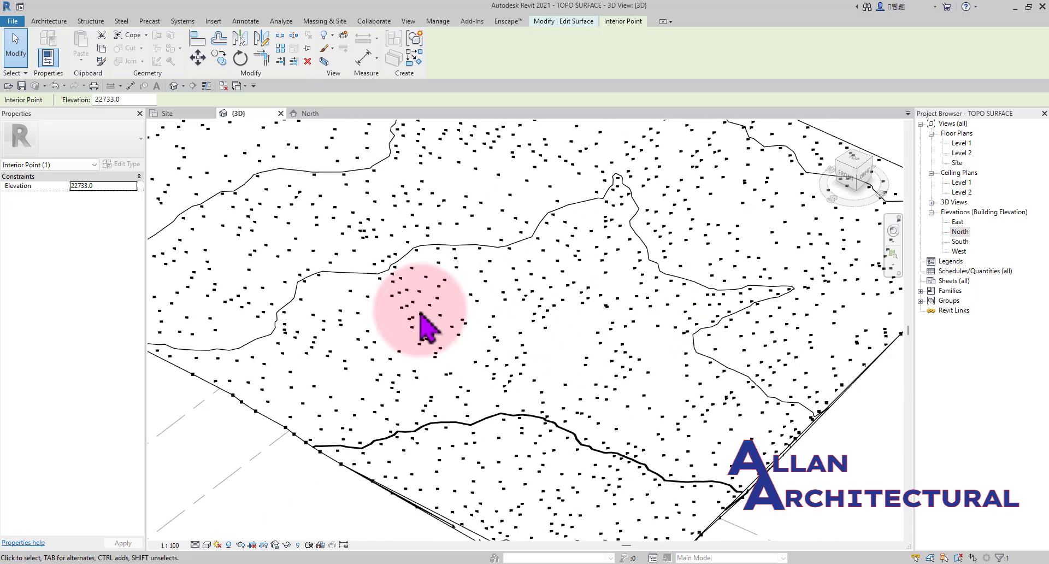
pyautogui.scroll(-3, 508, 284)
pyautogui.moveTo(570, 275); pyautogui.dragTo(610, 371, button='middle')
pyautogui.scroll(1, 334, 254)
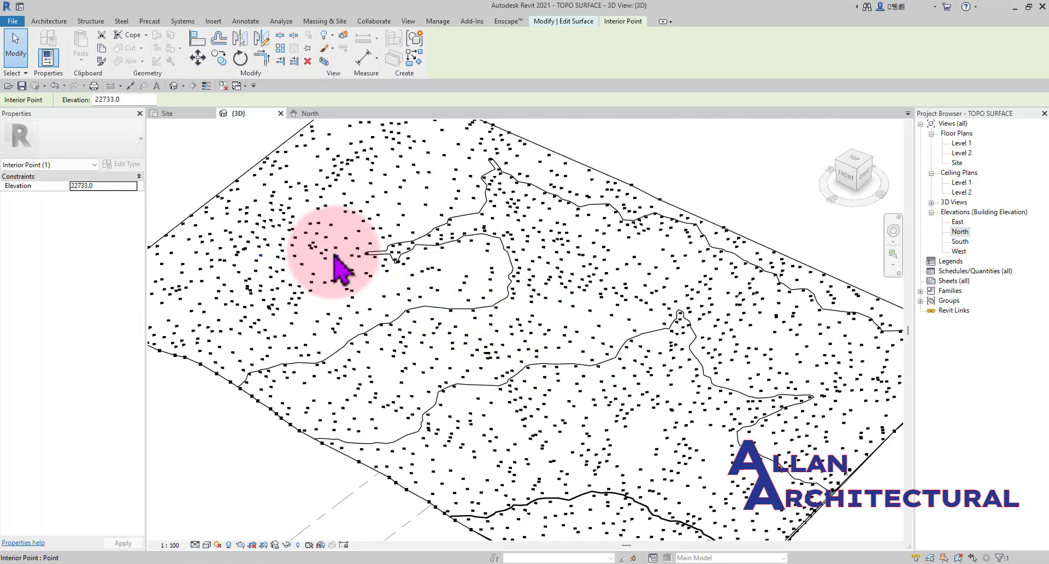
pyautogui.scroll(1, 334, 255)
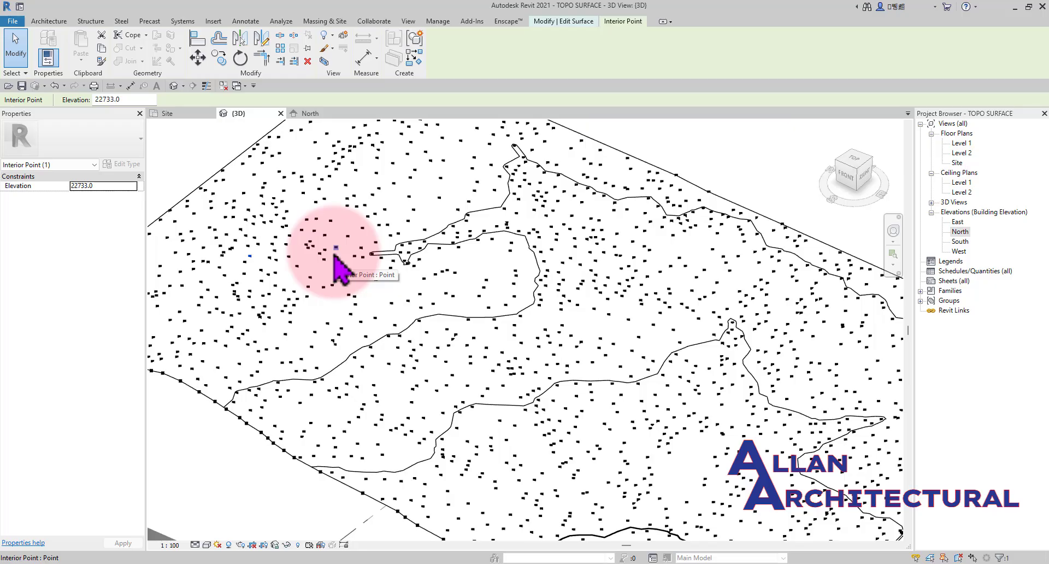
pyautogui.scroll(-3, 392, 325)
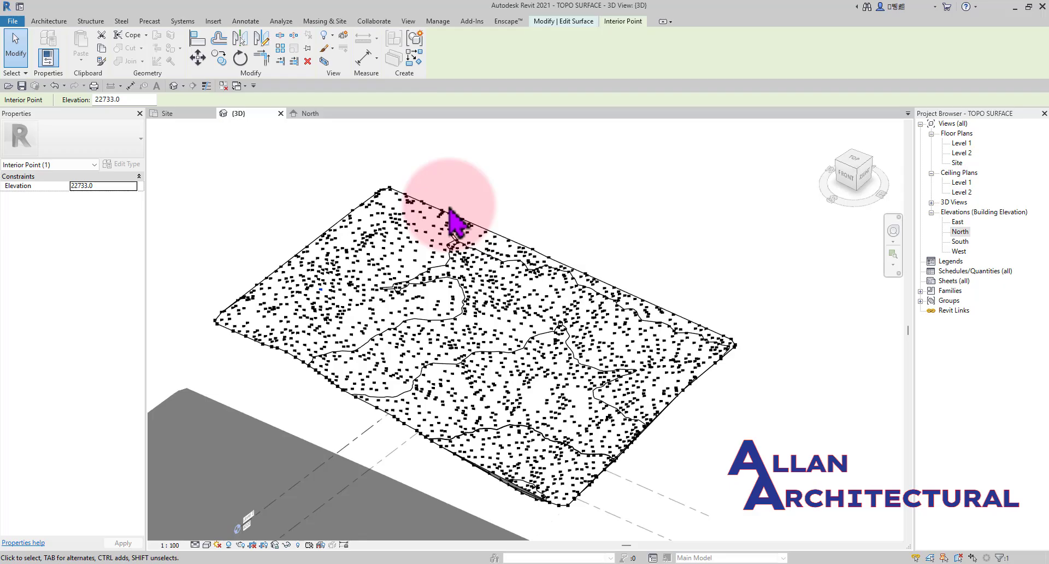
pyautogui.scroll(-2, 525, 286)
pyautogui.press('Escape')
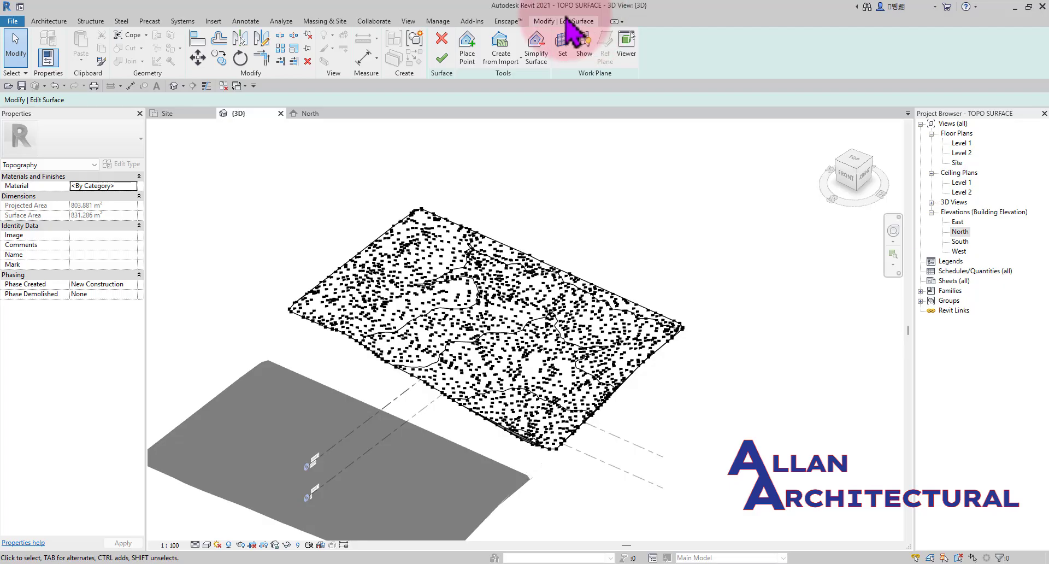
# - Simplify the surface with an accuracy of 100
pyautogui.click(536, 55)
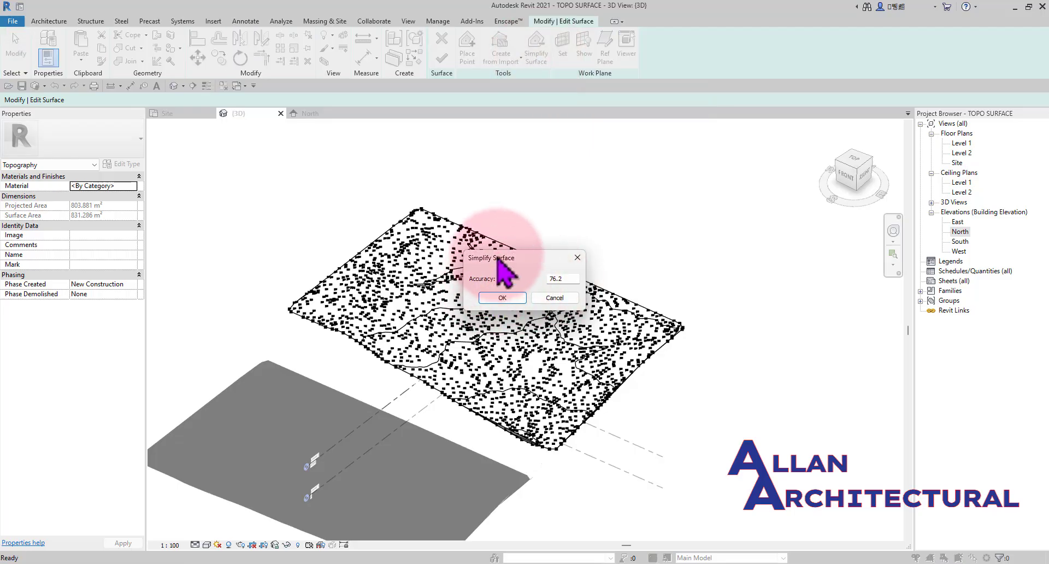
pyautogui.moveTo(498, 258); pyautogui.dragTo(603, 164)
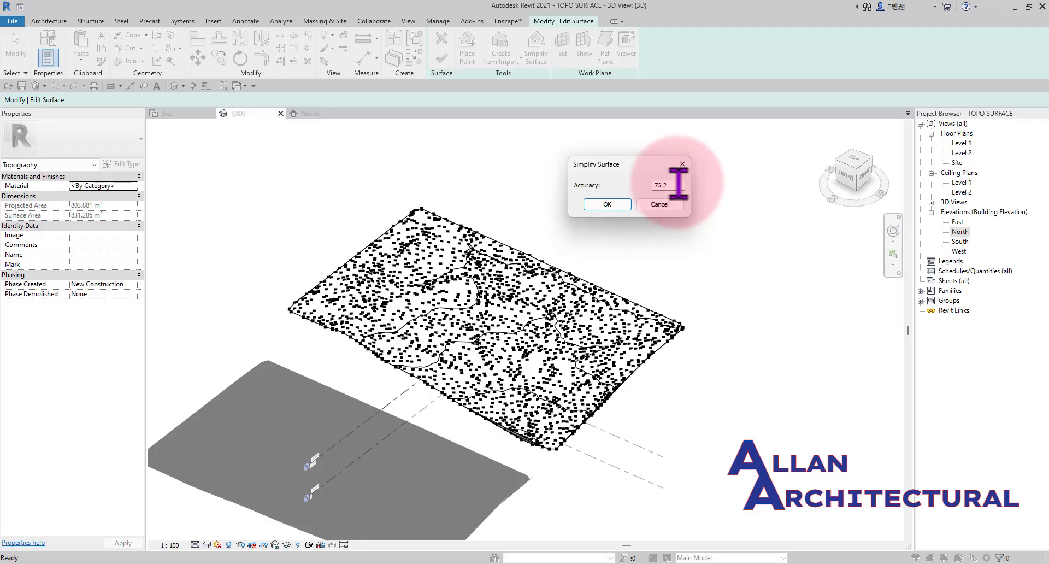
pyautogui.moveTo(674, 186); pyautogui.dragTo(647, 187)
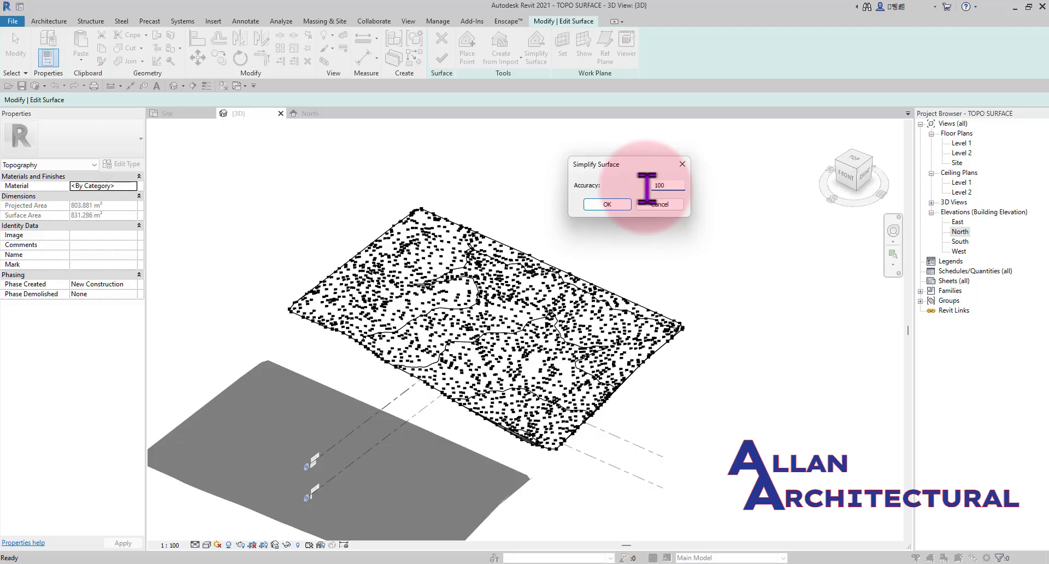
pyautogui.click(616, 205)
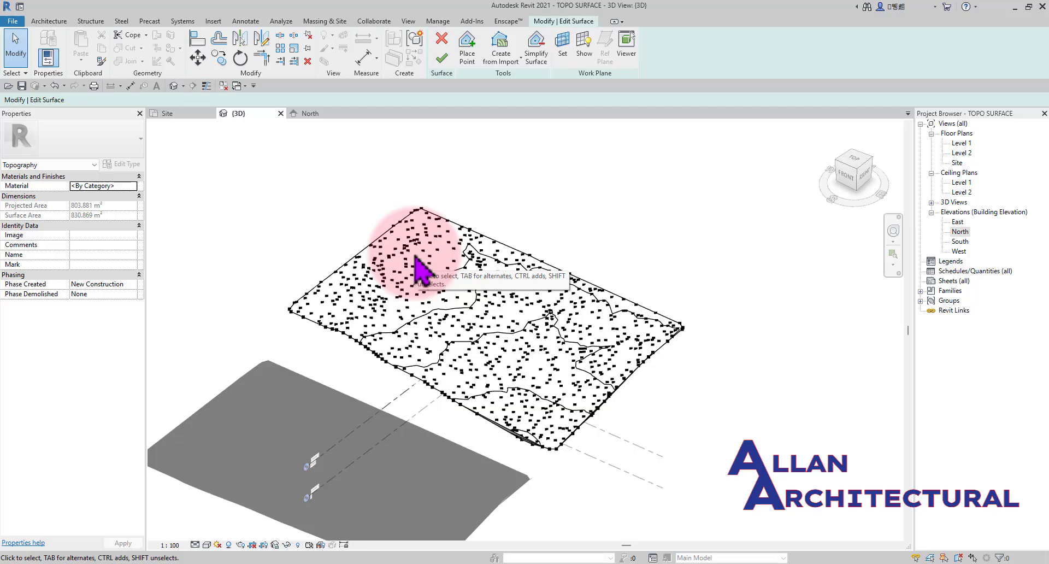
# - Shift one interior point just above the narrow closed contour a short distance and clear the selection
pyautogui.scroll(3, 413, 257)
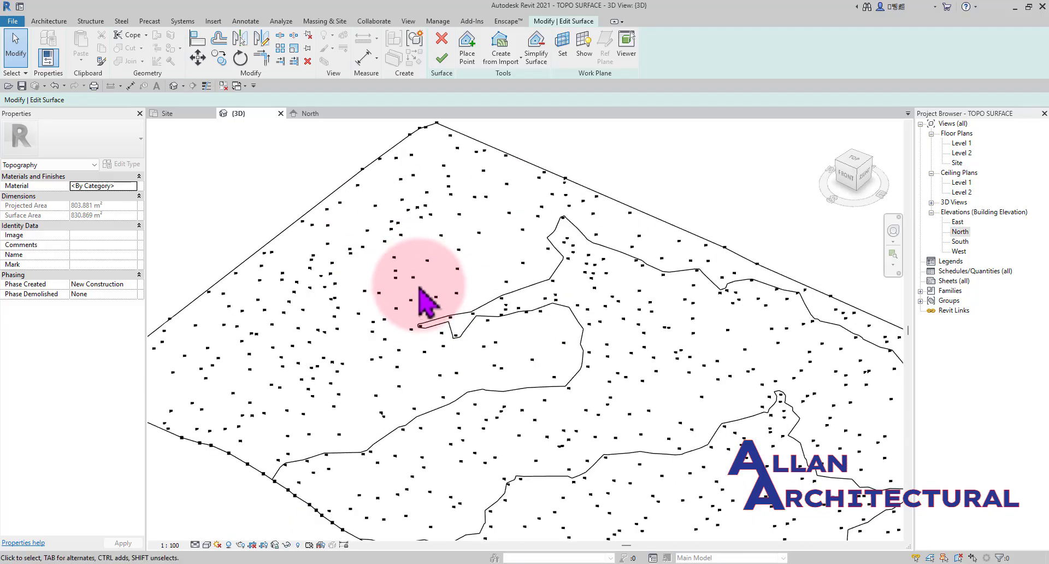
pyautogui.click(413, 278)
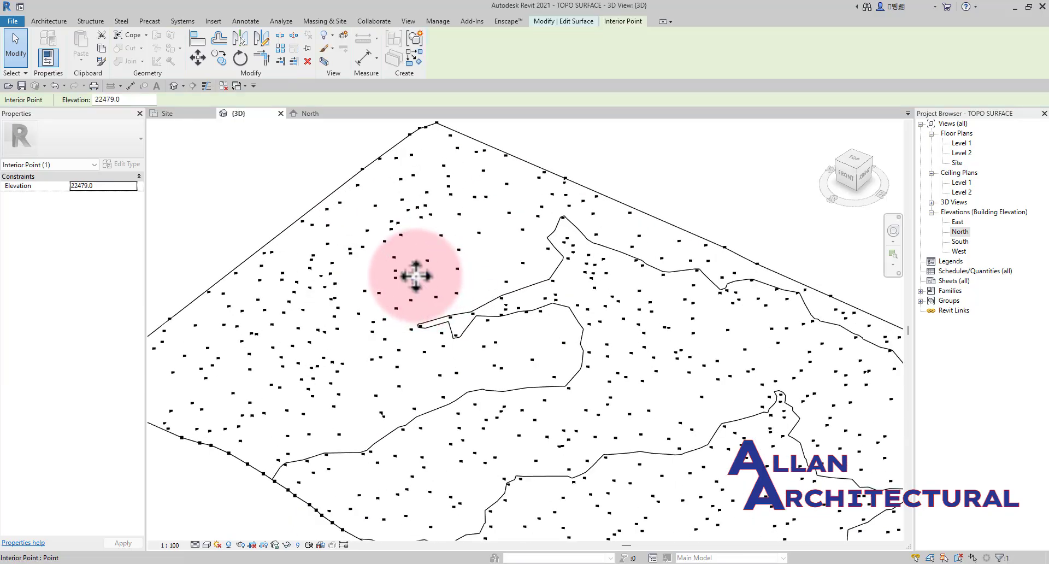
pyautogui.moveTo(413, 277); pyautogui.dragTo(438, 282)
pyautogui.scroll(-6, 438, 282)
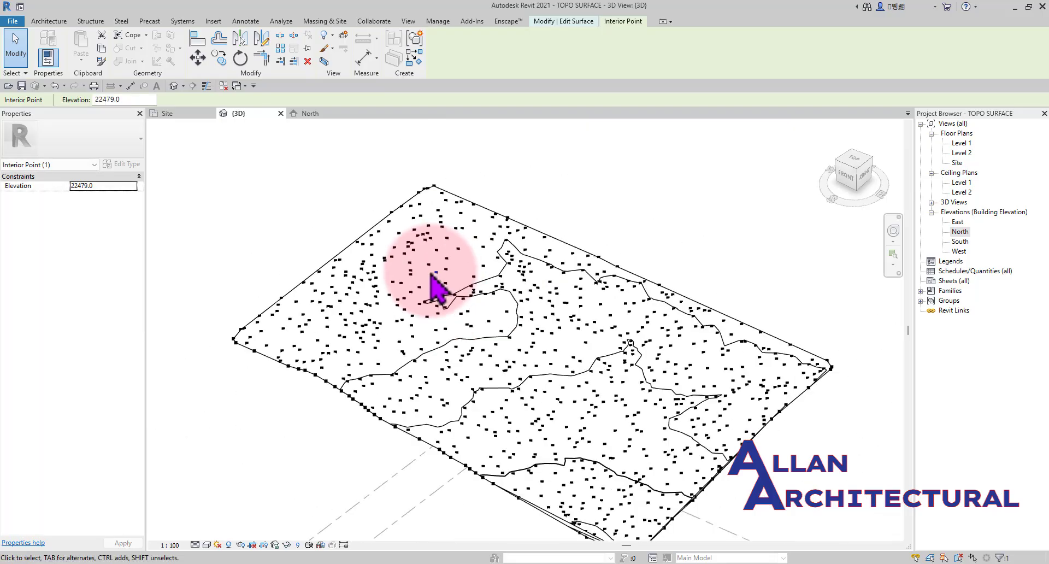
pyautogui.moveTo(528, 408); pyautogui.dragTo(544, 417, button='middle')
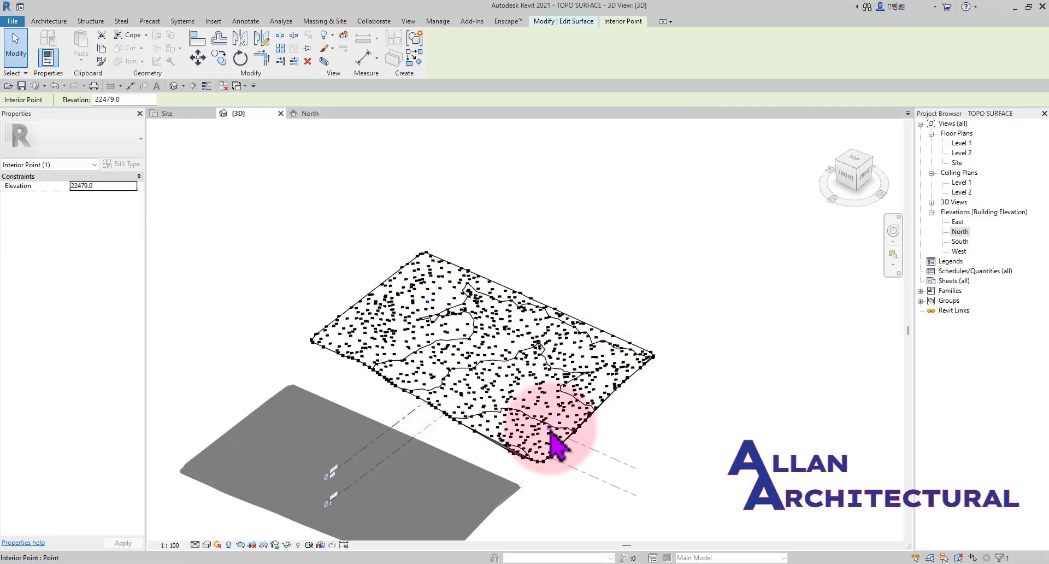
pyautogui.click(592, 209)
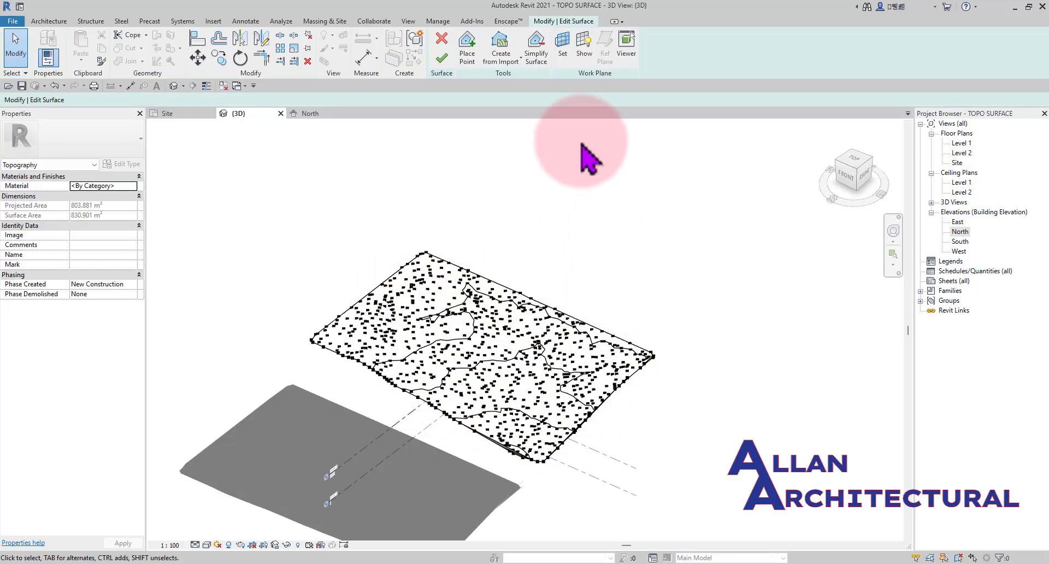
# - Simplify the surface again with an accuracy of 300
pyautogui.click(535, 61)
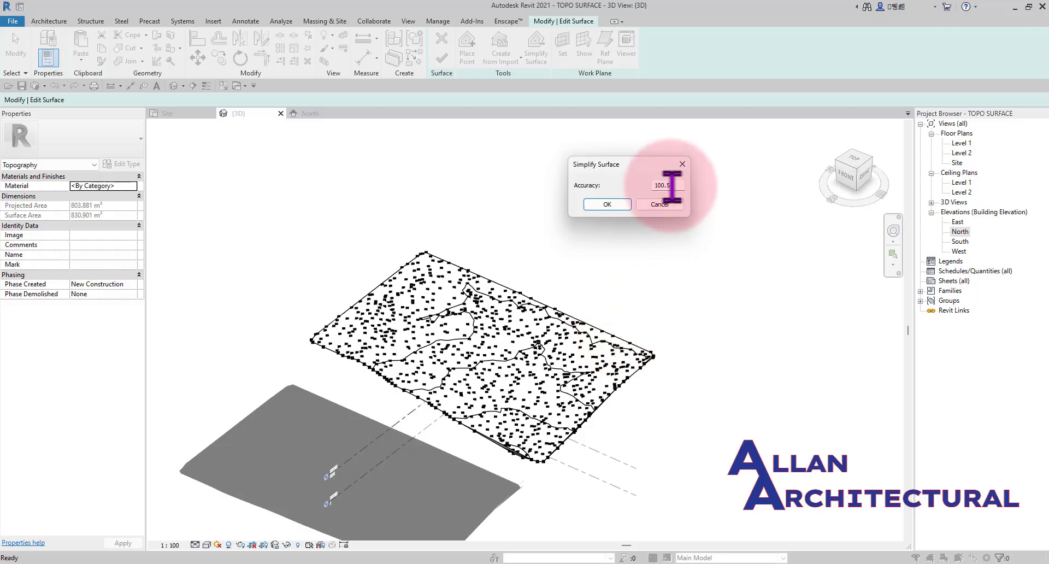
pyautogui.moveTo(673, 186); pyautogui.dragTo(644, 186)
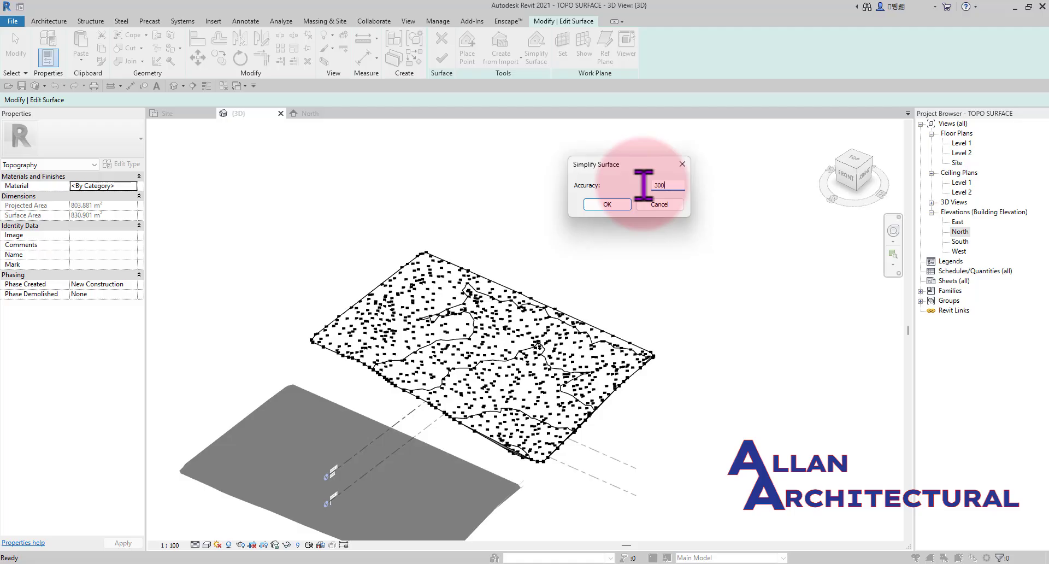
pyautogui.click(607, 204)
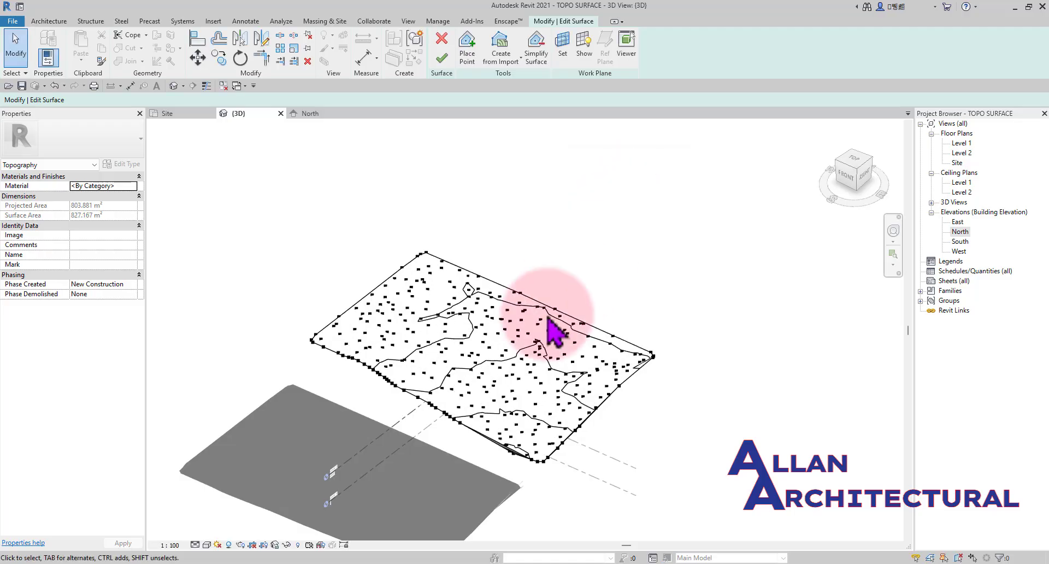
# - Shift an interior point just below the contour loop a short distance in the 3D view
pyautogui.scroll(2, 462, 383)
pyautogui.scroll(2, 457, 369)
pyautogui.click(441, 360)
pyautogui.scroll(2, 437, 342)
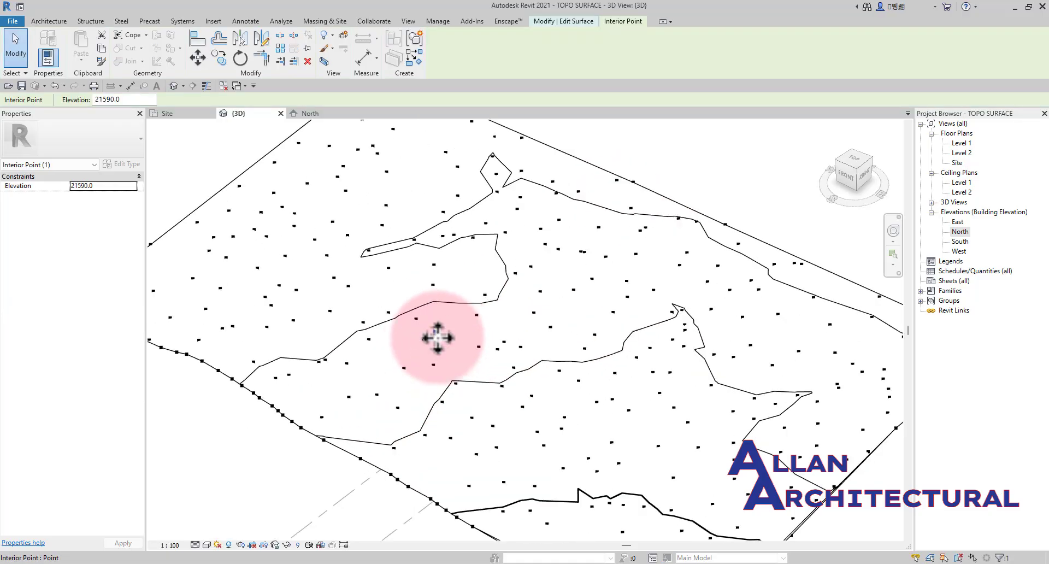
pyautogui.click(445, 323)
pyautogui.click(435, 331)
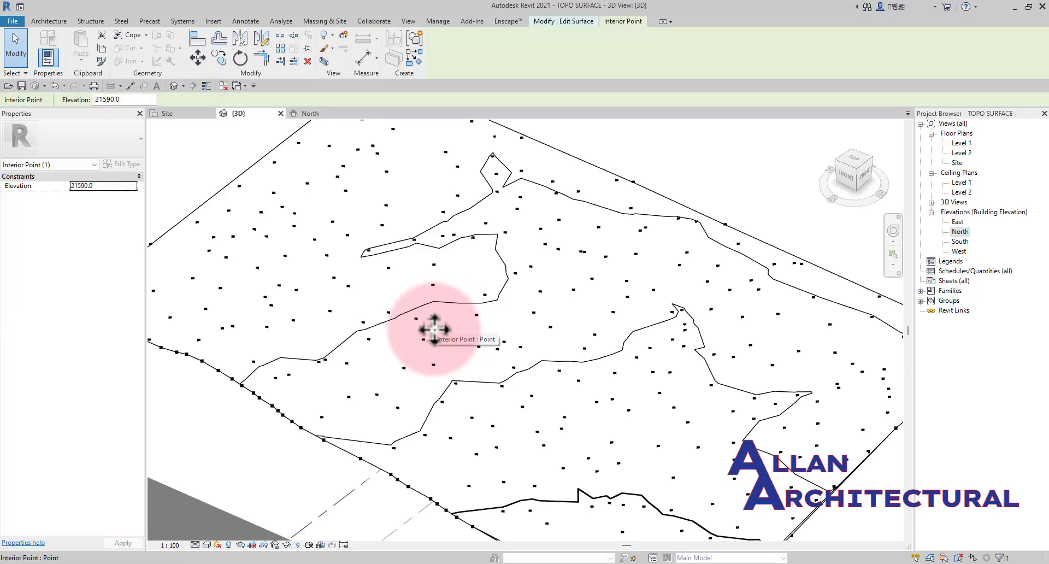
pyautogui.moveTo(435, 331); pyautogui.dragTo(394, 291)
# - Select a cluster of 17 interior points on the slope beside the narrow contour and set their elevation to 400333
pyautogui.keyDown('shift'); pyautogui.moveTo(290, 252); pyautogui.dragTo(445, 361, button='middle'); pyautogui.keyUp('shift')
pyautogui.scroll(5, 339, 304)
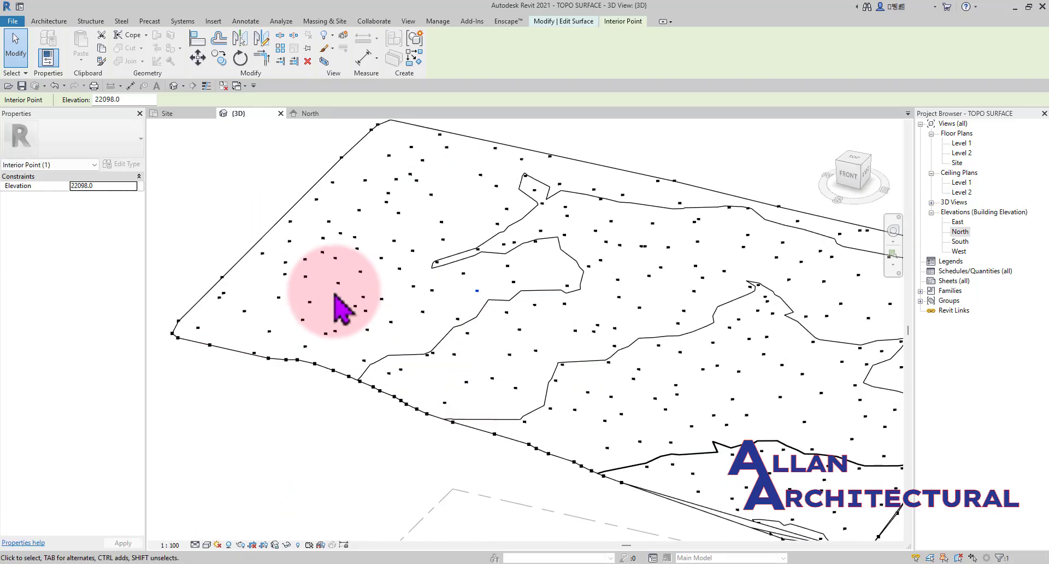
pyautogui.scroll(3, 361, 269)
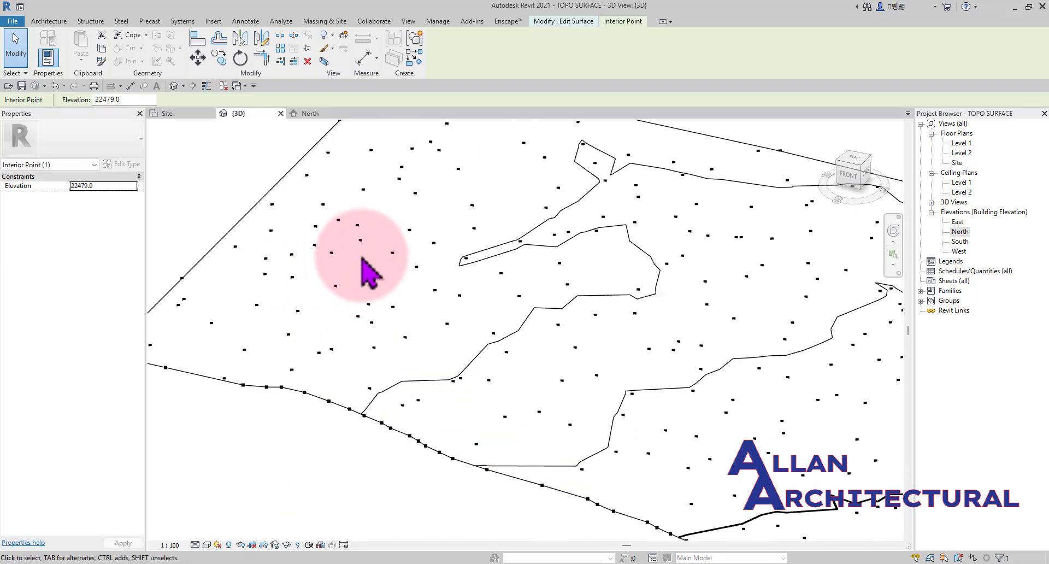
pyautogui.press('Escape')
pyautogui.moveTo(374, 235); pyautogui.dragTo(320, 283)
pyautogui.click(390, 236)
pyautogui.moveTo(409, 206); pyautogui.dragTo(278, 354)
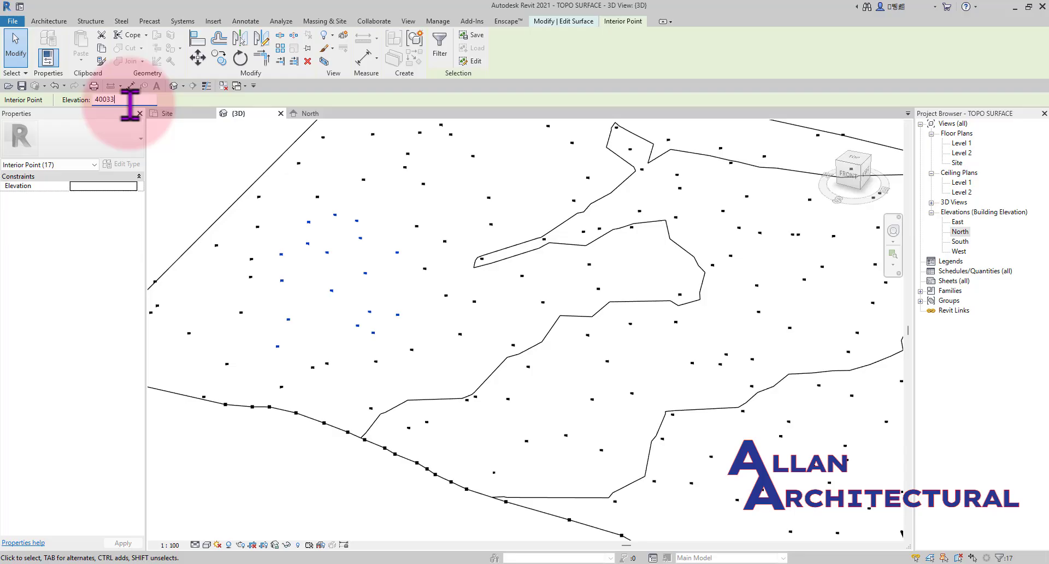
pyautogui.press('Return')
pyautogui.scroll(-5, 440, 375)
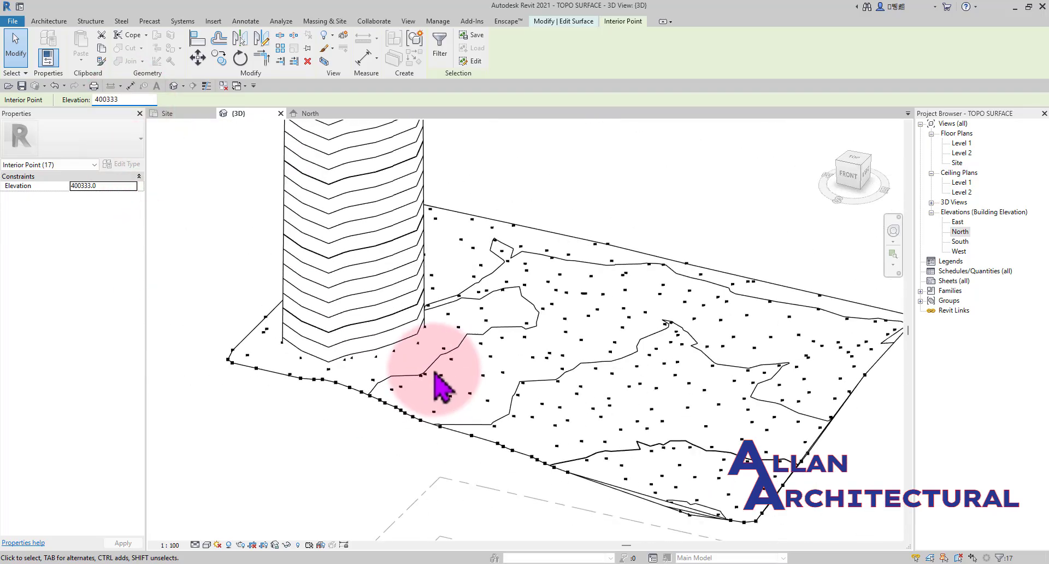
pyautogui.scroll(-6, 464, 358)
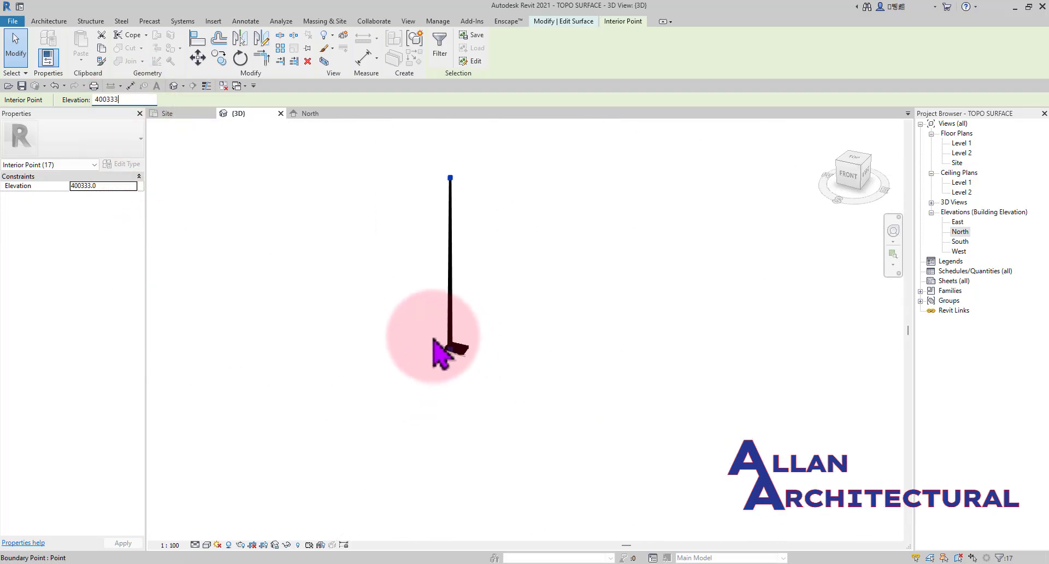
# - Try to clear the elevation value of the 17 selected points, check the Site plan, and deselect them in the 3D view
pyautogui.moveTo(132, 104); pyautogui.dragTo(79, 102)
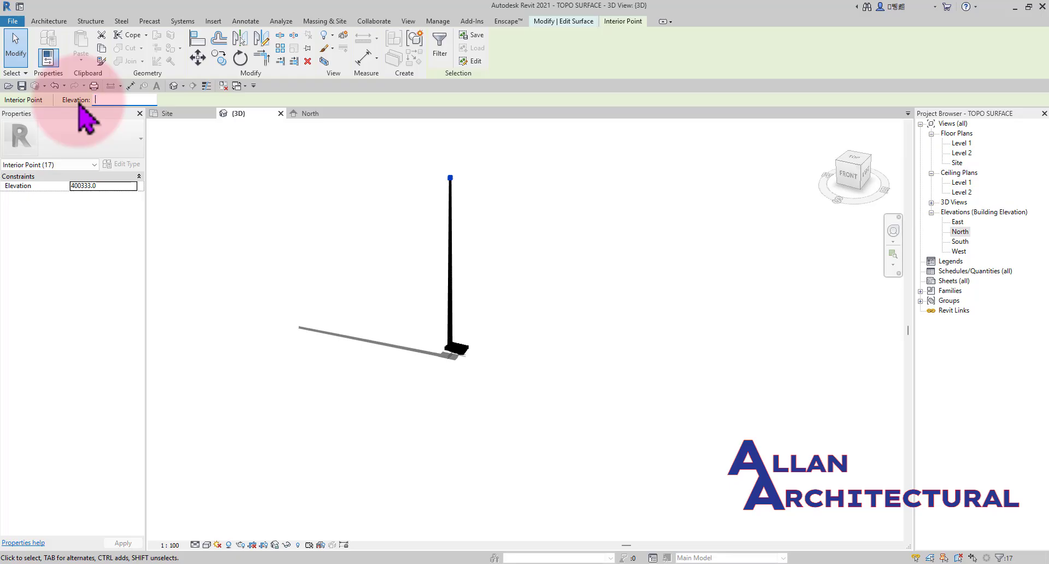
pyautogui.click(239, 173)
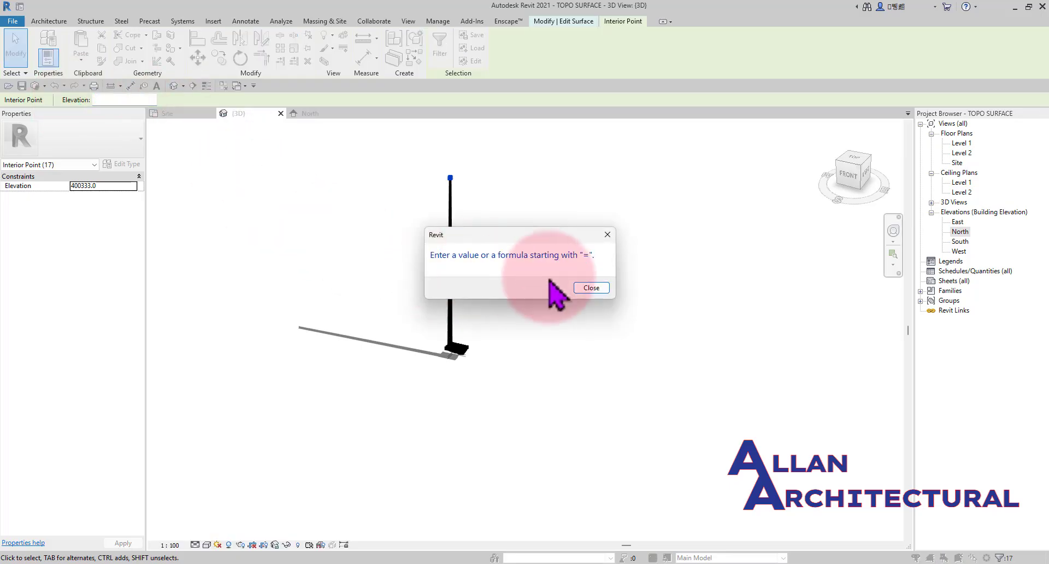
pyautogui.click(601, 291)
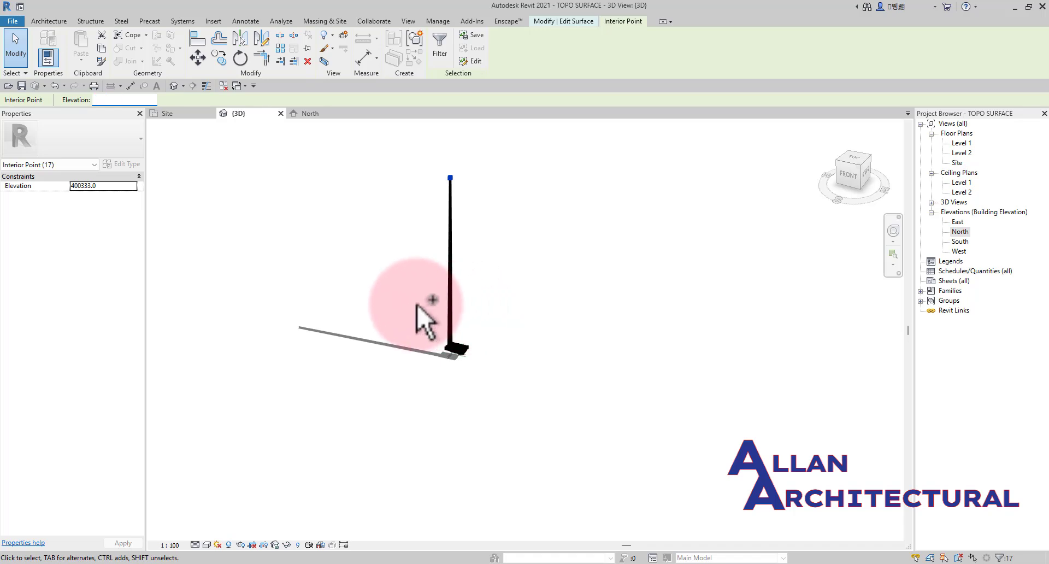
pyautogui.click(174, 113)
pyautogui.scroll(-3, 469, 372)
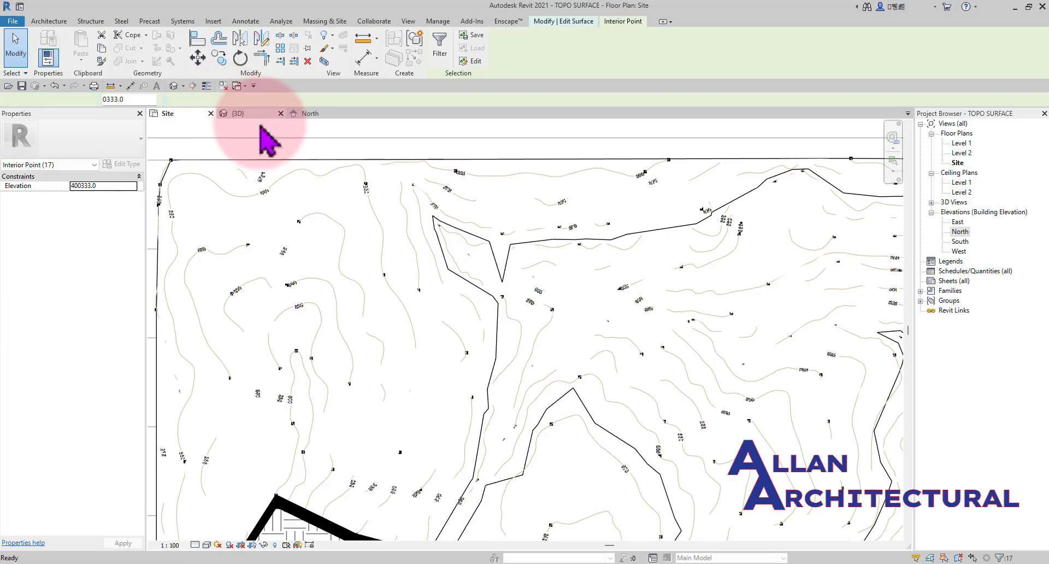
pyautogui.click(257, 114)
pyautogui.scroll(3, 458, 227)
pyautogui.click(453, 215)
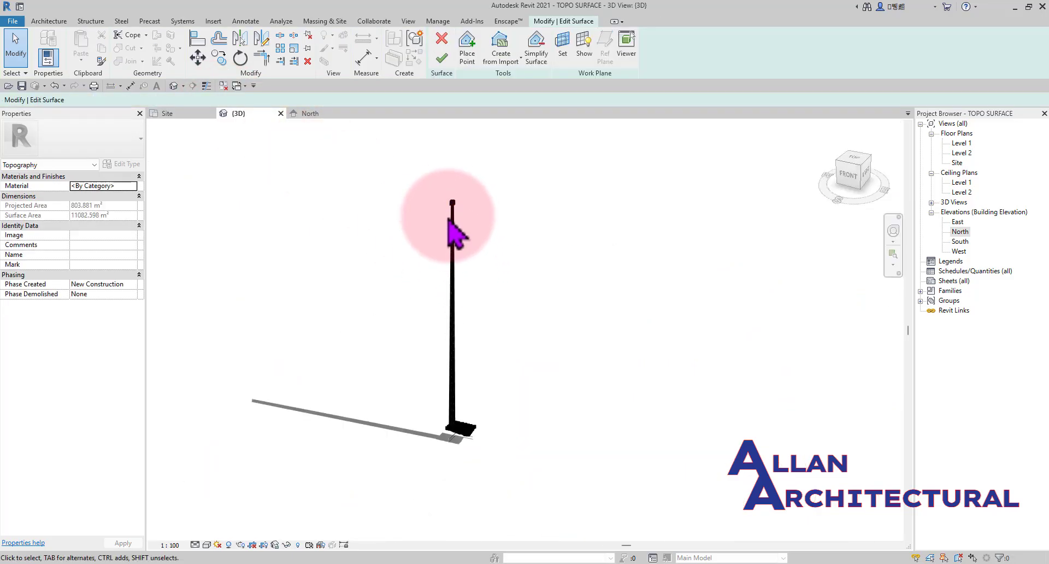
pyautogui.scroll(4, 459, 212)
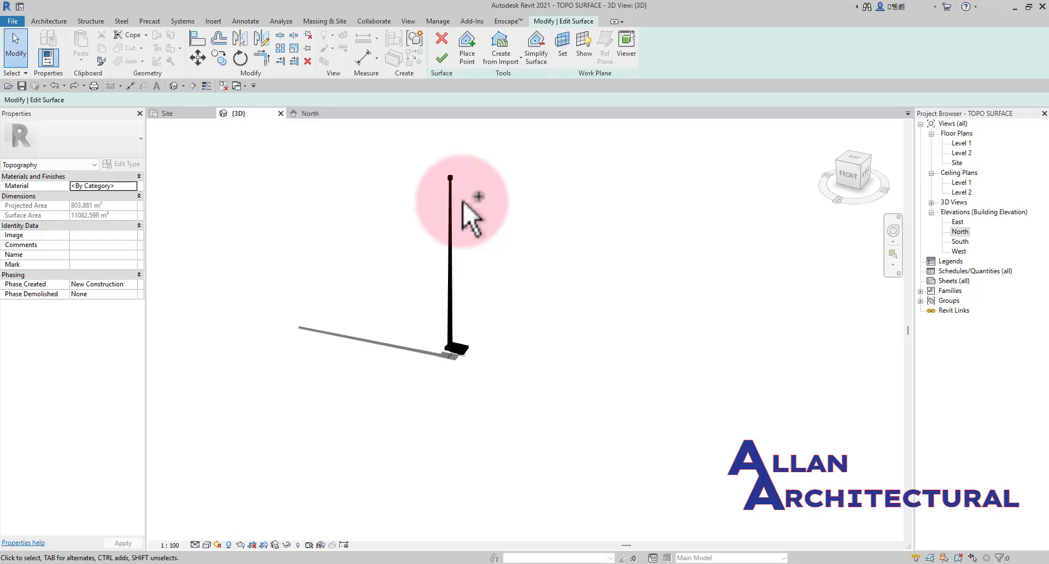
# - Undo the elevation change on the cluster of interior points and inspect the simplified surface
pyautogui.hotkey('ctrl', 'z')
pyautogui.hotkey('ctrl', 'z')
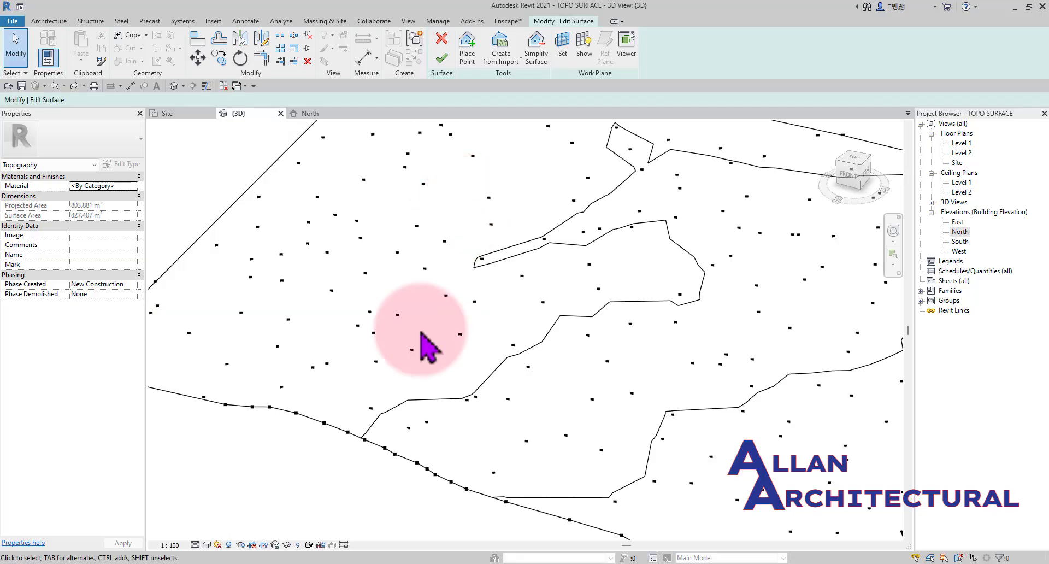
pyautogui.scroll(-4, 428, 348)
pyautogui.scroll(-2, 434, 398)
pyautogui.scroll(2, 394, 441)
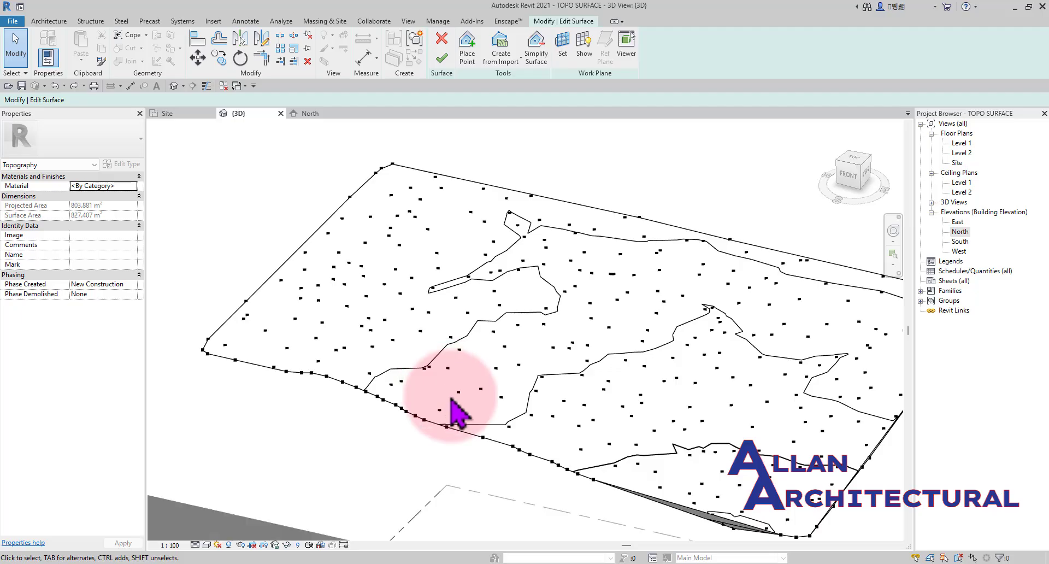
pyautogui.scroll(-2, 454, 413)
pyautogui.scroll(3, 693, 396)
pyautogui.scroll(2, 711, 350)
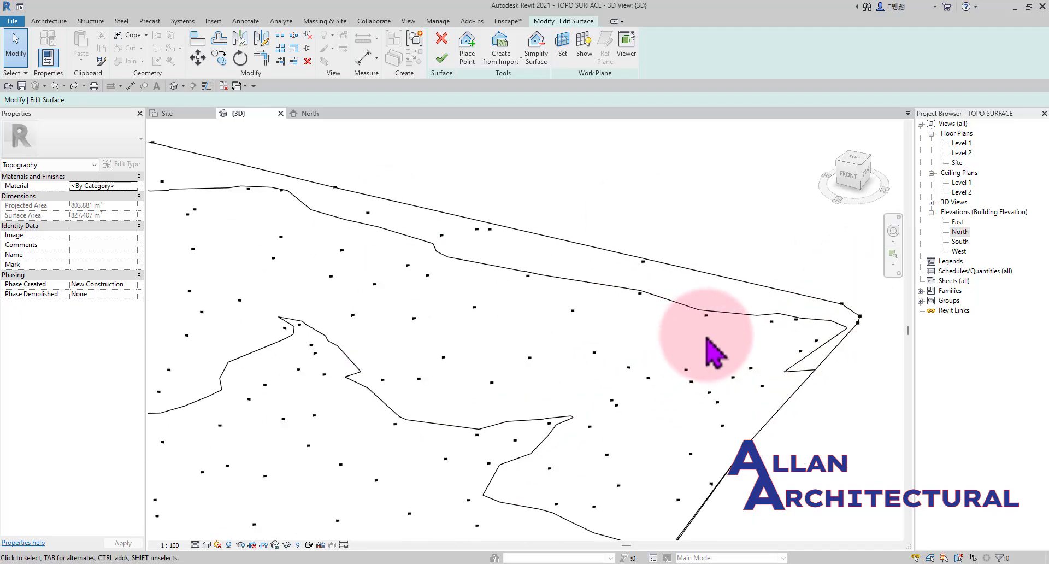
# - Select an interior point just below the upper contour and examine the distribution of the remaining surface points in the 3D view
pyautogui.click(706, 316)
pyautogui.scroll(2, 705, 316)
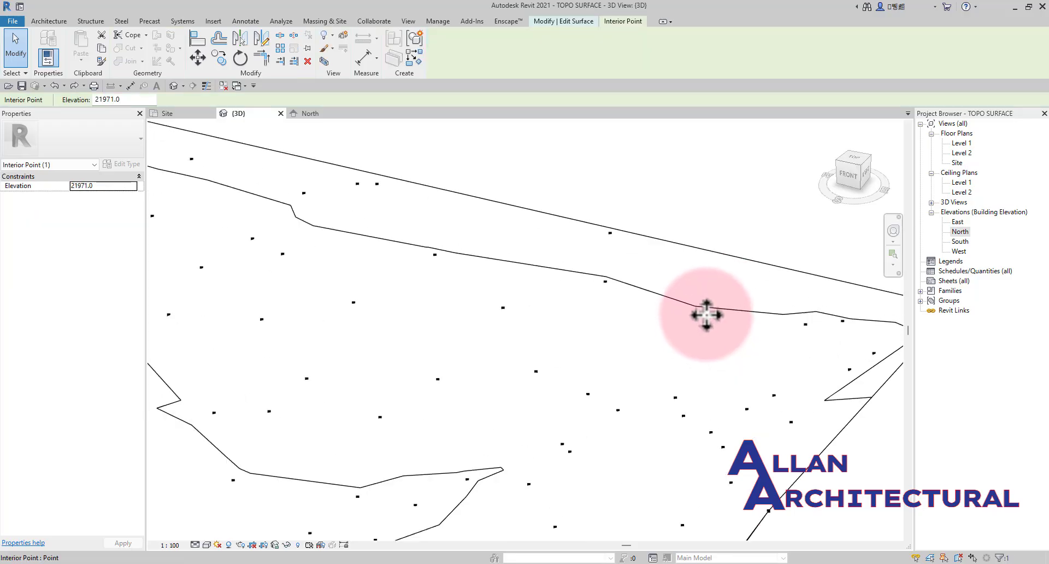
pyautogui.scroll(-3, 655, 372)
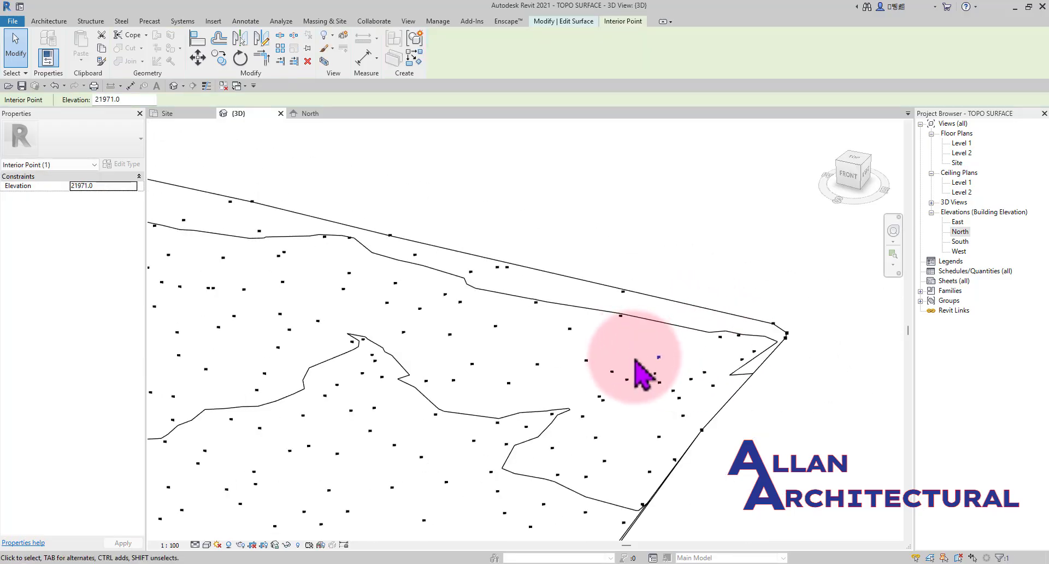
pyautogui.keyDown('shift'); pyautogui.moveTo(642, 376); pyautogui.dragTo(479, 393, button='middle'); pyautogui.keyUp('shift')
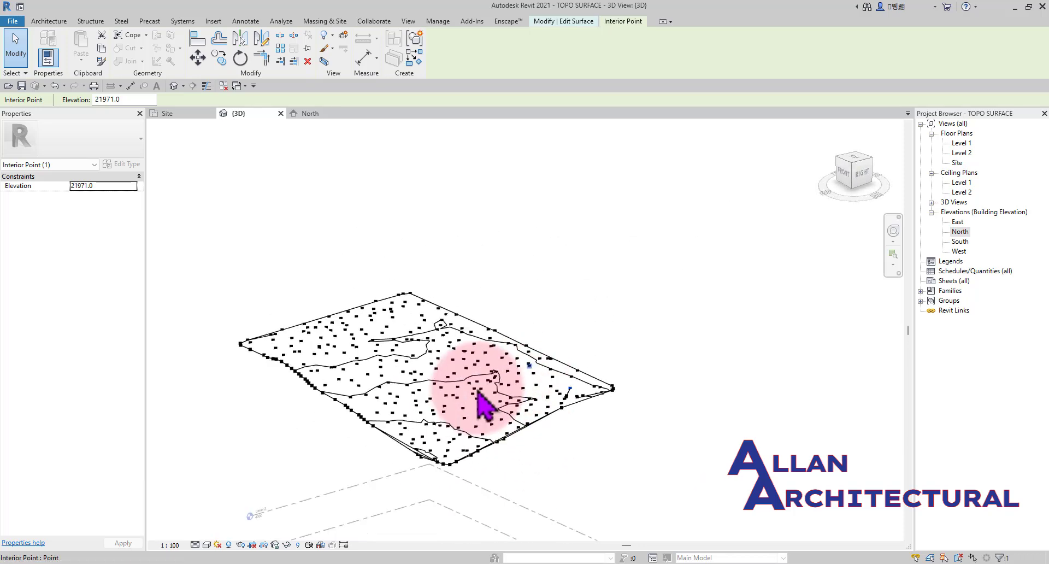
pyautogui.scroll(-2, 479, 393)
pyautogui.moveTo(386, 391); pyautogui.dragTo(480, 357, button='middle')
pyautogui.scroll(8, 480, 358)
pyautogui.scroll(-5, 458, 367)
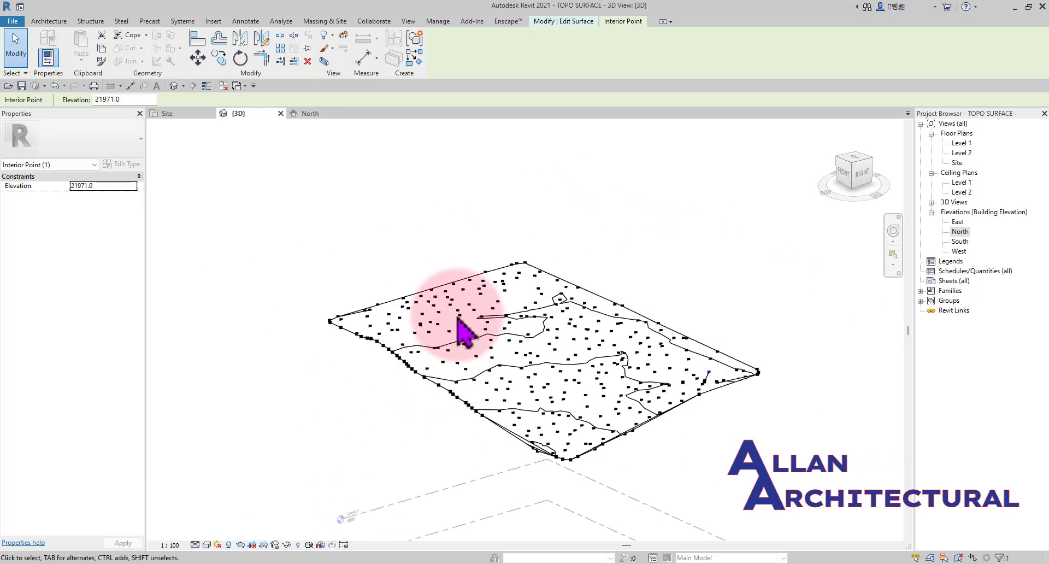
pyautogui.moveTo(588, 253); pyautogui.dragTo(537, 253, button='middle')
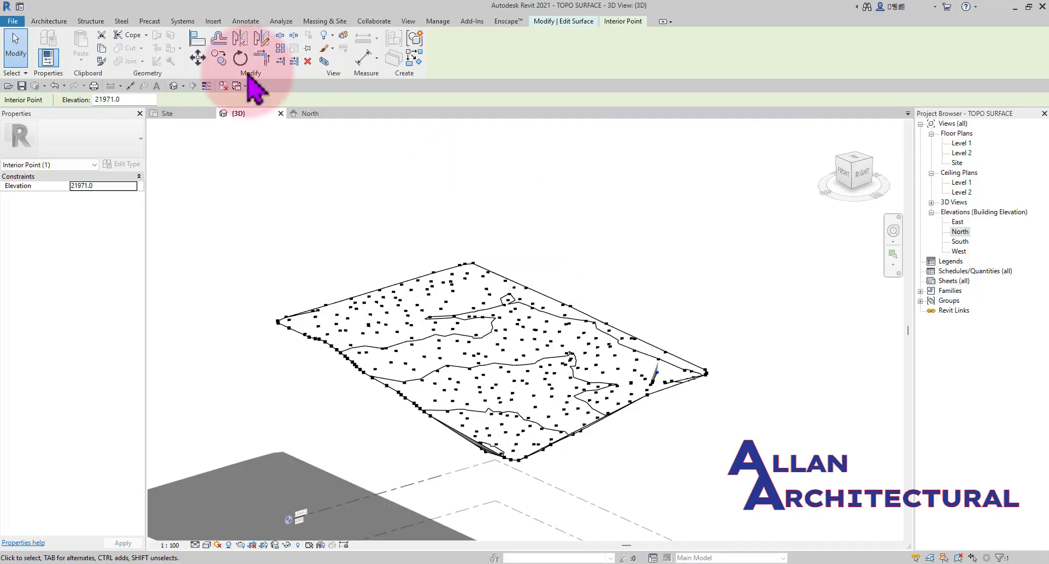
# - Return to the Site plan, finish editing the surface, and save the project
pyautogui.click(181, 115)
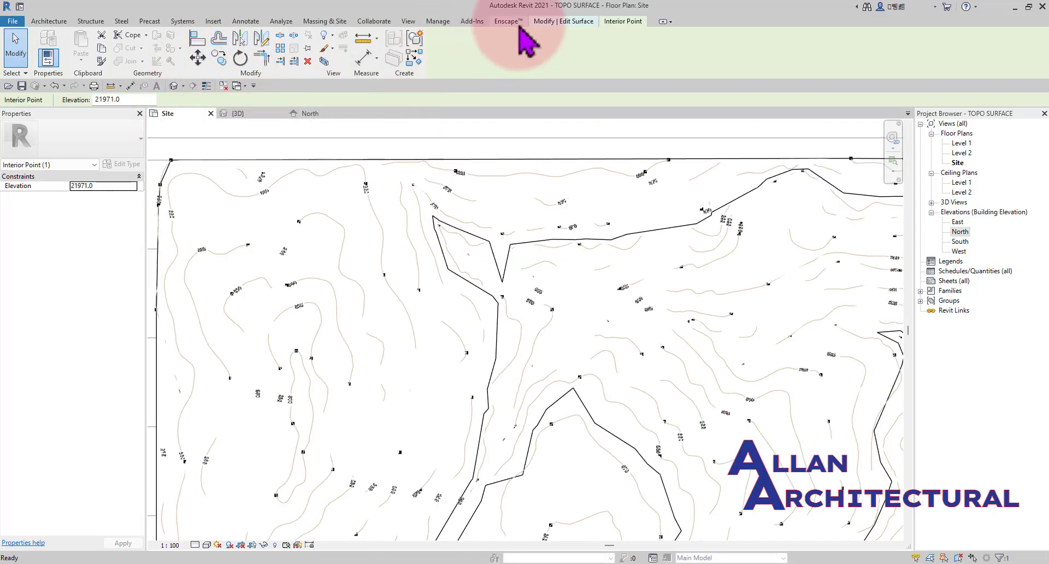
pyautogui.click(442, 57)
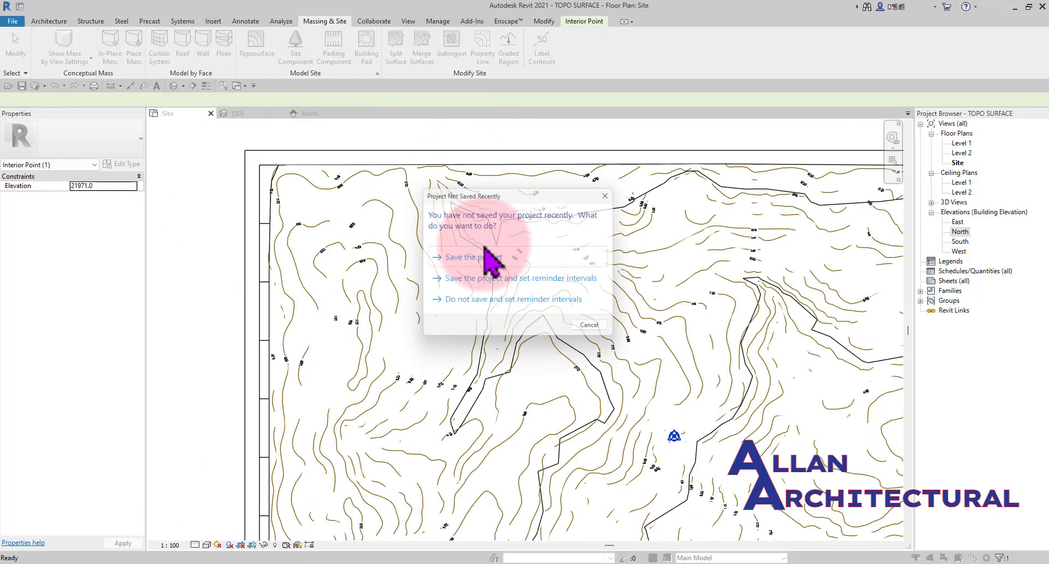
pyautogui.click(493, 259)
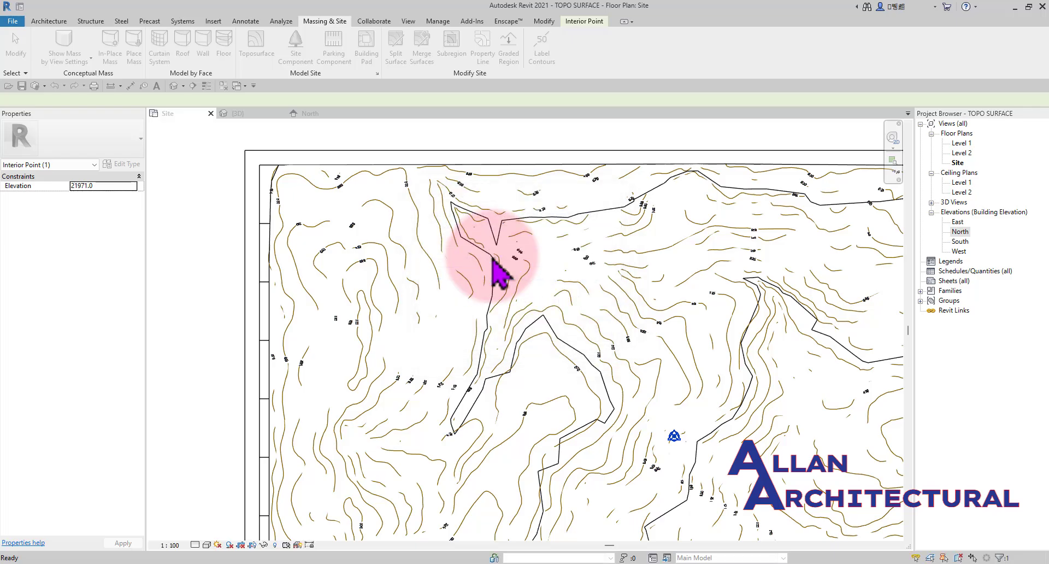
pyautogui.scroll(-3, 379, 285)
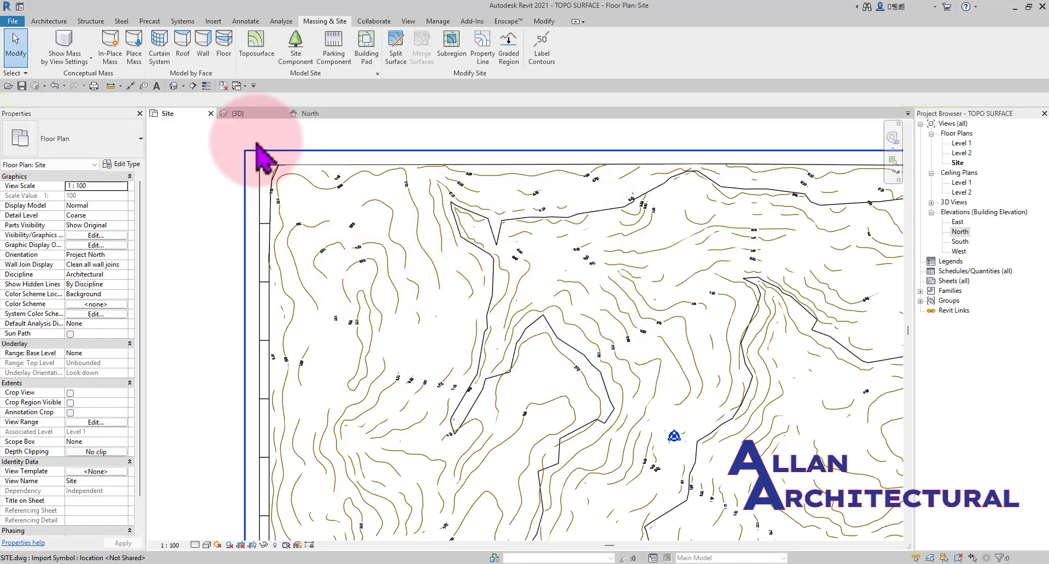
# - Inspect the finished toposurface and its contours in the 3D view, selecting it briefly to check its shape
pyautogui.click(238, 114)
pyautogui.keyDown('shift'); pyautogui.moveTo(399, 234); pyautogui.dragTo(537, 426, button='middle'); pyautogui.keyUp('shift')
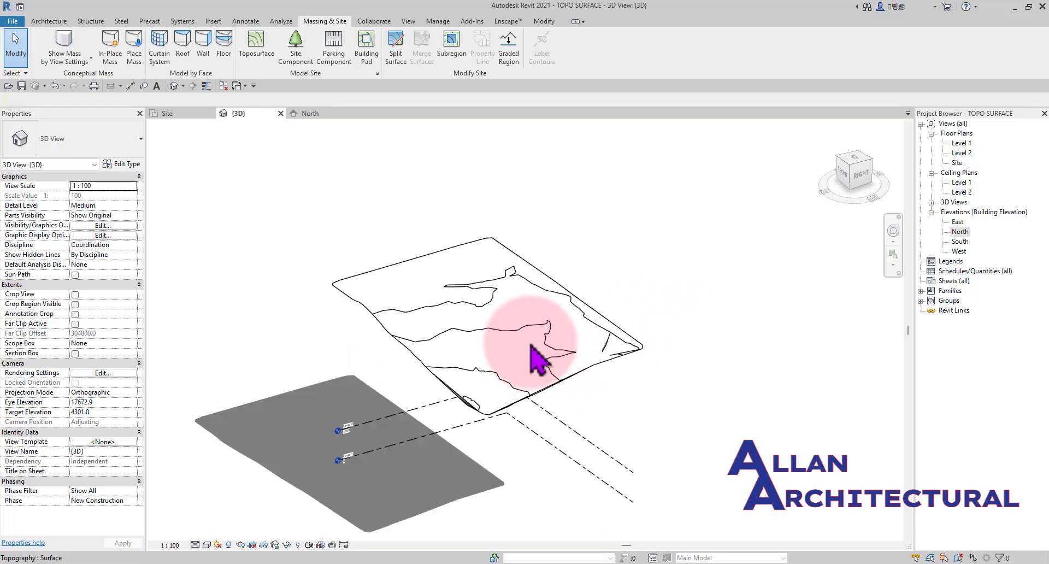
pyautogui.scroll(-1, 456, 340)
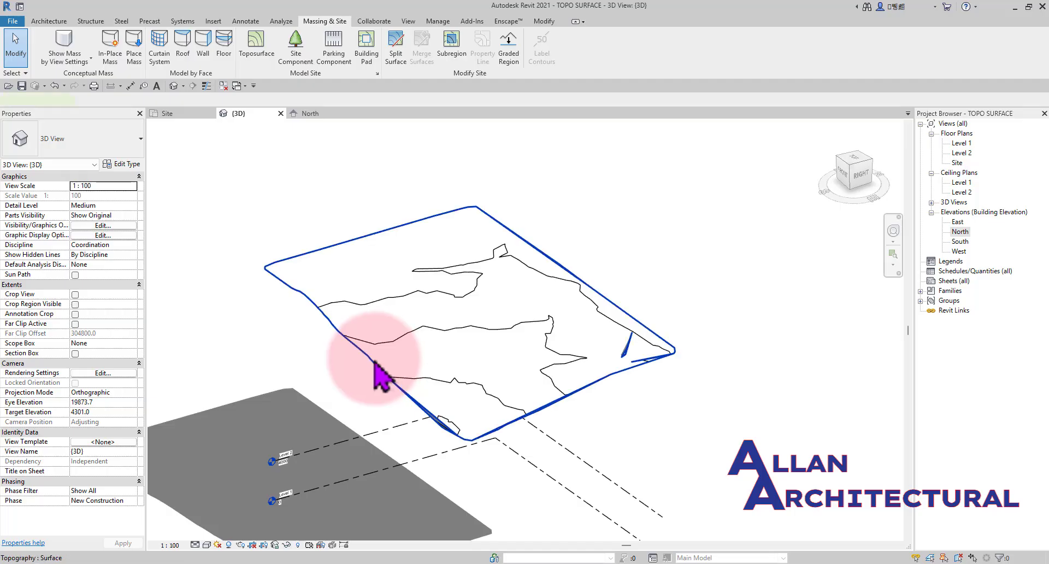
pyautogui.click(377, 361)
pyautogui.scroll(4, 382, 347)
pyautogui.scroll(-3, 384, 347)
pyautogui.moveTo(313, 313); pyautogui.dragTo(392, 343, button='middle')
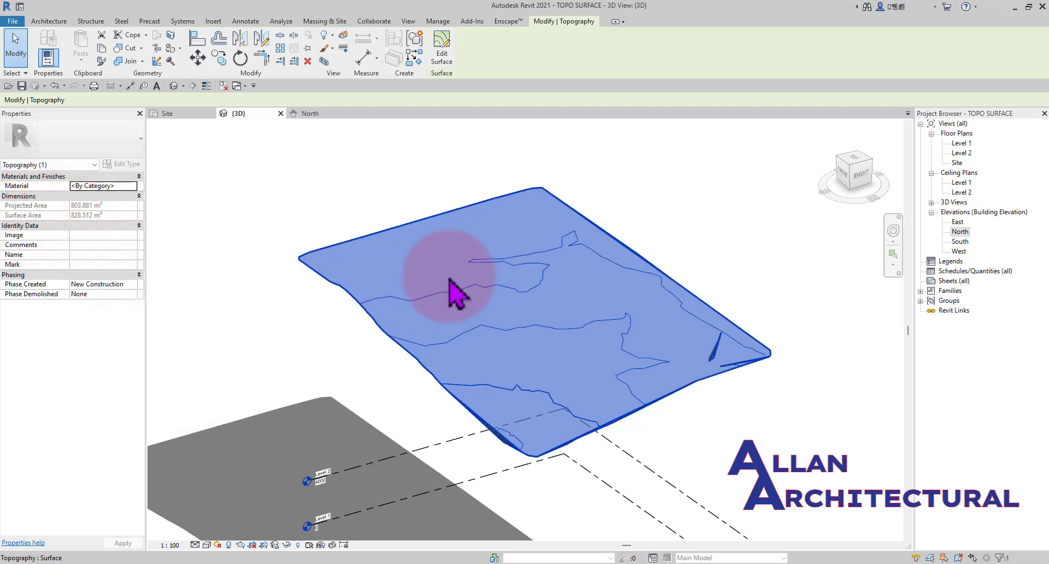
pyautogui.click(250, 185)
pyautogui.scroll(-3, 290, 288)
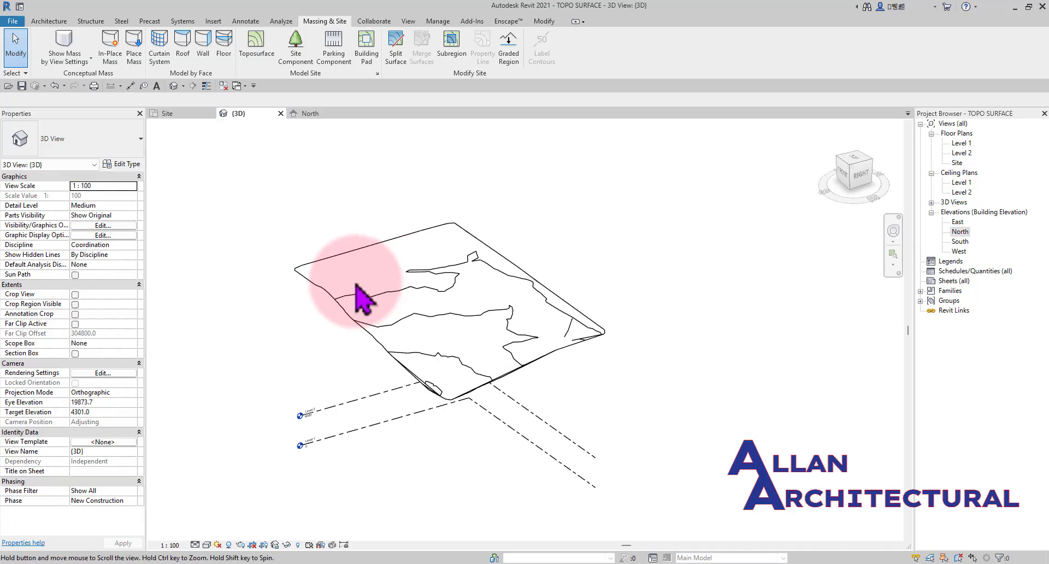
# - Reopen the contoured toposurface for editing, select all of its points, and clear the selection
pyautogui.click(329, 296)
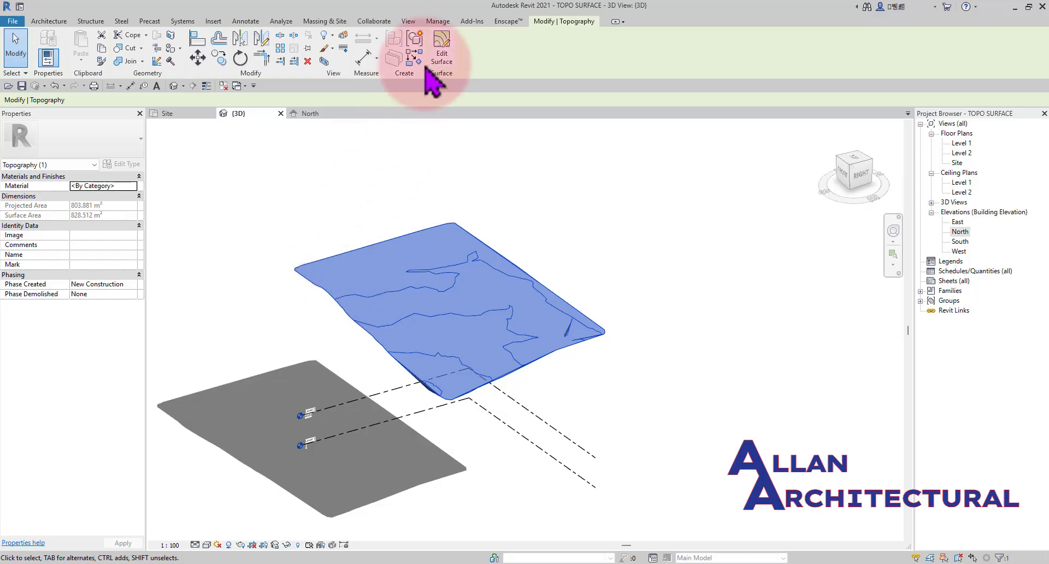
pyautogui.click(440, 77)
pyautogui.scroll(3, 352, 285)
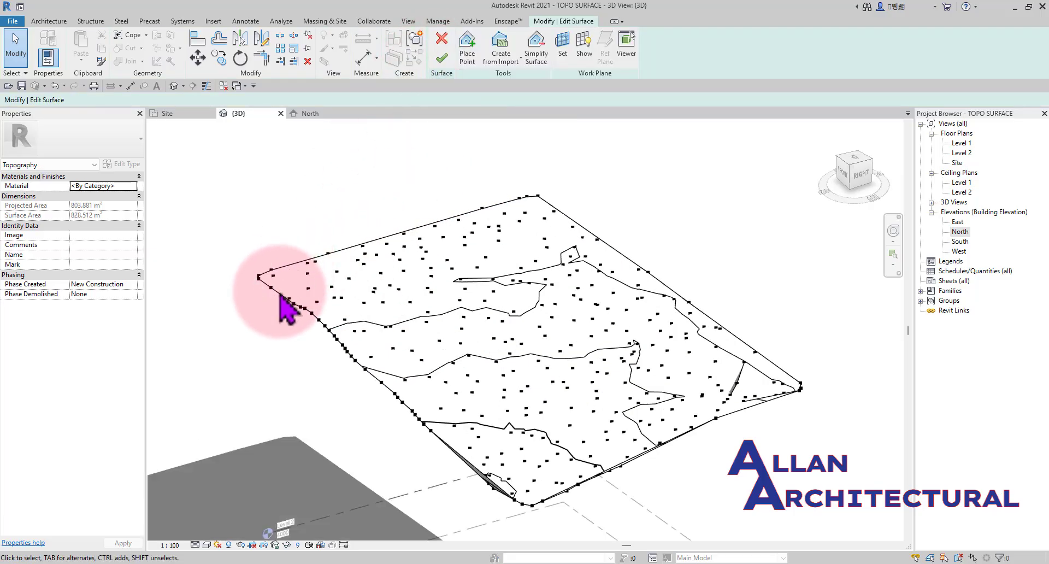
pyautogui.scroll(-2, 280, 298)
pyautogui.scroll(-2, 348, 277)
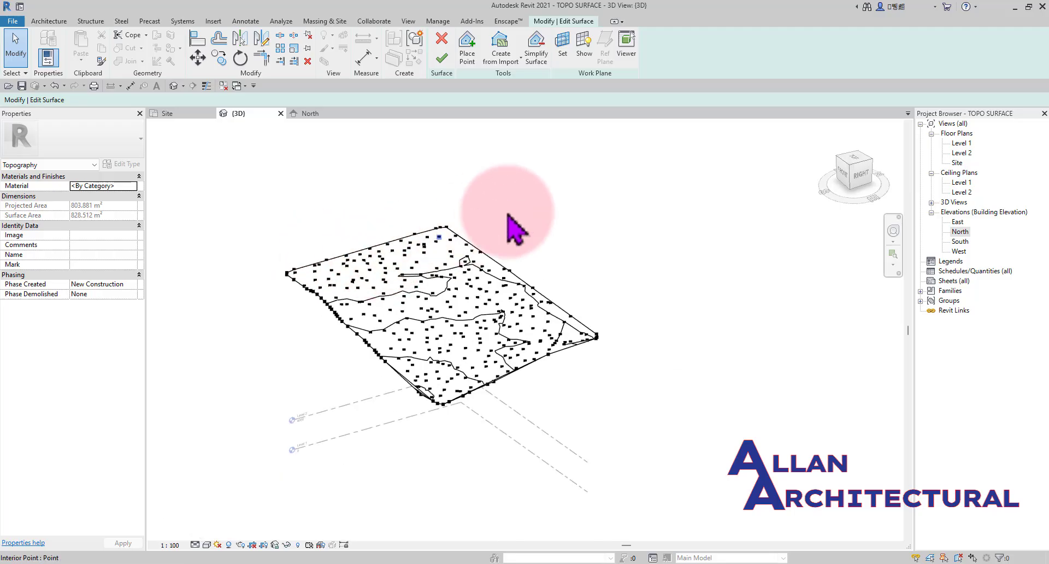
pyautogui.moveTo(702, 104); pyautogui.dragTo(269, 428)
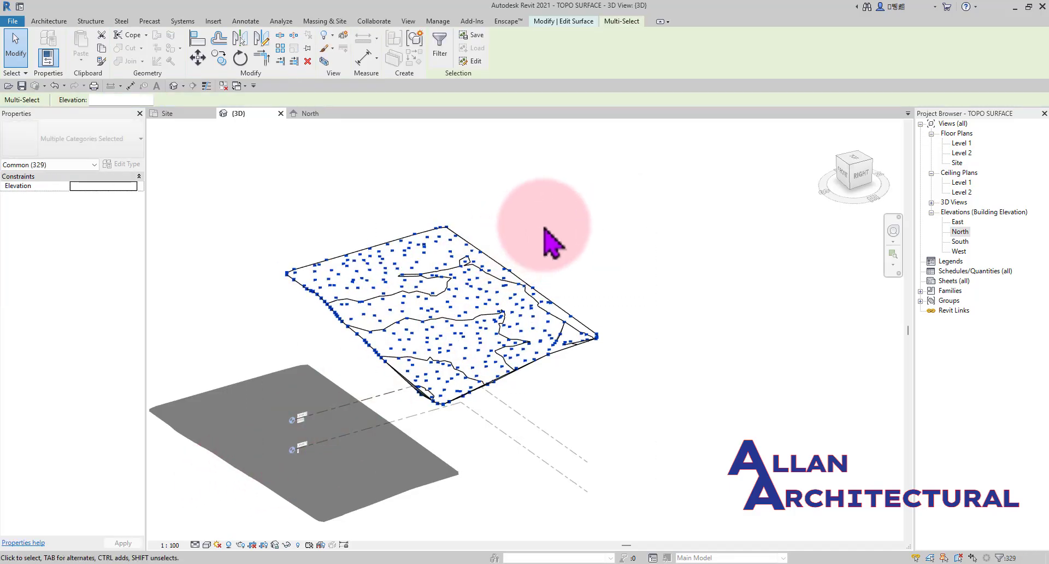
pyautogui.click(546, 226)
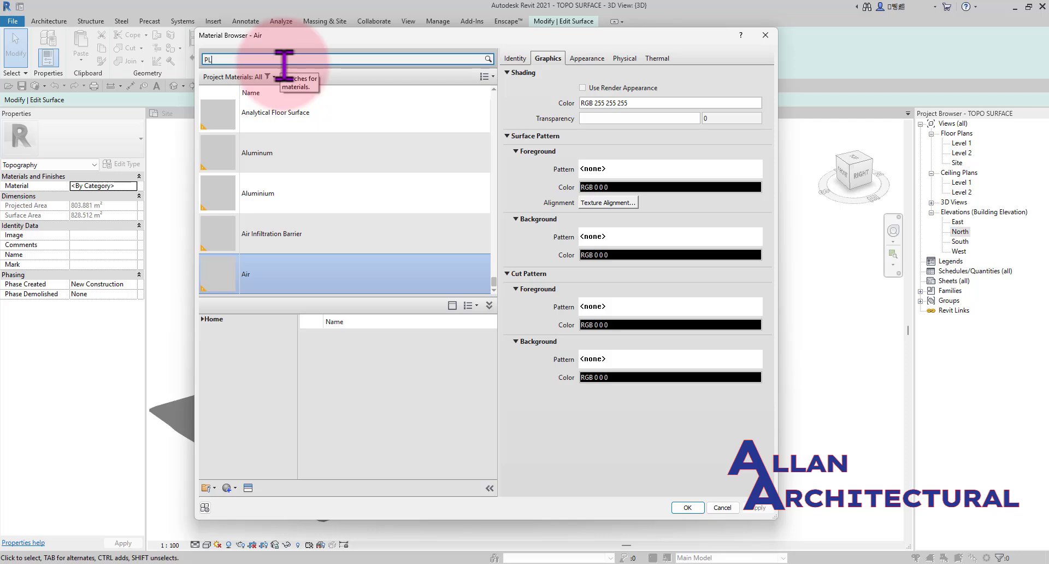
# - Find the Plant material in the AEC Materials library, assign it to the toposurface, and finish the surface edit
pyautogui.write('ANT')
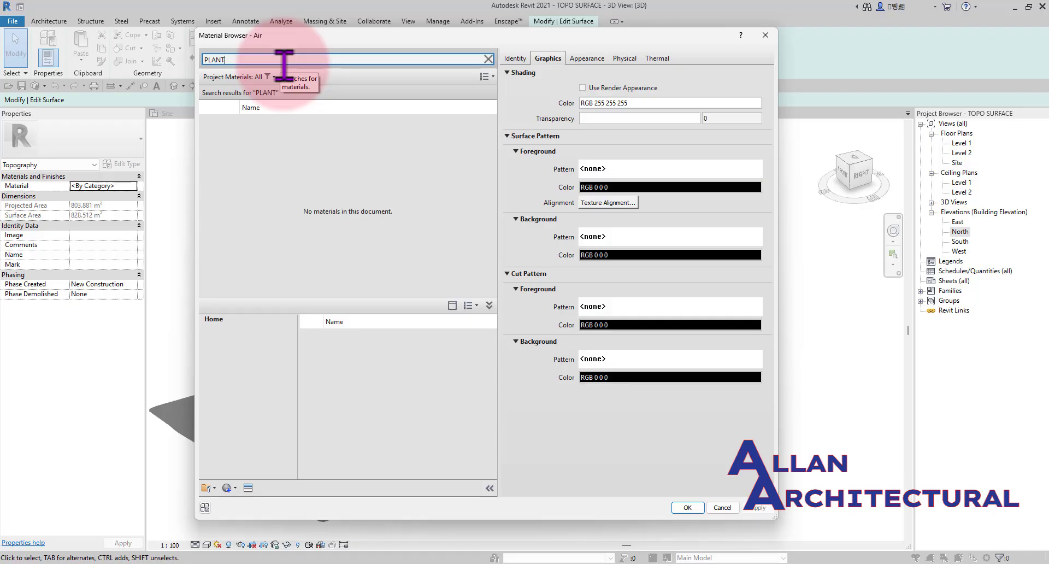
pyautogui.click(345, 362)
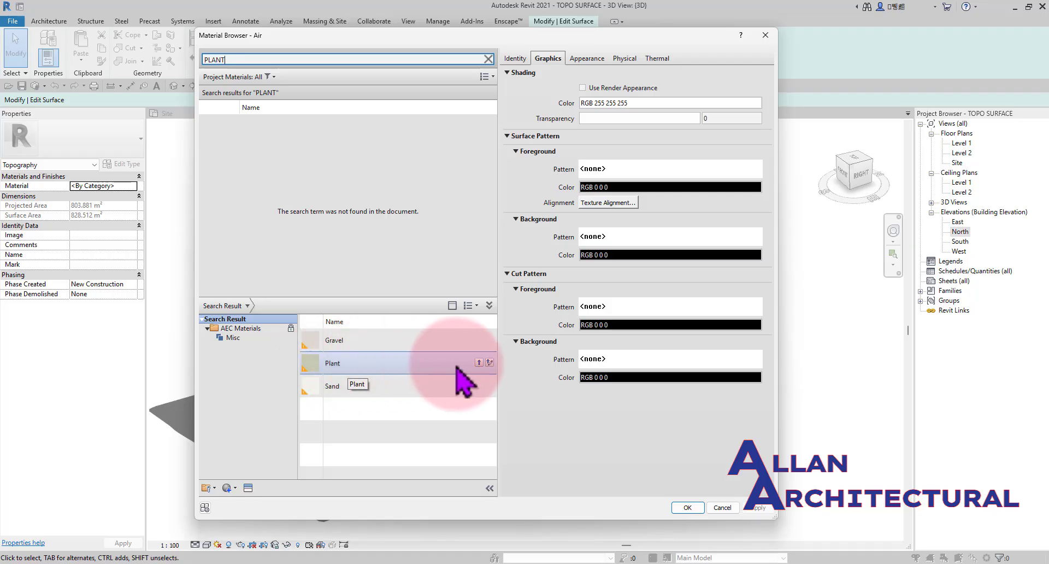
pyautogui.click(478, 362)
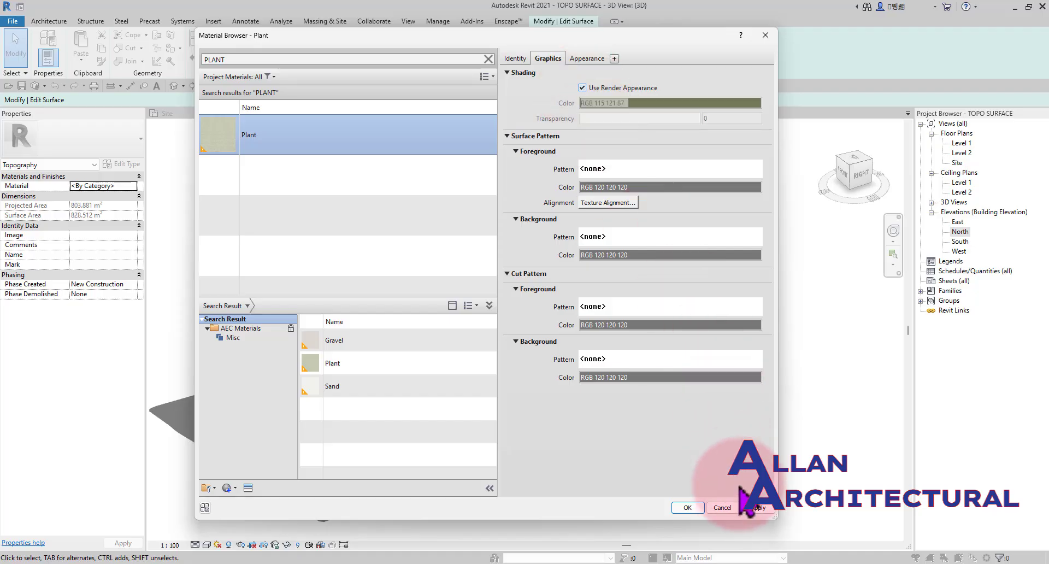
pyautogui.click(687, 508)
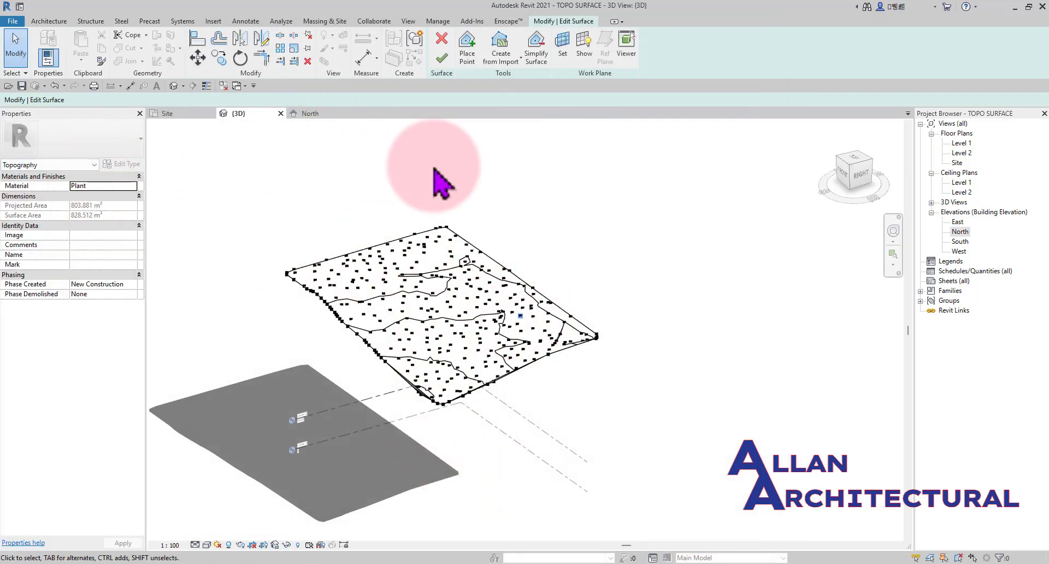
pyautogui.click(444, 60)
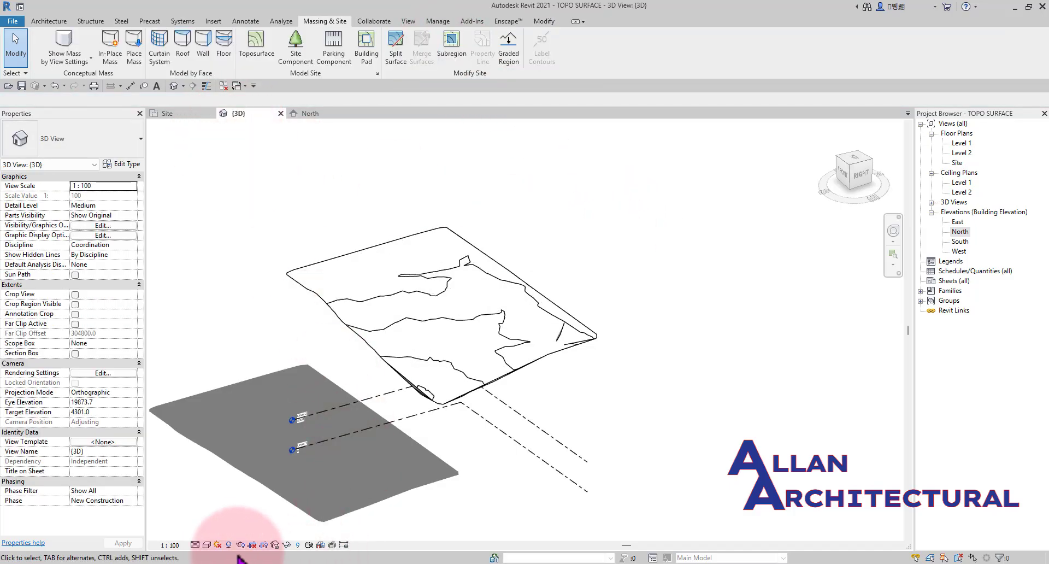
# - Set the 3D view's visual style to Realistic and inspect the Plant texture on the terrain
pyautogui.click(208, 545)
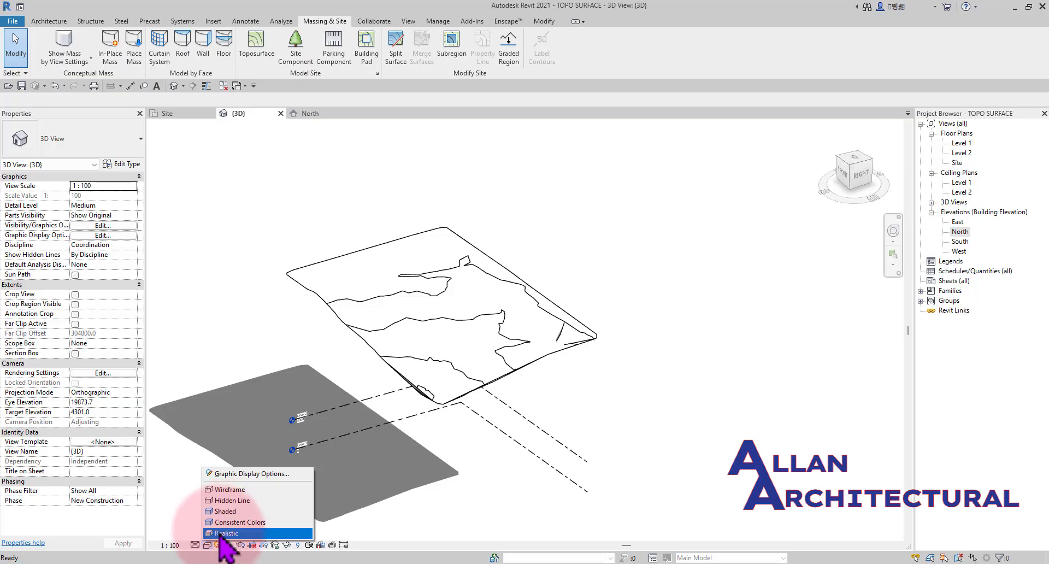
pyautogui.click(221, 534)
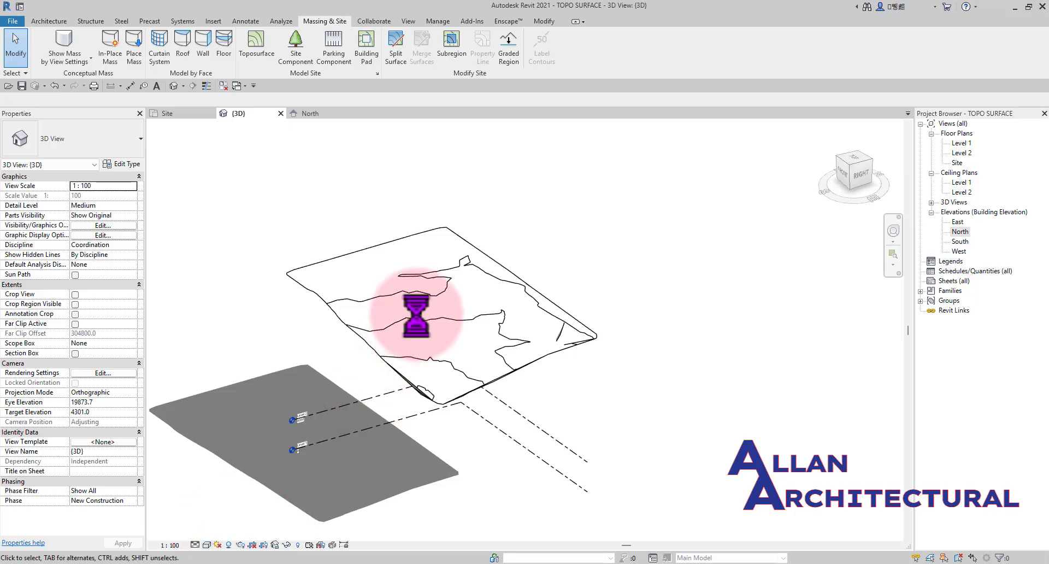
pyautogui.scroll(6, 417, 318)
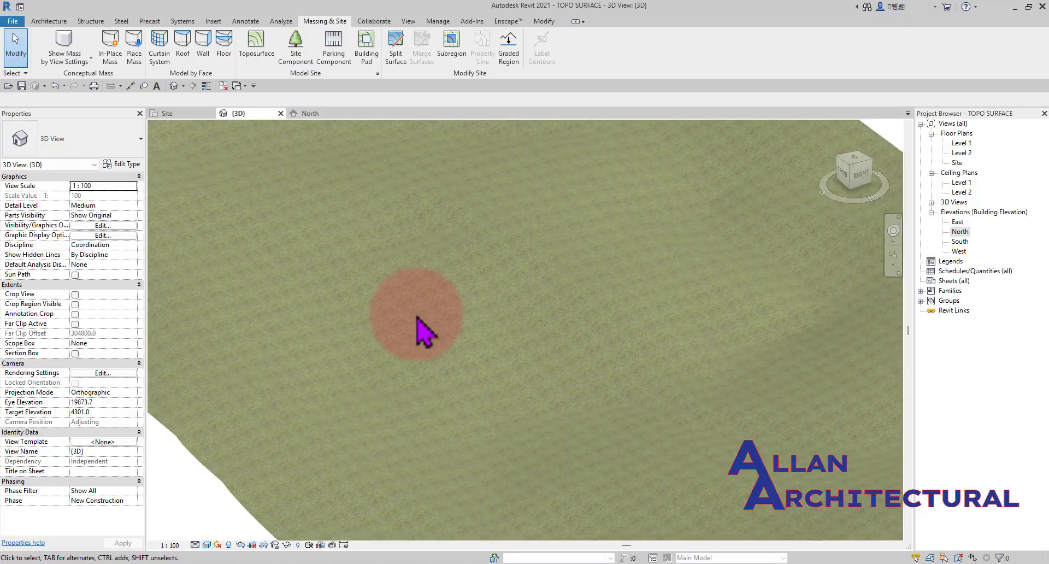
pyautogui.scroll(4, 417, 317)
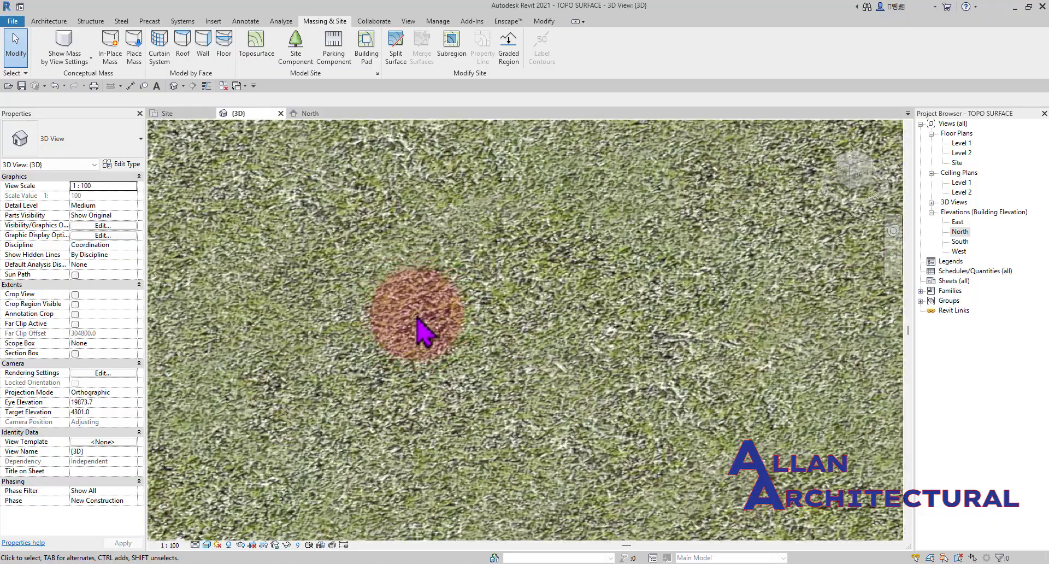
pyautogui.scroll(-5, 417, 317)
pyautogui.scroll(-5, 417, 319)
pyautogui.keyDown('shift'); pyautogui.moveTo(414, 339); pyautogui.dragTo(481, 229, button='middle'); pyautogui.keyUp('shift')
# - Launch Enscape for the 3D view and switch to its render window
pyautogui.click(507, 22)
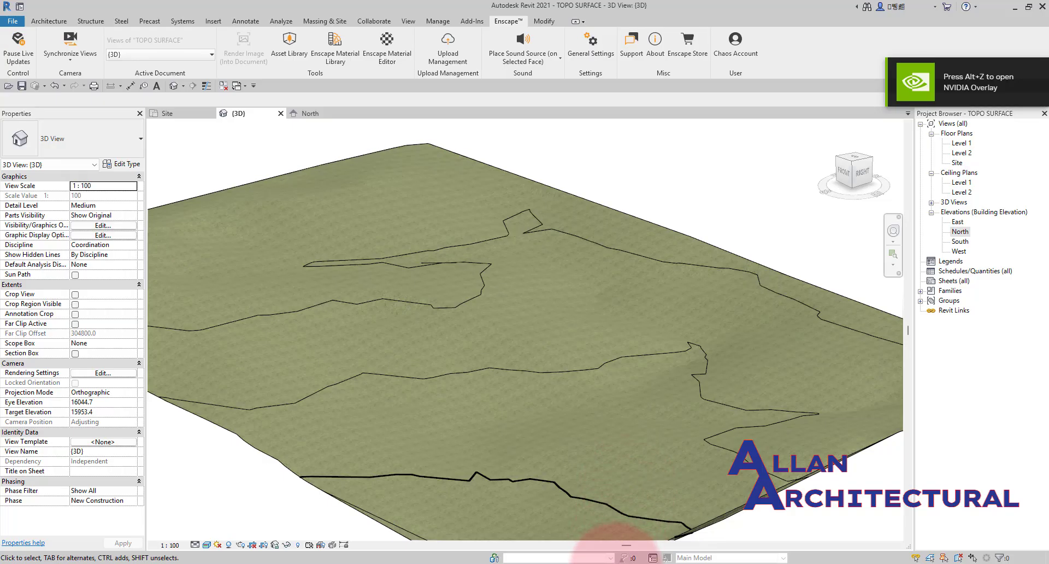
pyautogui.moveTo(612, 560)
pyautogui.click(668, 541)
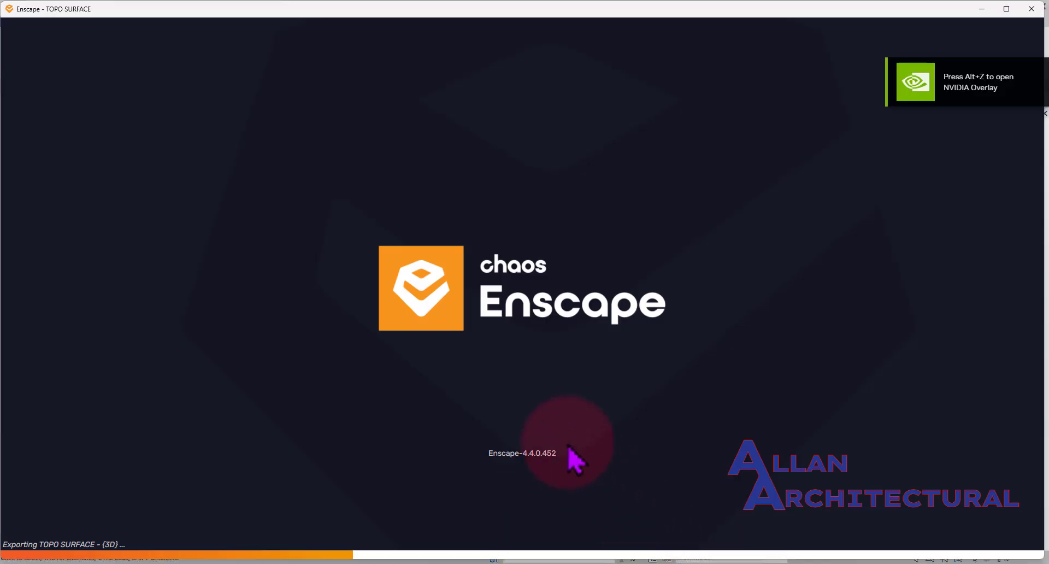
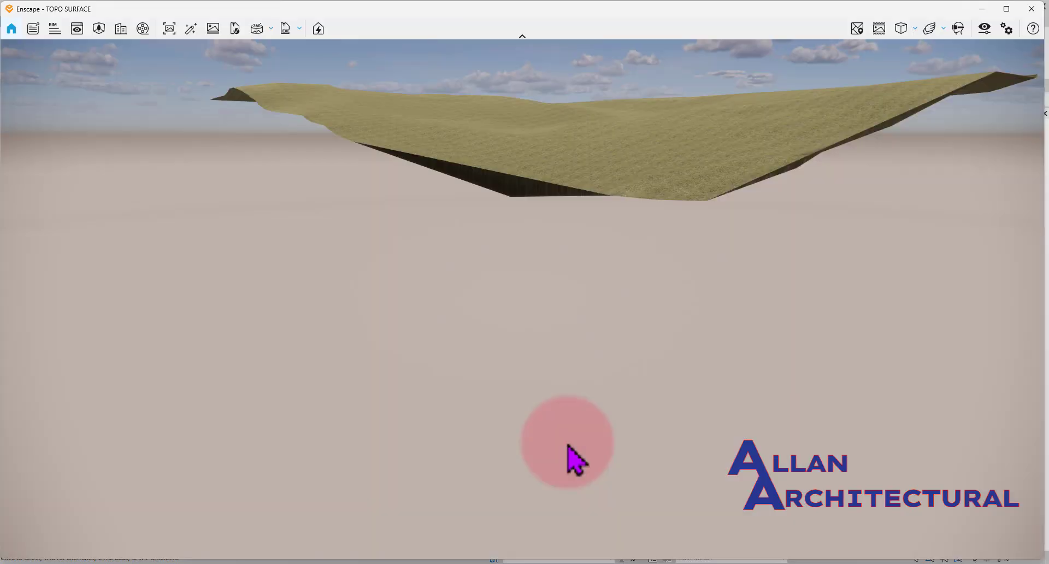
# - Examine the rendered terrain in Enscape, switching from fly to walk mode and looking around its slopes, edges and sharp dip
pyautogui.moveTo(562, 317); pyautogui.dragTo(567, 211)
pyautogui.scroll(5, 549, 268)
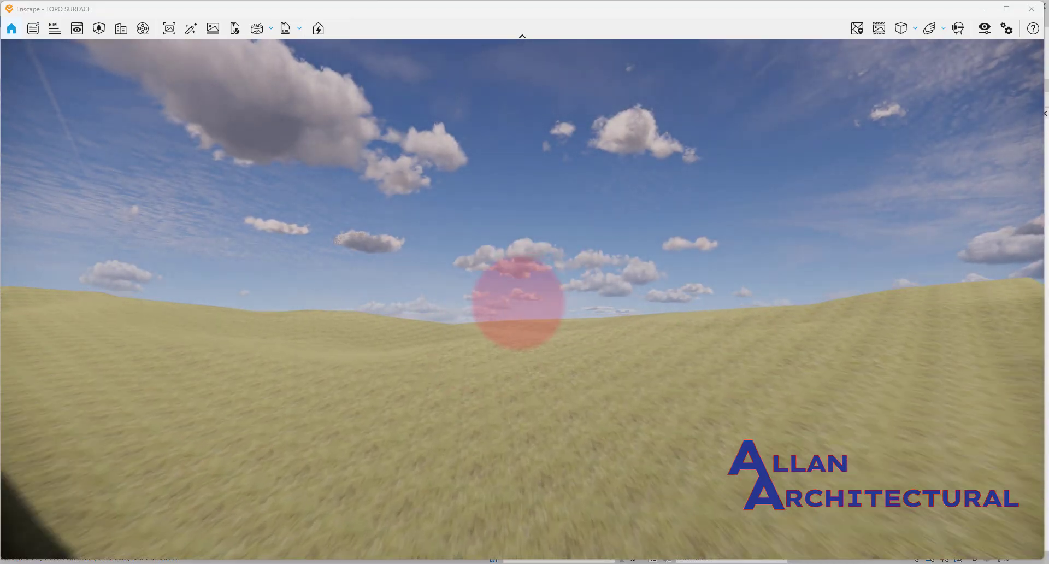
pyautogui.moveTo(518, 304); pyautogui.dragTo(481, 336)
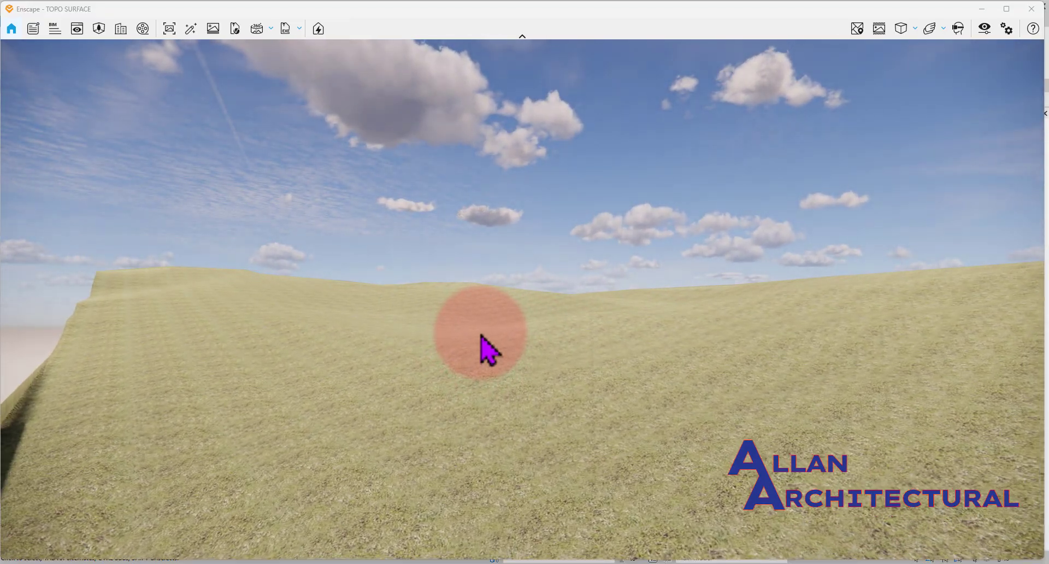
pyautogui.press('space')
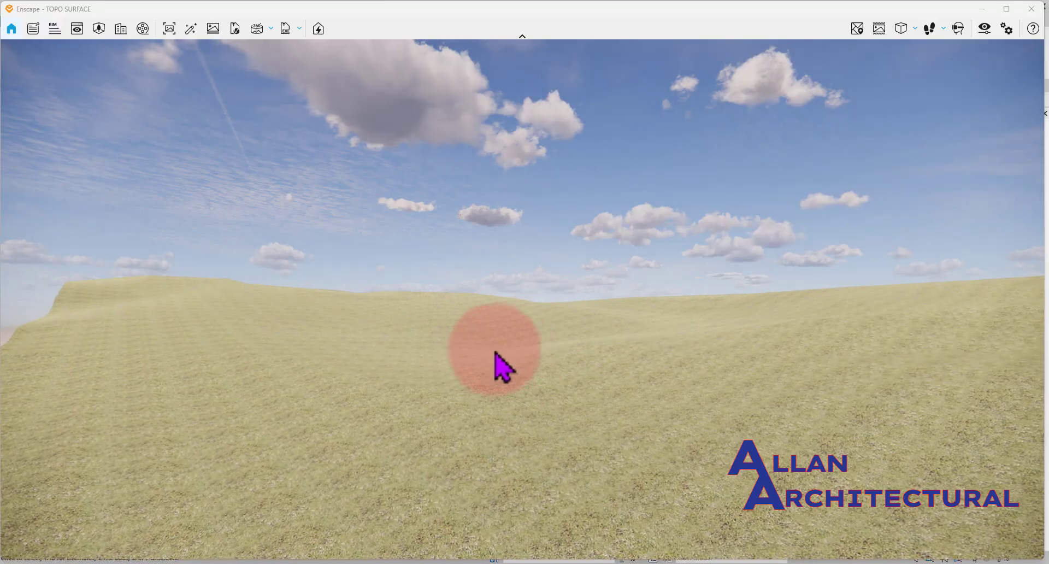
pyautogui.moveTo(549, 300); pyautogui.dragTo(687, 460)
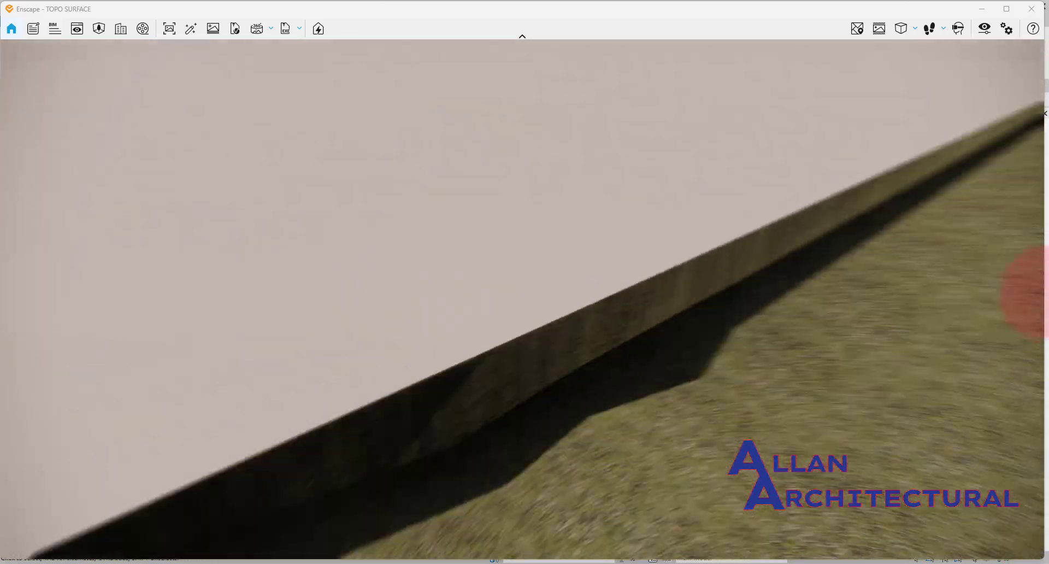
pyautogui.moveTo(1030, 292); pyautogui.dragTo(527, 377)
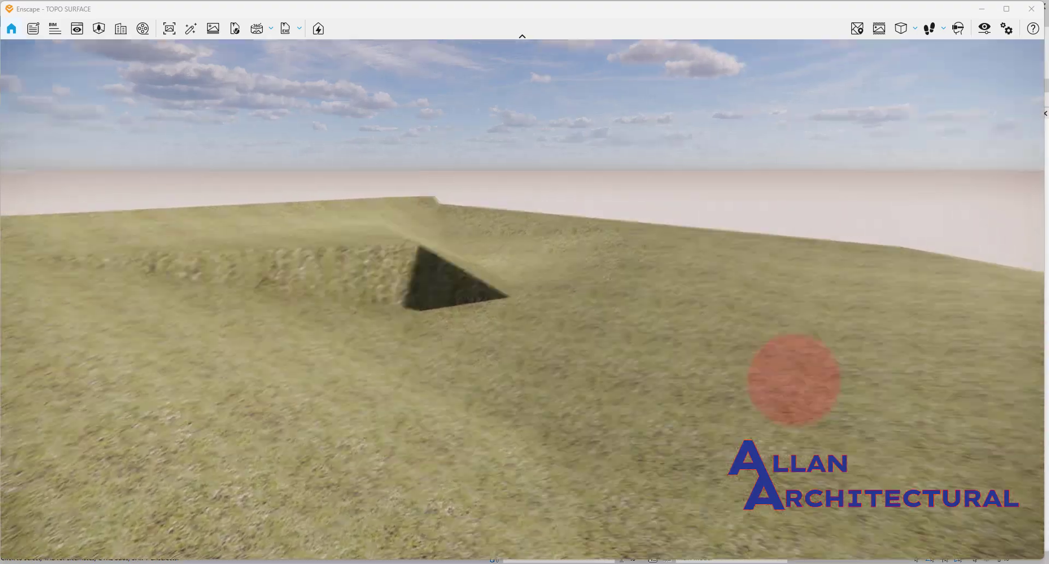
# - Look across the rendered terrain from another direction in Enscape and close the render window to return to Revit
pyautogui.moveTo(794, 380); pyautogui.dragTo(284, 257)
pyautogui.press('space')
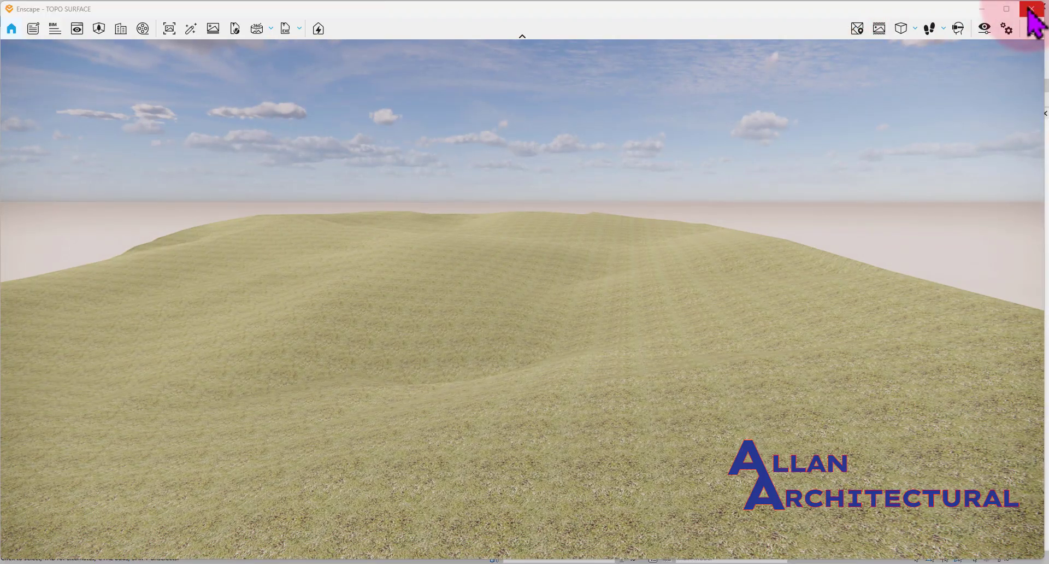
pyautogui.click(1032, 9)
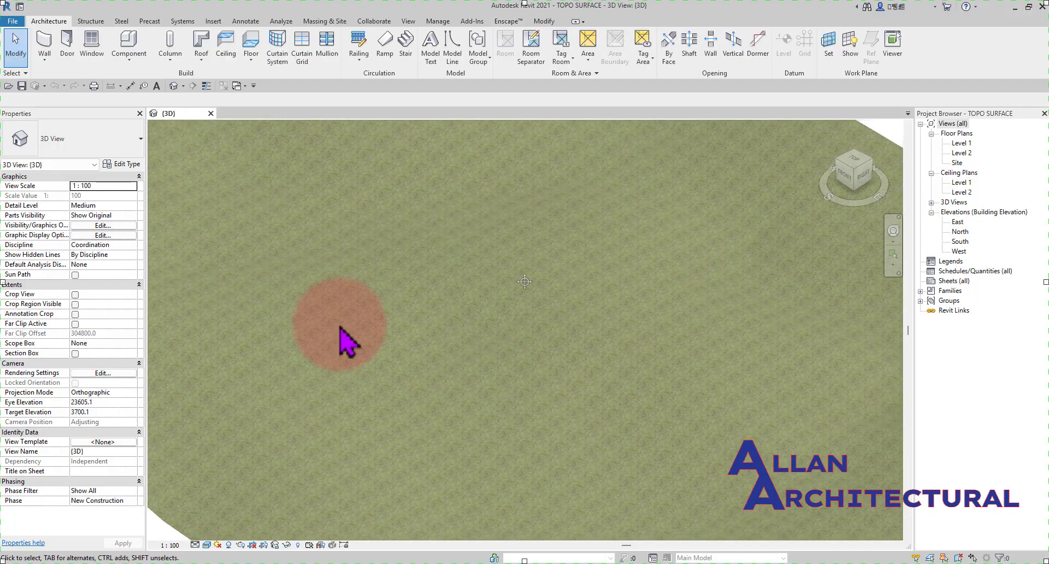
# - Open the Site floor plan and start a Split Surface sketch on the toposurface
pyautogui.scroll(-5, 408, 345)
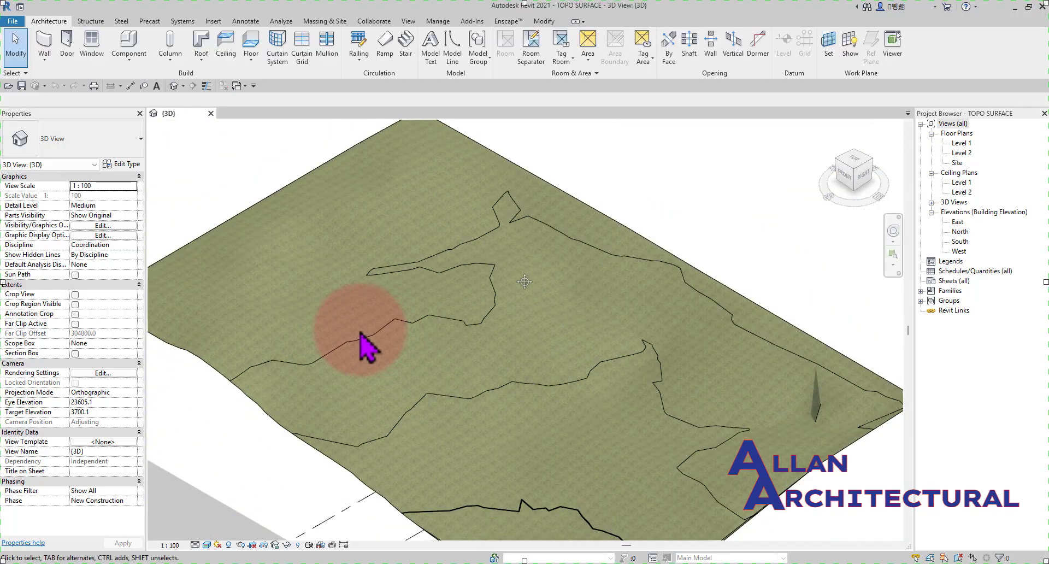
pyautogui.keyDown('shift'); pyautogui.moveTo(424, 412); pyautogui.dragTo(583, 485, button='middle'); pyautogui.keyUp('shift')
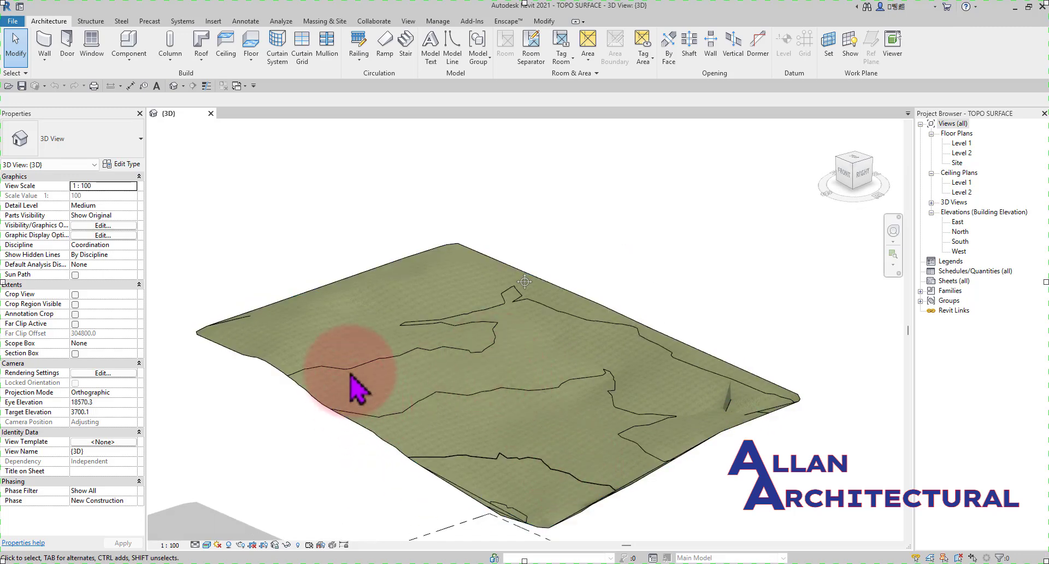
pyautogui.click(324, 22)
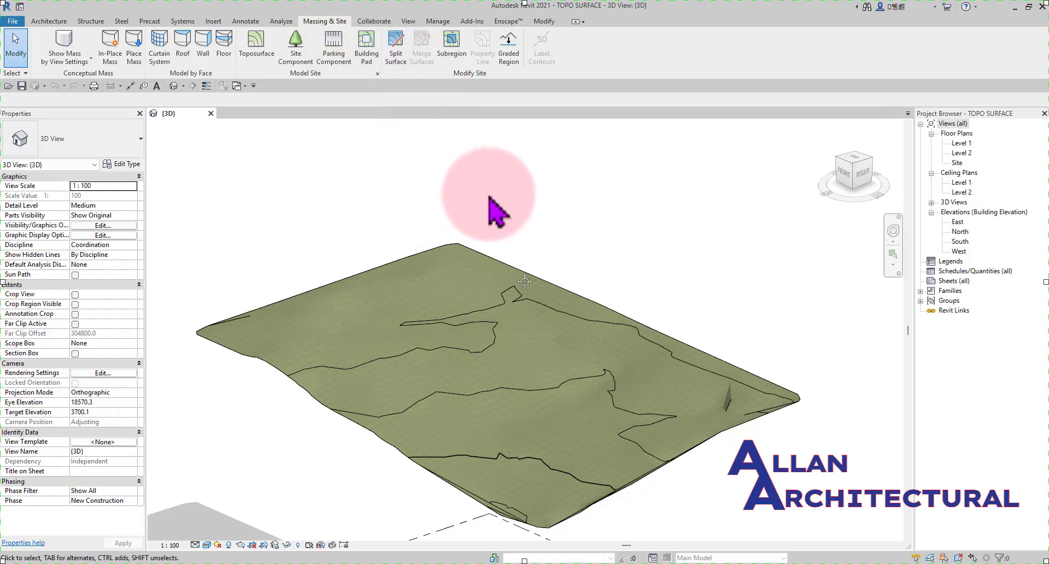
pyautogui.keyDown('shift'); pyautogui.moveTo(454, 377); pyautogui.dragTo(457, 445, button='middle'); pyautogui.keyUp('shift')
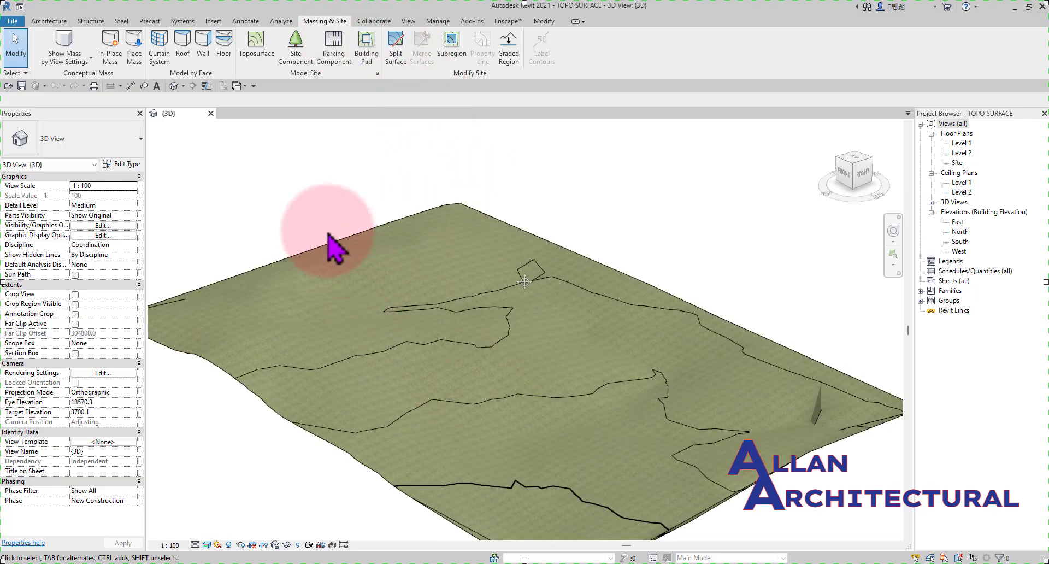
pyautogui.click(398, 55)
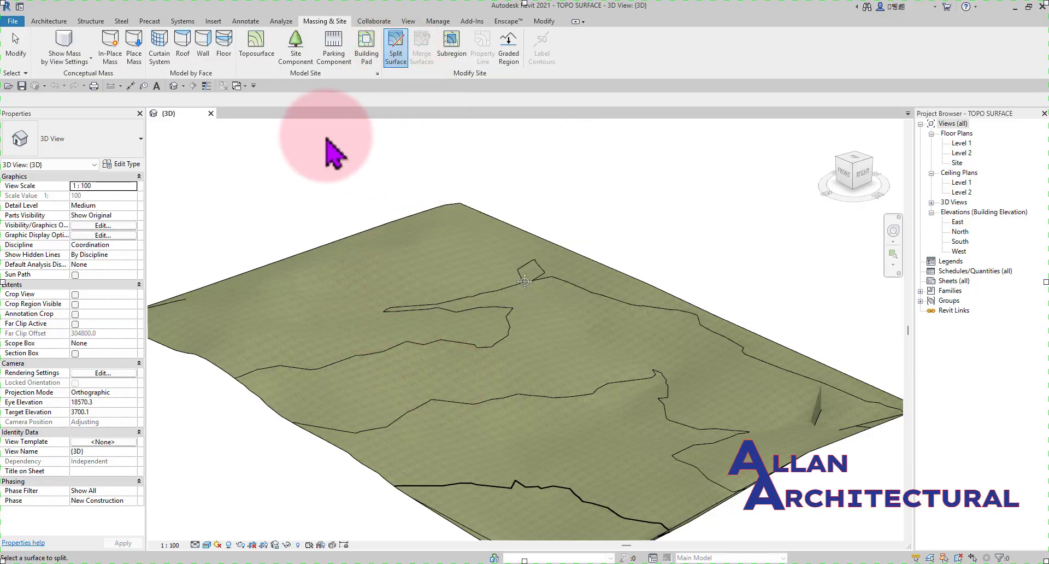
pyautogui.doubleClick(957, 163)
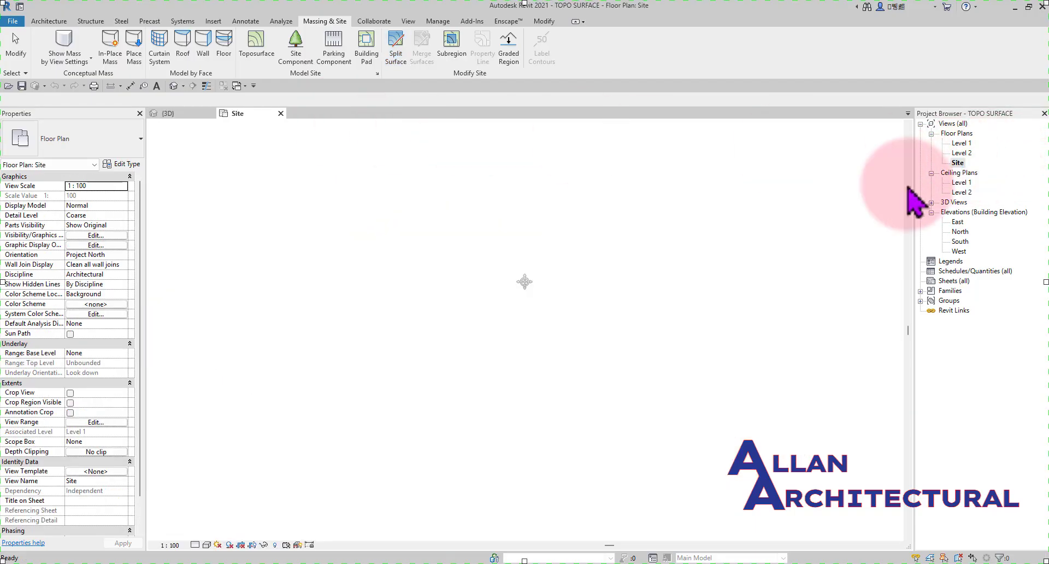
pyautogui.scroll(3, 487, 345)
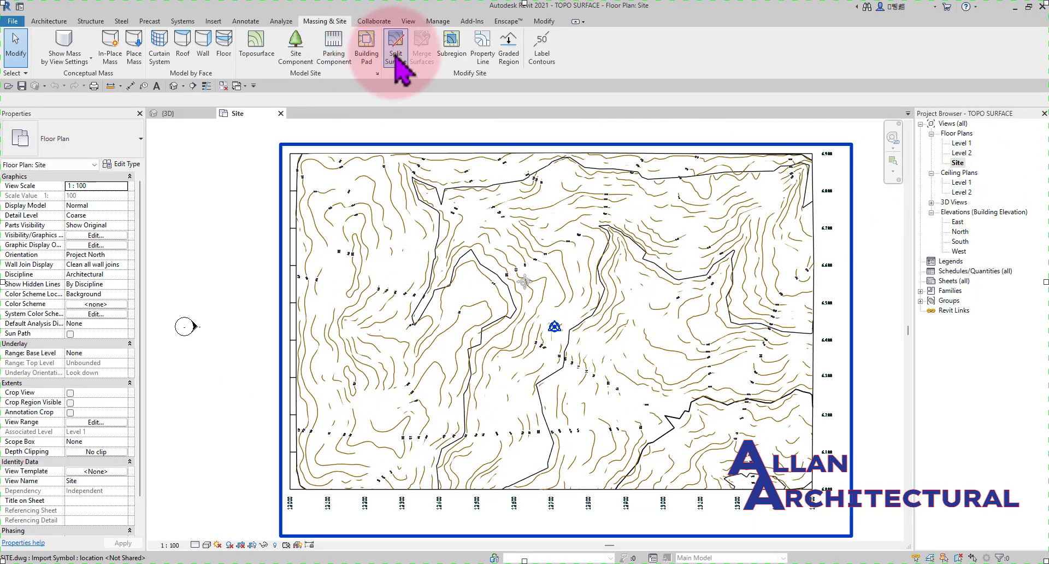
pyautogui.click(396, 52)
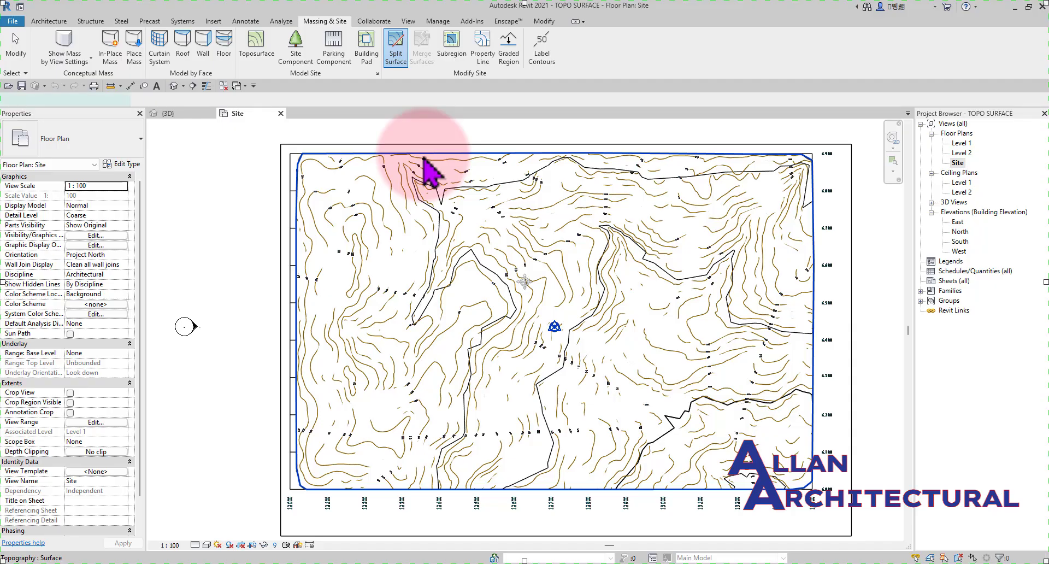
pyautogui.click(424, 159)
pyautogui.scroll(-2, 458, 229)
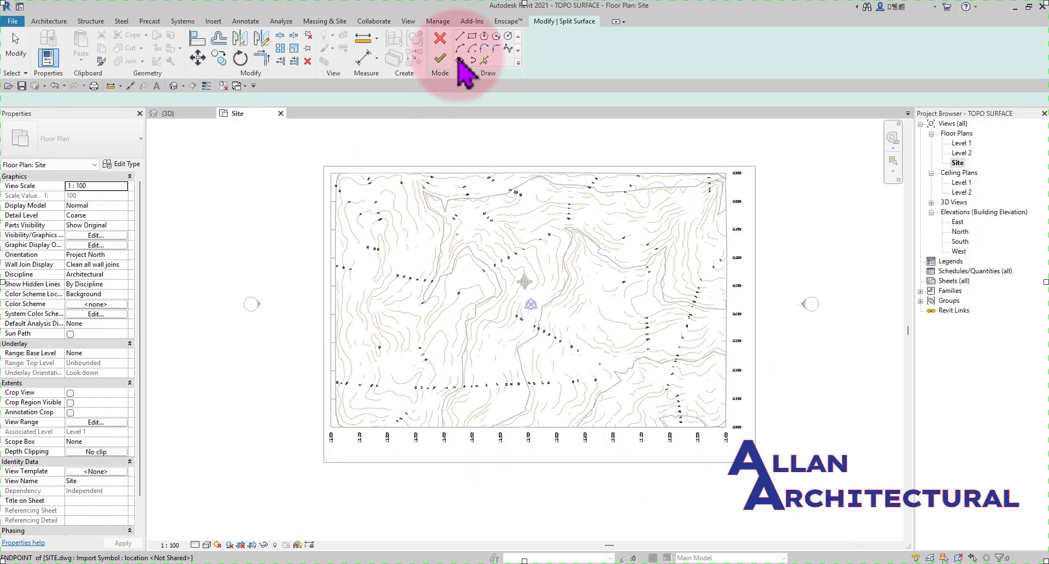
# - In the 3D view, sketch a straight split line about 31600 mm long and try to finish the surface split
pyautogui.click(178, 113)
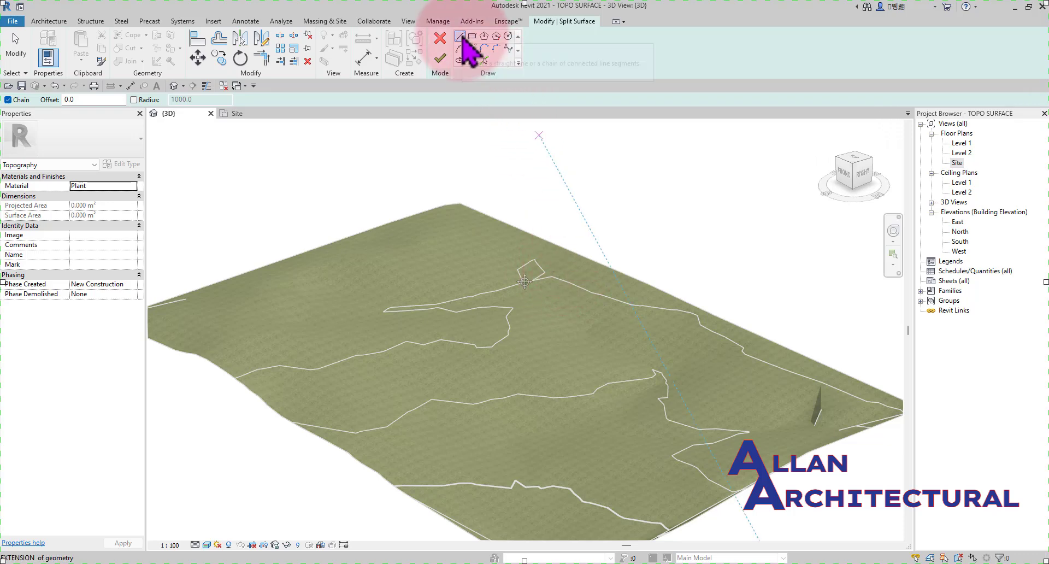
pyautogui.click(627, 263)
pyautogui.moveTo(637, 252); pyautogui.dragTo(259, 450)
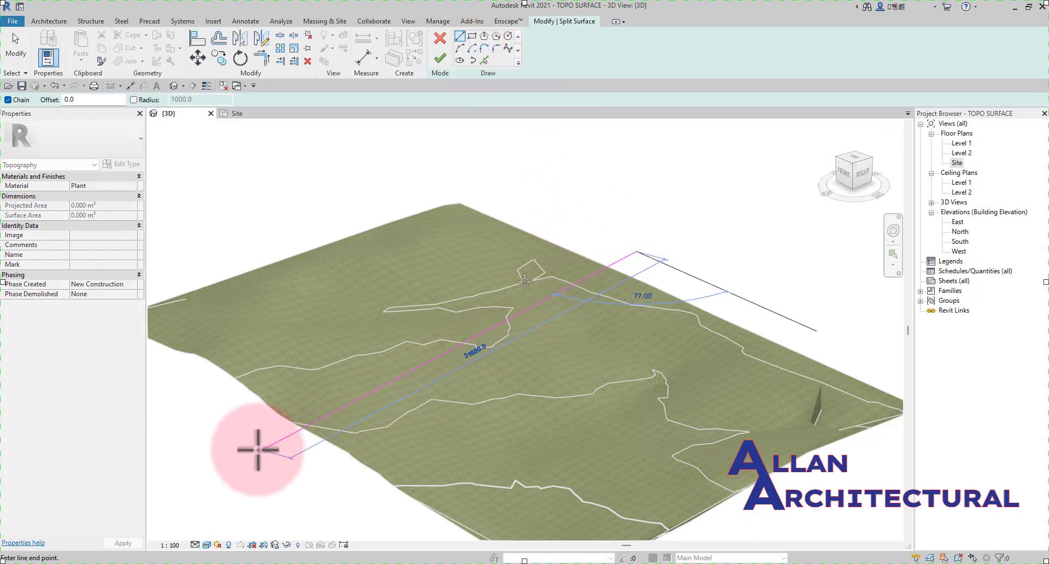
pyautogui.click(259, 449)
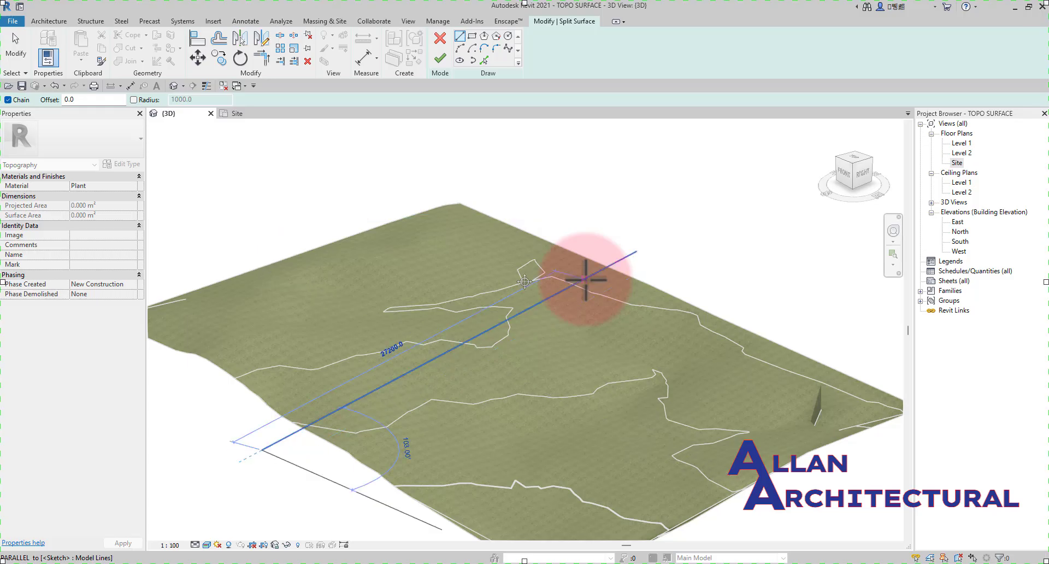
pyautogui.press('Escape')
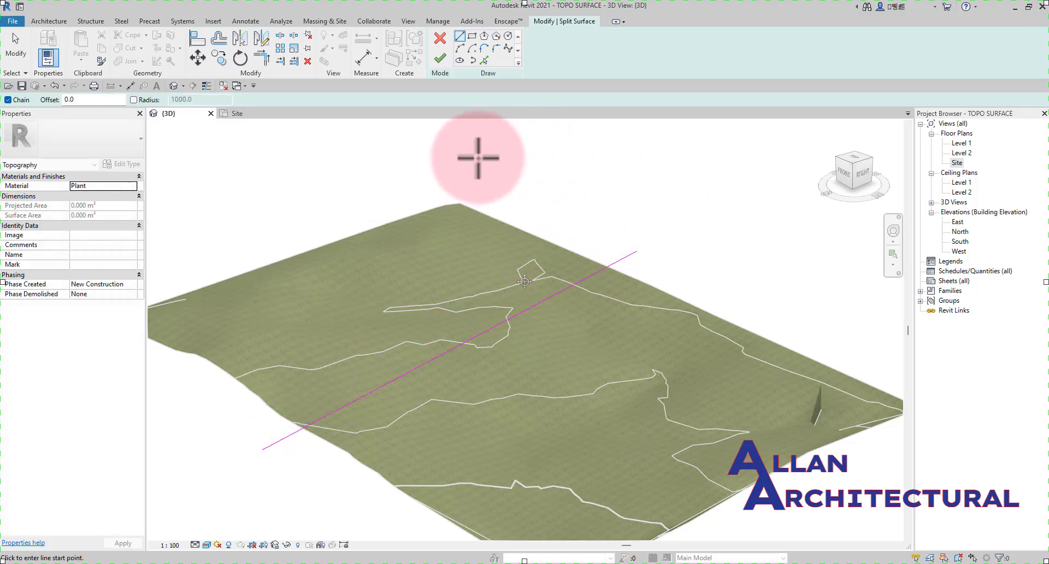
pyautogui.click(440, 59)
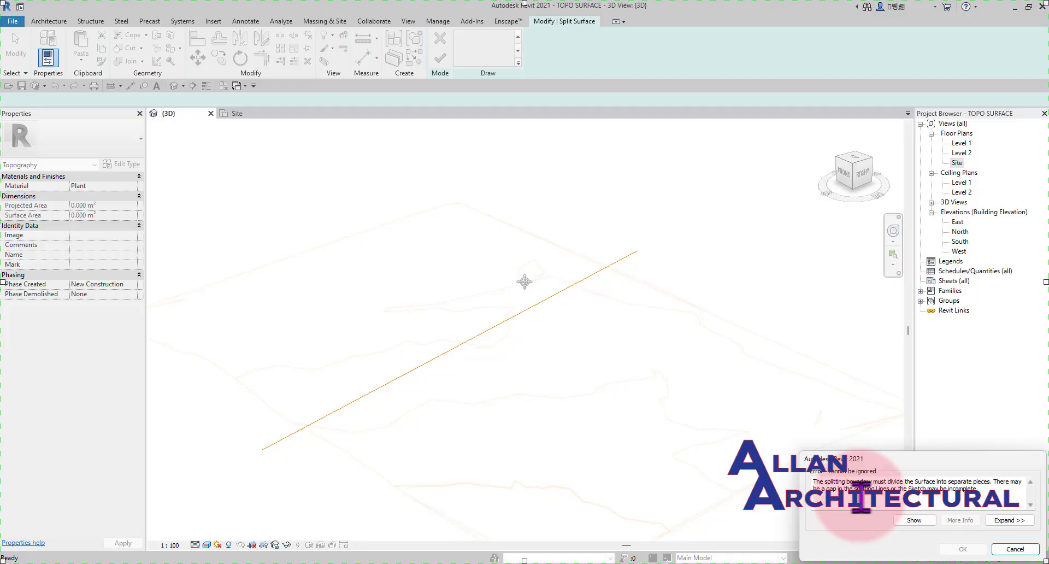
pyautogui.click(1008, 551)
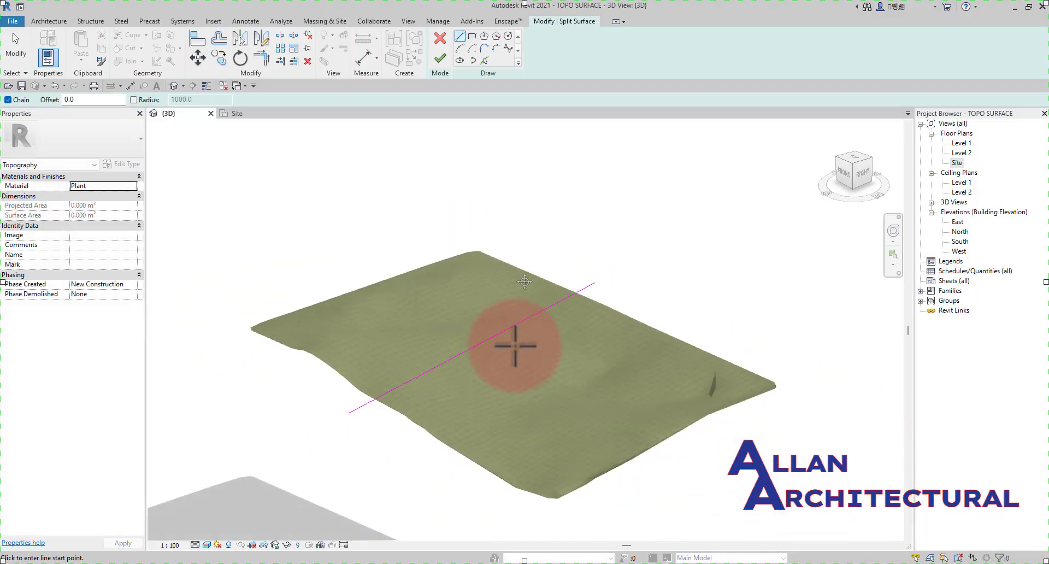
# - In the Site plan, move the split line so it crosses the whole toposurface, and finish the split
pyautogui.scroll(2, 485, 367)
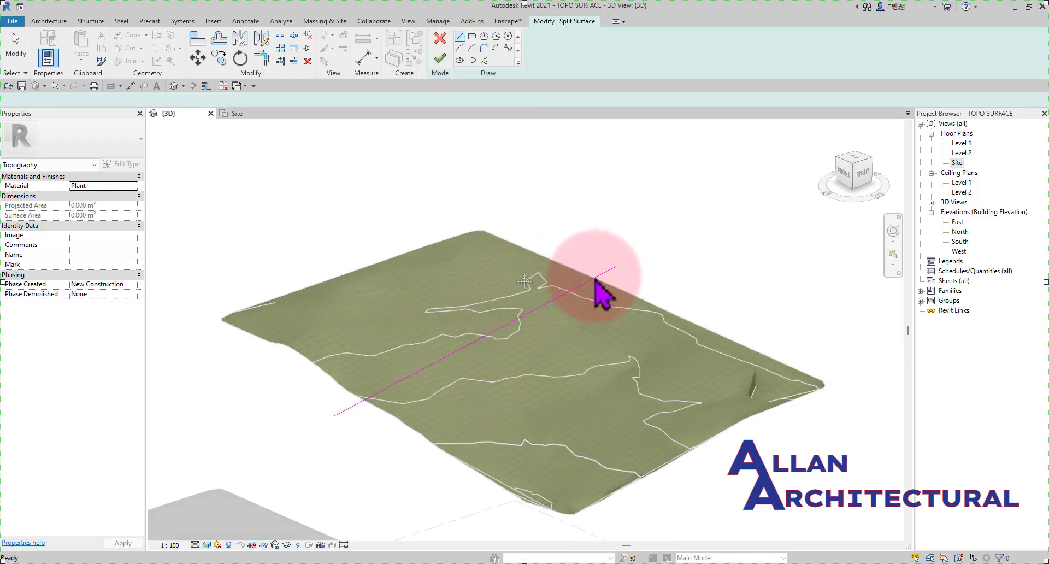
pyautogui.press('Escape')
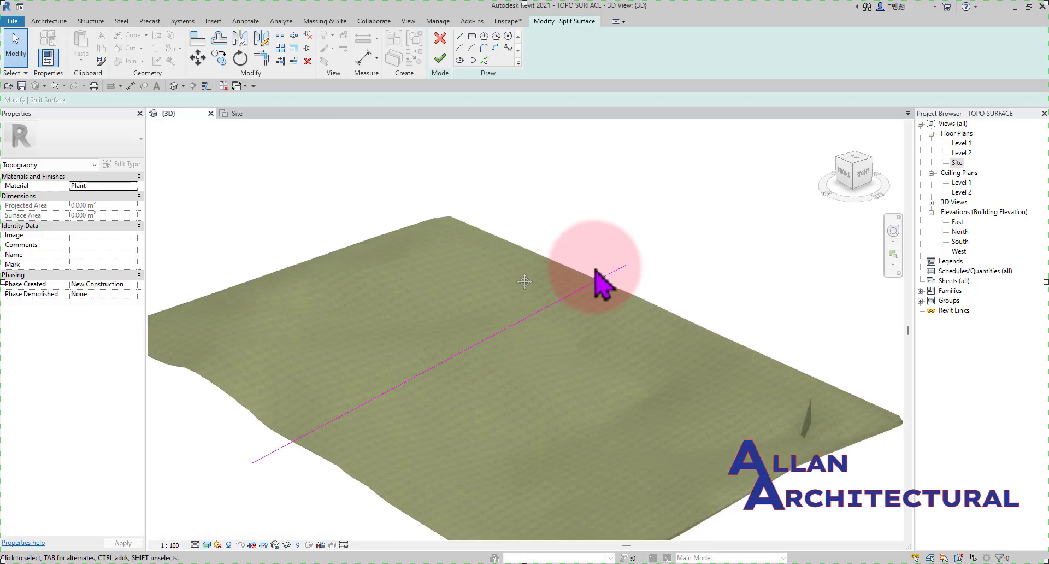
pyautogui.click(237, 113)
pyautogui.scroll(-5, 539, 333)
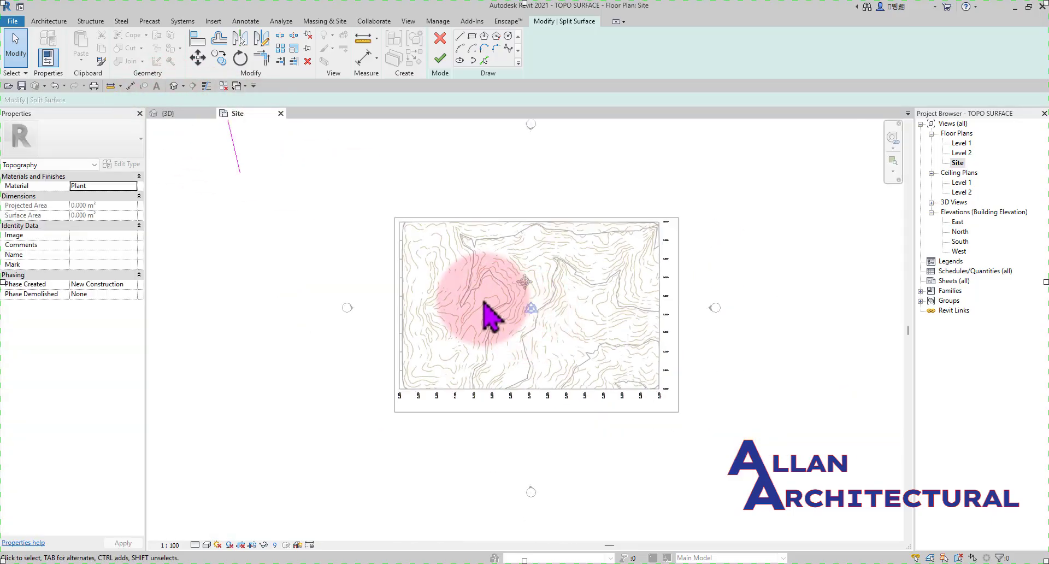
pyautogui.moveTo(345, 196)
pyautogui.mouseDown()
pyautogui.moveTo(344, 183)
pyautogui.moveTo(497, 304)
pyautogui.moveTo(527, 347)
pyautogui.moveTo(519, 331)
pyautogui.mouseUp()
pyautogui.scroll(3, 520, 331)
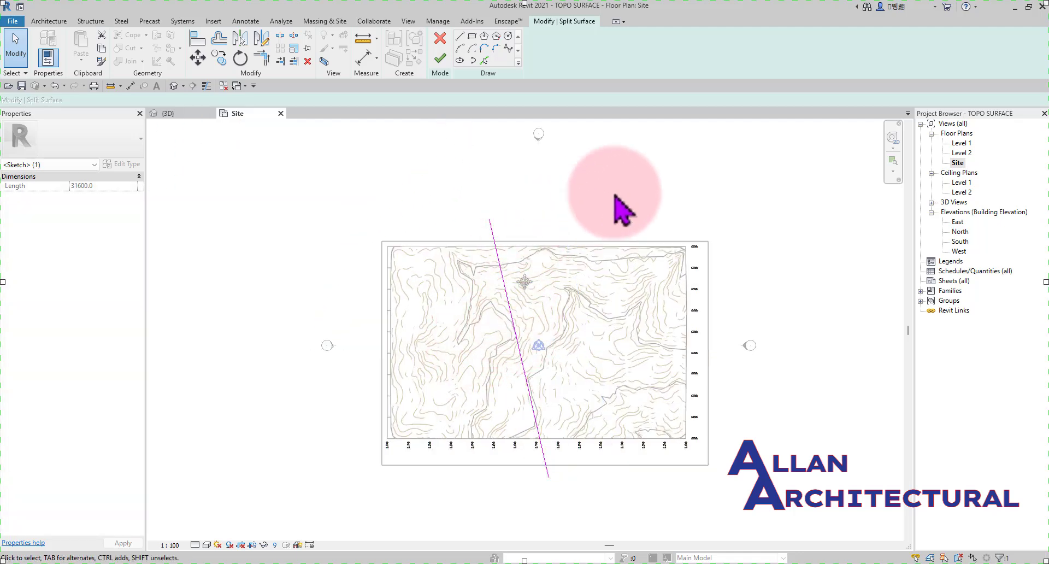
pyautogui.click(623, 211)
pyautogui.click(440, 59)
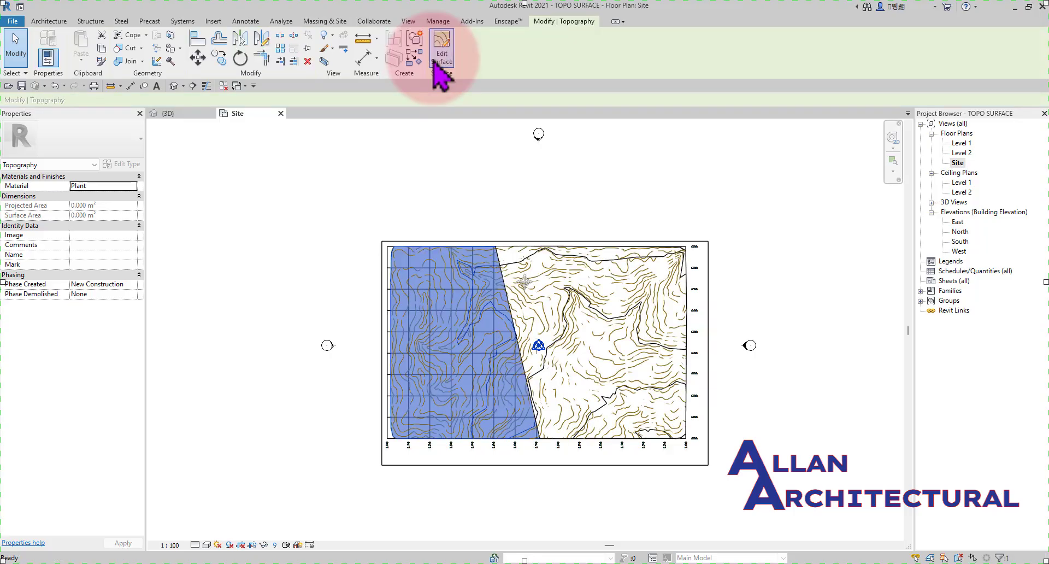
# - Inspect the split toposurface in the 3D view, selecting each of its two pieces in turn
pyautogui.click(295, 192)
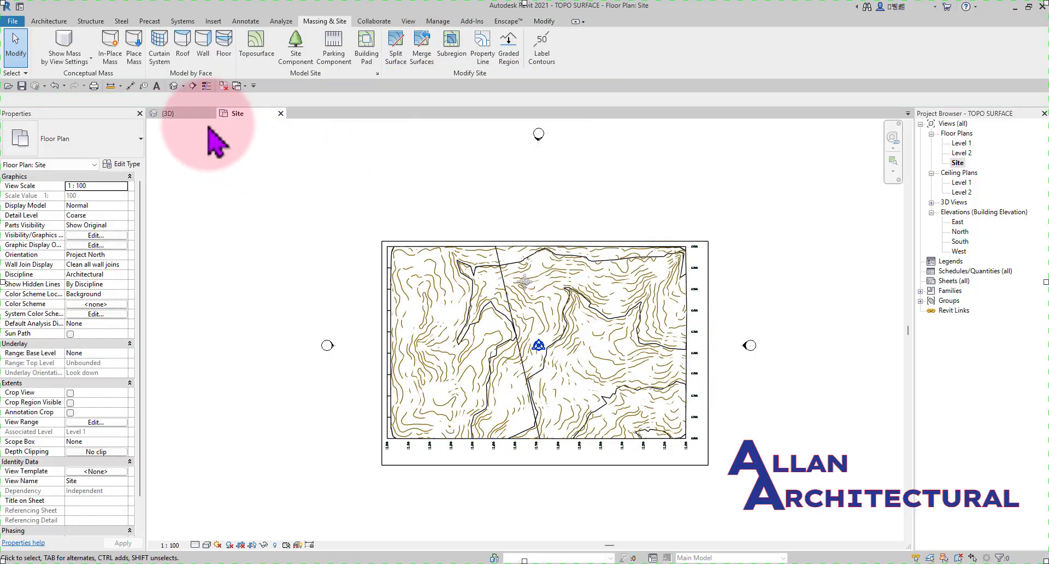
pyautogui.click(168, 113)
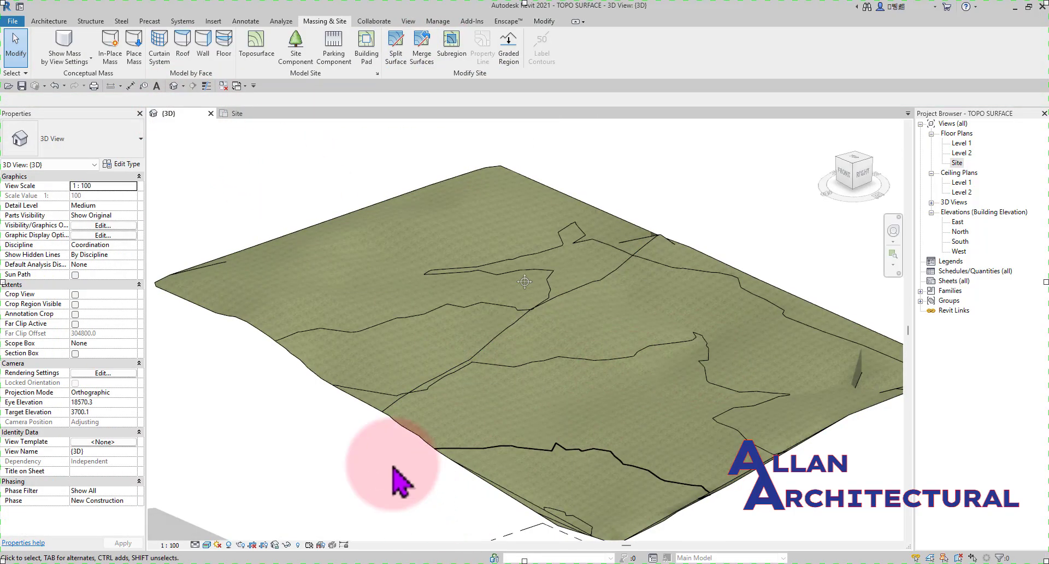
pyautogui.click(418, 432)
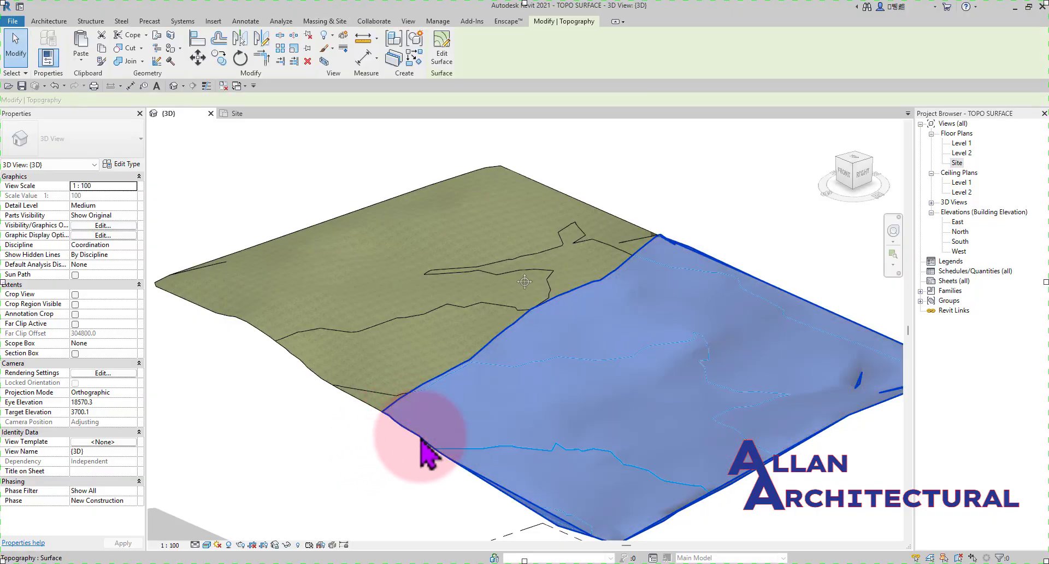
pyautogui.scroll(-2, 432, 444)
pyautogui.click(681, 219)
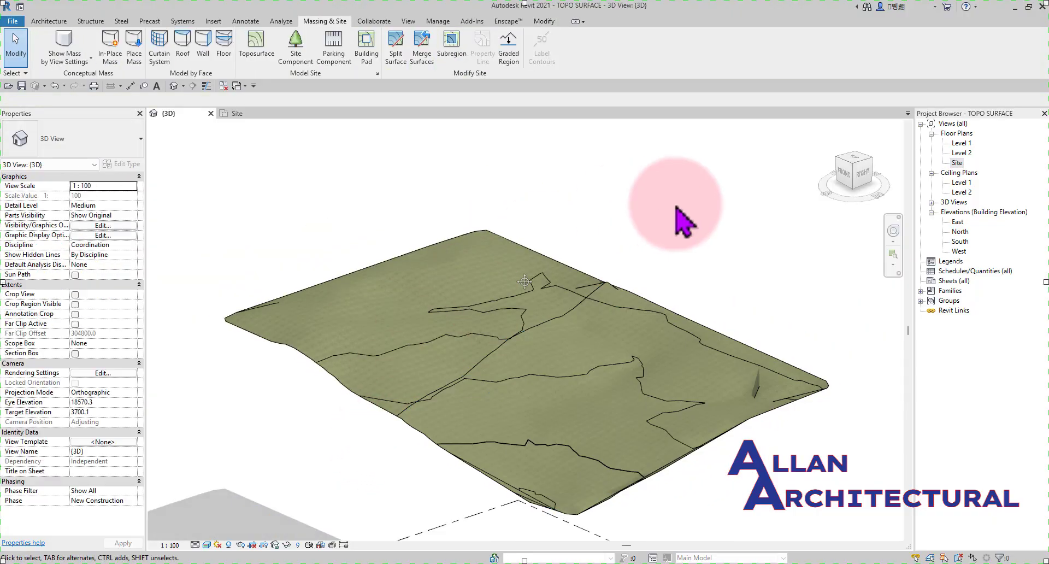
pyautogui.click(367, 407)
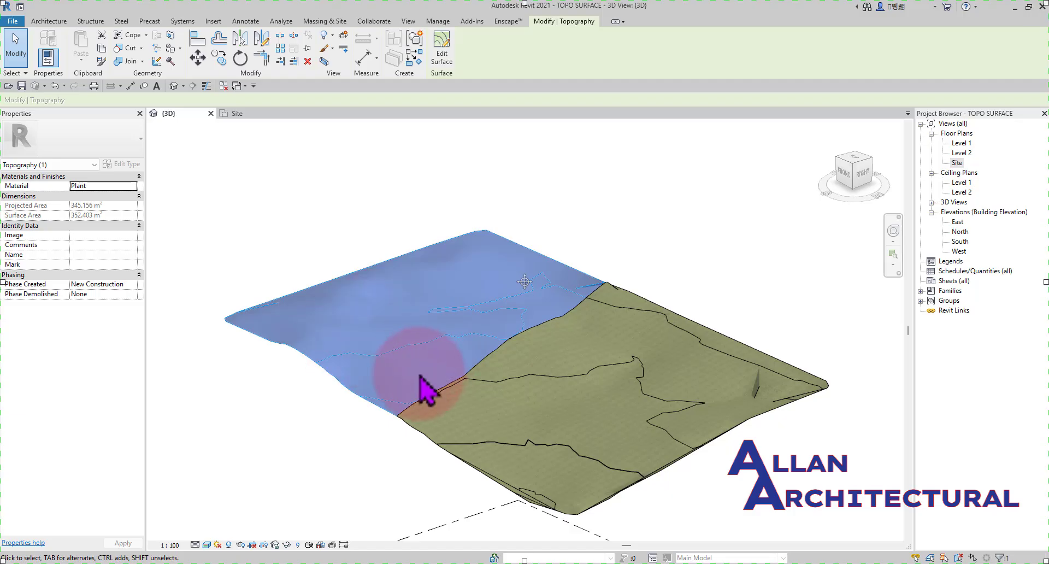
pyautogui.click(658, 260)
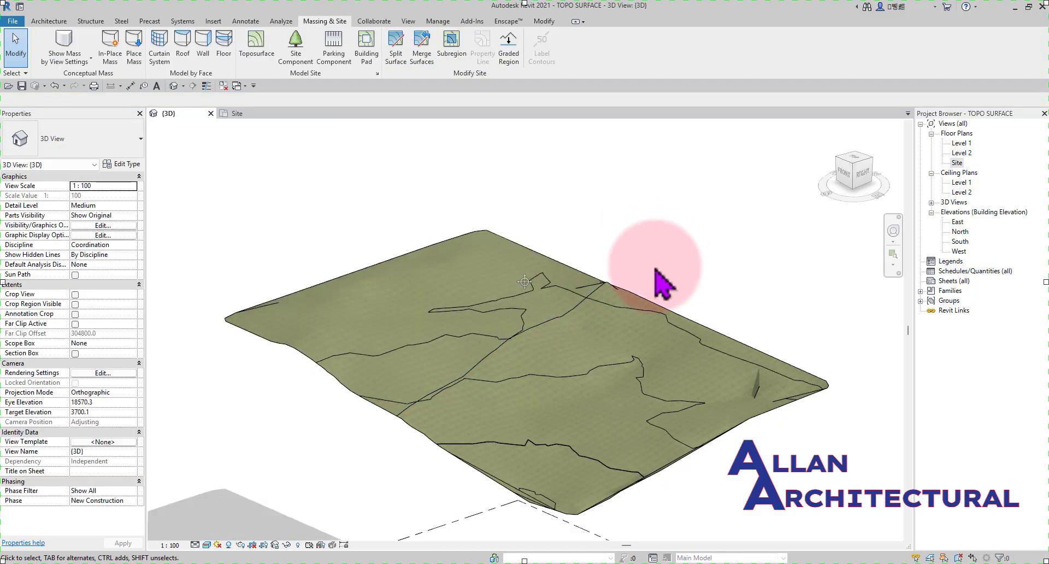
pyautogui.scroll(4, 441, 319)
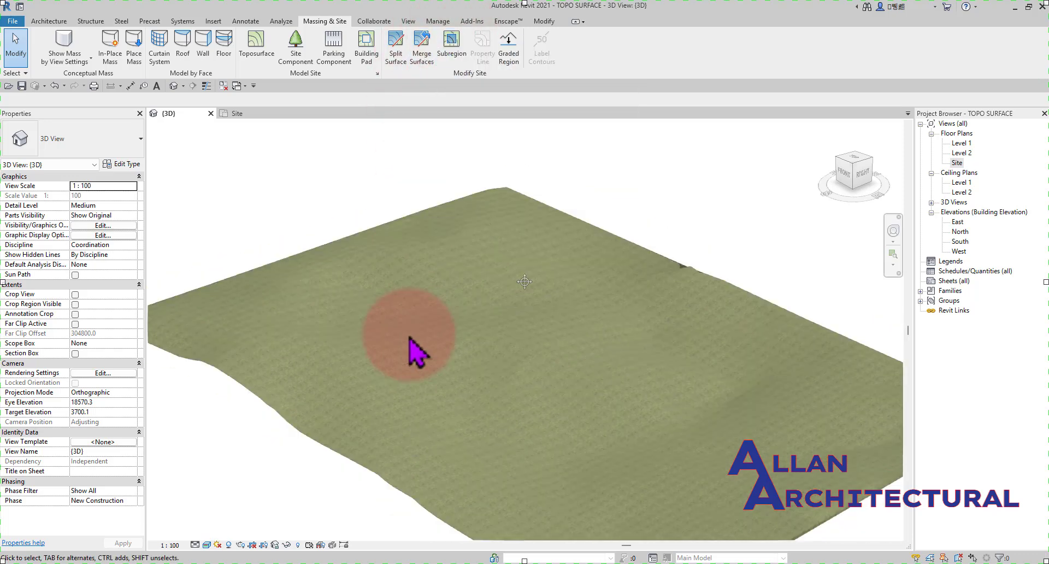
pyautogui.scroll(-2, 416, 353)
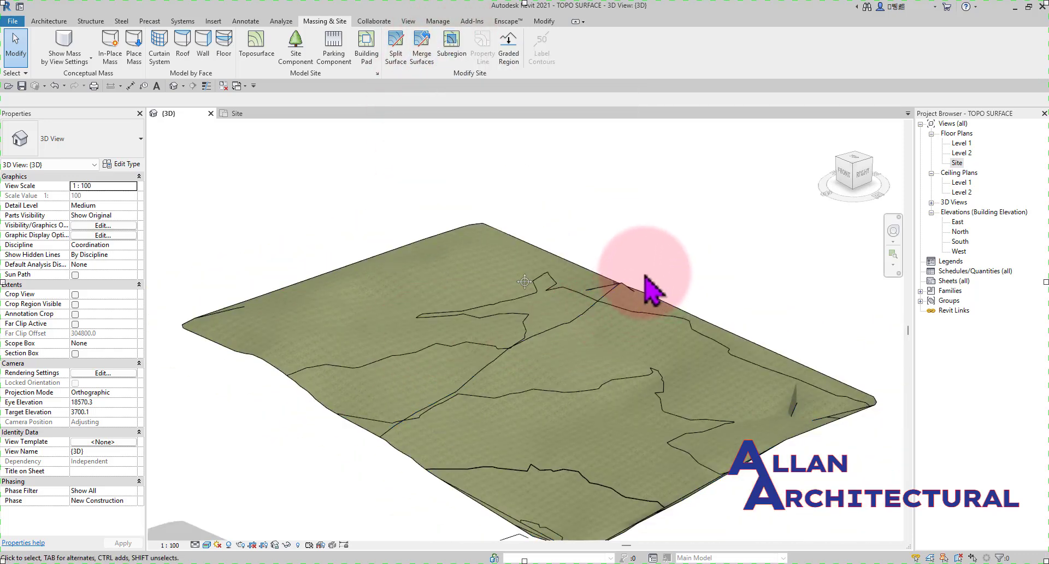
# - Merge the two toposurface pieces back into one, removing points on common edges
pyautogui.click(420, 54)
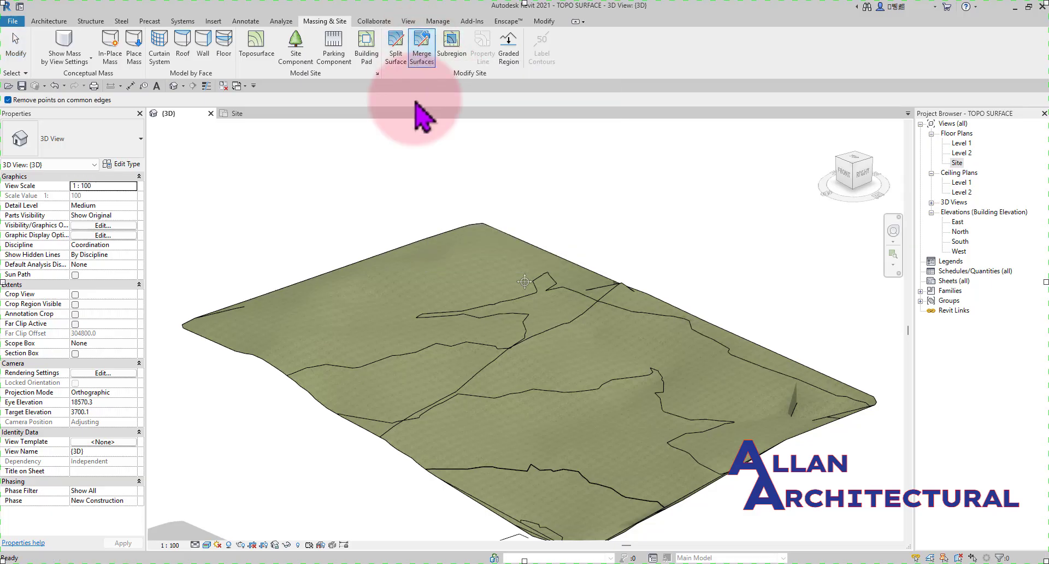
pyautogui.click(623, 325)
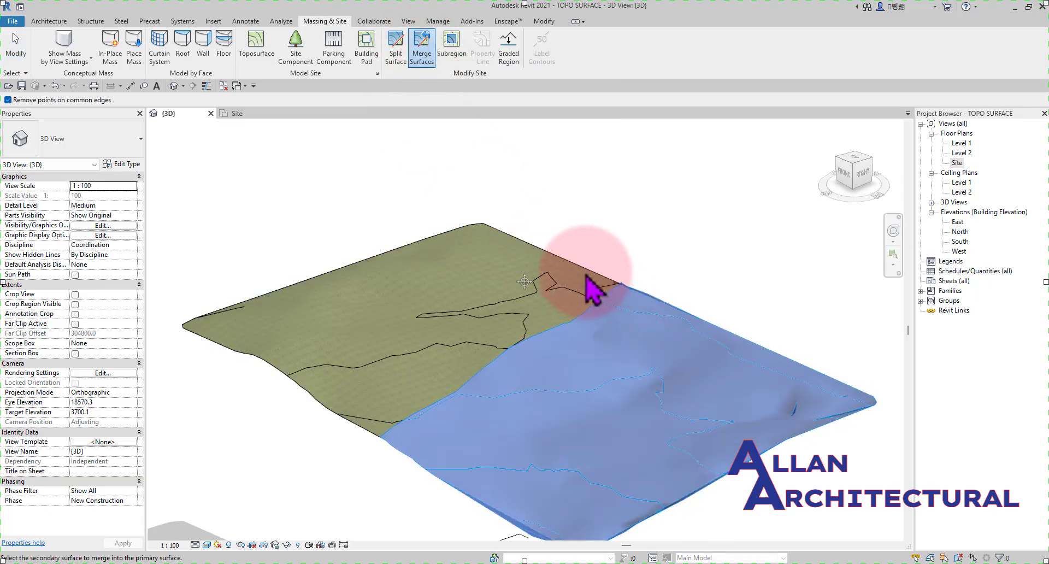
pyautogui.click(590, 282)
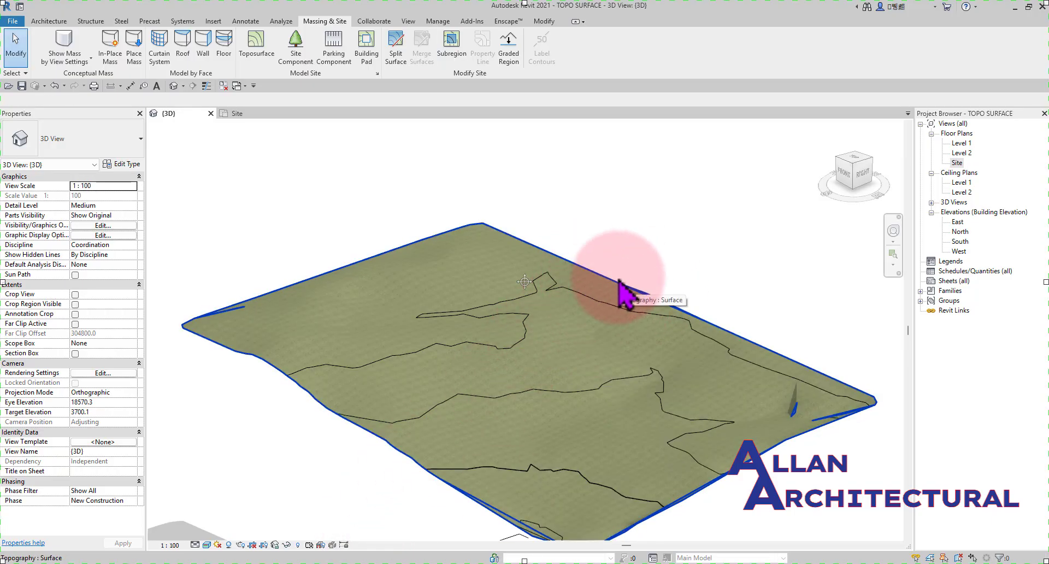
# - In the 3D view, sketch a rectangular subregion boundary about 16800 by 7900 mm and try to finish it
pyautogui.click(447, 59)
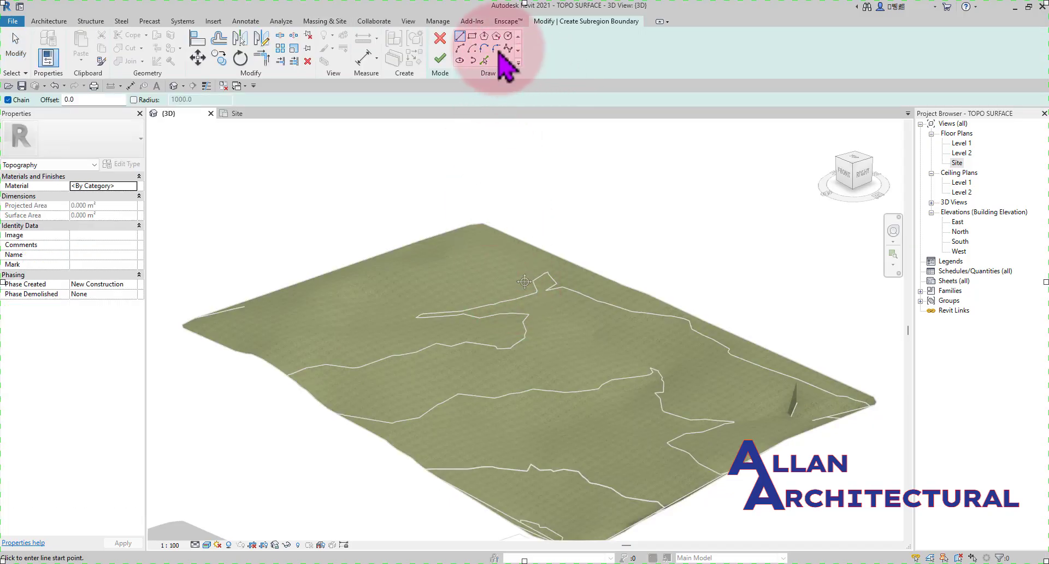
pyautogui.click(472, 36)
pyautogui.click(393, 326)
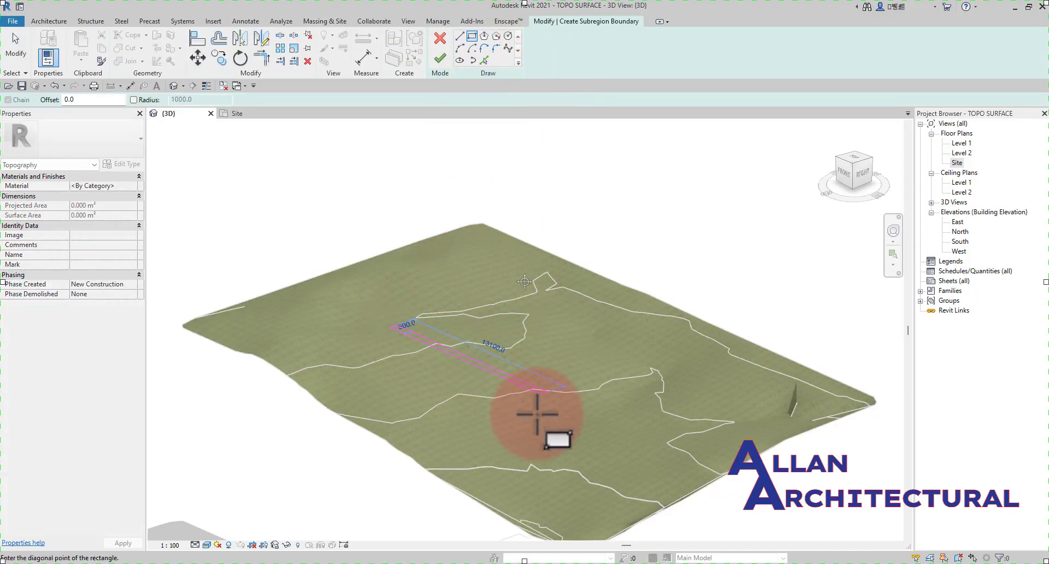
pyautogui.click(486, 446)
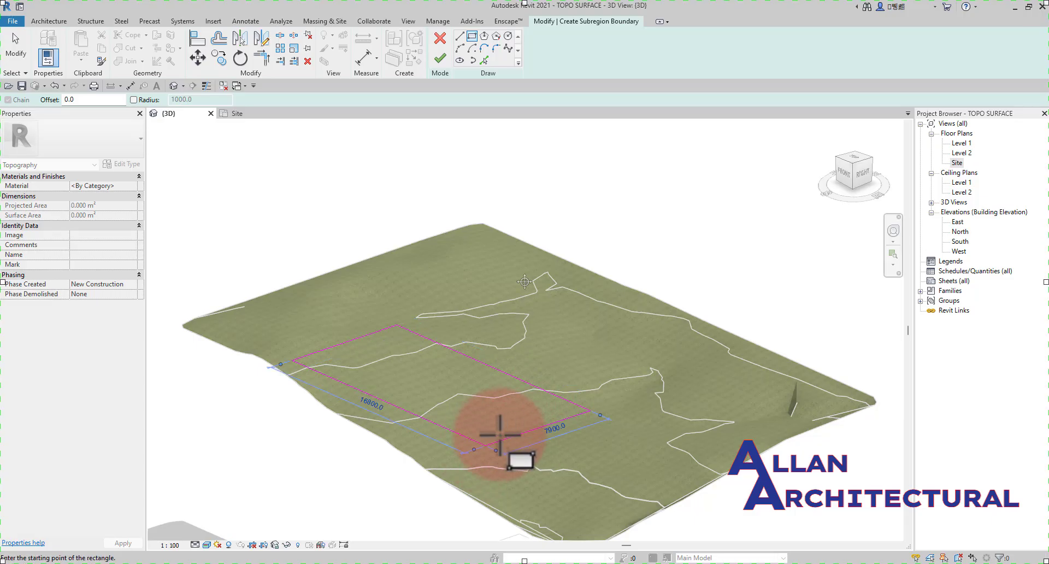
pyautogui.click(440, 58)
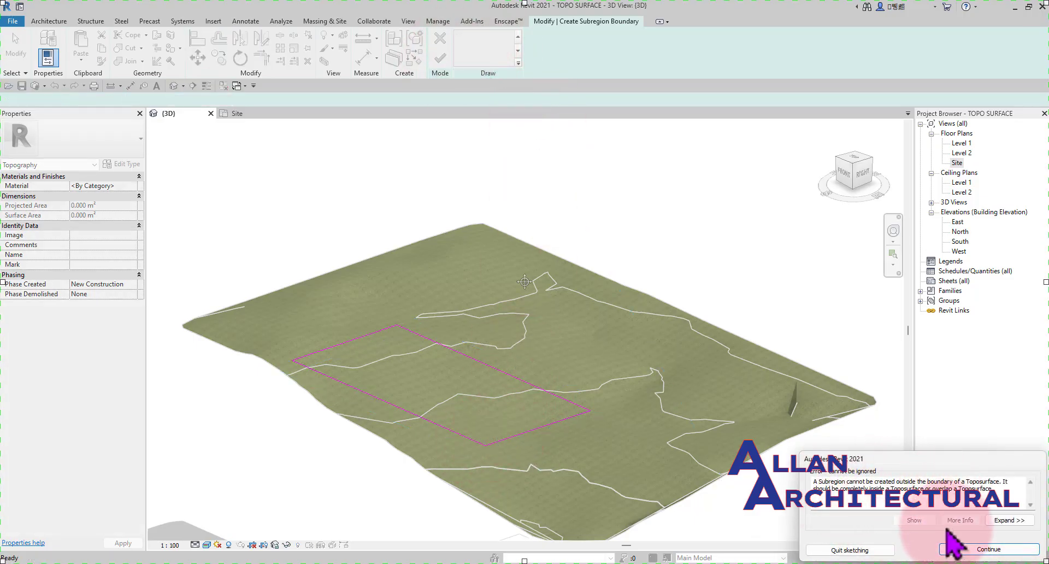
pyautogui.click(991, 549)
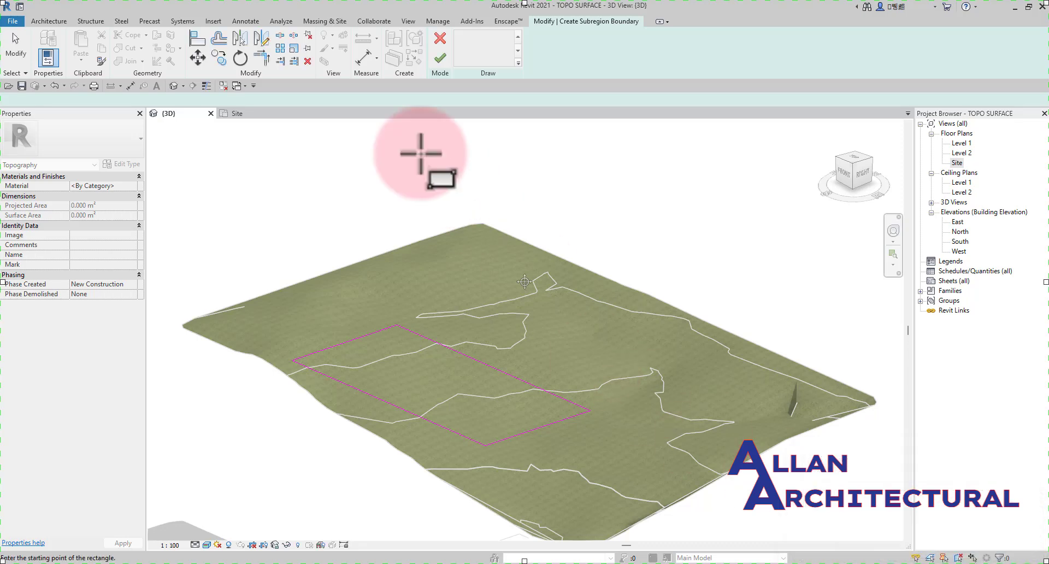
# - In the Site plan, move the whole rectangular subregion boundary so it lies inside the toposurface's northern half
pyautogui.click(250, 115)
pyautogui.scroll(-5, 459, 316)
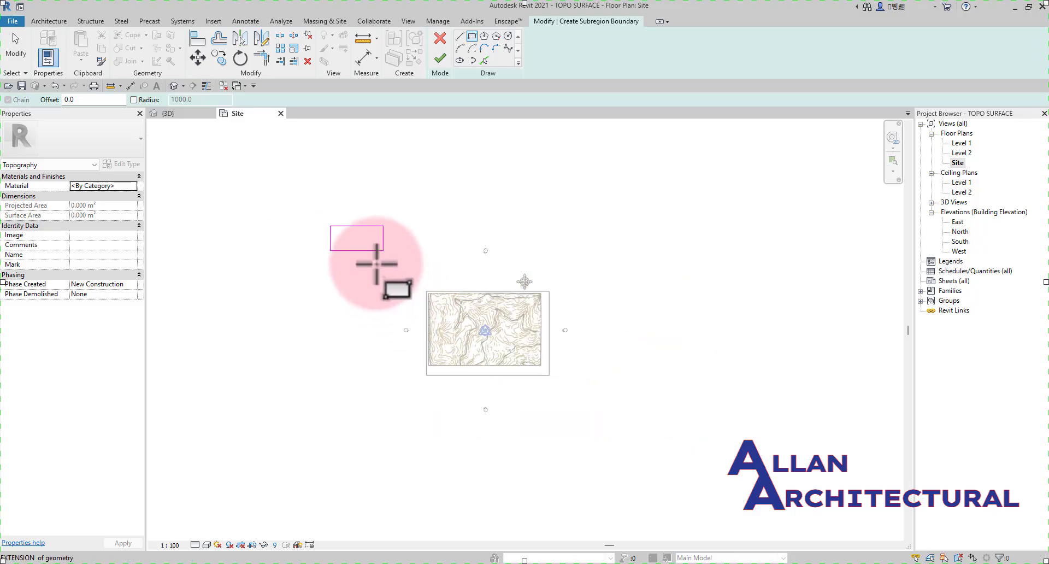
pyautogui.scroll(1, 369, 247)
pyautogui.press('Escape')
pyautogui.press('Escape')
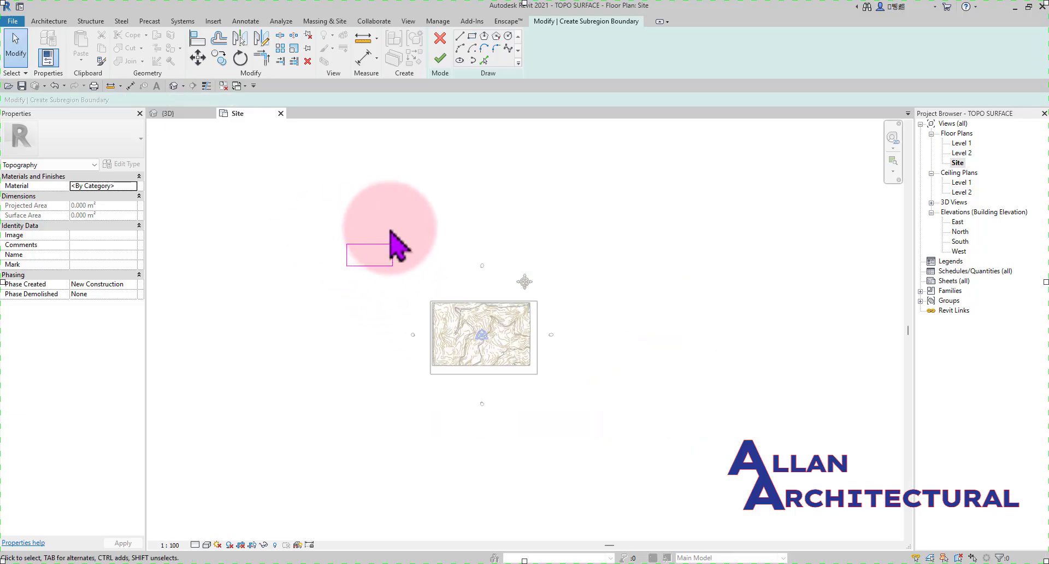
pyautogui.moveTo(425, 229); pyautogui.dragTo(299, 323)
pyautogui.moveTo(462, 325)
pyautogui.mouseDown()
pyautogui.moveTo(471, 334)
pyautogui.moveTo(449, 318)
pyautogui.mouseUp()
pyautogui.scroll(5, 448, 318)
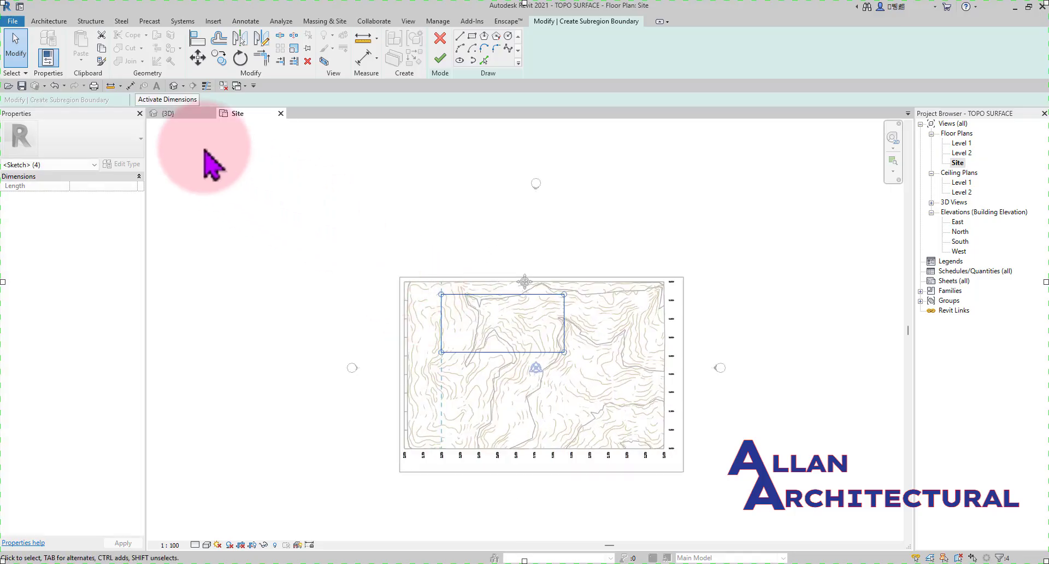
# - Return to the 3D view and finish the subregion from the repositioned boundary, leaving nothing selected
pyautogui.click(168, 113)
pyautogui.scroll(-4, 448, 180)
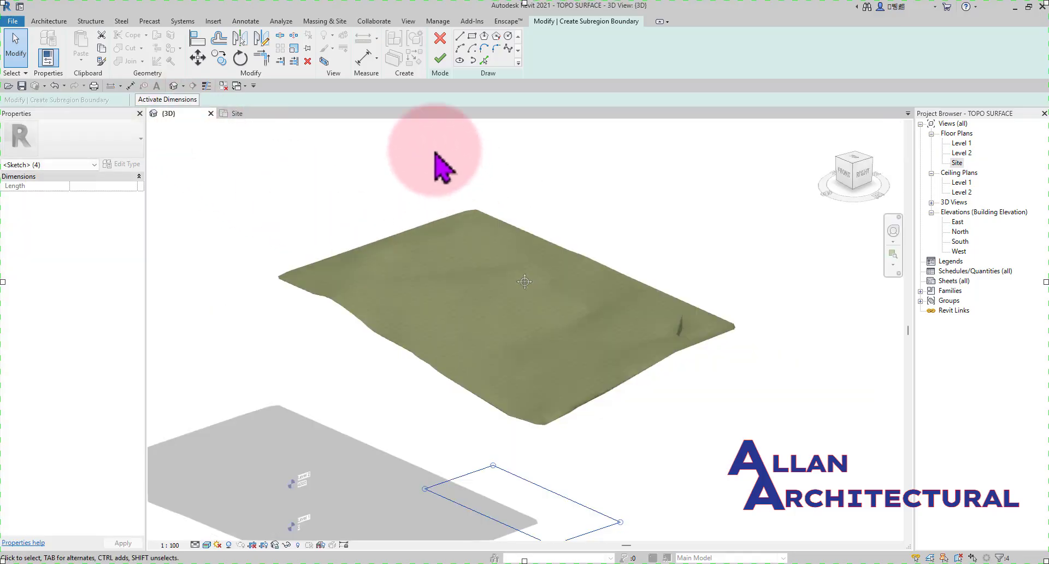
pyautogui.scroll(-2, 454, 186)
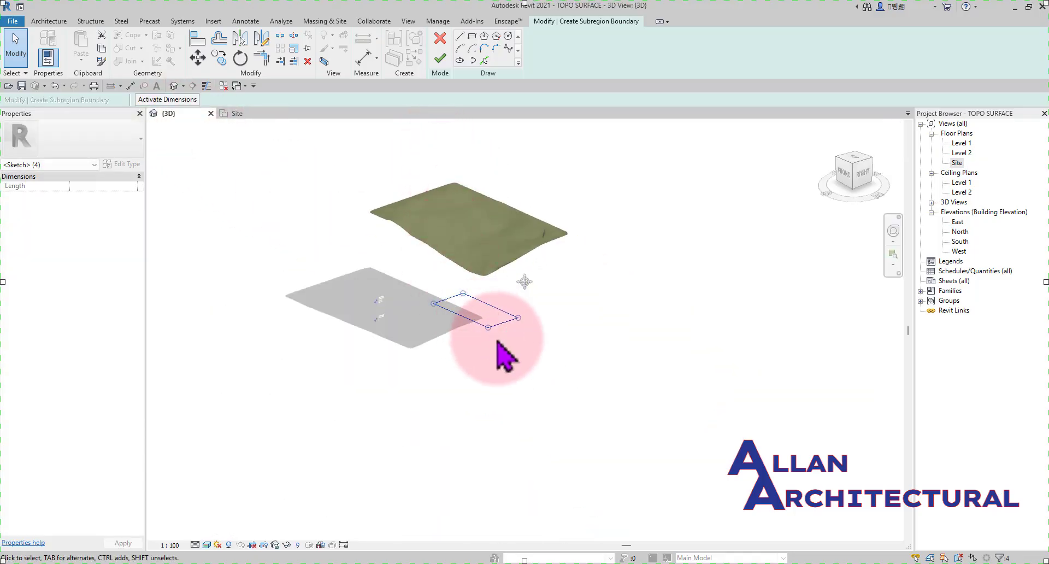
pyautogui.click(440, 58)
pyautogui.scroll(-2, 497, 272)
pyautogui.scroll(7, 486, 177)
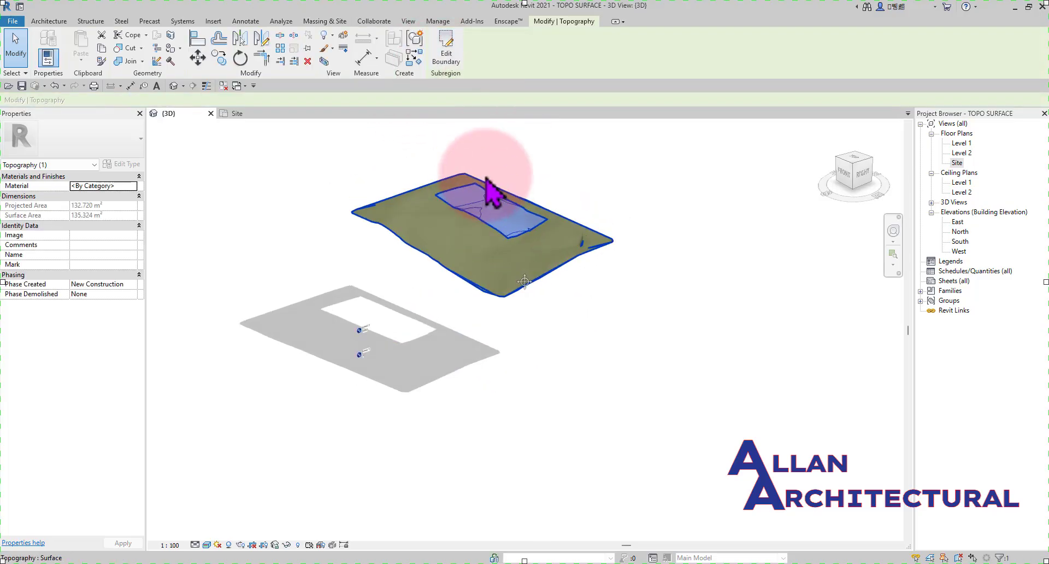
pyautogui.click(558, 162)
# - Inspect the subregion and its host toposurface in the 3D view, selecting each in turn to compare their extents and properties
pyautogui.scroll(4, 558, 162)
pyautogui.scroll(2, 393, 340)
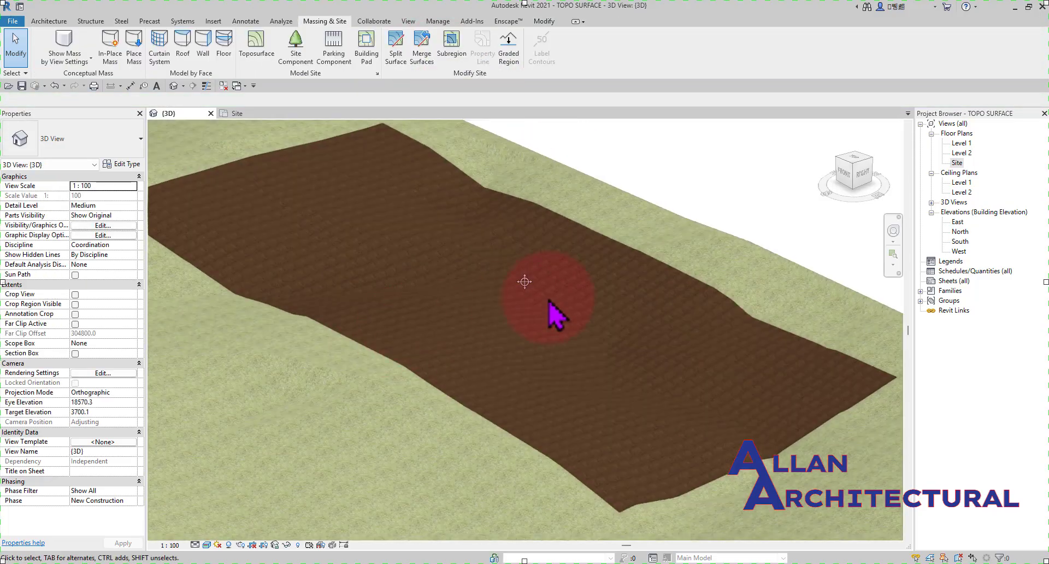
pyautogui.scroll(-2, 491, 299)
pyautogui.moveTo(359, 328)
pyautogui.mouseDown(button='middle')
pyautogui.moveTo(432, 349)
pyautogui.moveTo(358, 337)
pyautogui.mouseUp(button='middle')
pyautogui.click(358, 320)
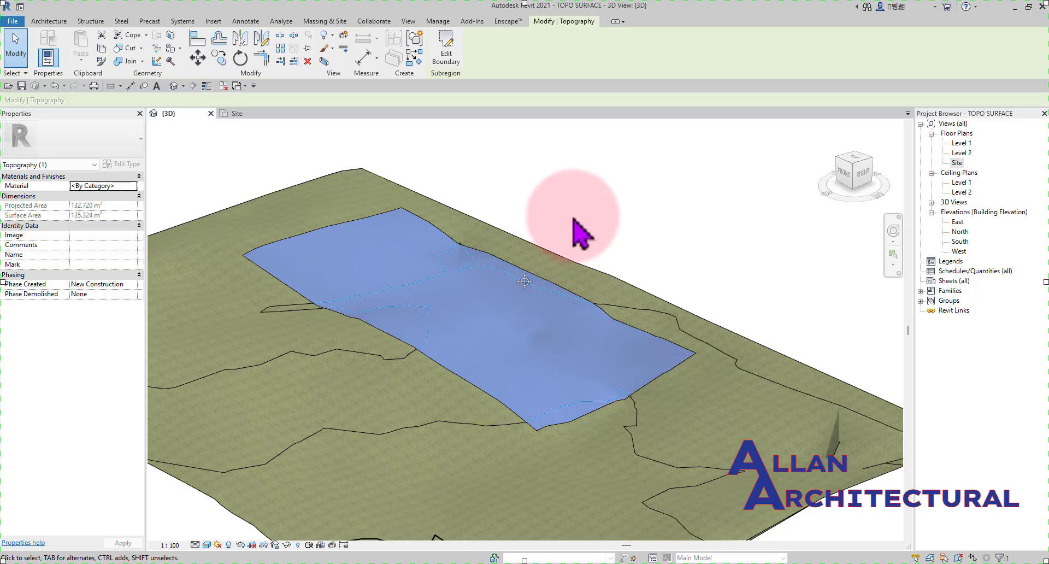
pyautogui.press('Escape')
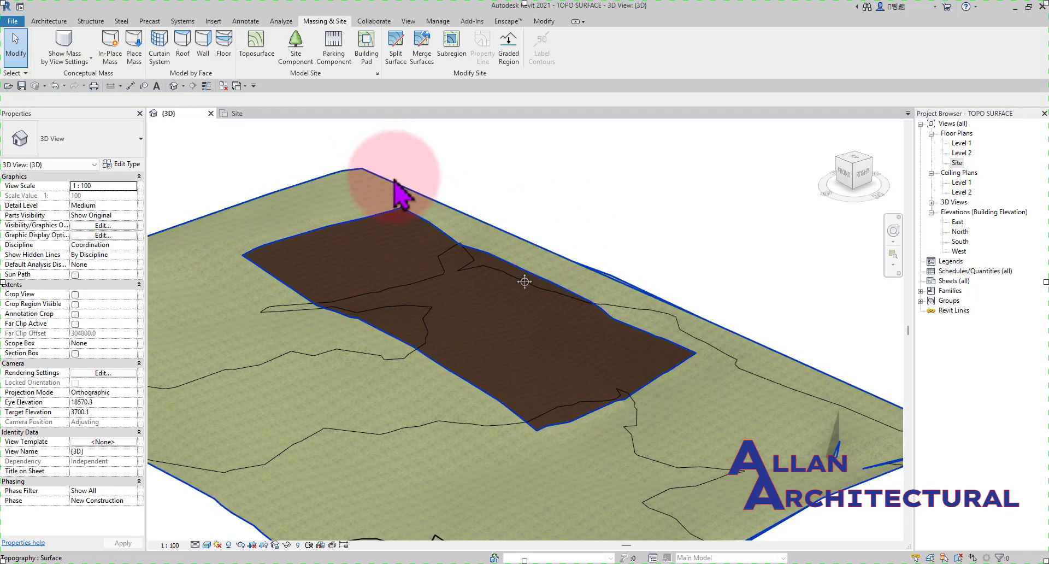
pyautogui.click(401, 189)
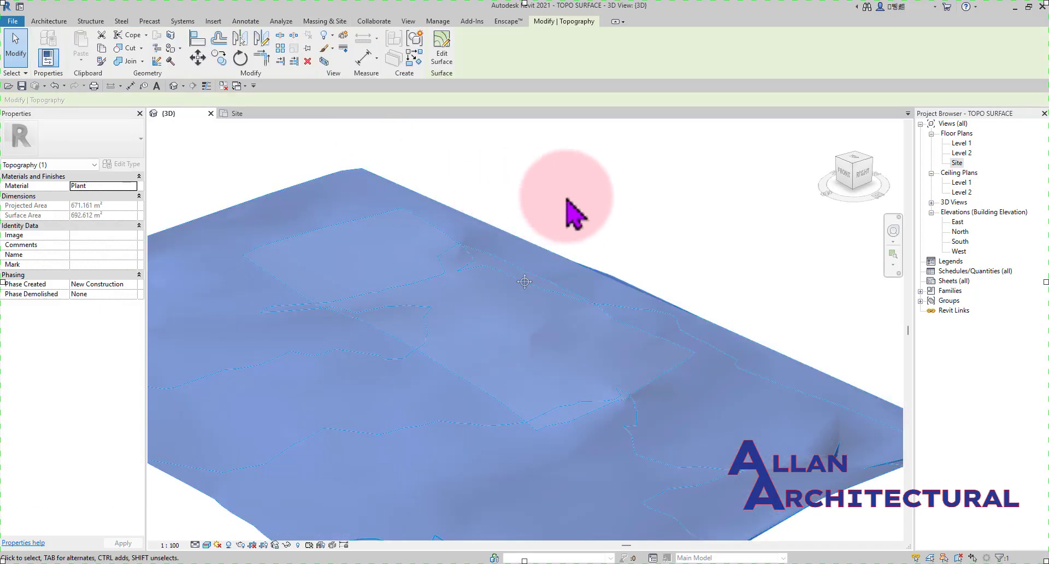
pyautogui.press('Escape')
pyautogui.keyDown('shift'); pyautogui.moveTo(567, 211); pyautogui.dragTo(454, 211, button='middle'); pyautogui.keyUp('shift')
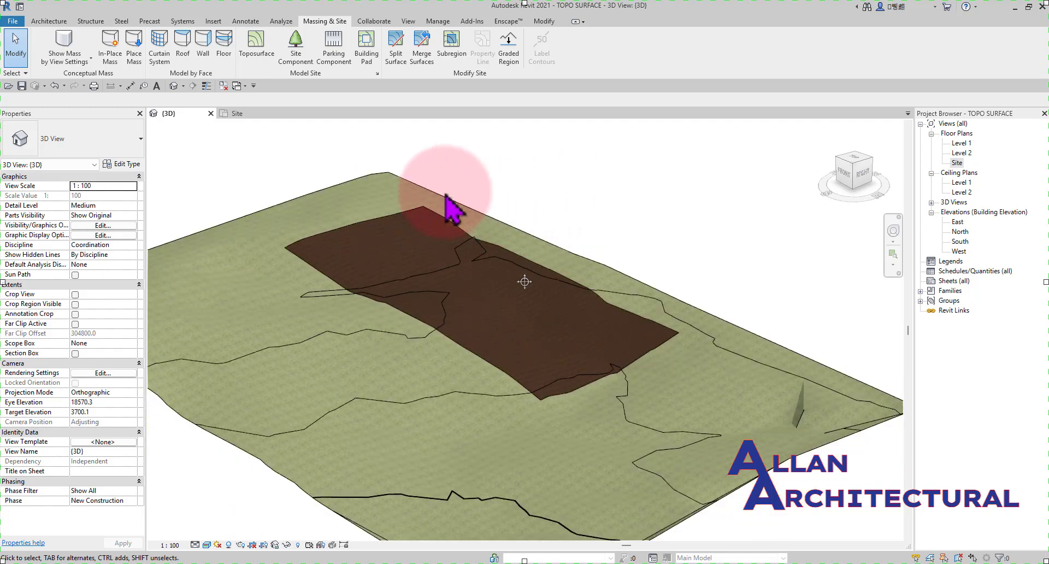
pyautogui.click(392, 179)
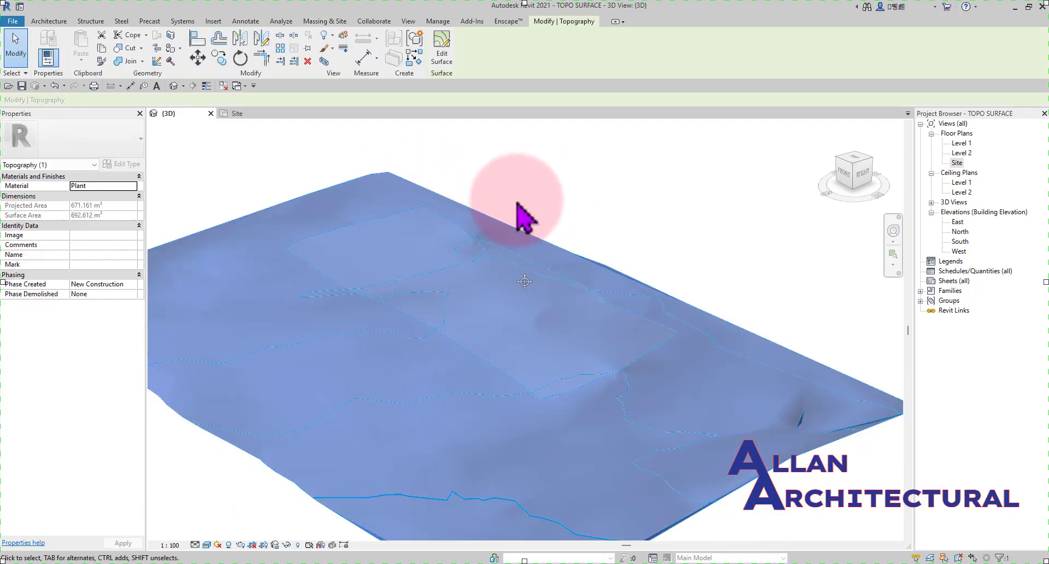
pyautogui.click(517, 207)
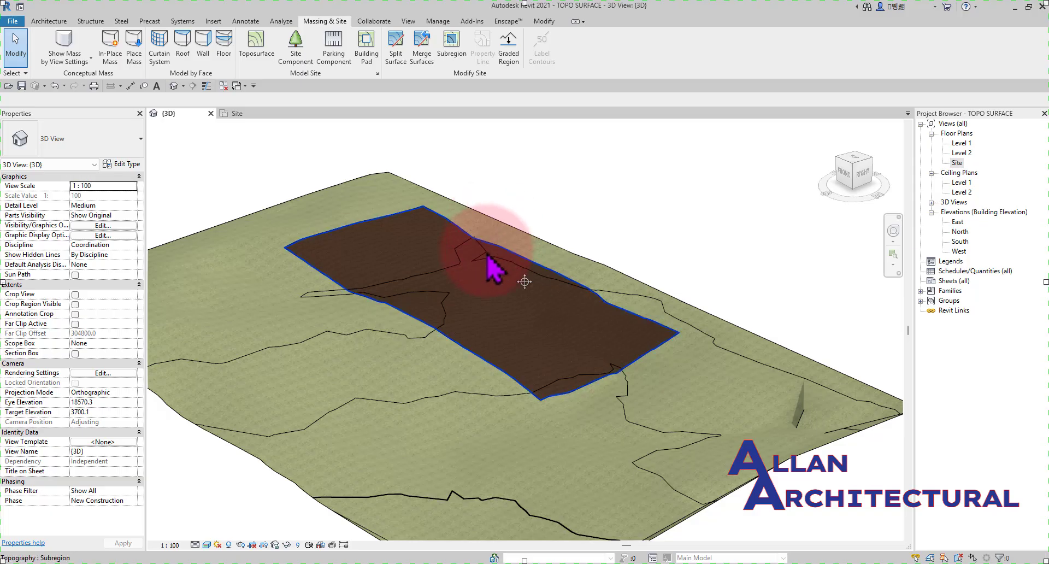
pyautogui.click(494, 267)
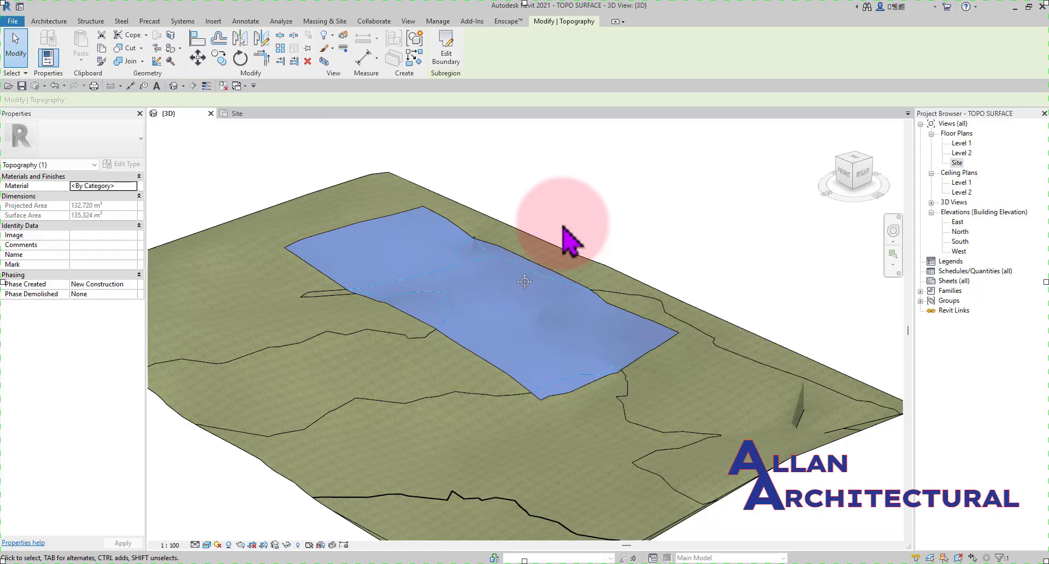
pyautogui.scroll(-2, 599, 241)
pyautogui.moveTo(600, 241); pyautogui.dragTo(693, 264, button='middle')
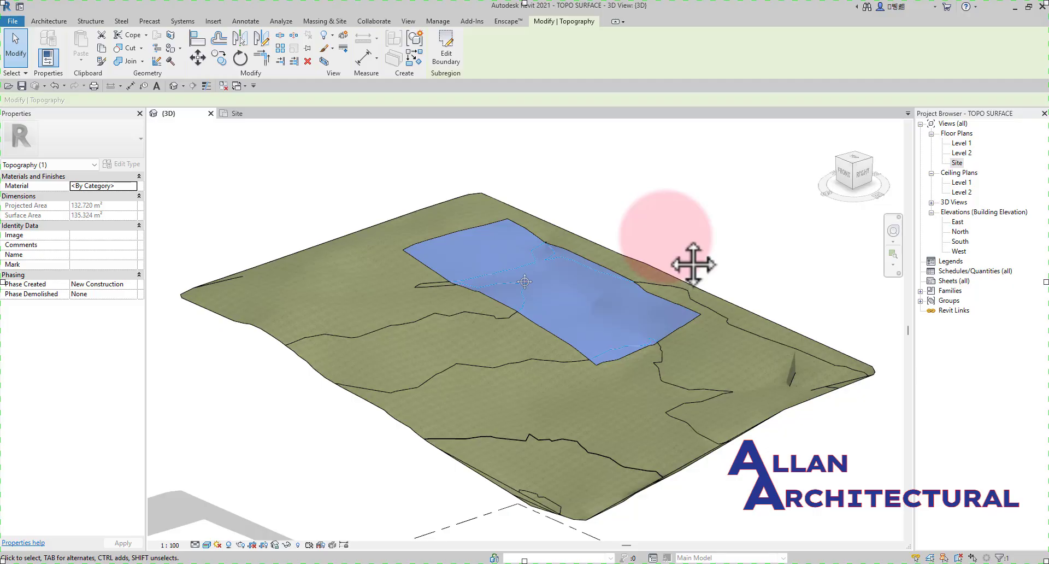